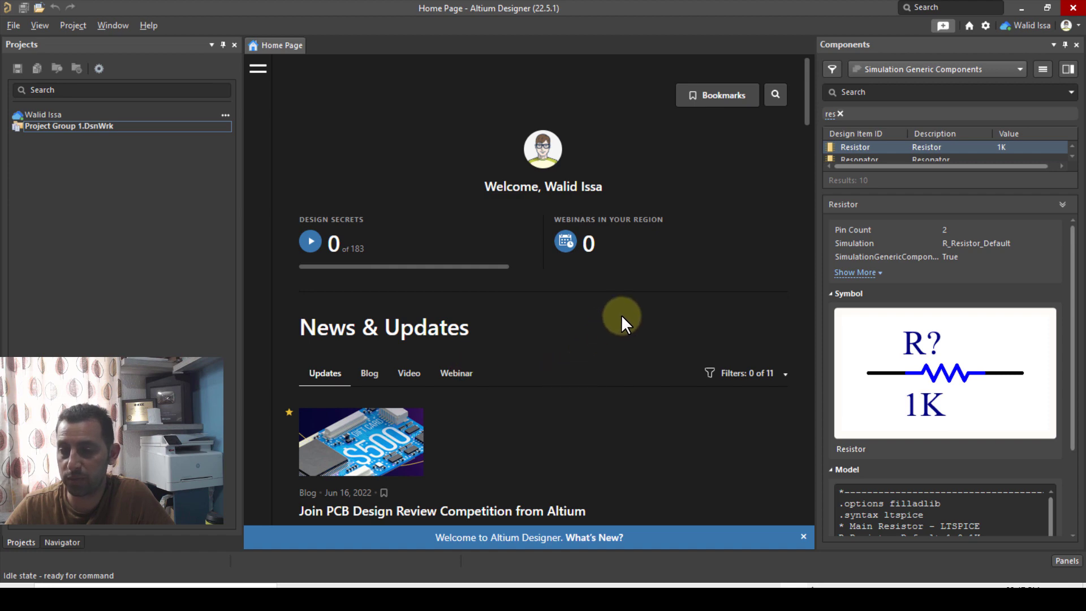
{"action": "scroll", "coordinate": [623, 311], "scroll_direction": "down", "scroll_amount": 3}
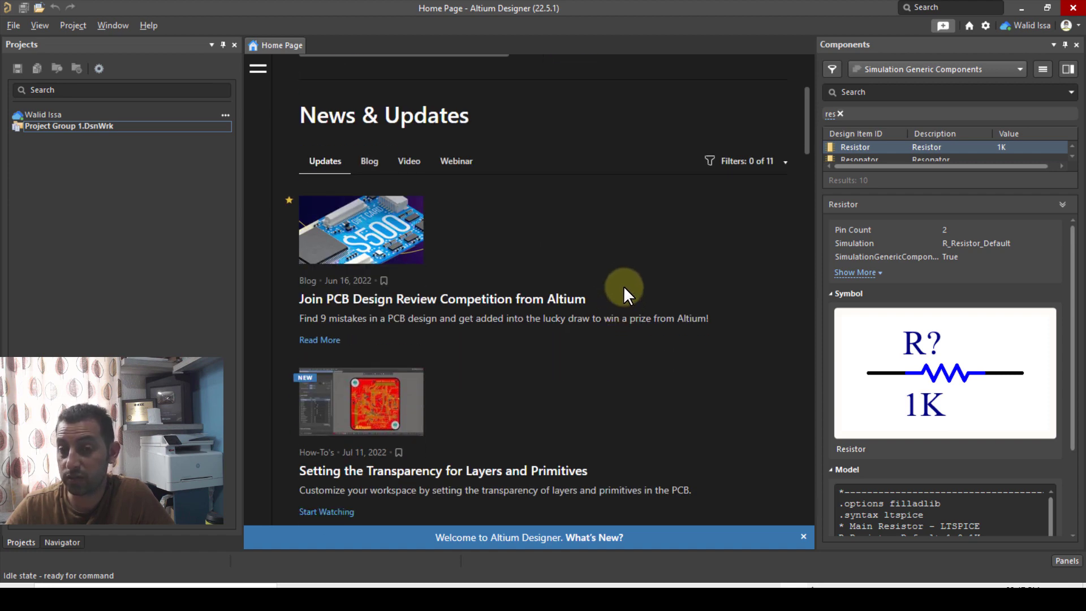
{"action": "scroll", "coordinate": [561, 198], "scroll_direction": "down", "scroll_amount": 1}
{"action": "scroll", "coordinate": [559, 209], "scroll_direction": "up", "scroll_amount": 4}
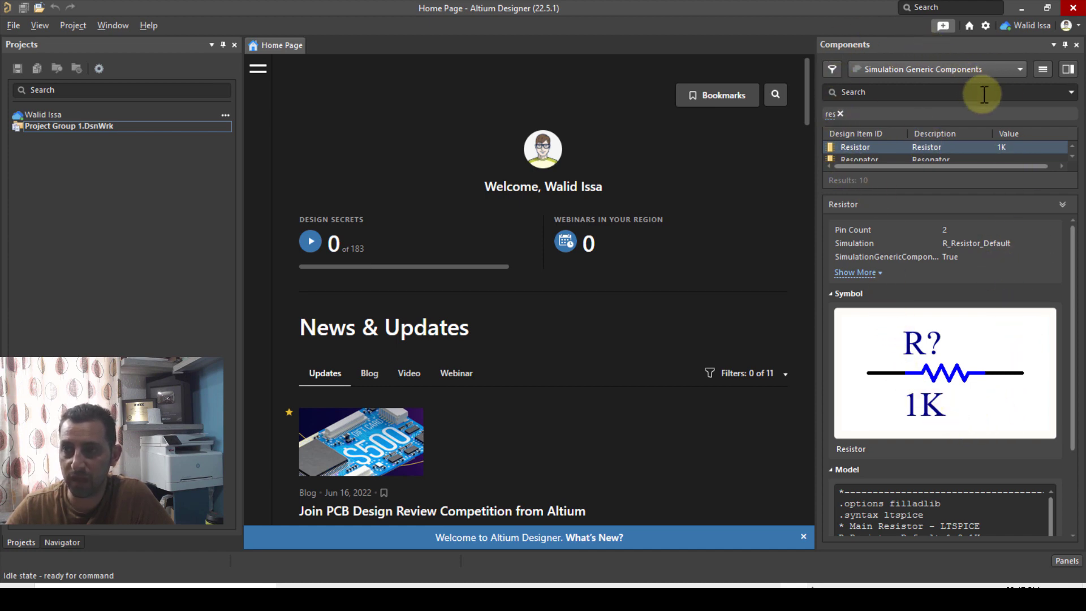
{"action": "left_click", "coordinate": [1063, 560]}
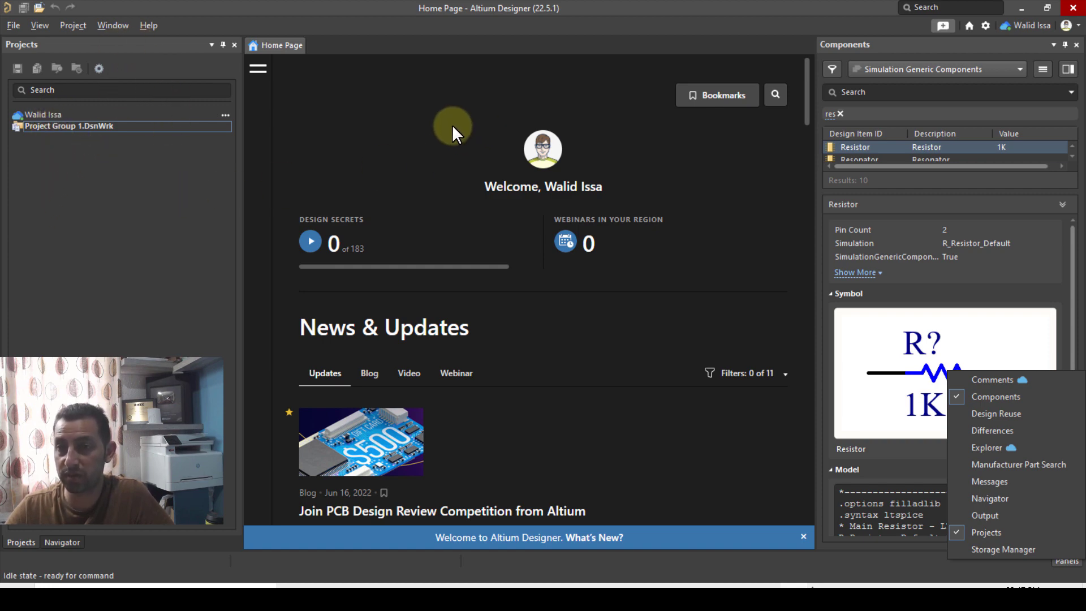
Create a new empty PCB project named LED_E.
{"action": "left_click", "coordinate": [14, 28]}
{"action": "left_click", "coordinate": [14, 28]}
{"action": "left_click", "coordinate": [10, 26]}
{"action": "left_click", "coordinate": [11, 25]}
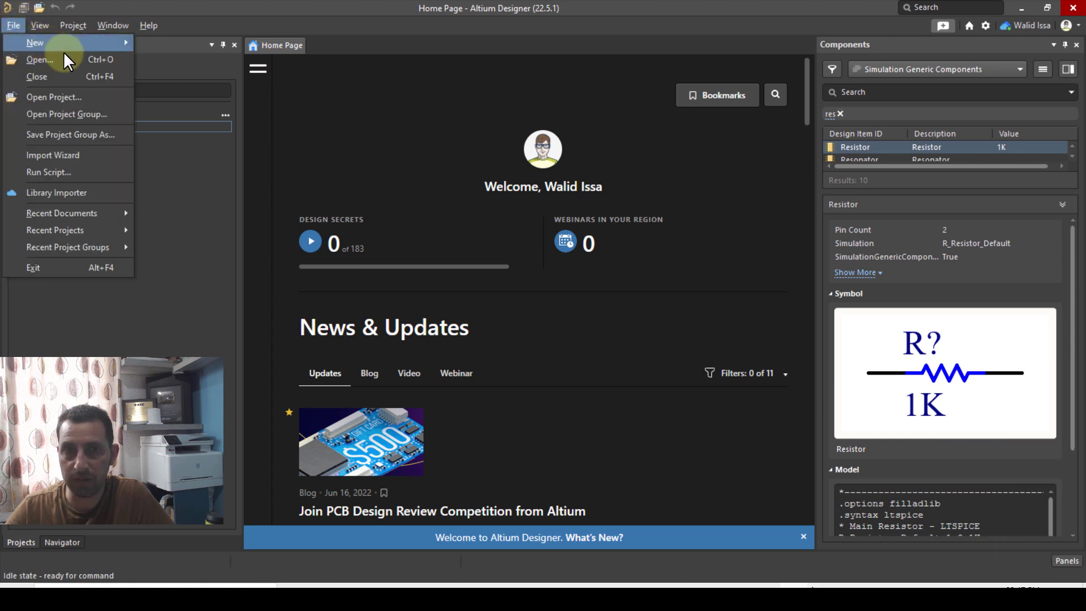
{"action": "mouse_move", "coordinate": [92, 43]}
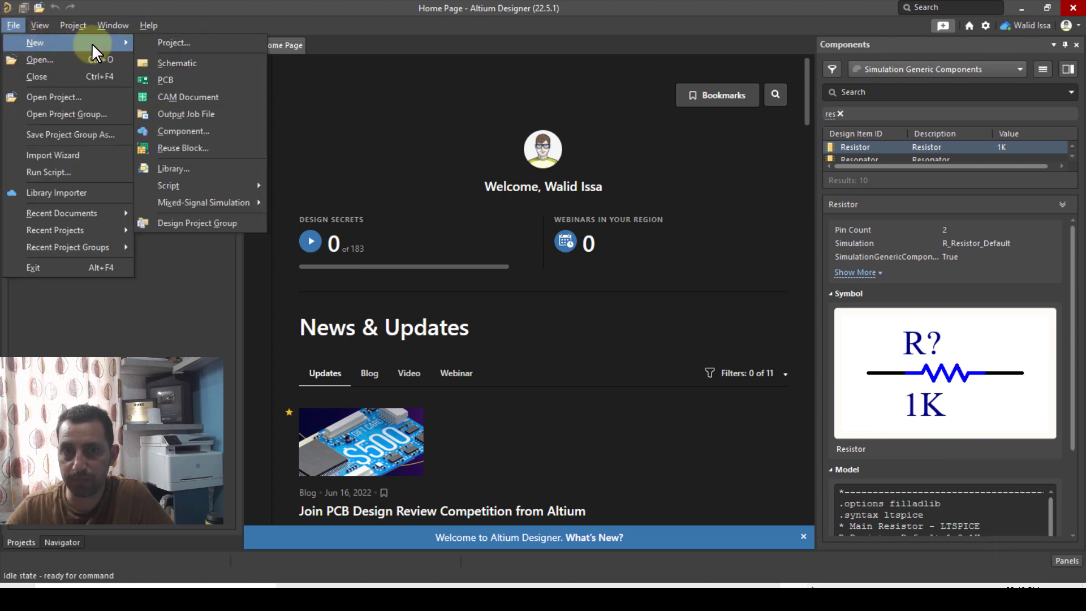
{"action": "left_click", "coordinate": [188, 43]}
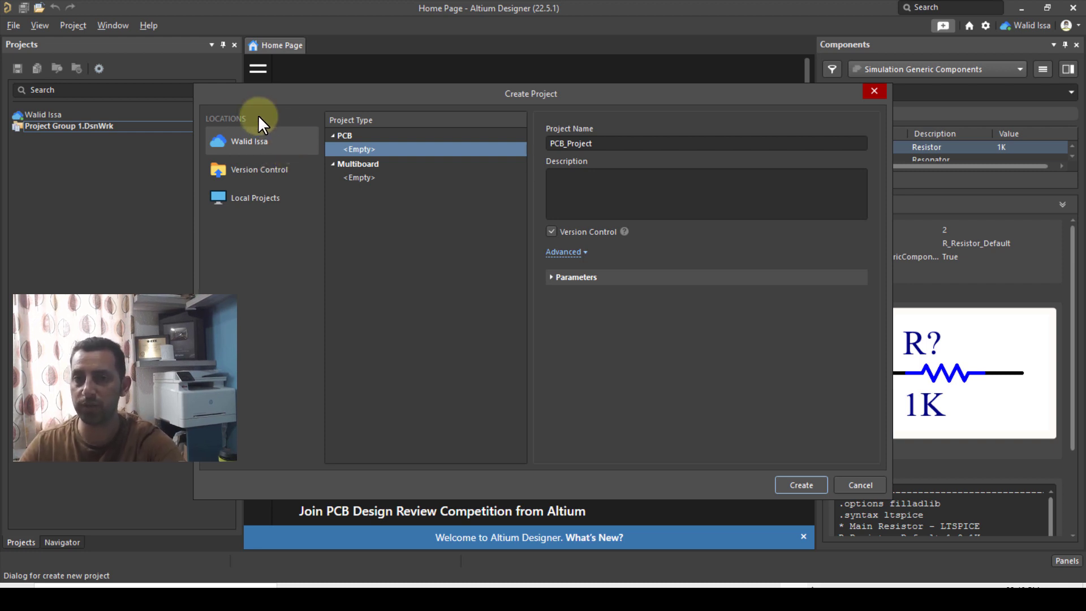
{"action": "left_click_drag", "start_coordinate": [684, 143], "coordinate": [519, 151]}
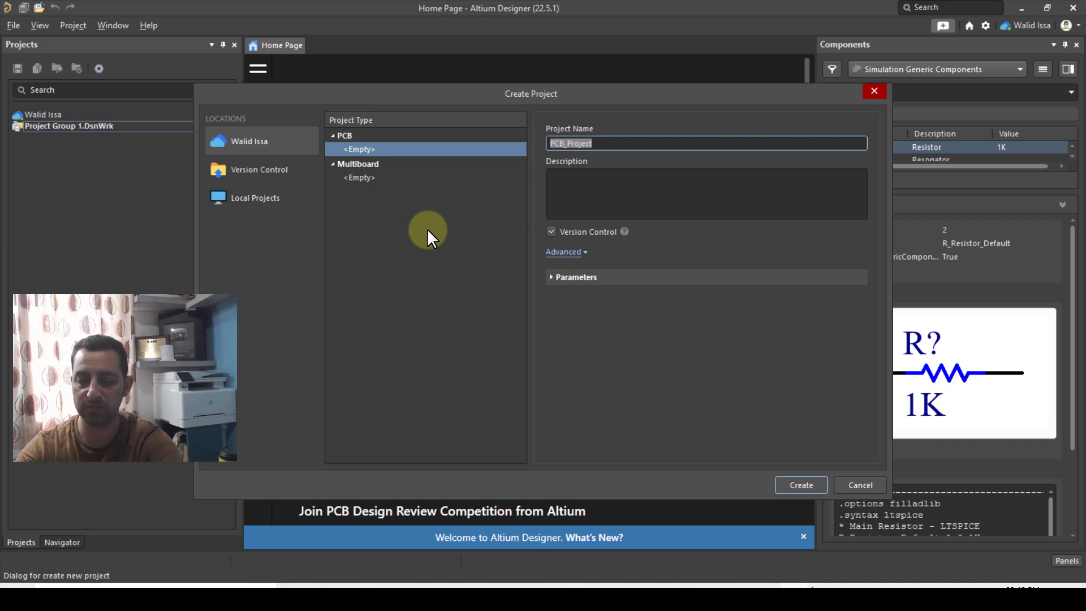
{"action": "type", "text": "LED"}
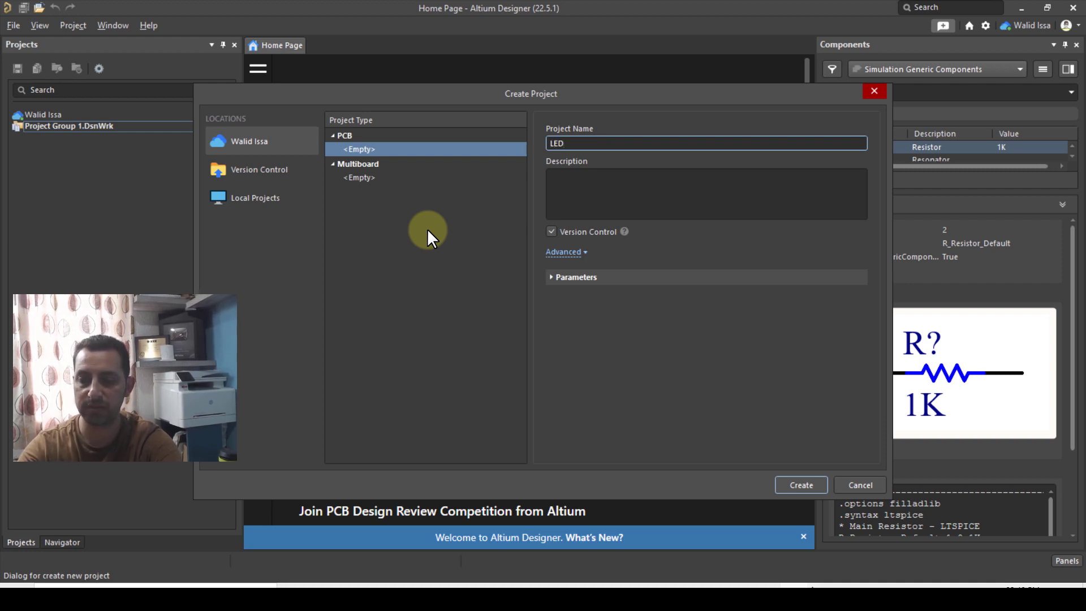
{"action": "type", "text": "_"}
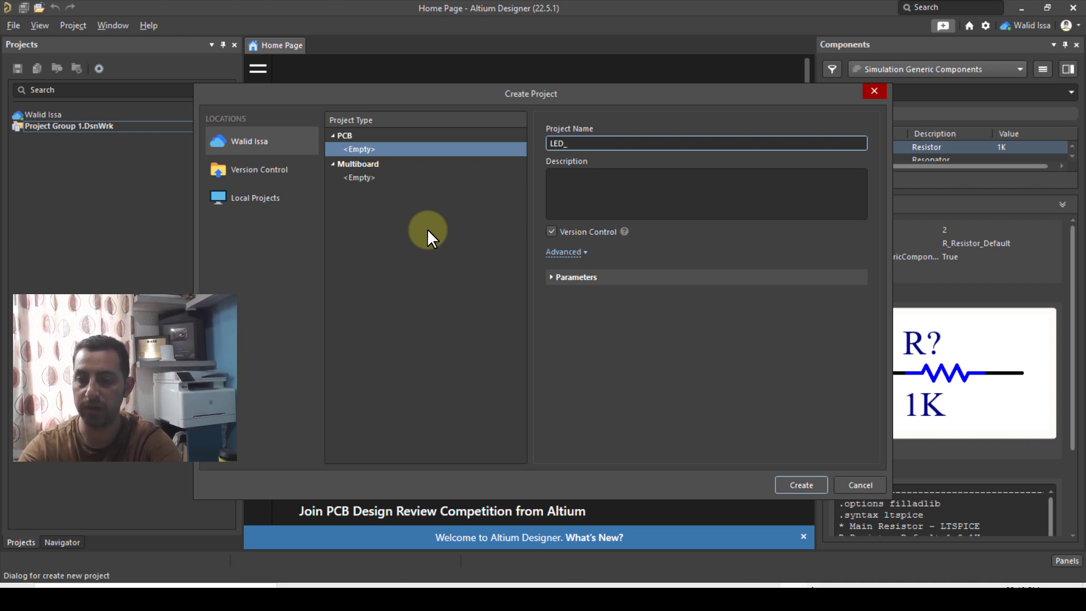
{"action": "type", "text": "E"}
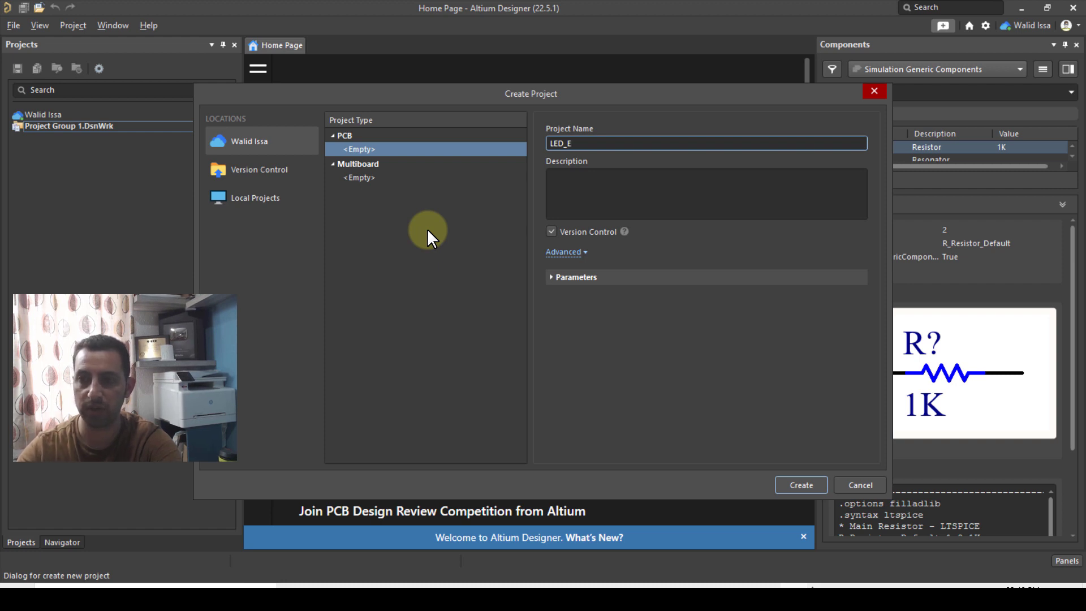
{"action": "left_click", "coordinate": [594, 178]}
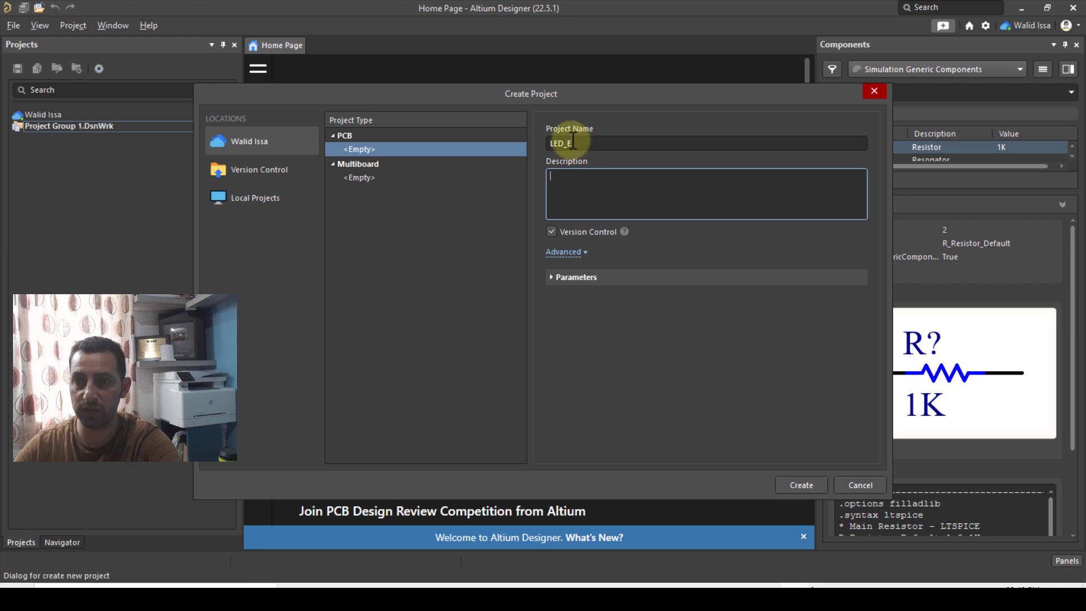
{"action": "left_click", "coordinate": [573, 141]}
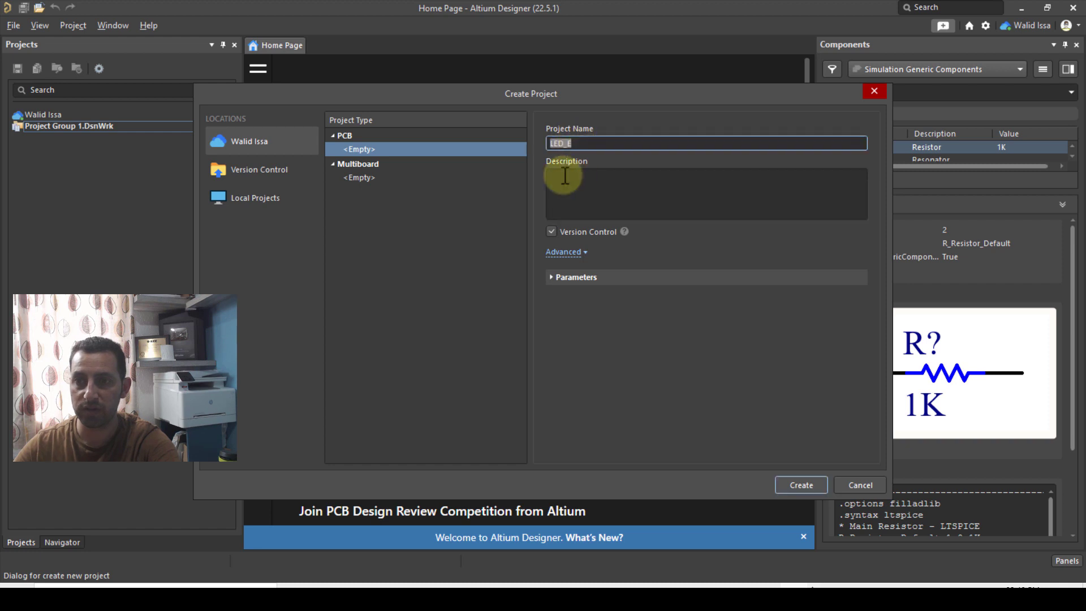
{"action": "left_click", "coordinate": [801, 485]}
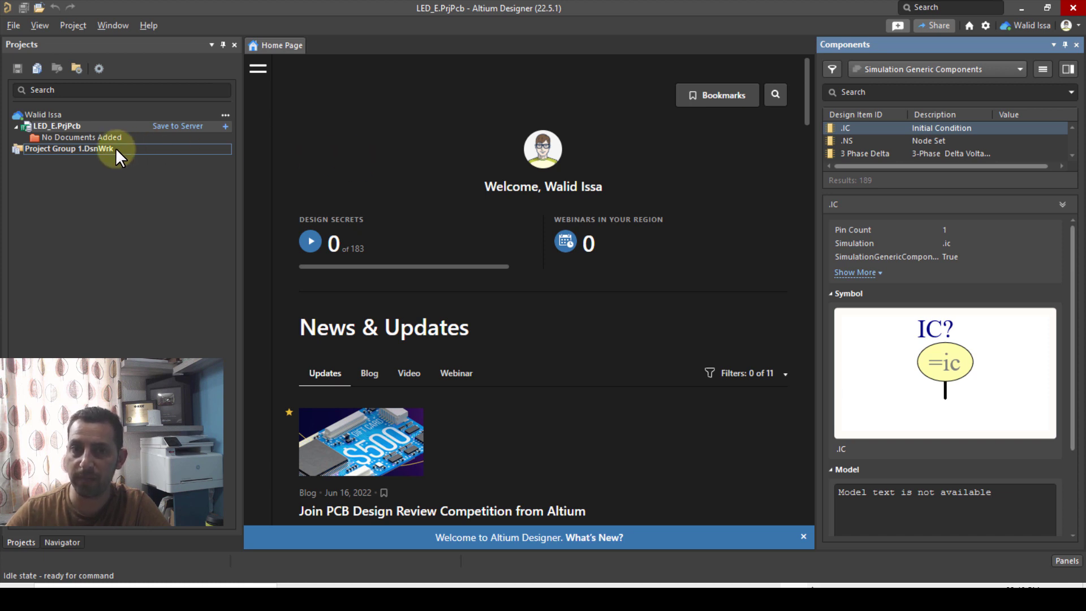
Add a new schematic document to the LED_E project.
{"action": "left_click", "coordinate": [80, 125]}
{"action": "right_click", "coordinate": [79, 125]}
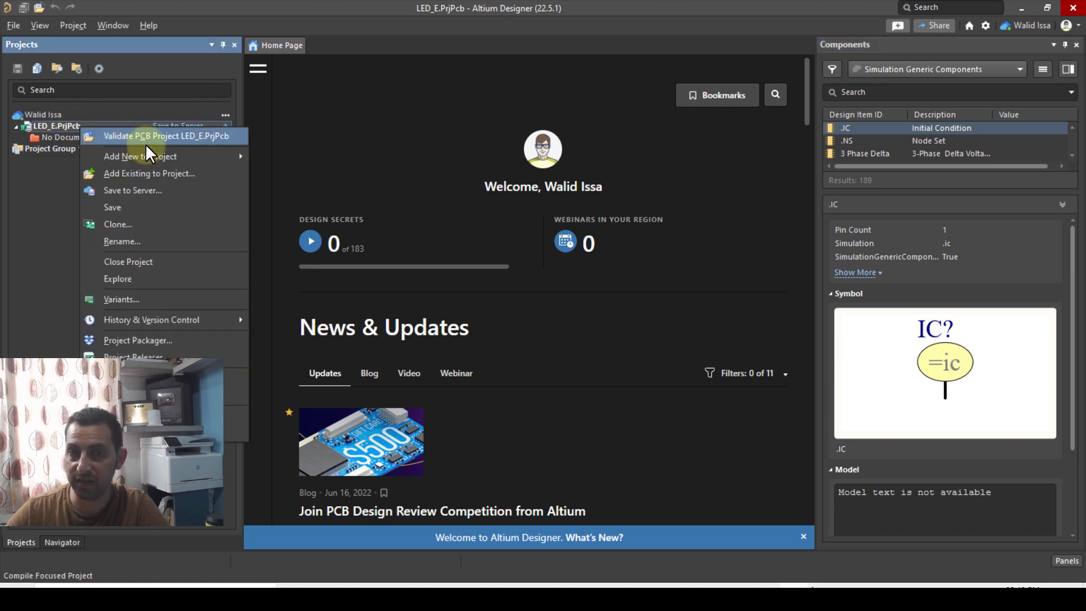
{"action": "mouse_move", "coordinate": [160, 157]}
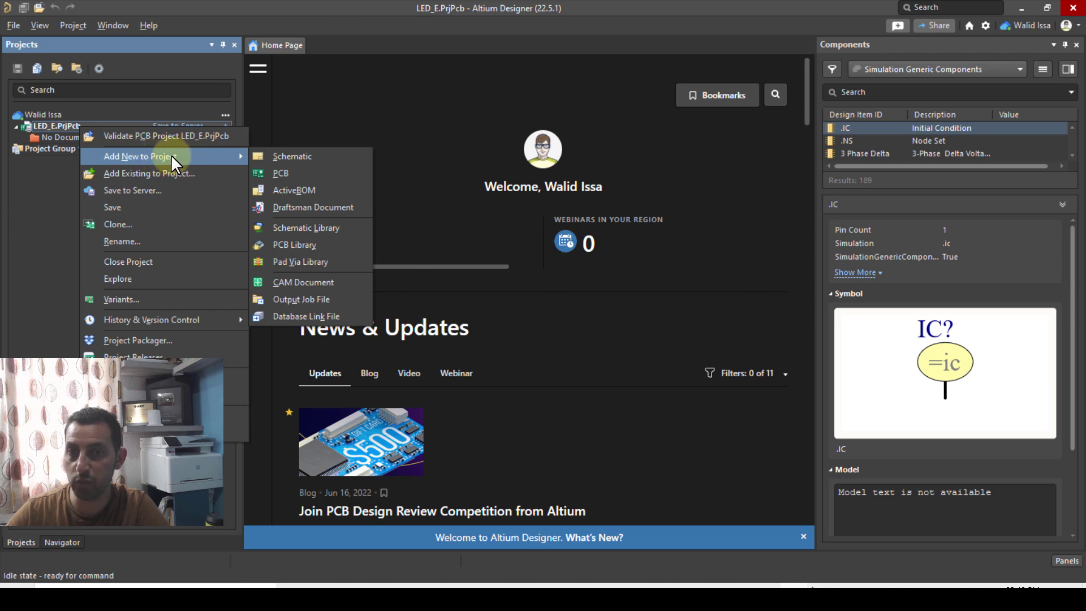
{"action": "left_click", "coordinate": [309, 155]}
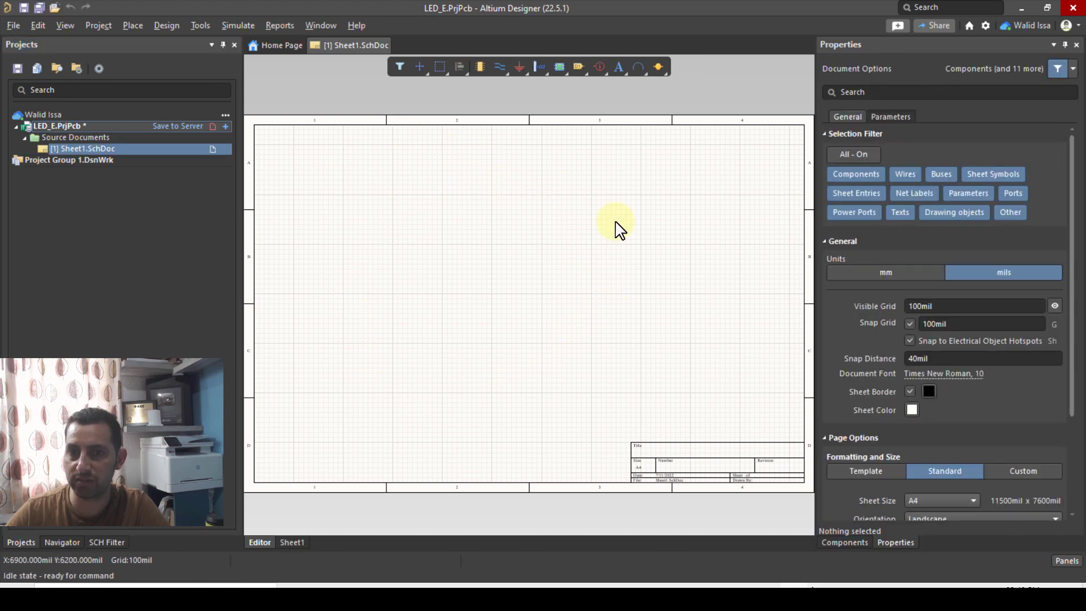
Add a new PCB document to the LED_E project and switch back to the schematic sheet.
{"action": "right_click", "coordinate": [82, 127]}
{"action": "mouse_move", "coordinate": [181, 160]}
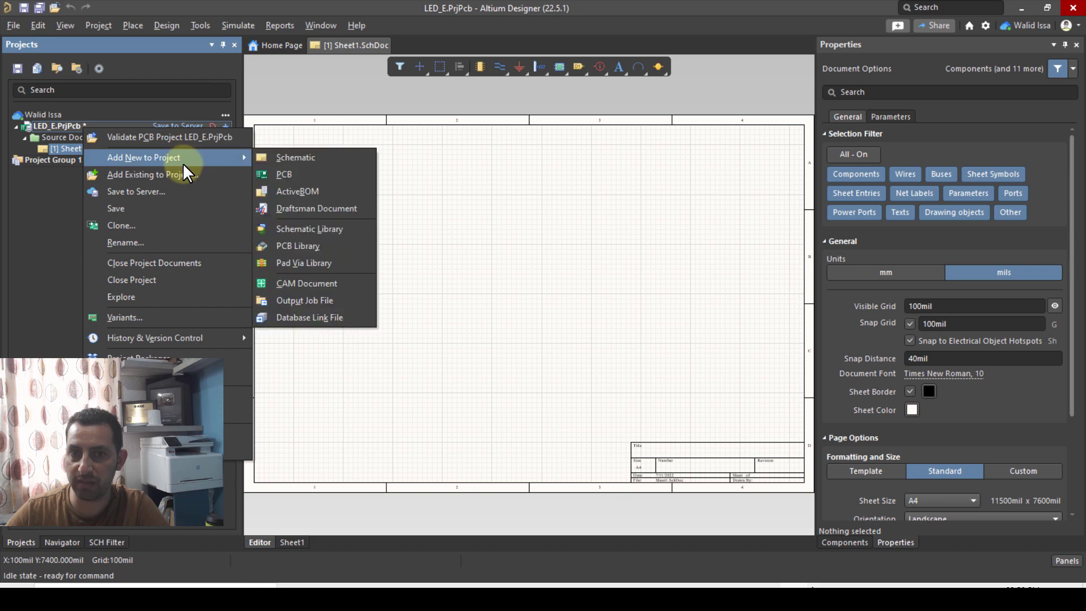
{"action": "left_click", "coordinate": [311, 174]}
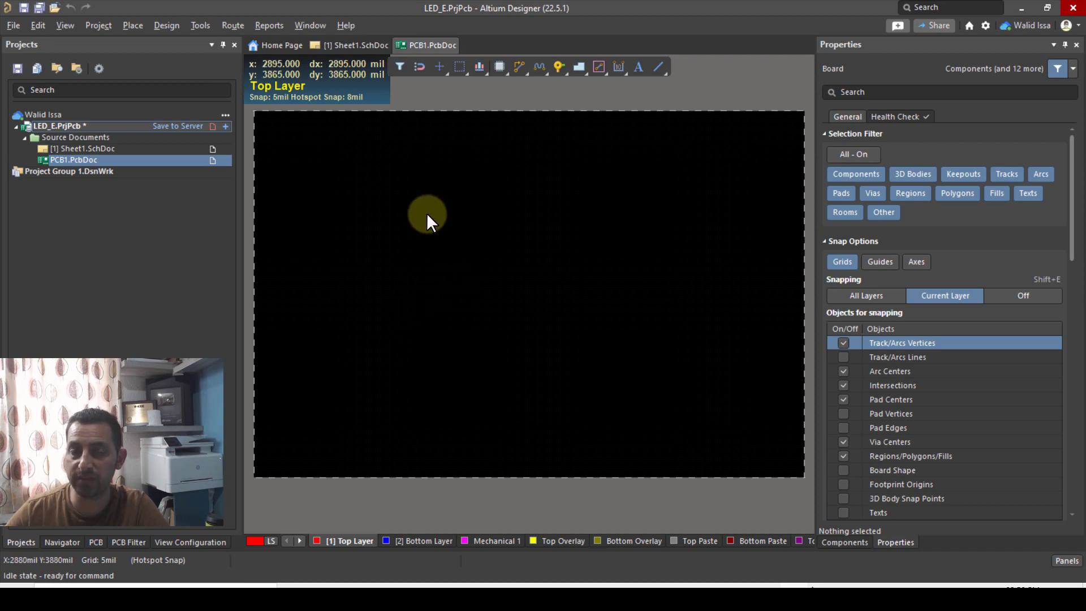
{"action": "double_click", "coordinate": [117, 149]}
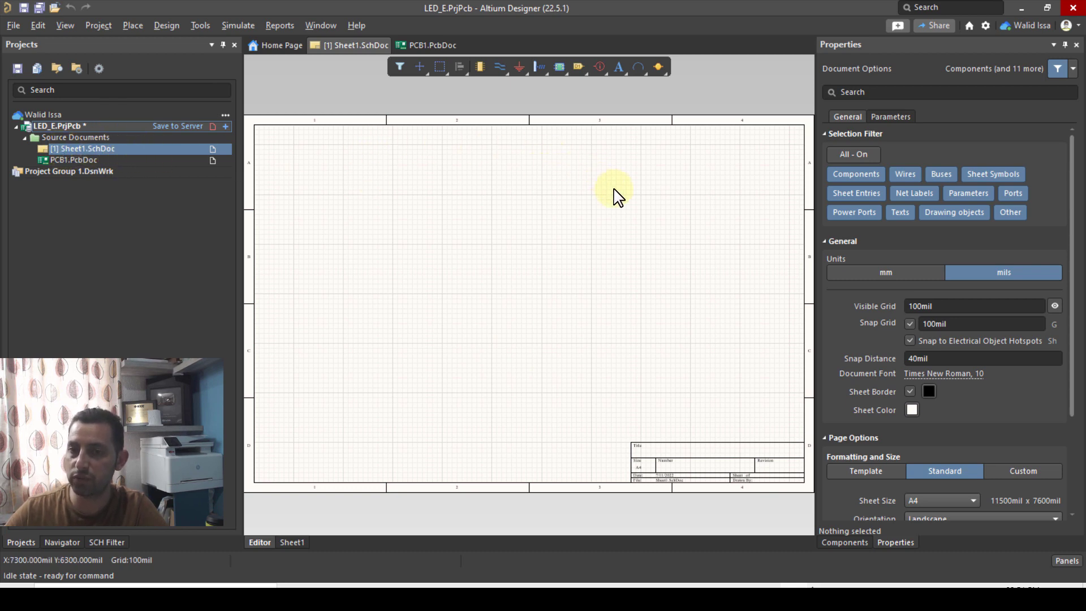
Add a new schematic library to the LED_E project and return to the project's file tree.
{"action": "right_click", "coordinate": [107, 125]}
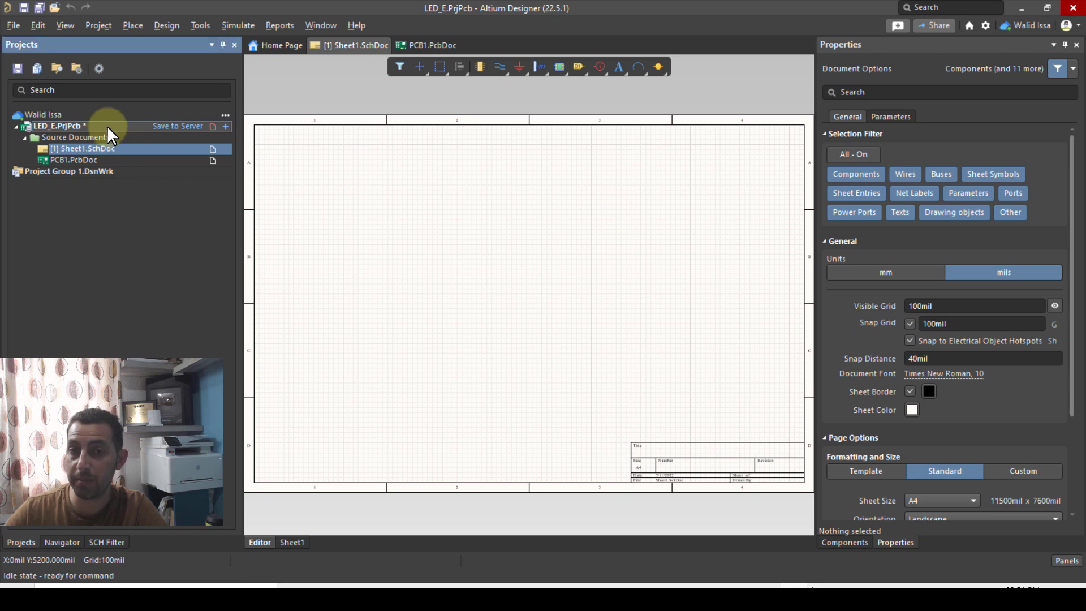
{"action": "mouse_move", "coordinate": [204, 158]}
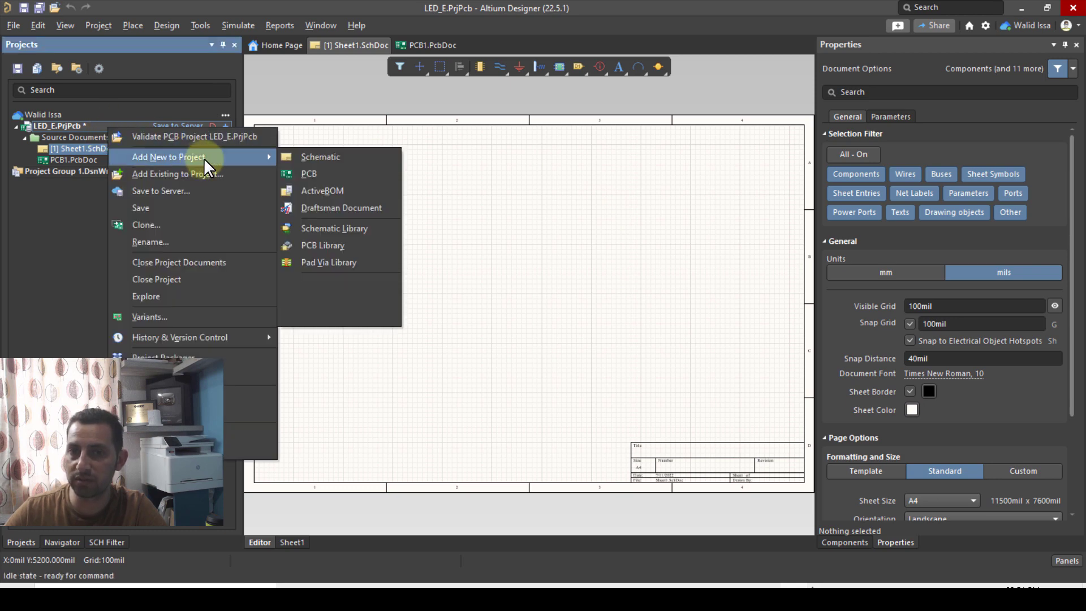
{"action": "left_click", "coordinate": [339, 230]}
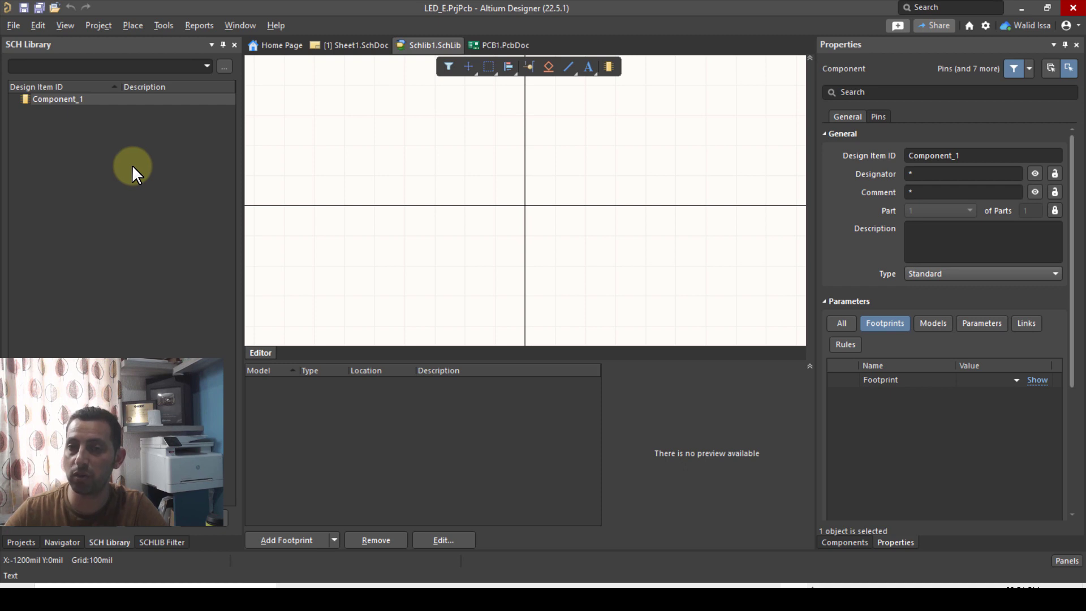
{"action": "left_click", "coordinate": [131, 164]}
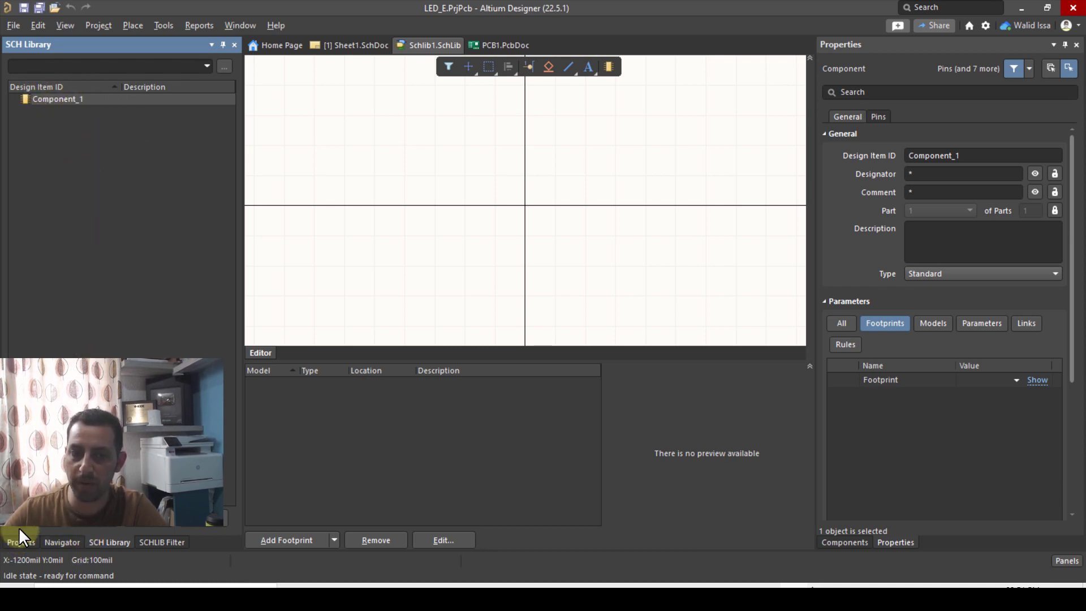
{"action": "left_click", "coordinate": [14, 541]}
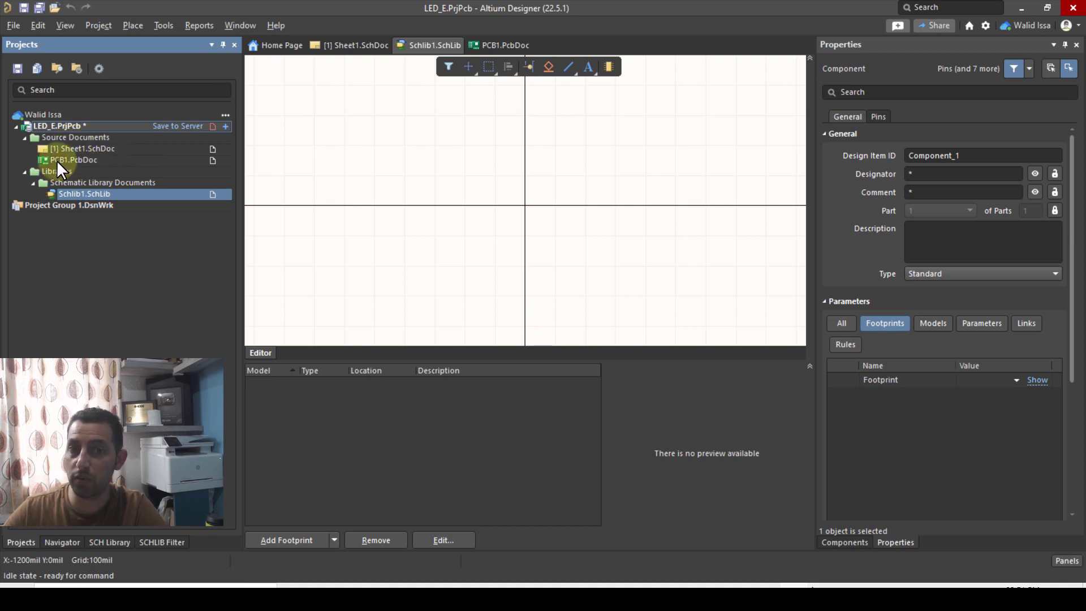
Add a new PCB library to the LED_E project, and view the schematic sheet and the PCB document in turn.
{"action": "right_click", "coordinate": [102, 126]}
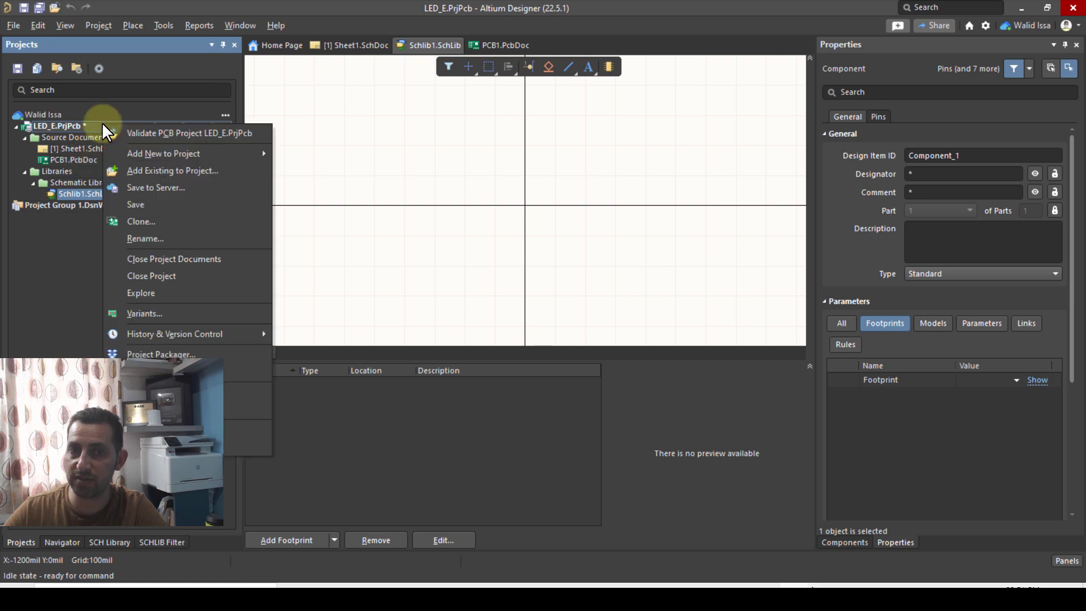
{"action": "mouse_move", "coordinate": [201, 154]}
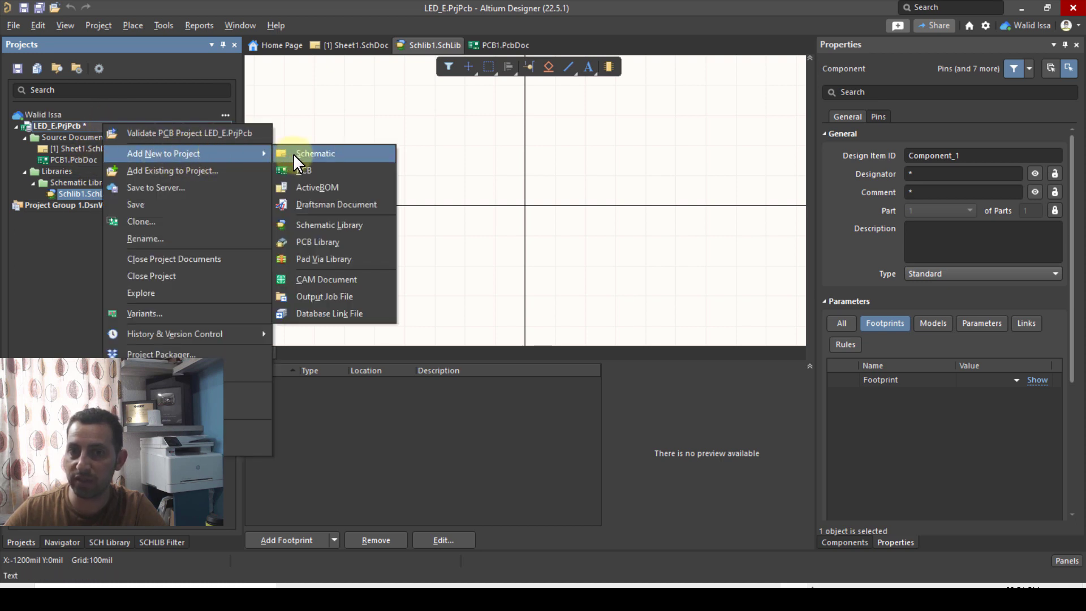
{"action": "left_click", "coordinate": [336, 242]}
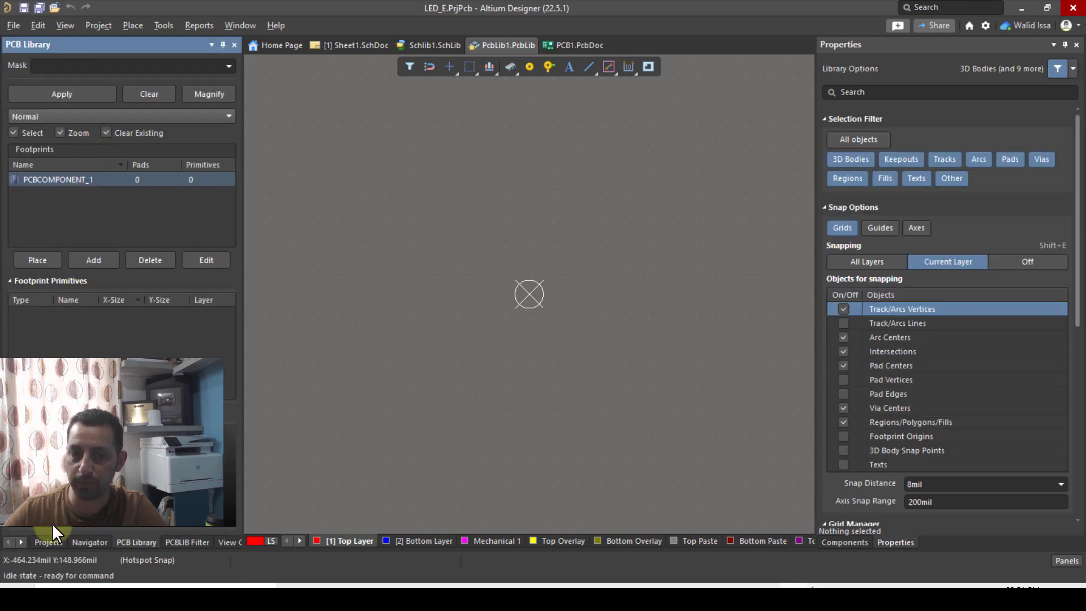
{"action": "left_click", "coordinate": [44, 540]}
{"action": "double_click", "coordinate": [97, 147]}
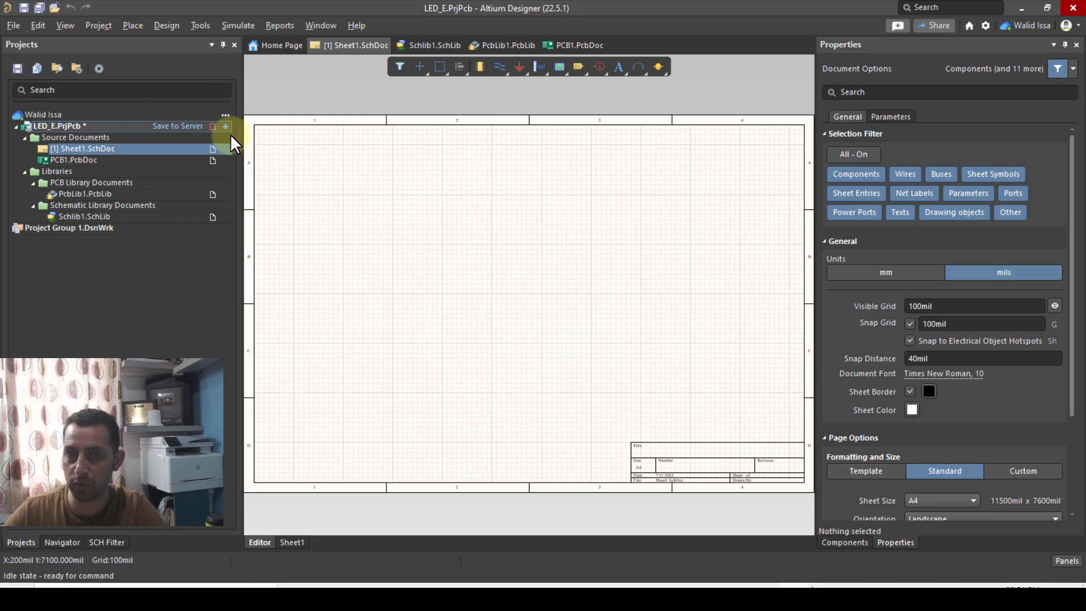
{"action": "double_click", "coordinate": [70, 159]}
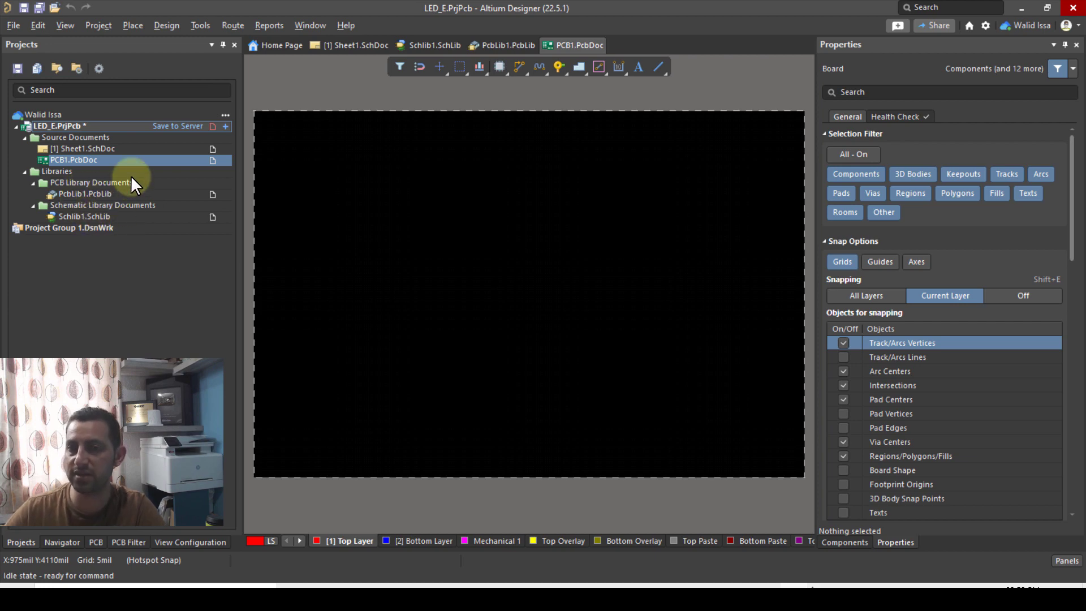
Save the schematic Sheet1.SchDoc in the LED_E project folder under the name LED_E_Sch.
{"action": "left_click", "coordinate": [94, 149]}
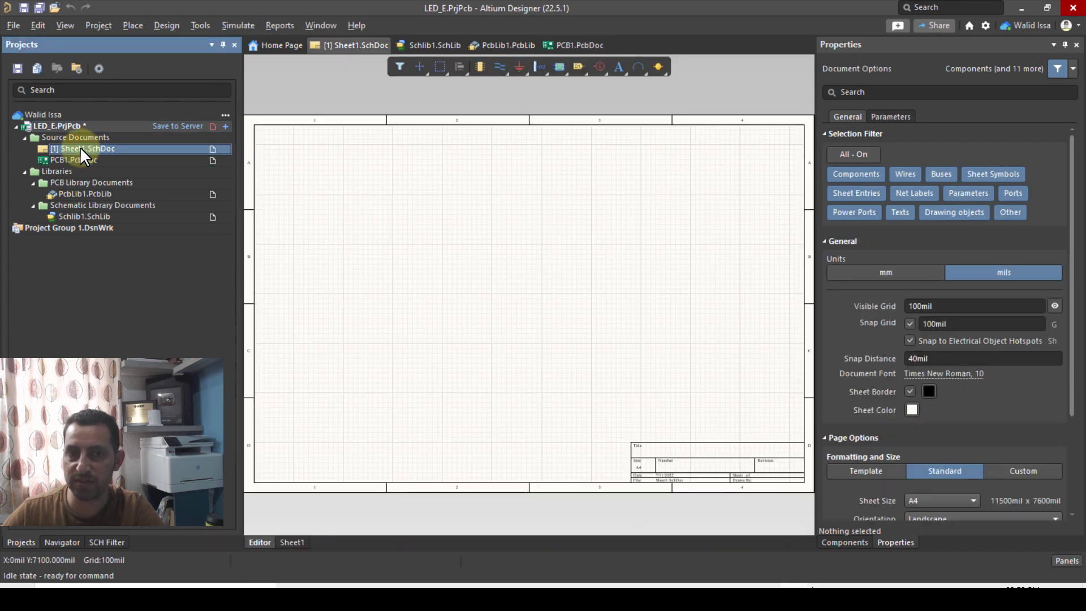
{"action": "right_click", "coordinate": [80, 147]}
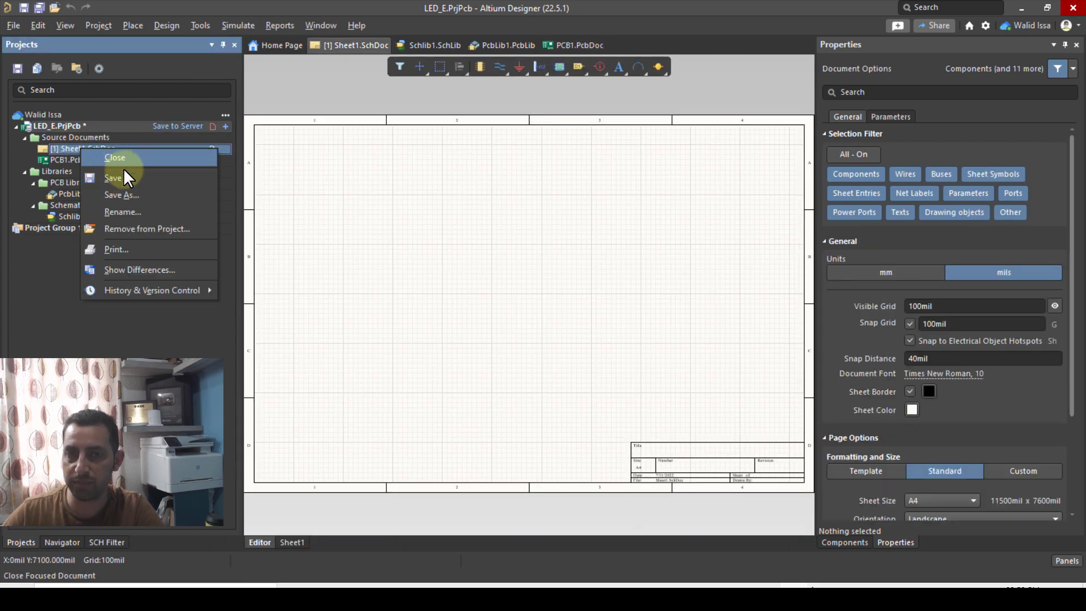
{"action": "left_click", "coordinate": [135, 192]}
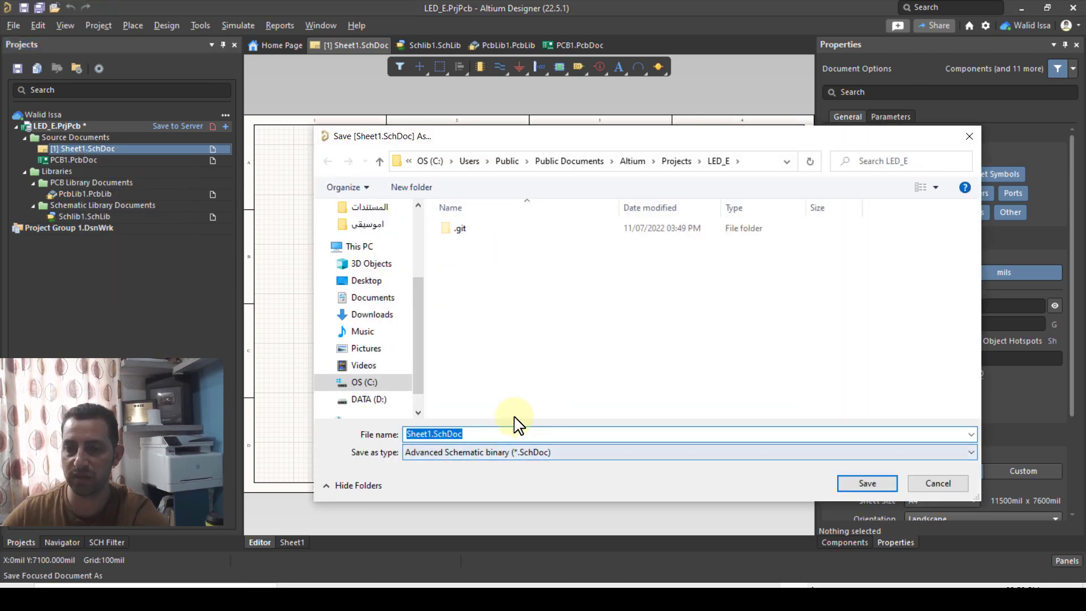
{"action": "type", "text": "LED_"}
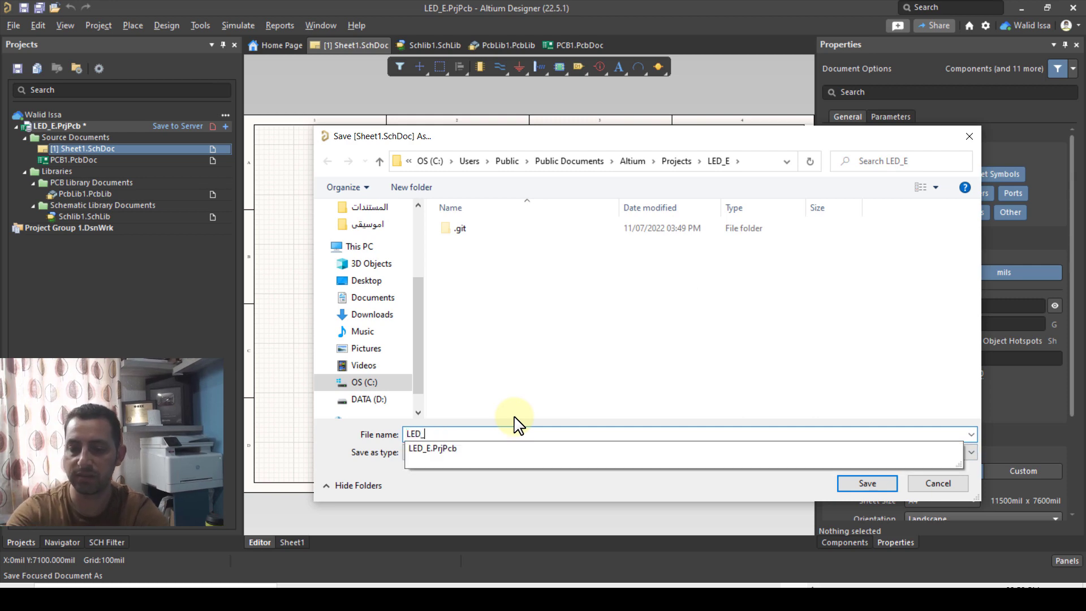
{"action": "type", "text": "E_Sch"}
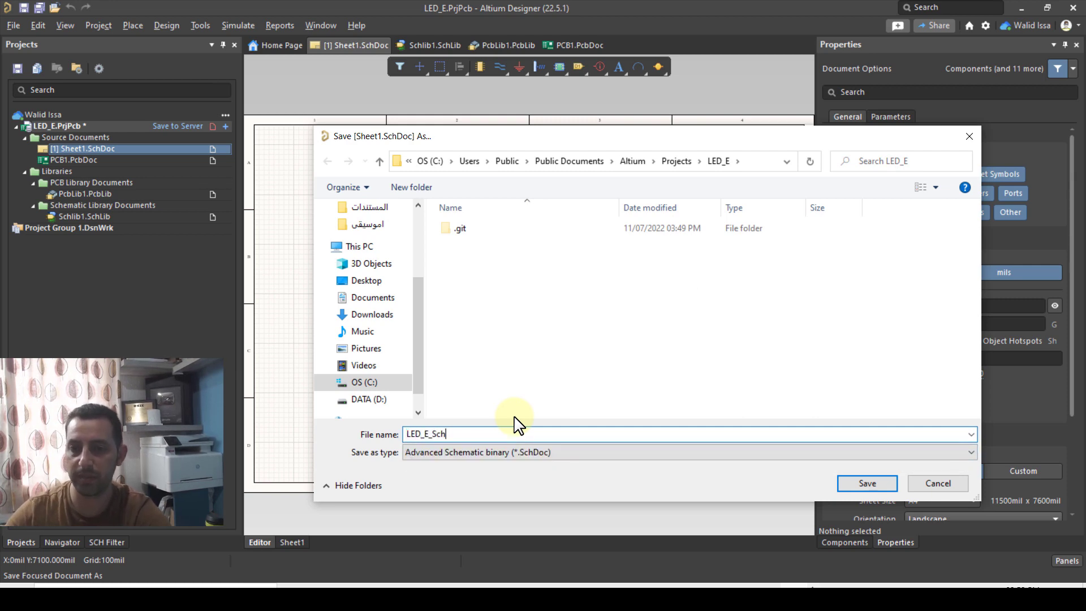
{"action": "left_click", "coordinate": [843, 484]}
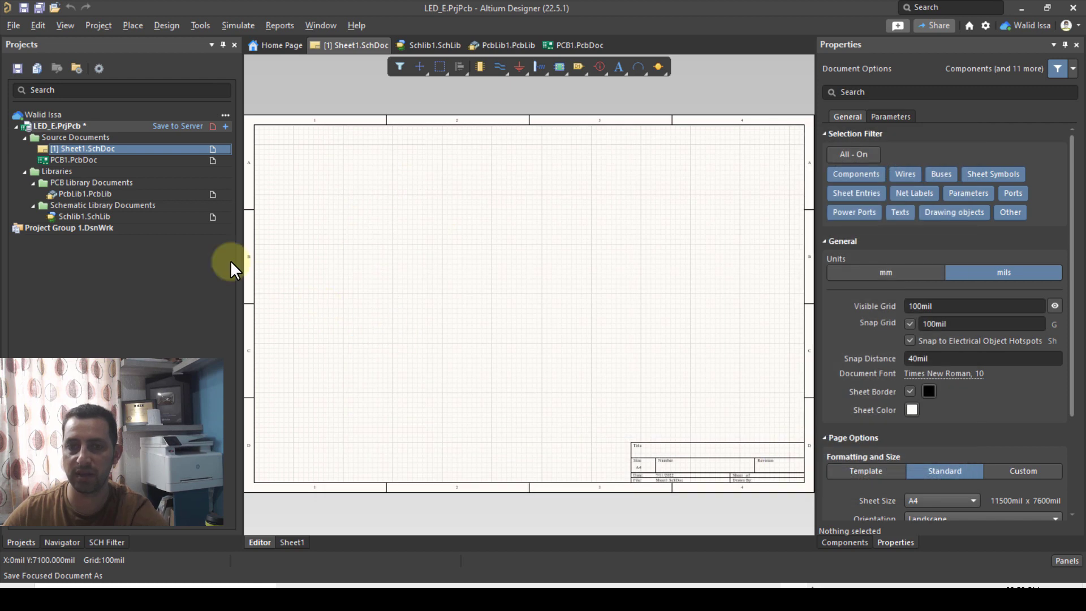
Save the PCB document PCB1.PcbDoc in the LED_E project folder under the name LED_E_PCB.
{"action": "right_click", "coordinate": [89, 160]}
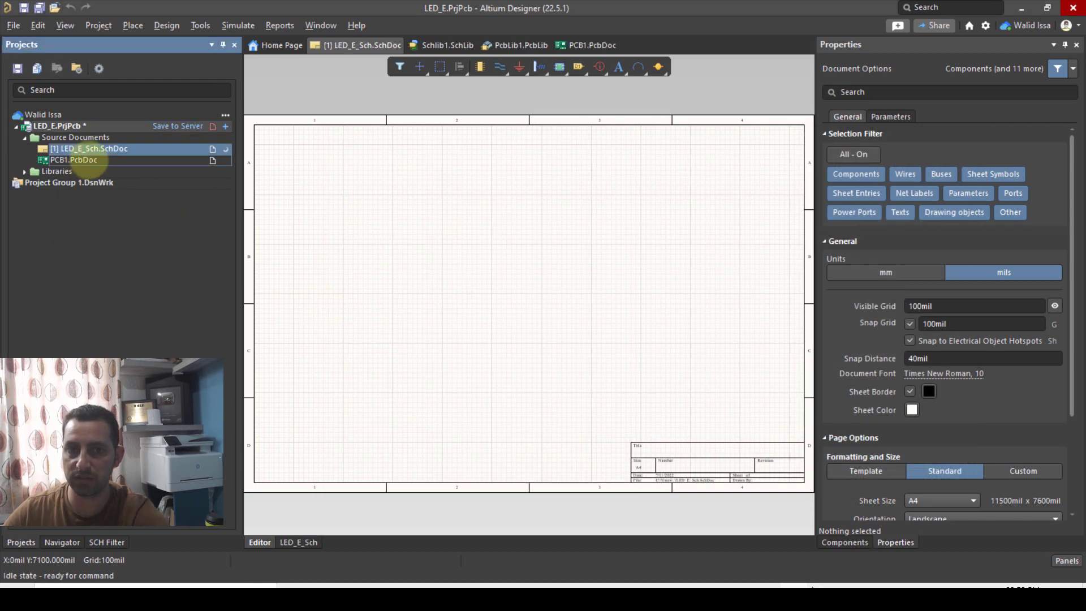
{"action": "right_click", "coordinate": [78, 158]}
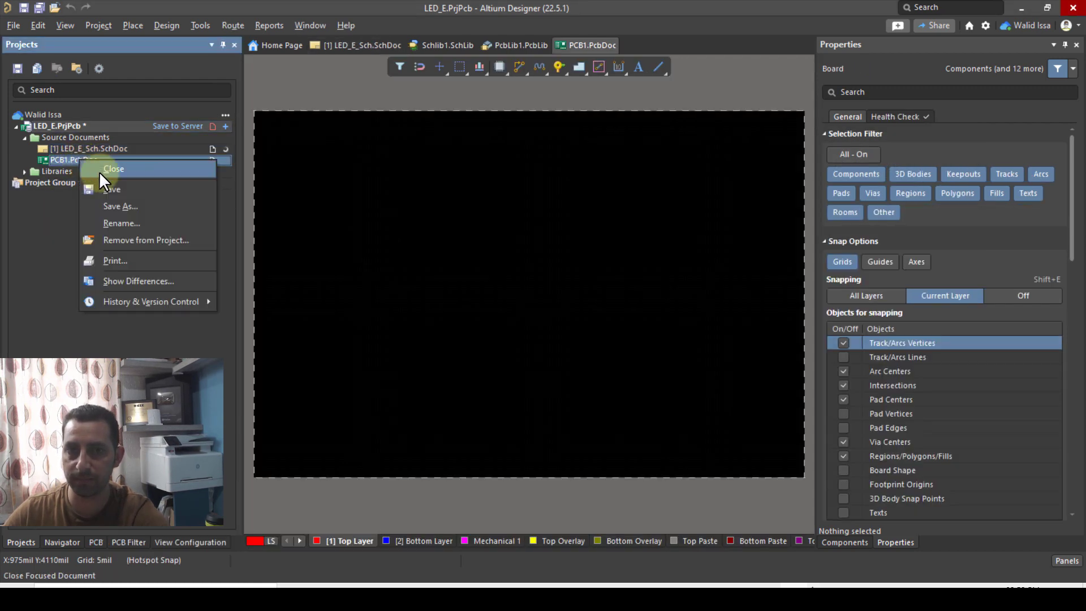
{"action": "left_click", "coordinate": [122, 206]}
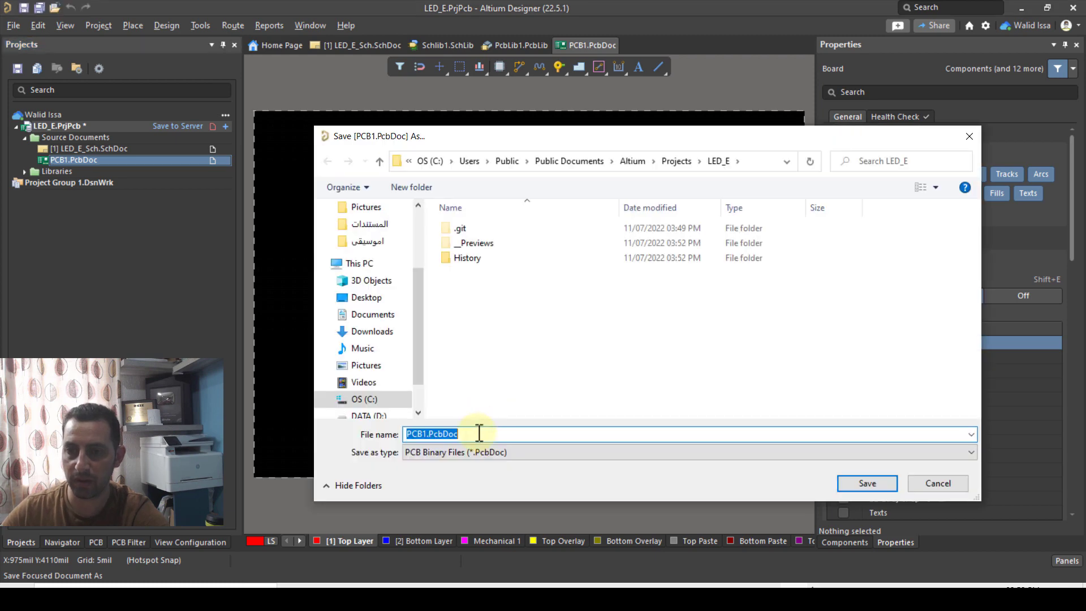
{"action": "type", "text": "LED"}
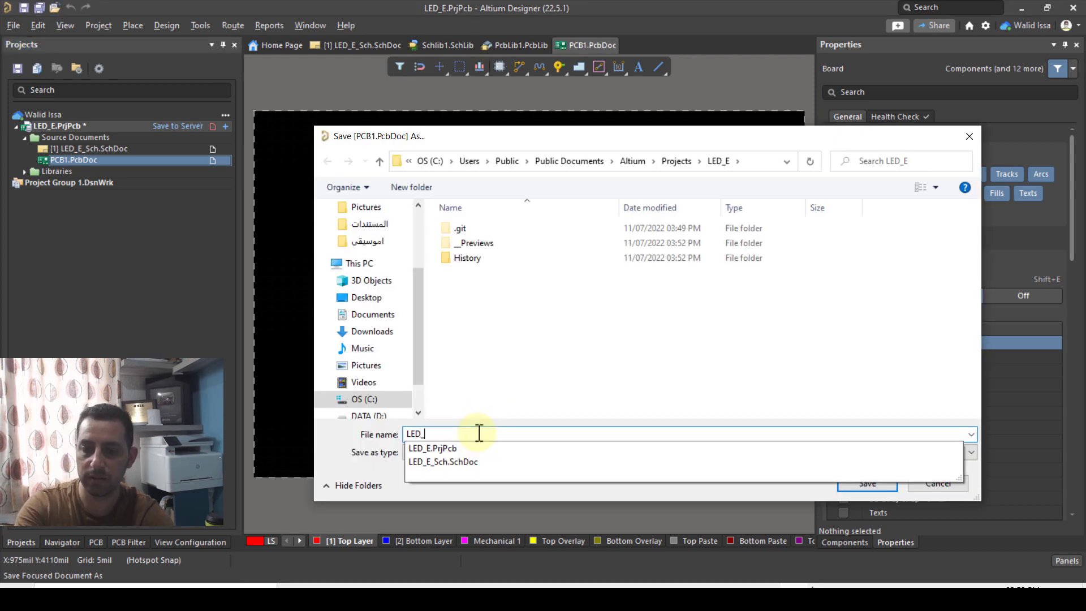
{"action": "type", "text": "_E_PCB"}
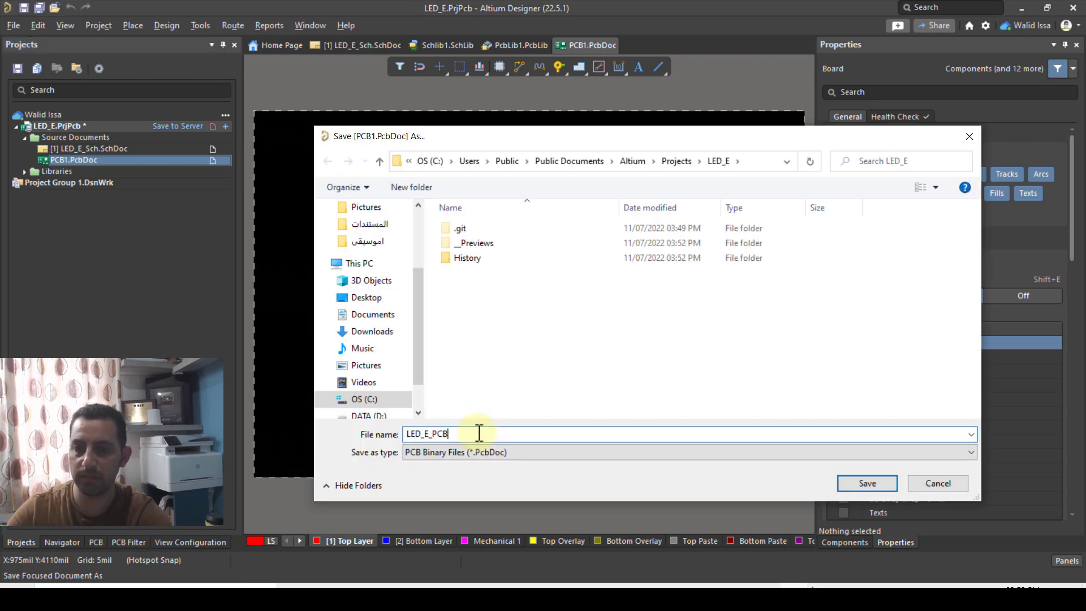
{"action": "left_click", "coordinate": [865, 482]}
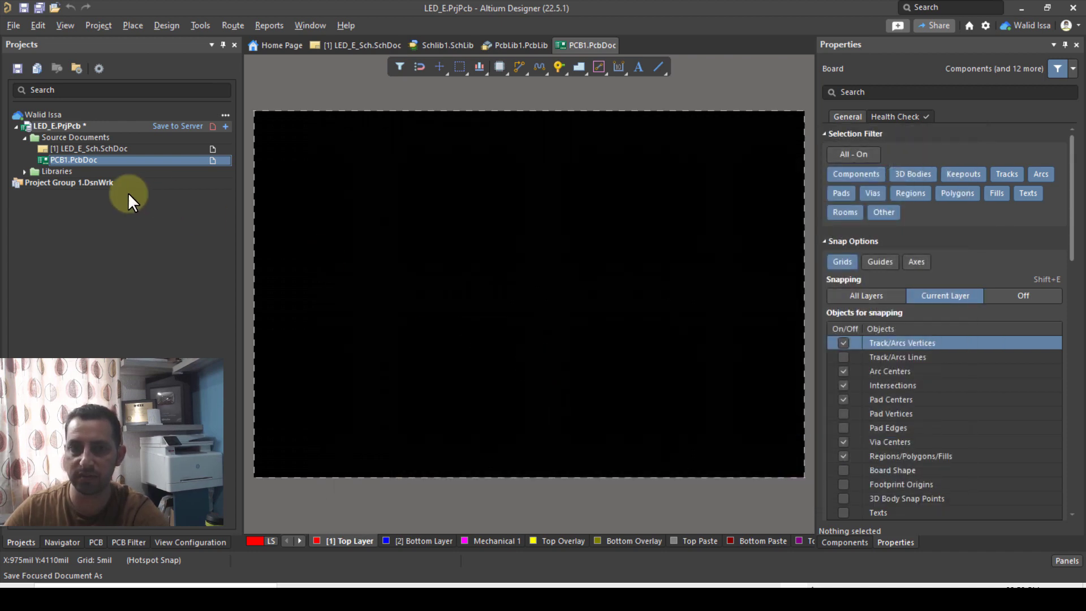
Save the PCB library PcbLib1.PcbLib in the LED_E project folder under the name LED_E_PcbLib.PcbLib.
{"action": "left_click", "coordinate": [25, 170]}
{"action": "left_click", "coordinate": [33, 182]}
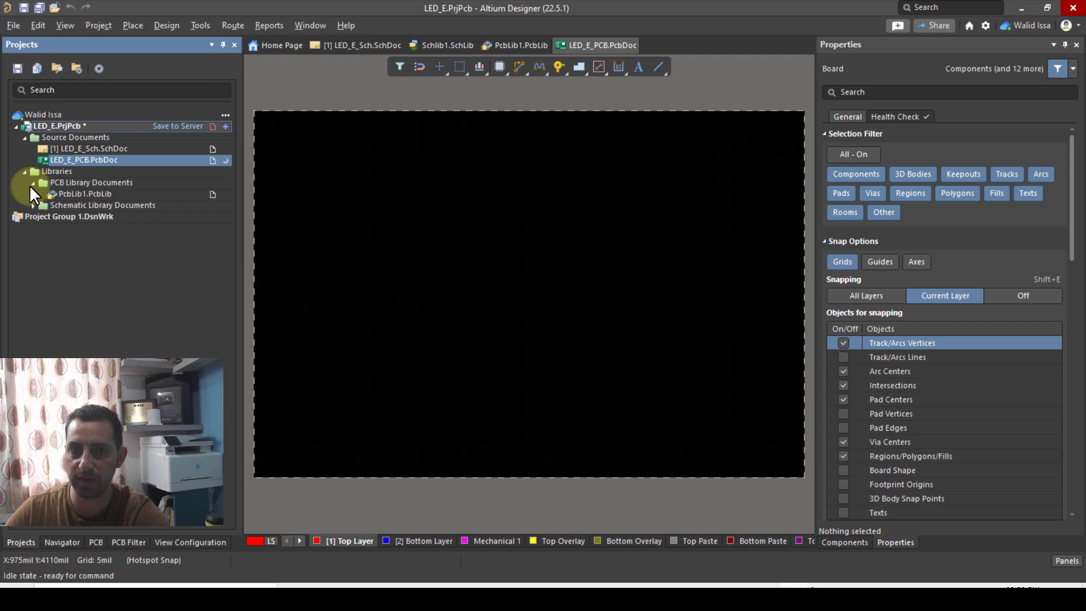
{"action": "double_click", "coordinate": [66, 196]}
{"action": "right_click", "coordinate": [78, 192]}
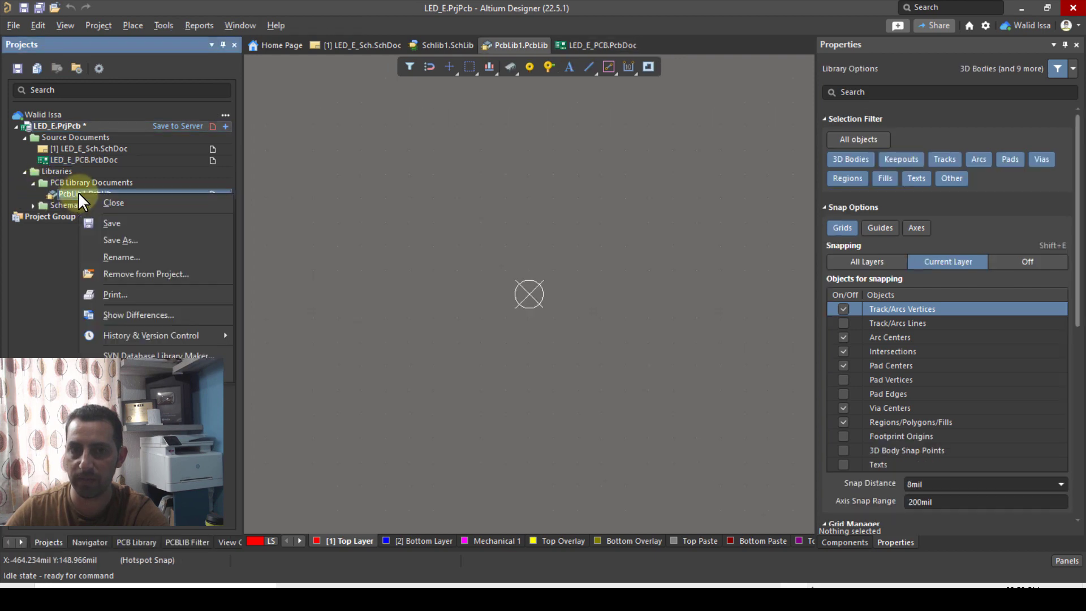
{"action": "left_click", "coordinate": [136, 241]}
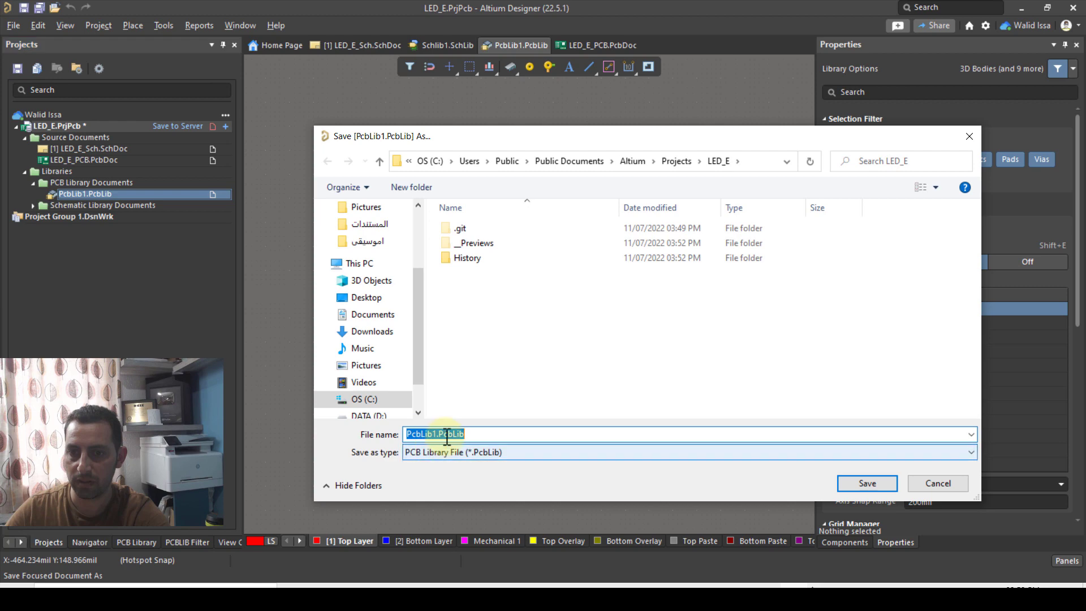
{"action": "left_click", "coordinate": [438, 432]}
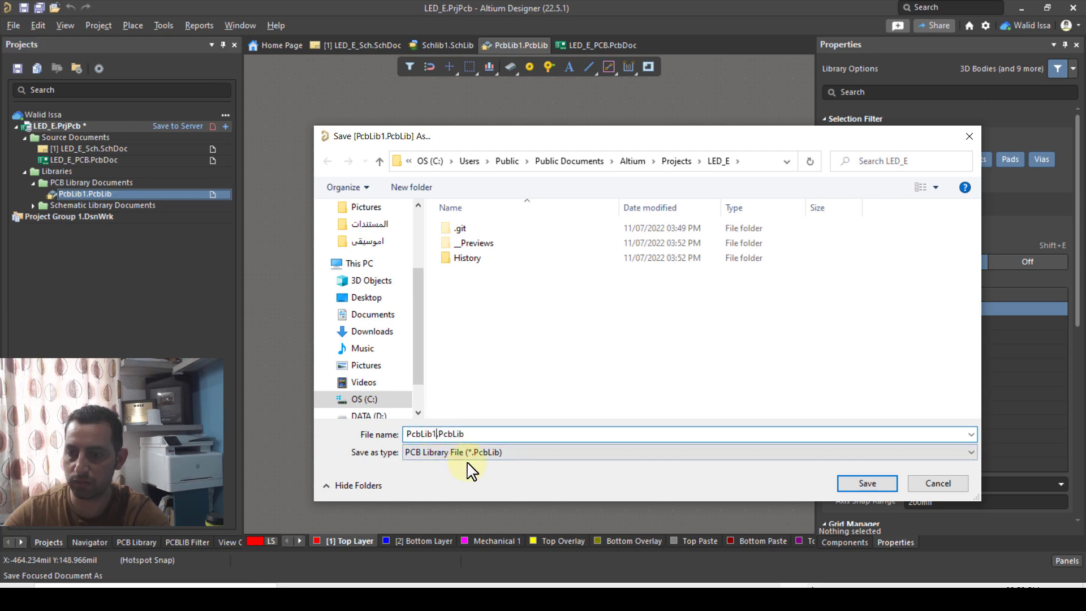
{"action": "key", "text": "BackSpace"}
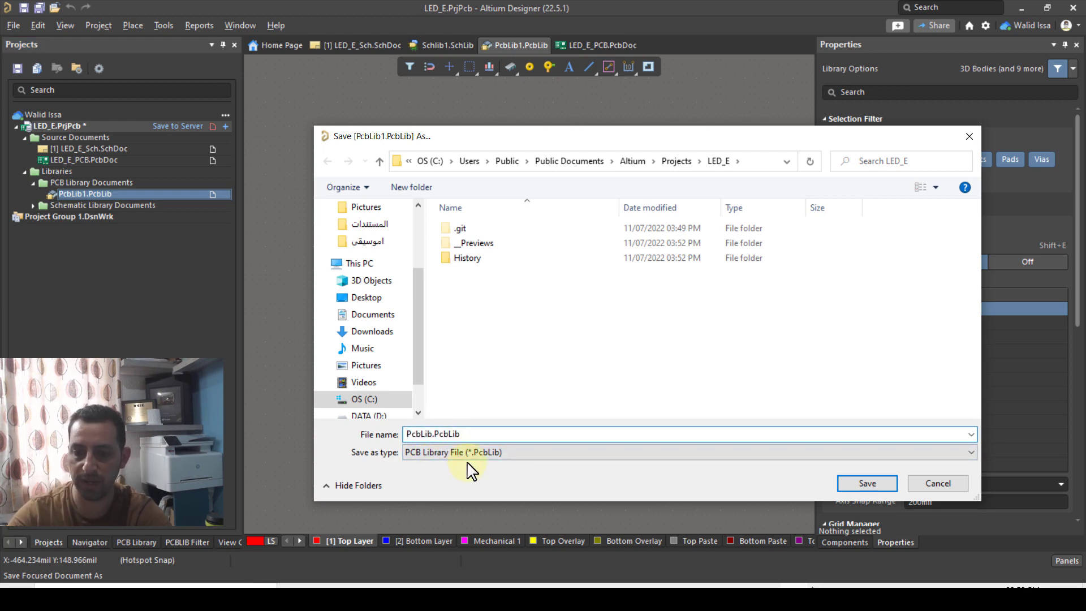
{"action": "key", "text": "Home"}
{"action": "type", "text": "LED_E_"}
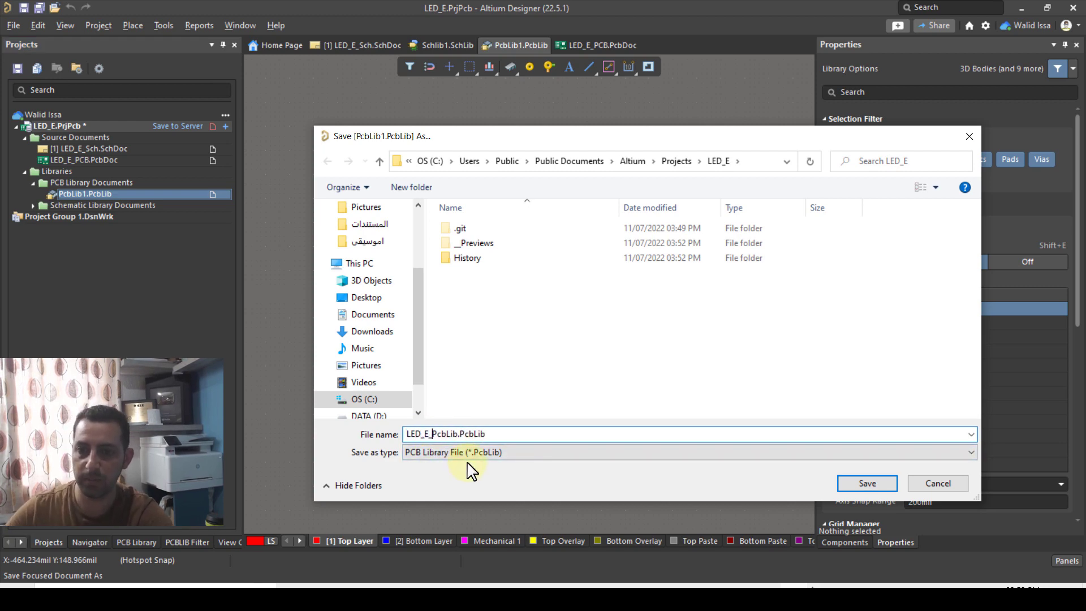
{"action": "left_click", "coordinate": [866, 483]}
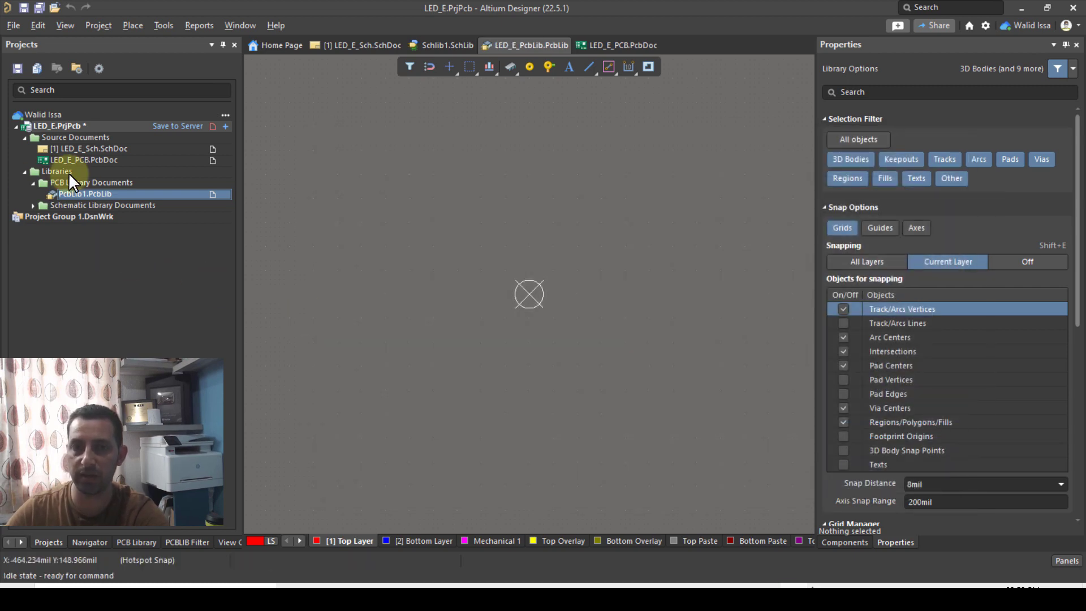
Save the schematic library Schlib1.SchLib in the LED_E project folder under the name LED_E_Schlib.SchLib.
{"action": "left_click", "coordinate": [33, 206]}
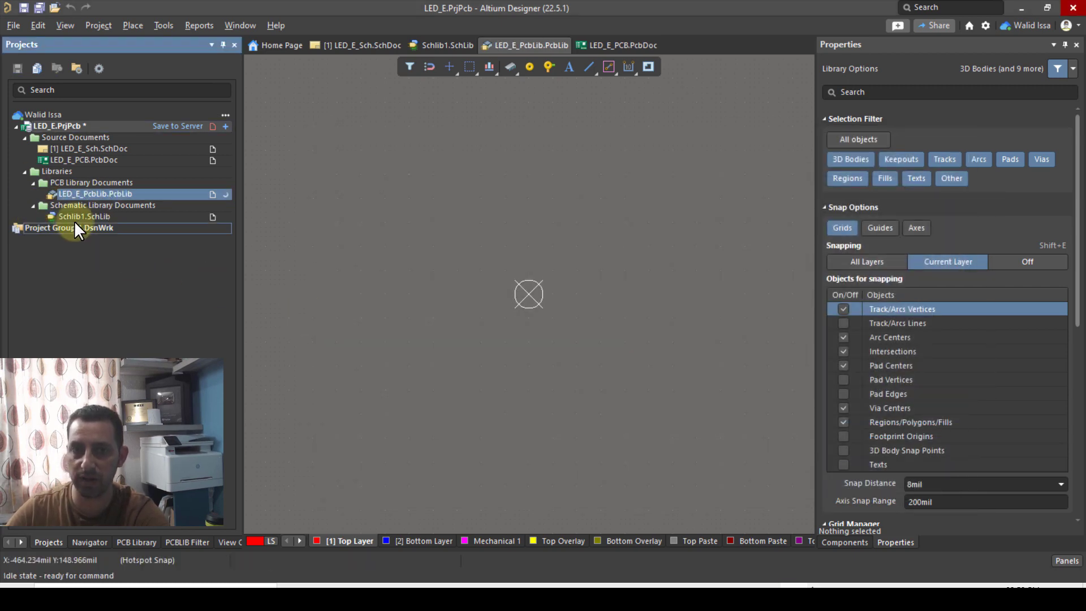
{"action": "left_click", "coordinate": [79, 216]}
{"action": "right_click", "coordinate": [79, 216]}
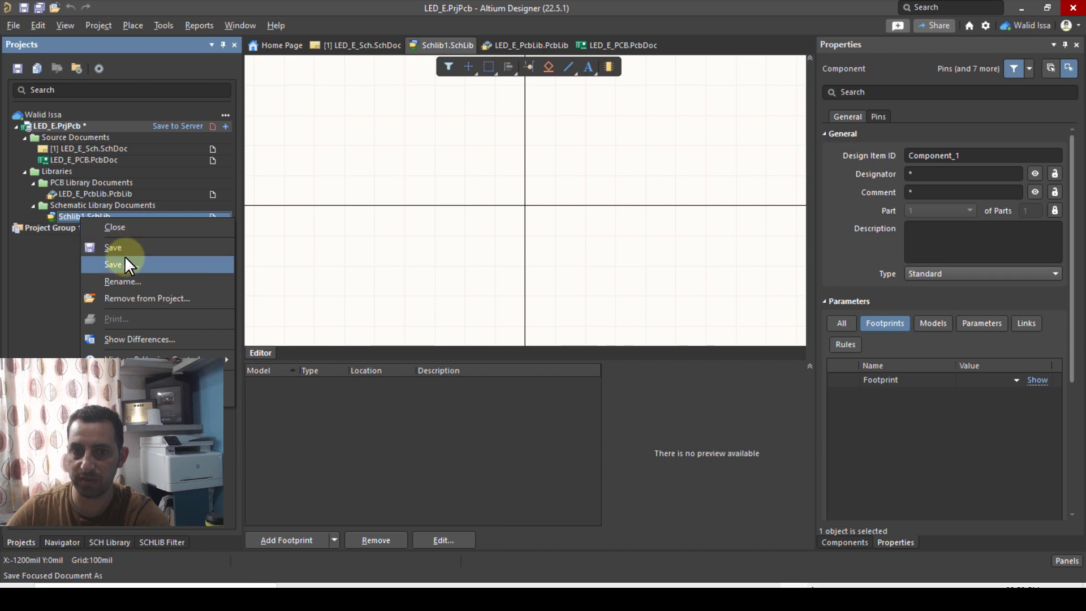
{"action": "left_click", "coordinate": [125, 258]}
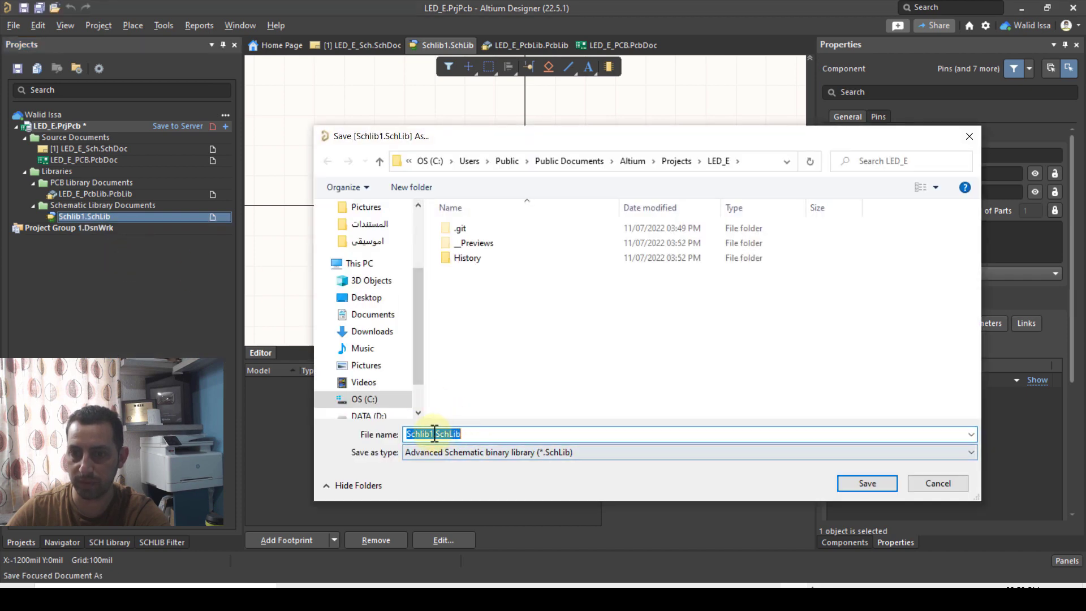
{"action": "left_click", "coordinate": [435, 435]}
{"action": "key", "text": "BackSpace"}
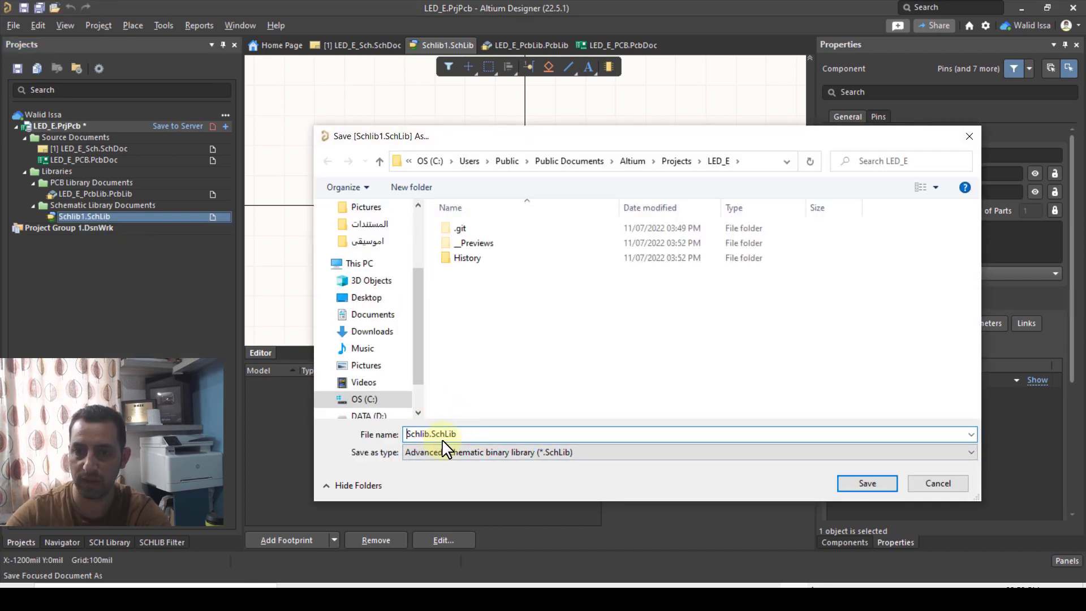
{"action": "type", "text": "LED_E_"}
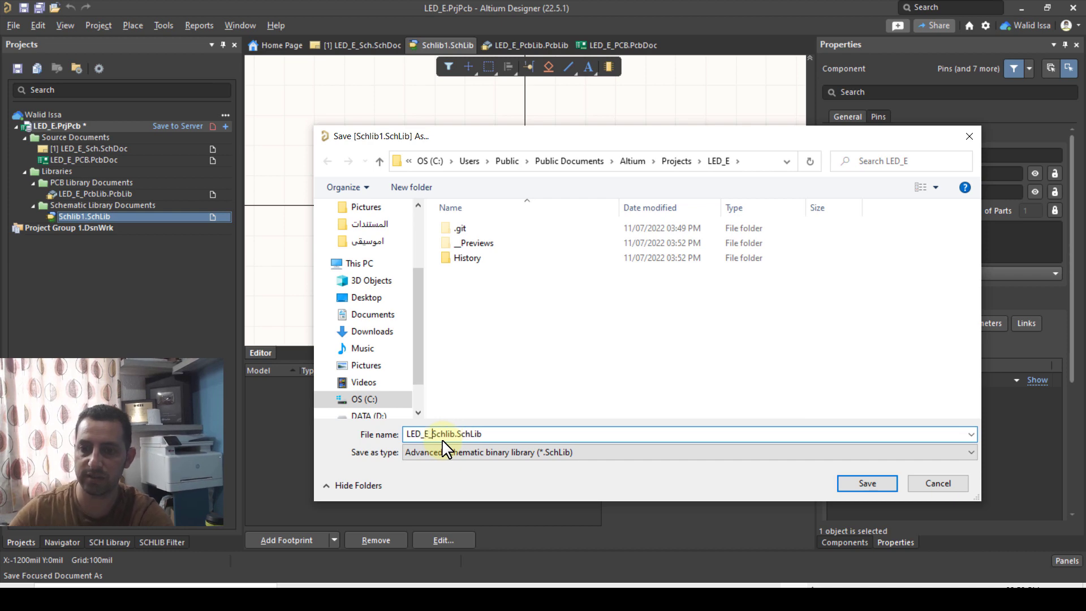
{"action": "left_click", "coordinate": [852, 483]}
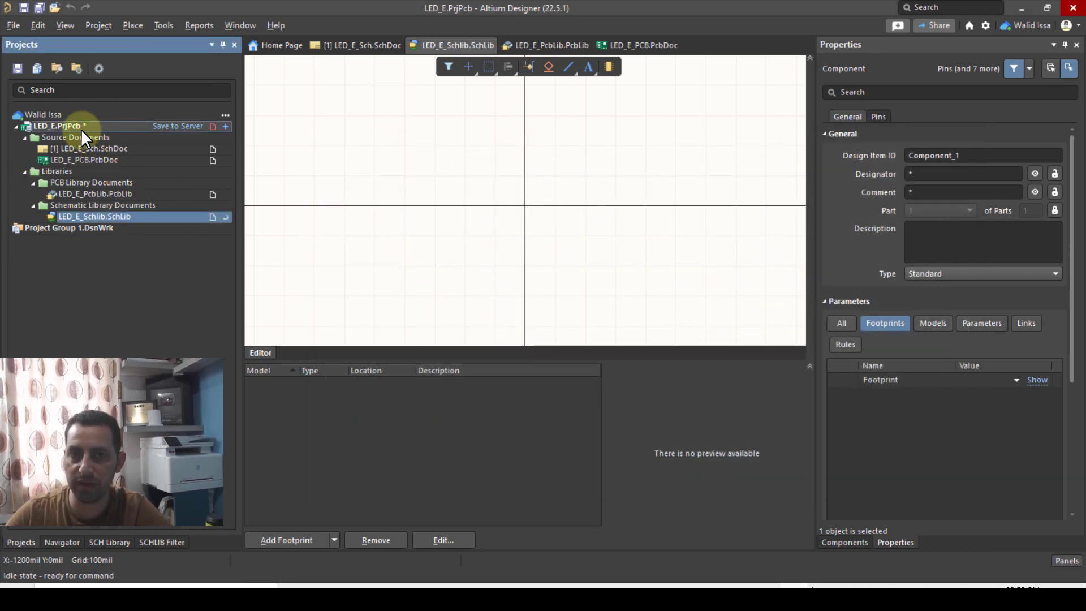
Save the LED_E project locally and commit all its listed files to the server without a comment.
{"action": "left_click", "coordinate": [39, 7]}
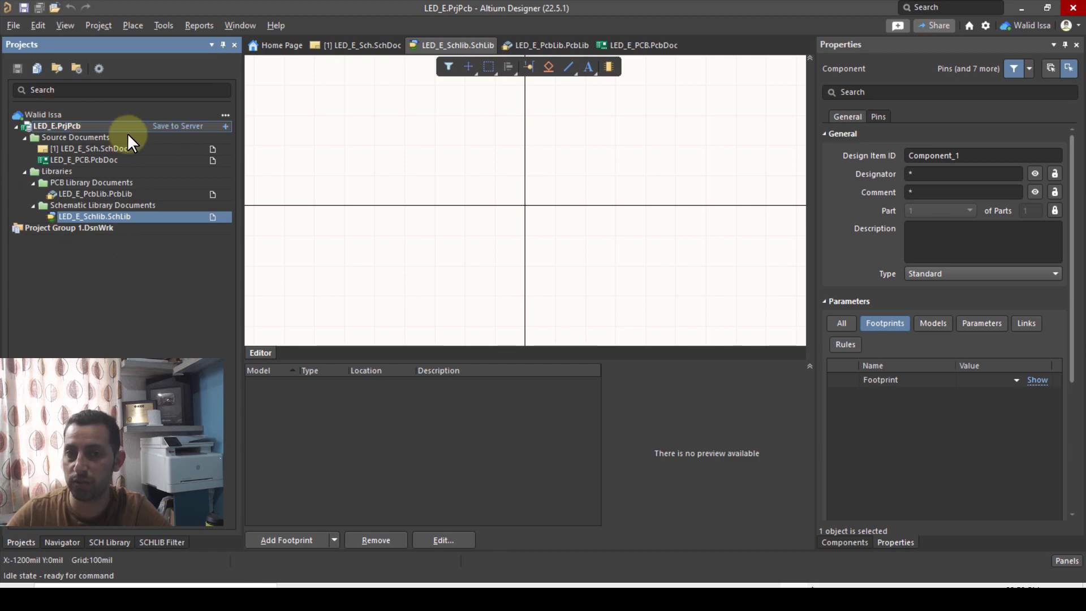
{"action": "left_click", "coordinate": [178, 127]}
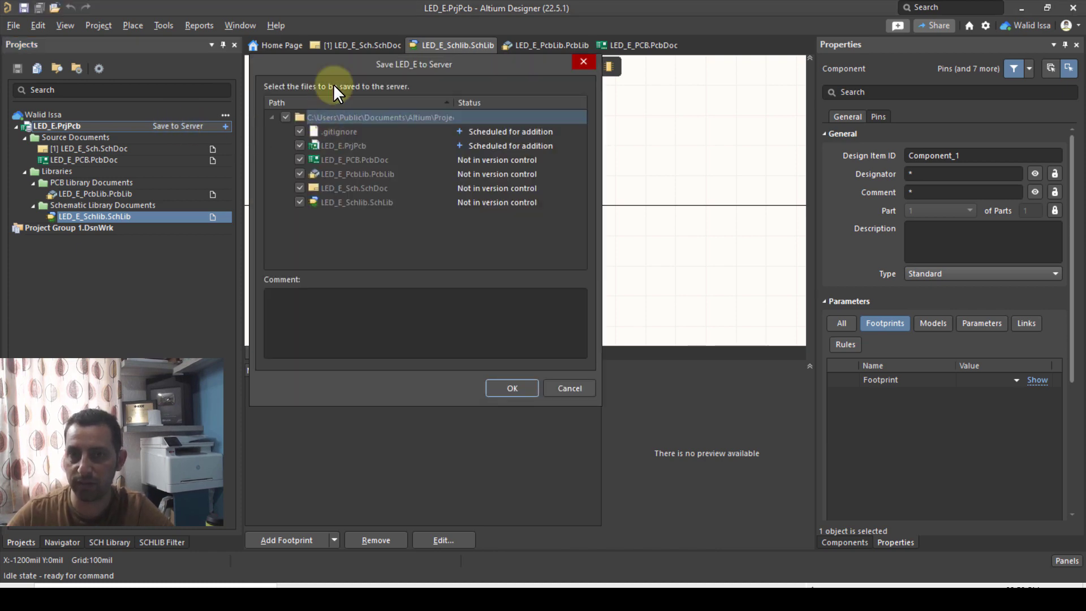
{"action": "left_click", "coordinate": [512, 389]}
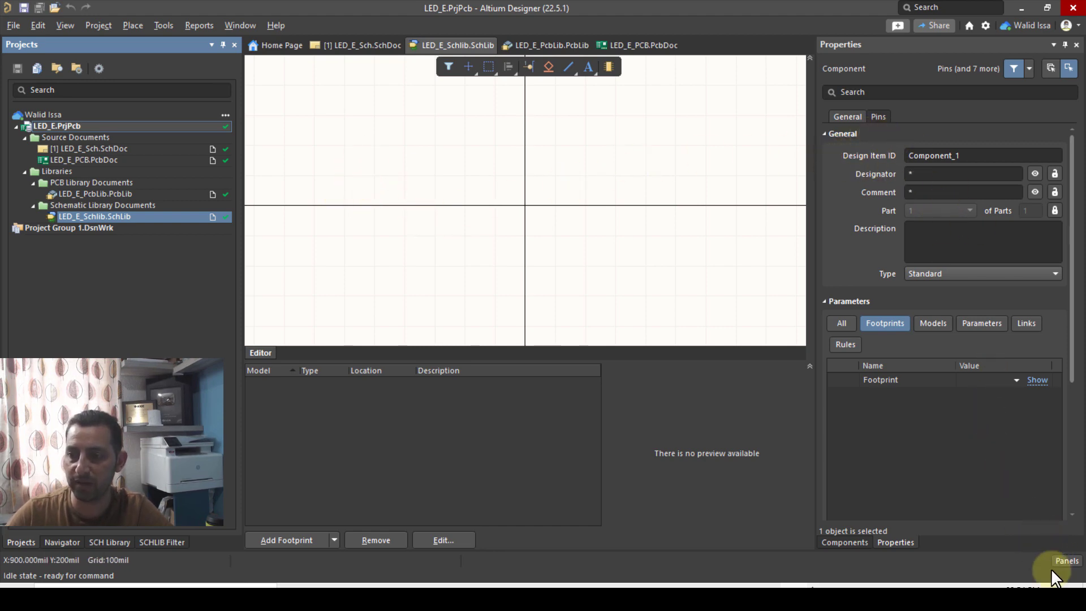
Show the available components, view the contents of LED_E_Schlib.SchLib, and return to the Simulation Generic Components library.
{"action": "left_click", "coordinate": [1065, 561]}
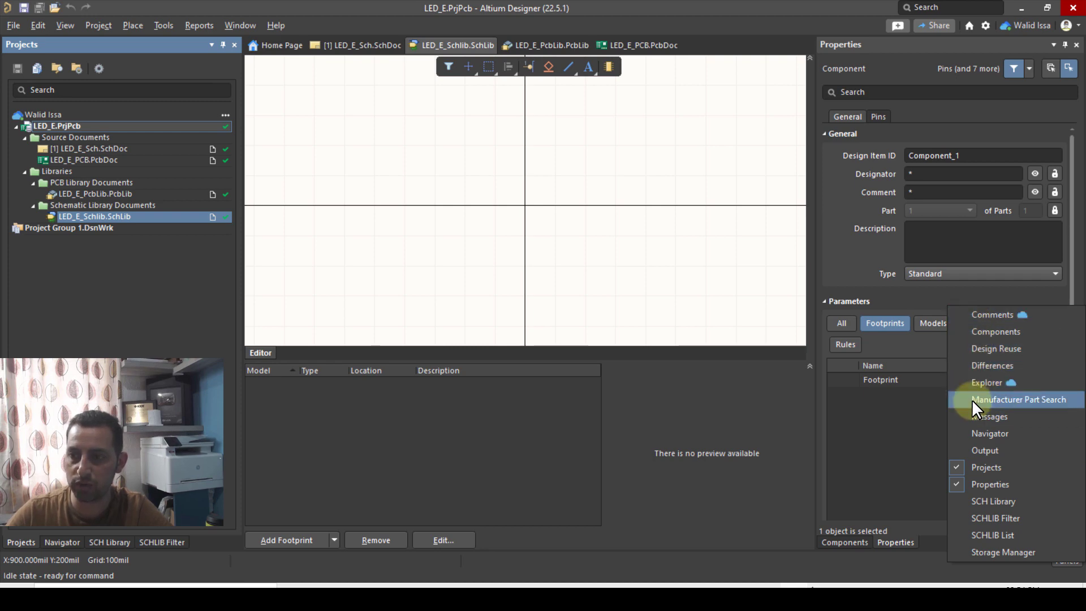
{"action": "left_click", "coordinate": [992, 334]}
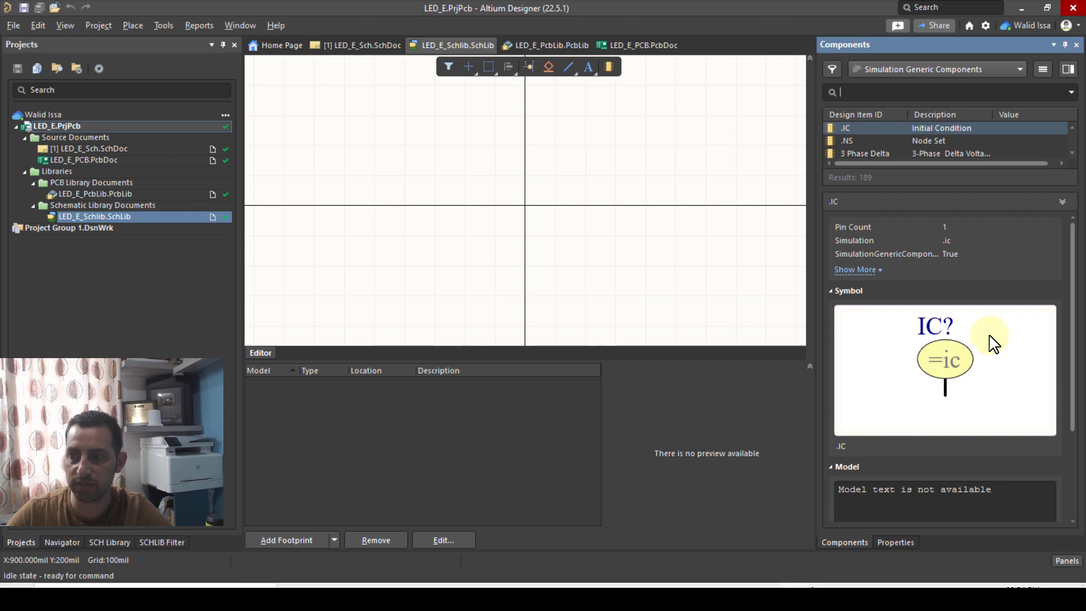
{"action": "left_click", "coordinate": [981, 71]}
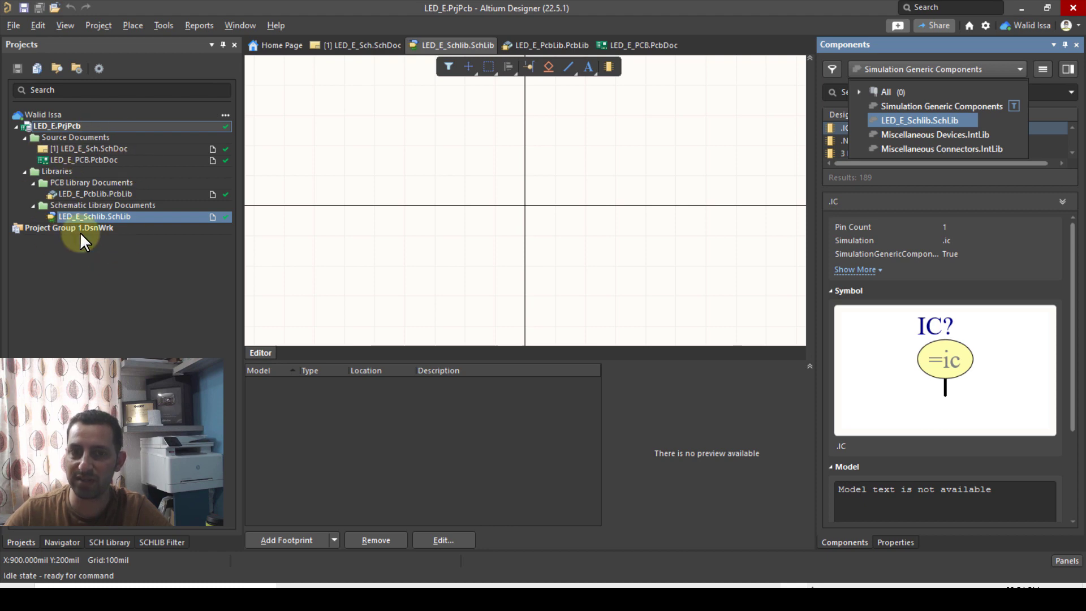
{"action": "left_click", "coordinate": [935, 121]}
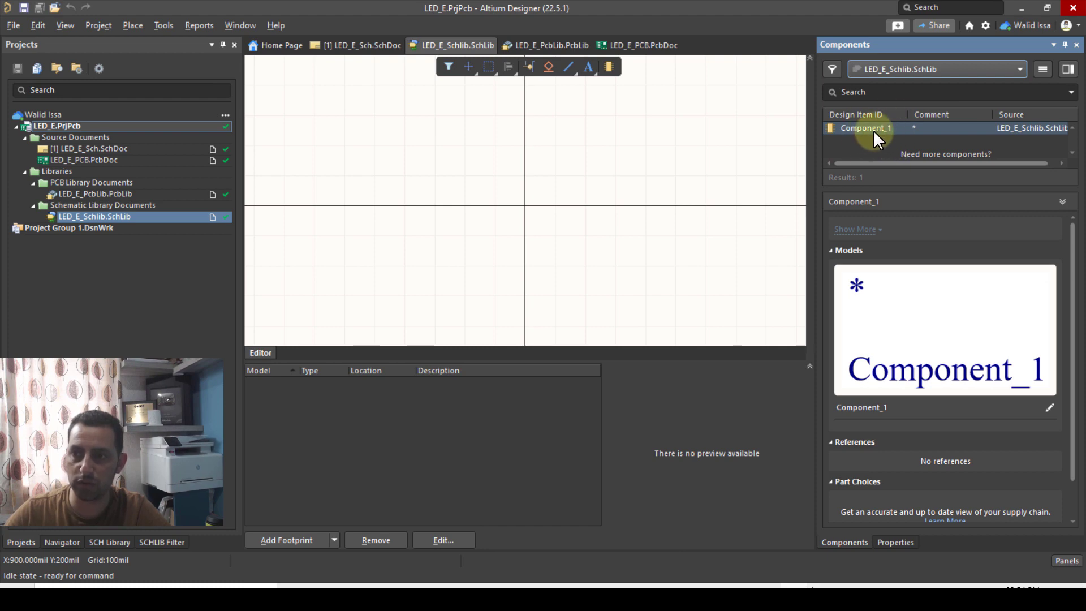
{"action": "left_click", "coordinate": [922, 70]}
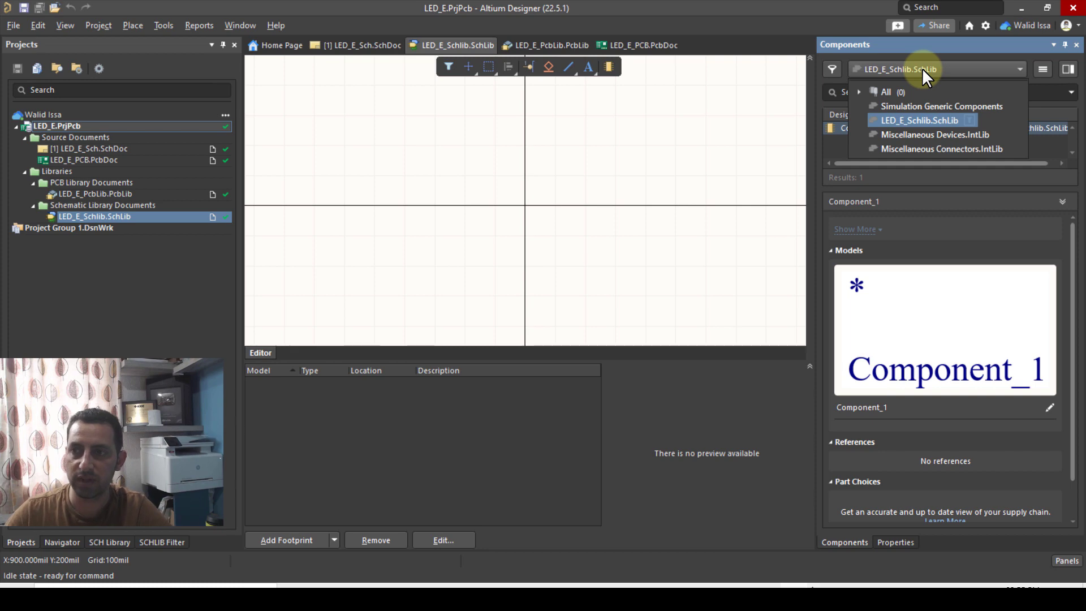
{"action": "left_click", "coordinate": [925, 106]}
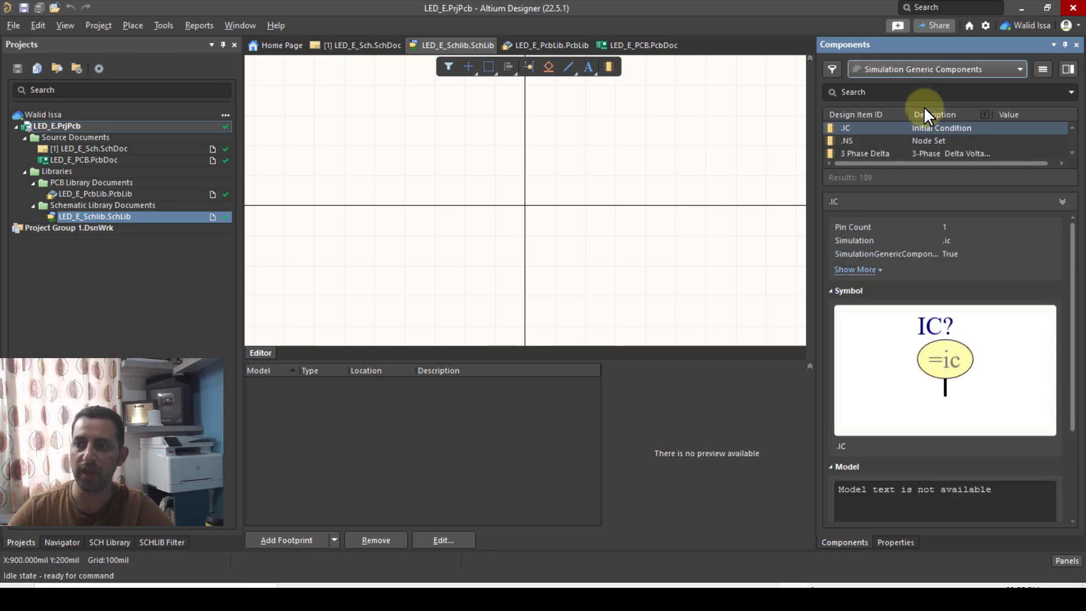
Search the Simulation Generic Components library for "resis" and enlarge the results list.
{"action": "left_click", "coordinate": [882, 94]}
{"action": "type", "text": "re"}
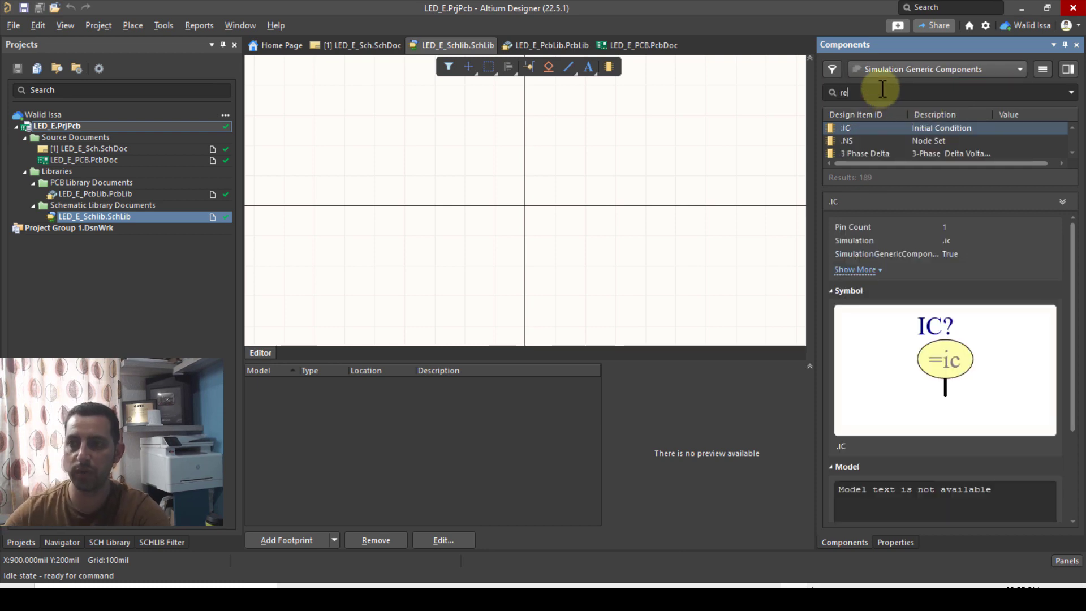
{"action": "type", "text": "sis"}
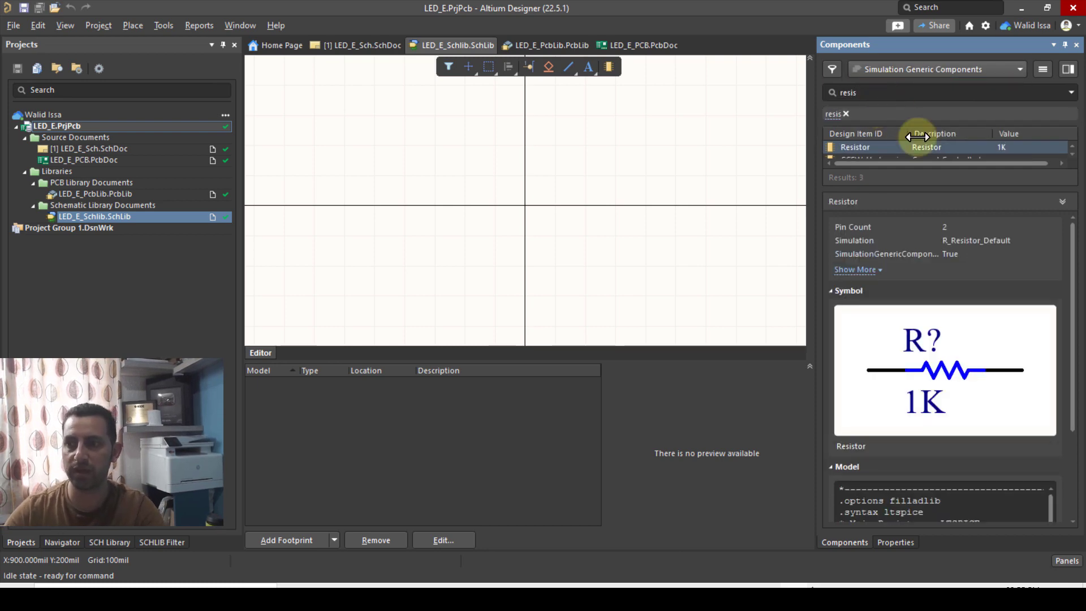
{"action": "left_click_drag", "start_coordinate": [875, 190], "coordinate": [874, 283]}
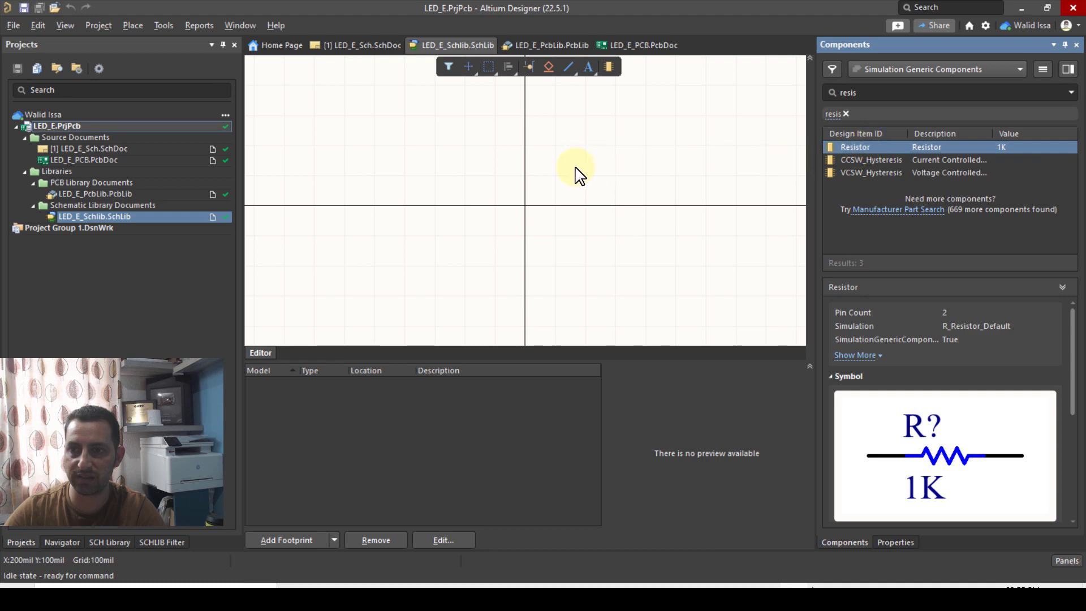
{"action": "left_click", "coordinate": [551, 212]}
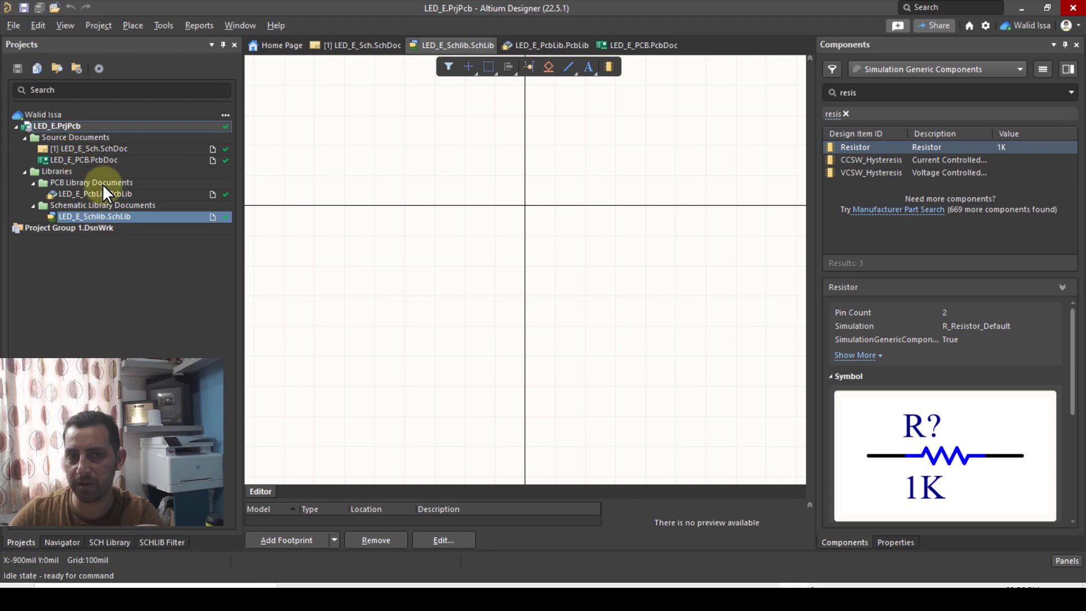
Open the LED_E_Sch.SchDoc schematic and place the 1K Resistor from the component search results near the middle of the sheet.
{"action": "double_click", "coordinate": [90, 149]}
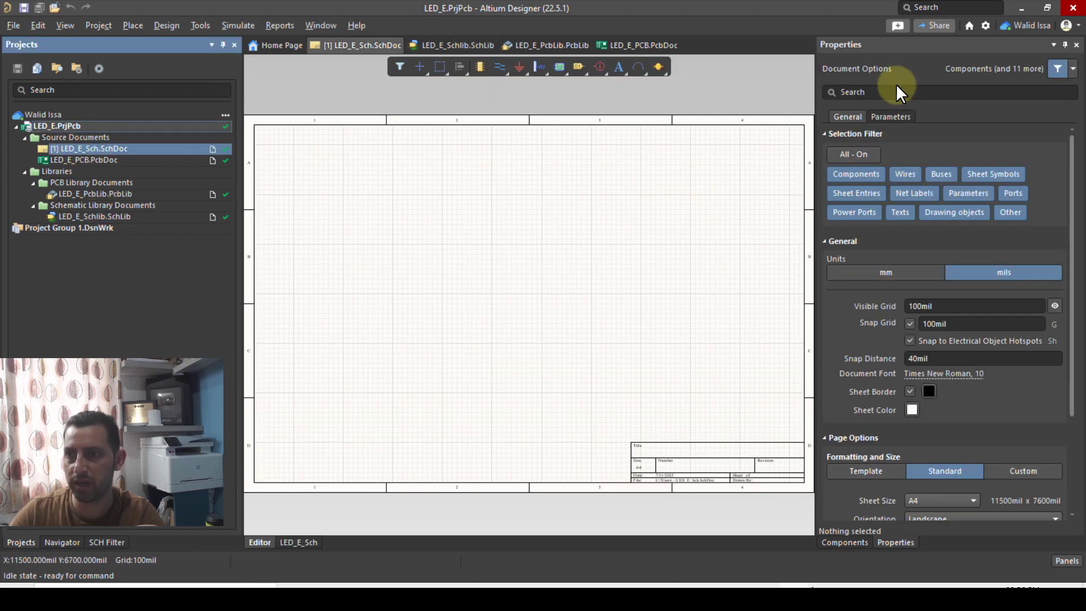
{"action": "left_click", "coordinate": [1063, 560]}
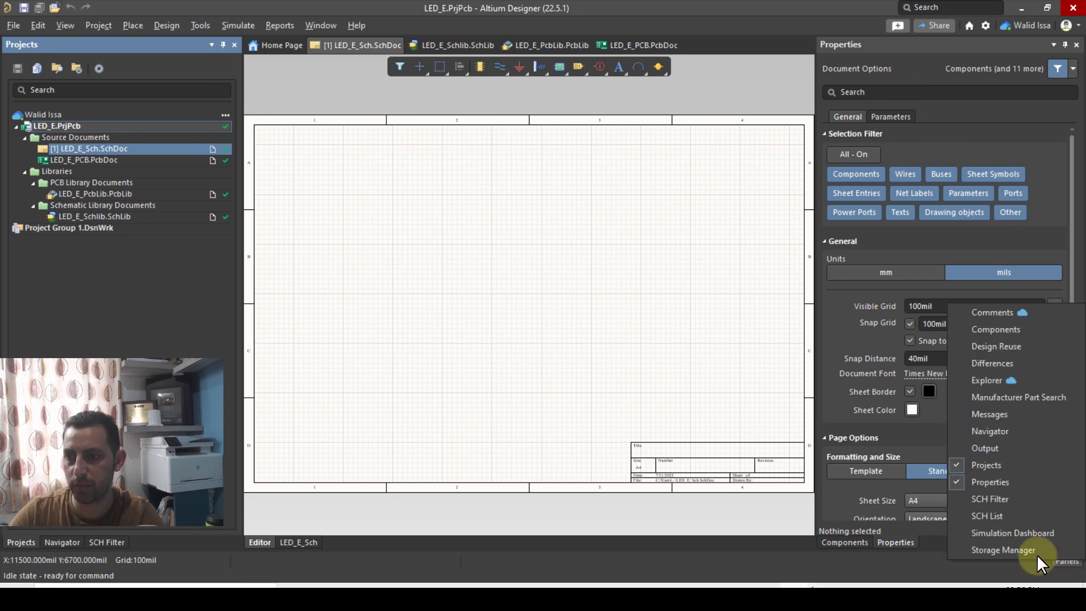
{"action": "left_click", "coordinate": [845, 542]}
{"action": "left_click_drag", "start_coordinate": [859, 146], "coordinate": [554, 257]}
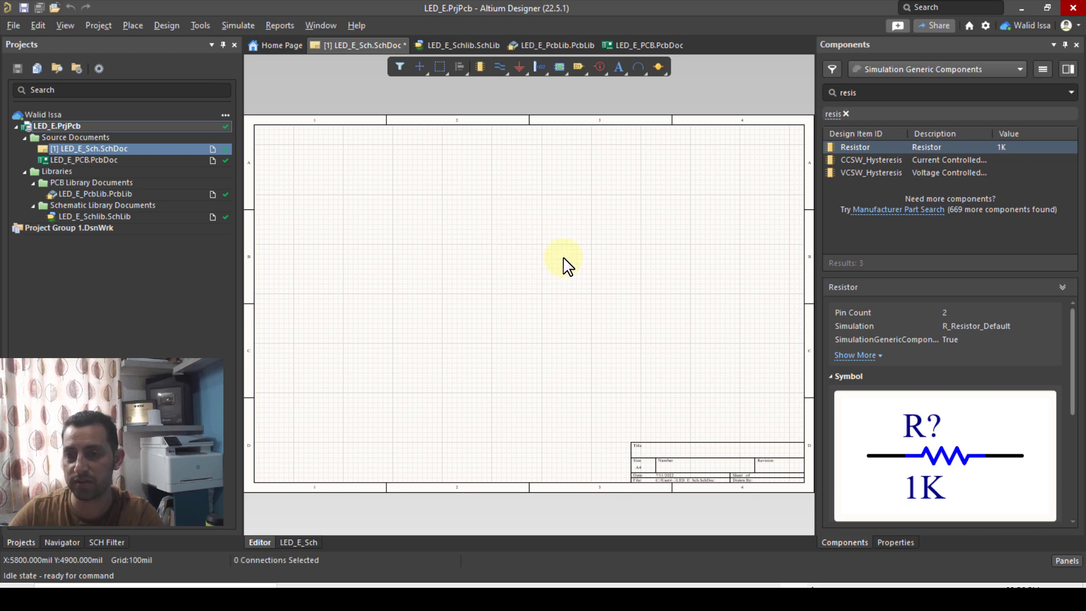
Set the 1K resistor down near the middle of the schematic sheet and move it slightly up and to the left.
{"action": "left_click", "coordinate": [539, 255]}
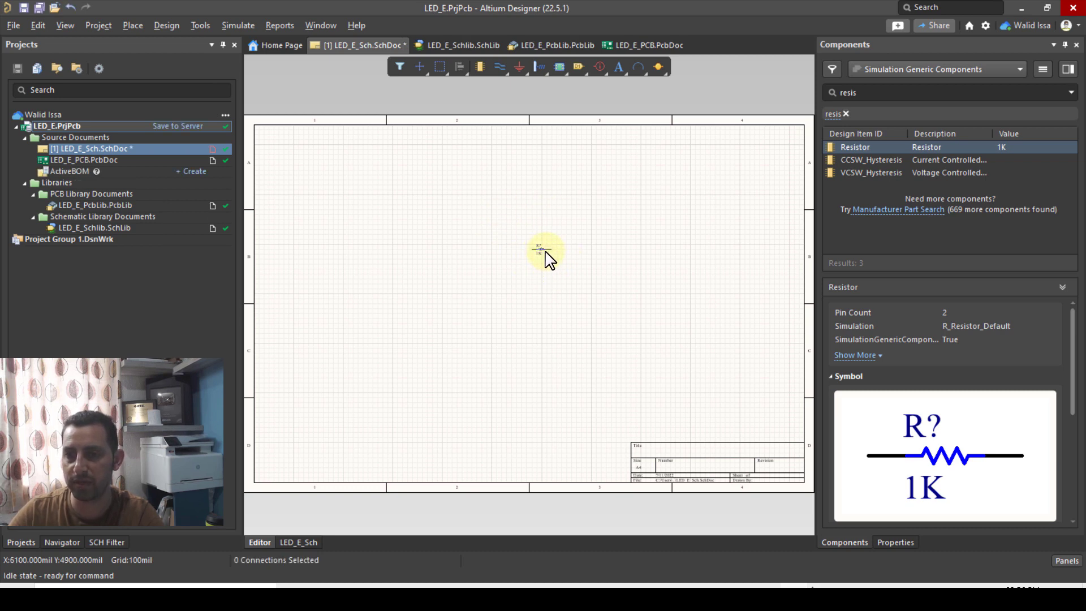
{"action": "scroll", "coordinate": [542, 255], "scroll_direction": "up", "scroll_amount": 6, "text": "ctrl"}
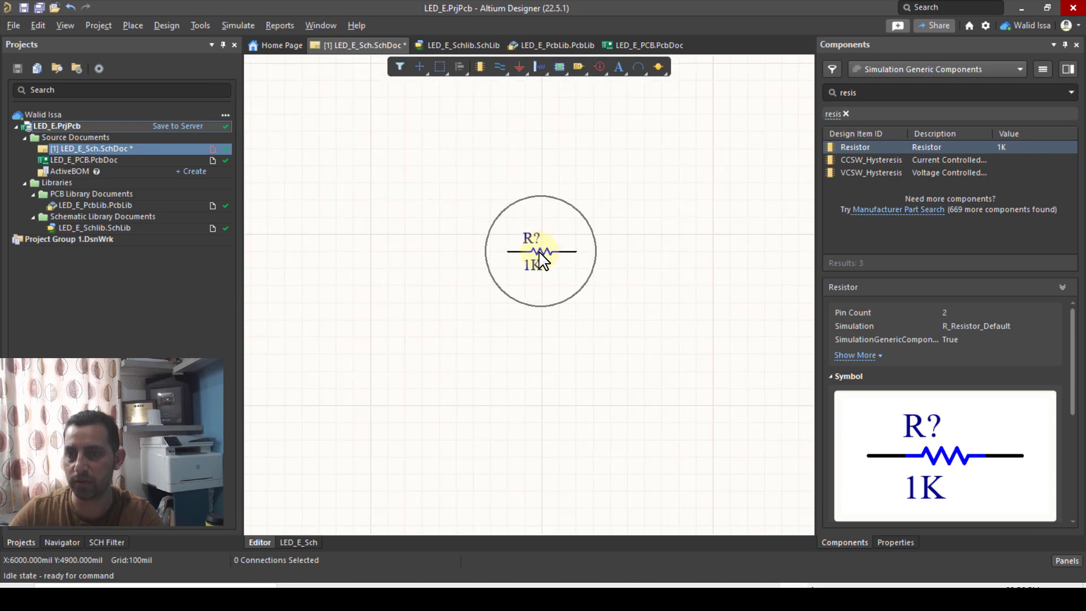
{"action": "left_click", "coordinate": [547, 251]}
{"action": "left_click_drag", "start_coordinate": [569, 247], "coordinate": [565, 234]}
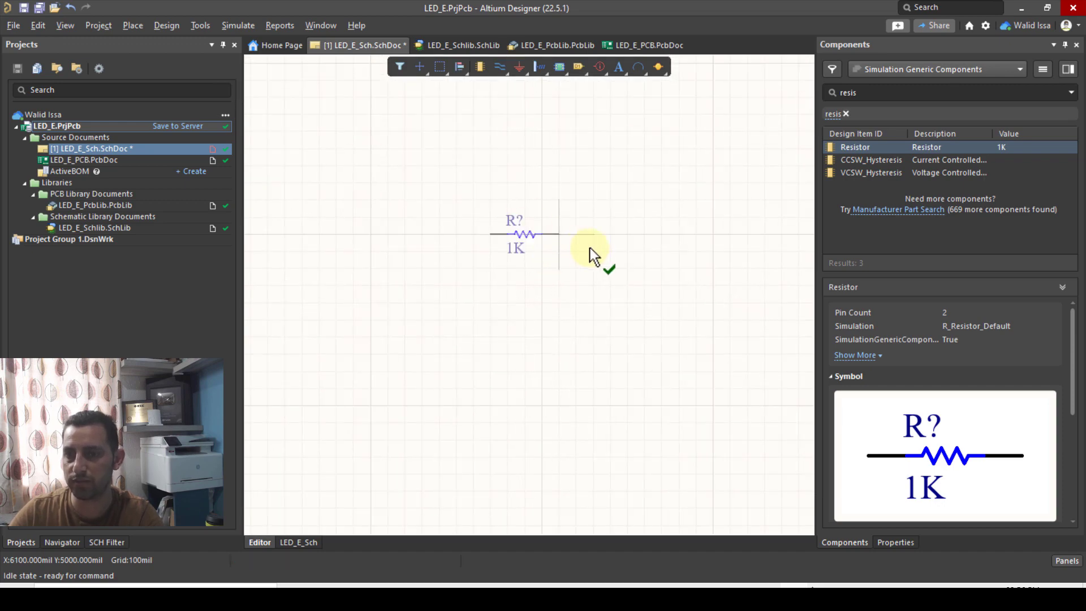
{"action": "left_click", "coordinate": [660, 229]}
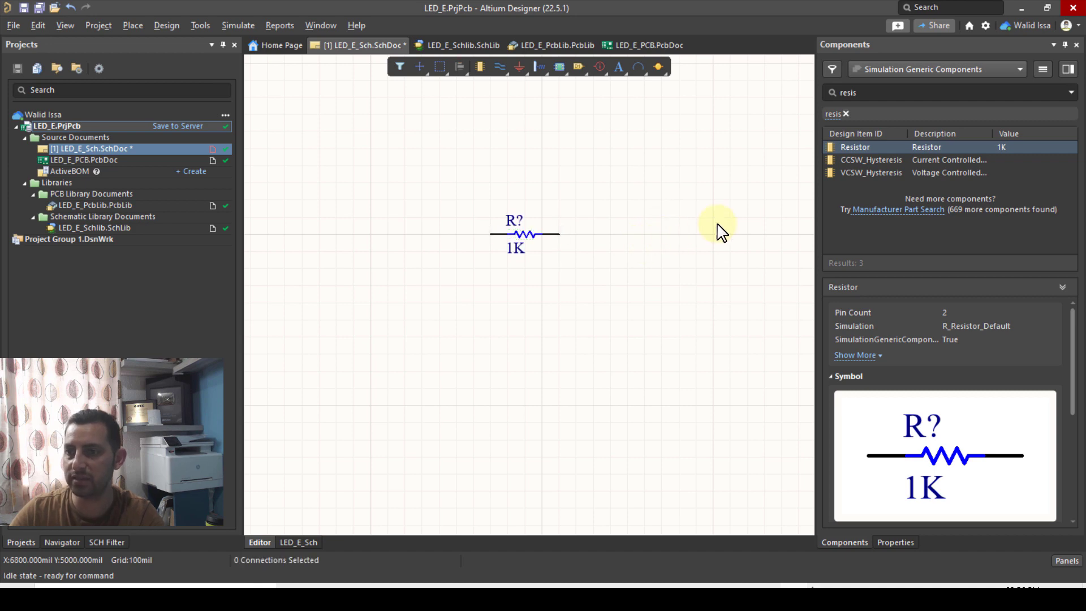
Search the Simulation Generic Components library for "LED" and place the Light-Emitting Diode below the resistor on the schematic.
{"action": "double_click", "coordinate": [858, 92]}
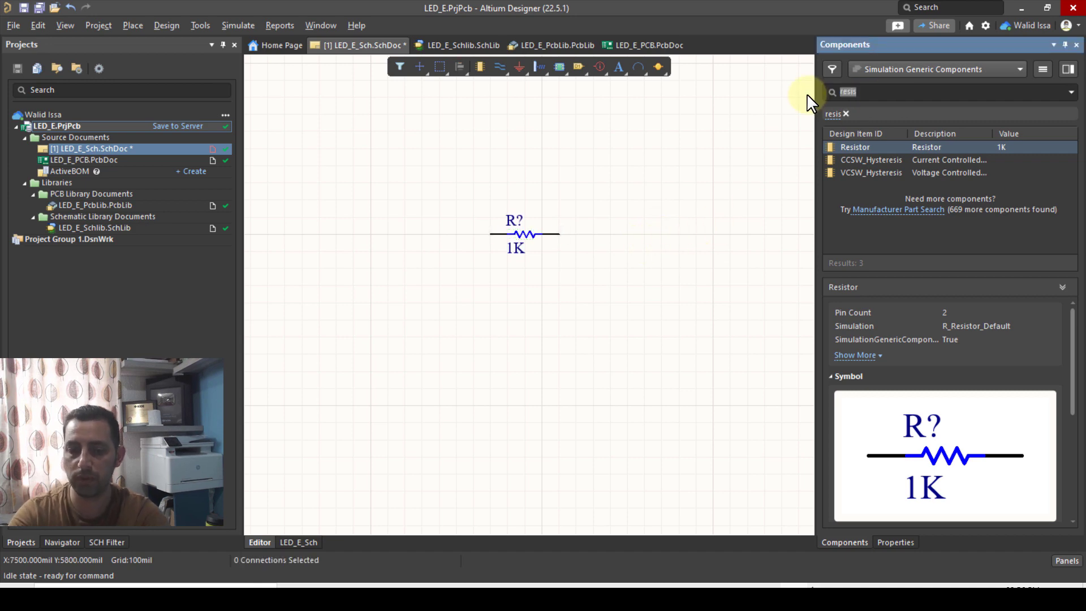
{"action": "type", "text": "LED"}
{"action": "key", "text": "Return"}
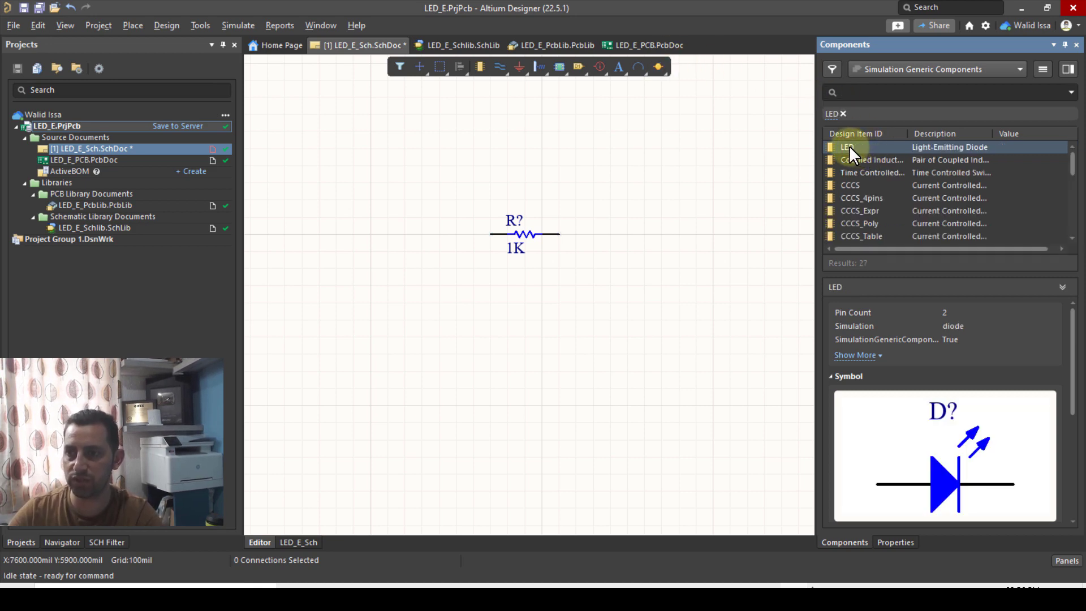
{"action": "left_click_drag", "start_coordinate": [849, 145], "coordinate": [496, 340]}
{"action": "left_click", "coordinate": [651, 304]}
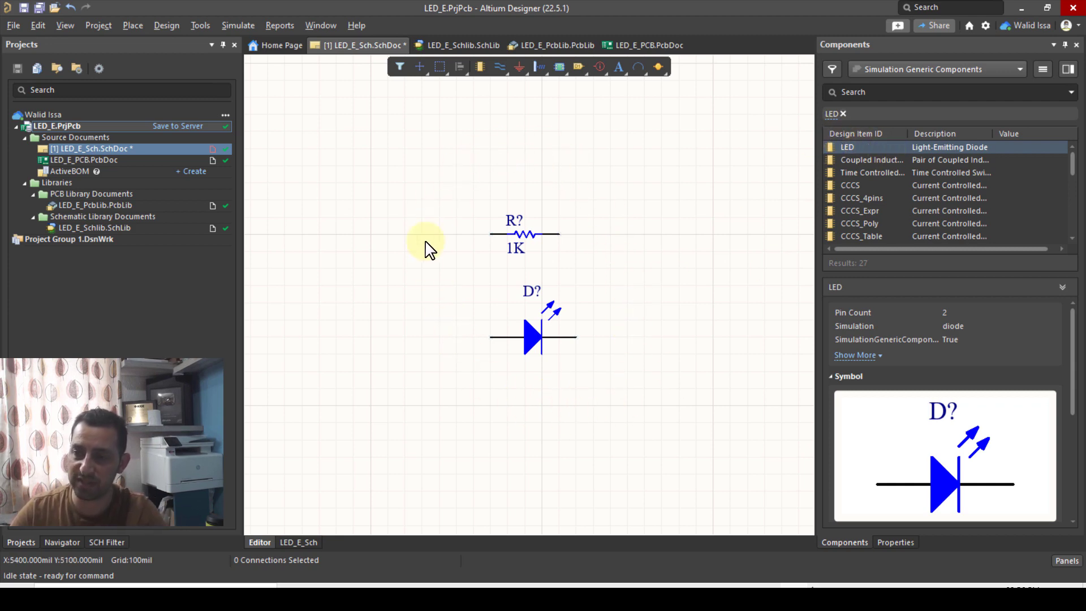
Delete both the resistor and the LED from the schematic sheet.
{"action": "left_click_drag", "start_coordinate": [646, 151], "coordinate": [388, 432]}
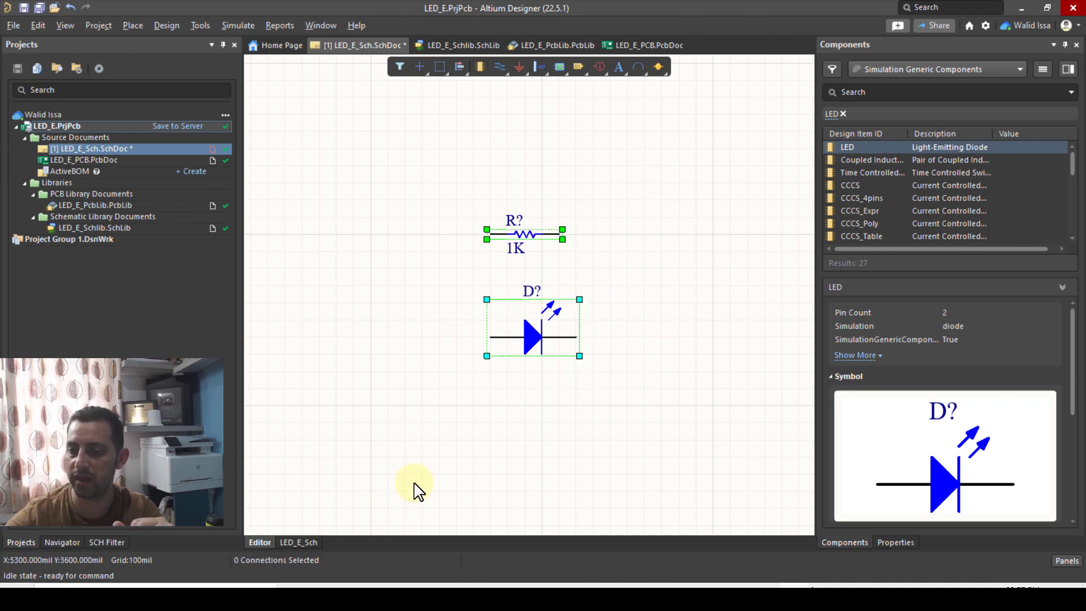
{"action": "key", "text": "Delete"}
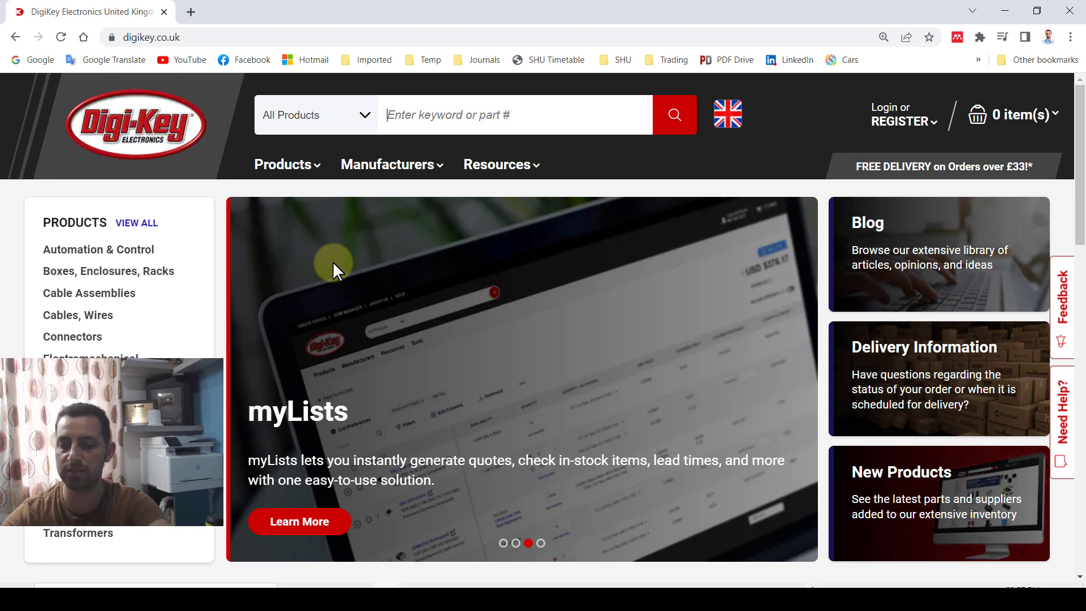
Switch to the Digi-Key website, search for "resistor 330 ohm 0805" and open the Chip Resistor - Surface Mount category.
{"action": "type", "text": "resi"}
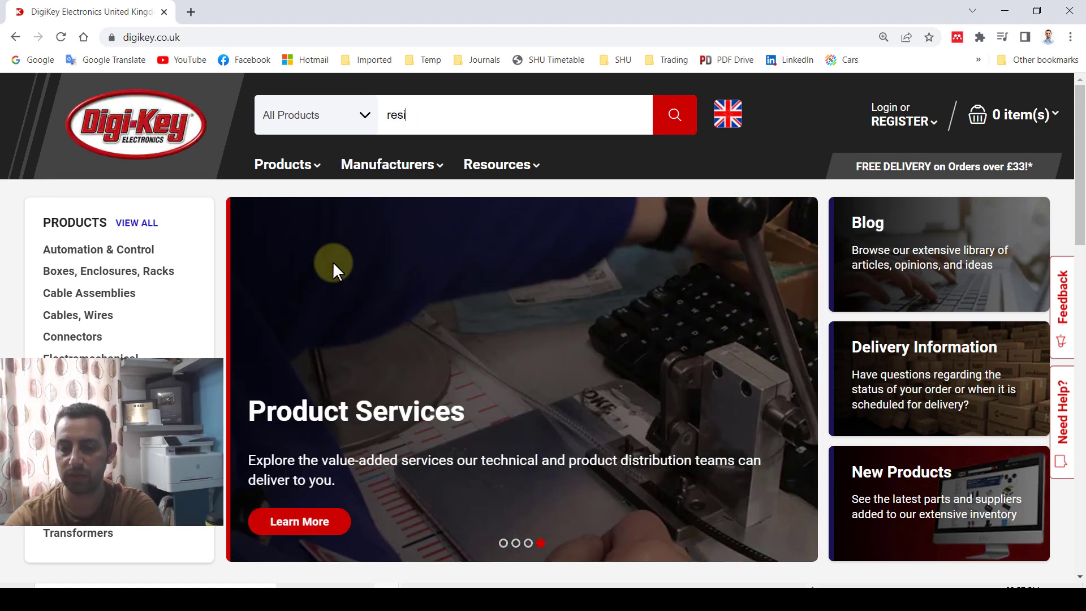
{"action": "type", "text": "stor 330"}
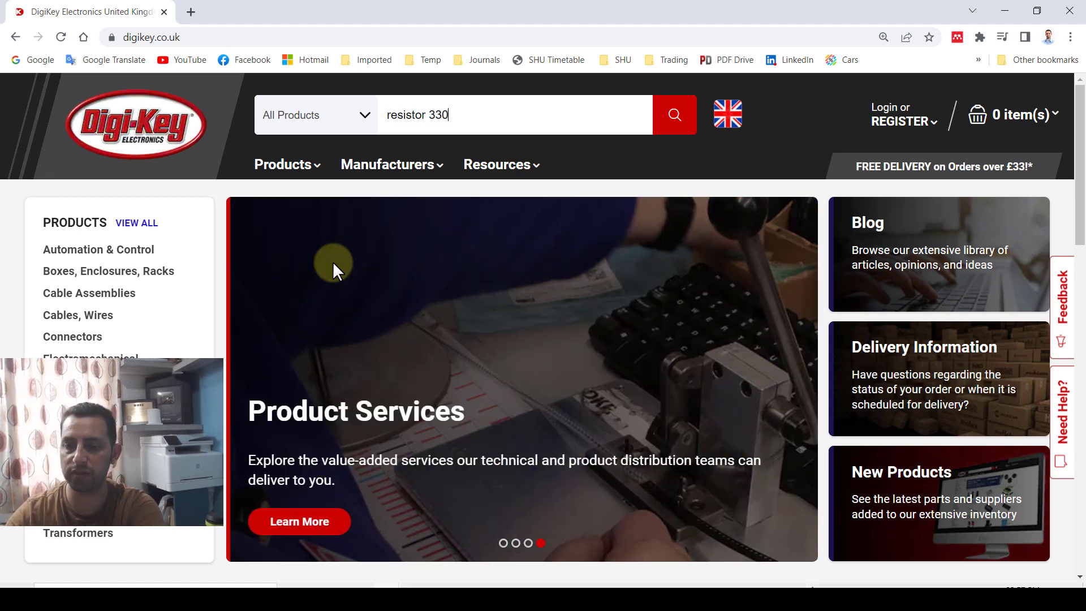
{"action": "type", "text": " ohm"}
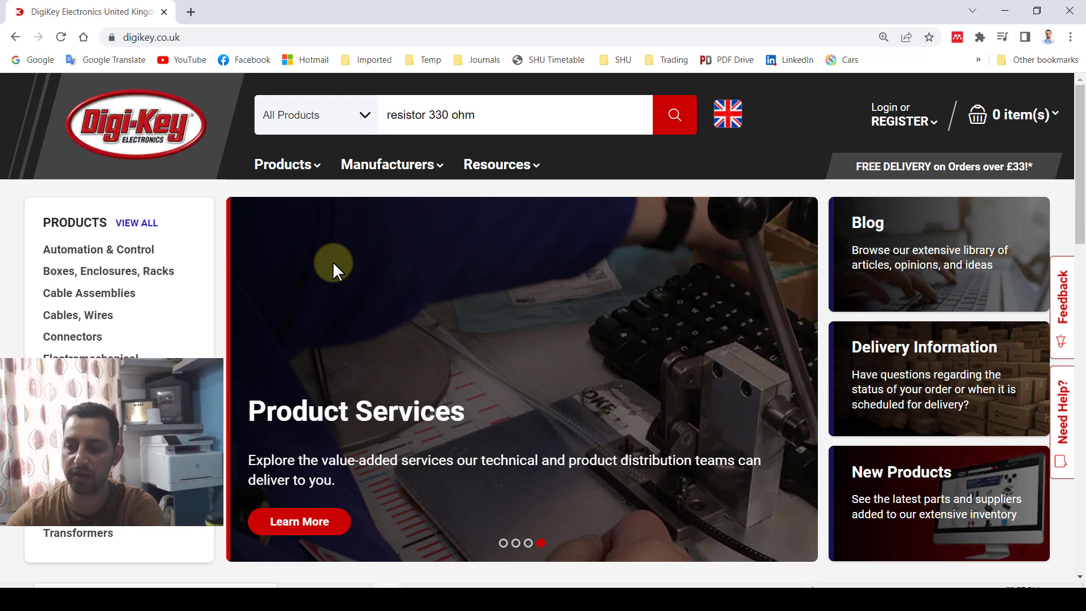
{"action": "type", "text": " 0805"}
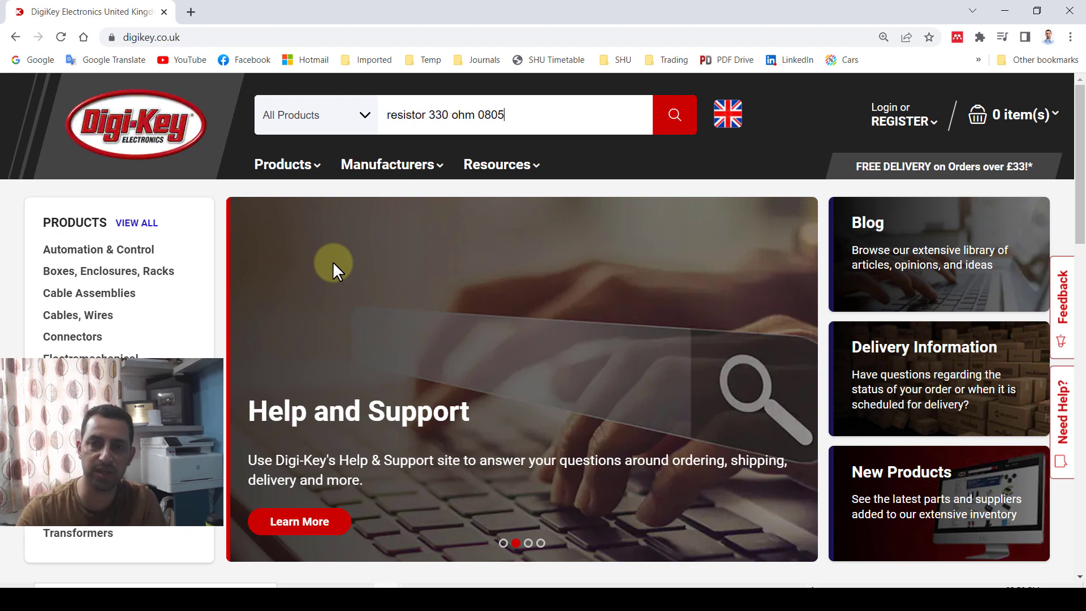
{"action": "key", "text": "Return"}
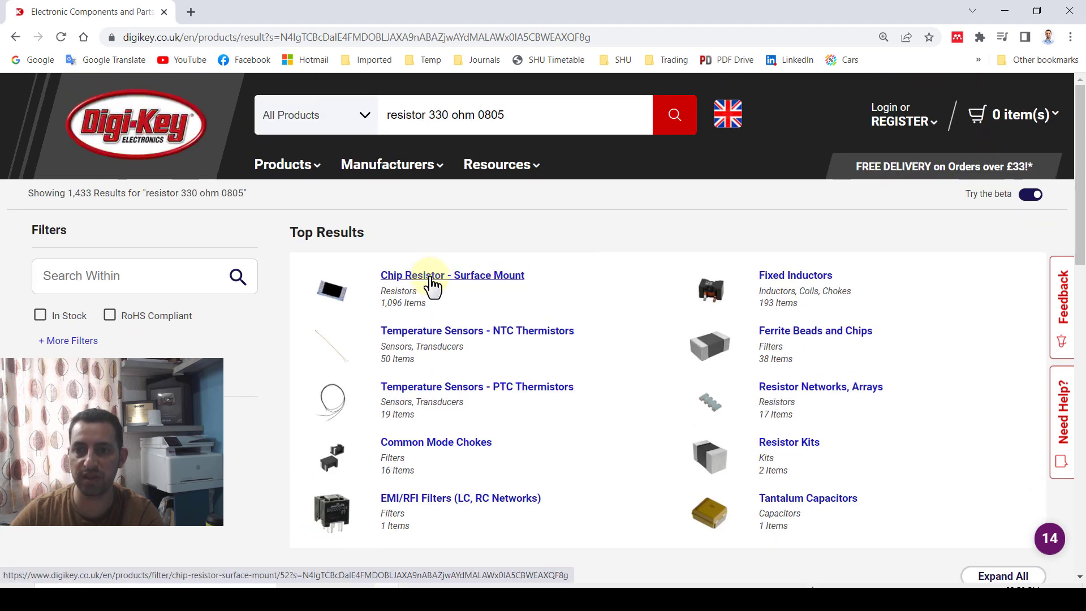
{"action": "left_click", "coordinate": [459, 277]}
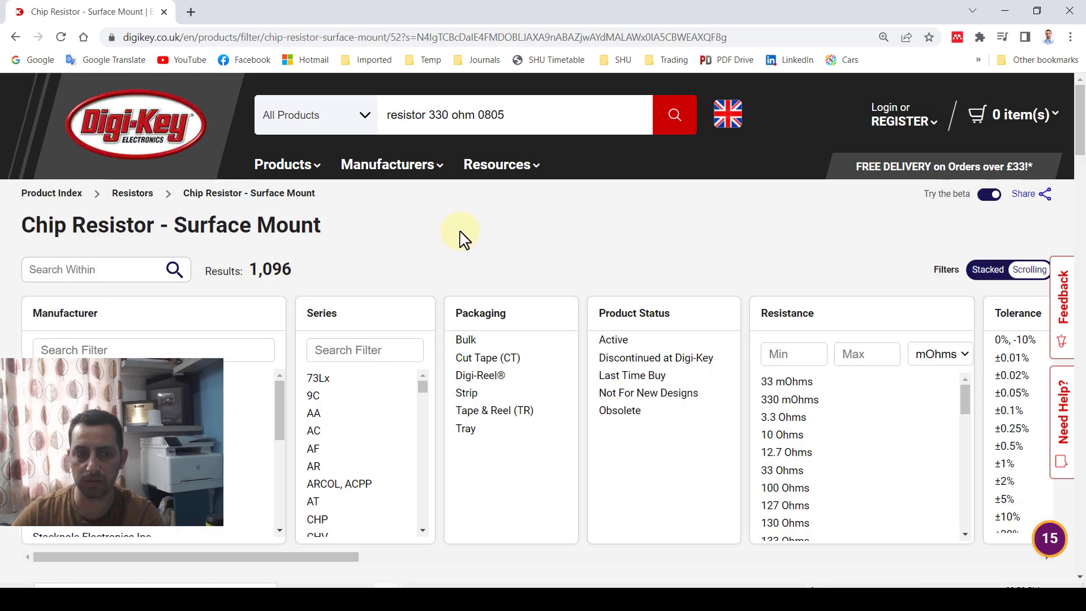
Select 330 Ohms as the resistance filter for the surface-mount chip resistors.
{"action": "scroll", "coordinate": [444, 222], "scroll_direction": "down", "scroll_amount": 1}
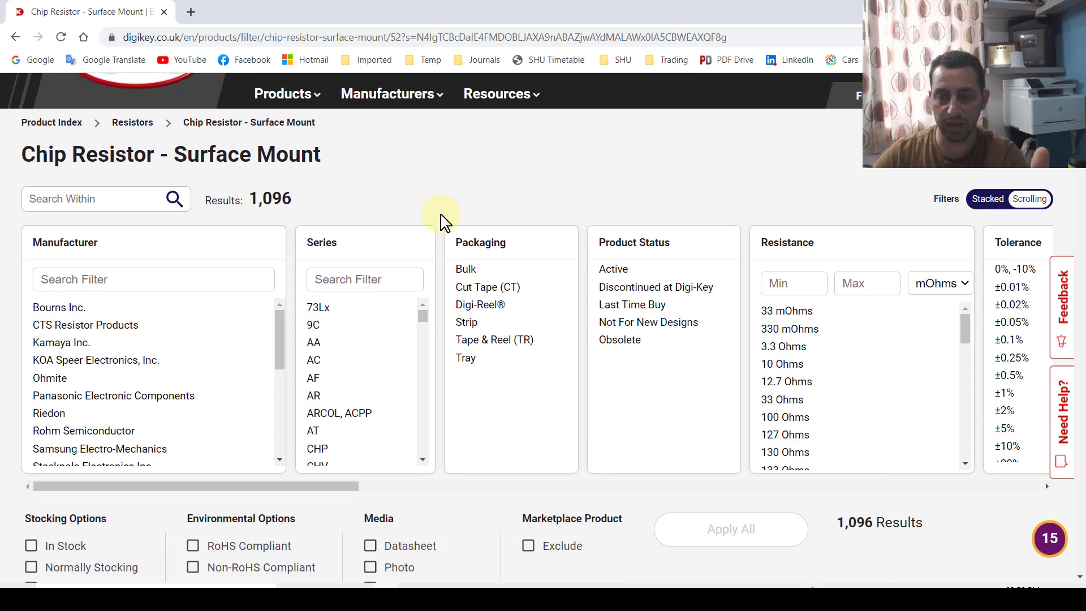
{"action": "scroll", "coordinate": [444, 221], "scroll_direction": "down", "scroll_amount": 1}
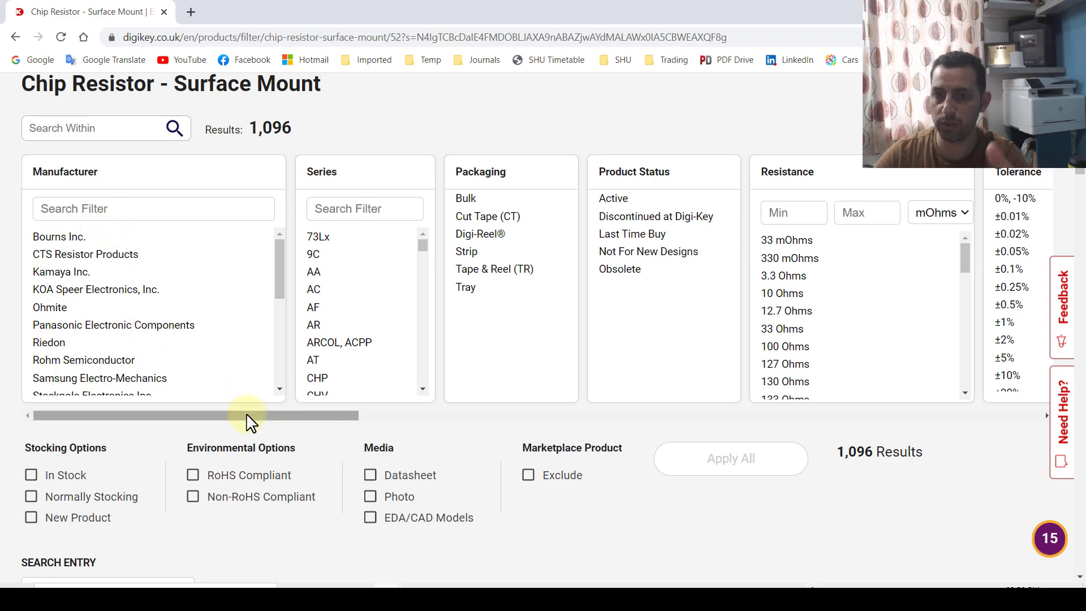
{"action": "left_click_drag", "start_coordinate": [249, 422], "coordinate": [364, 427]}
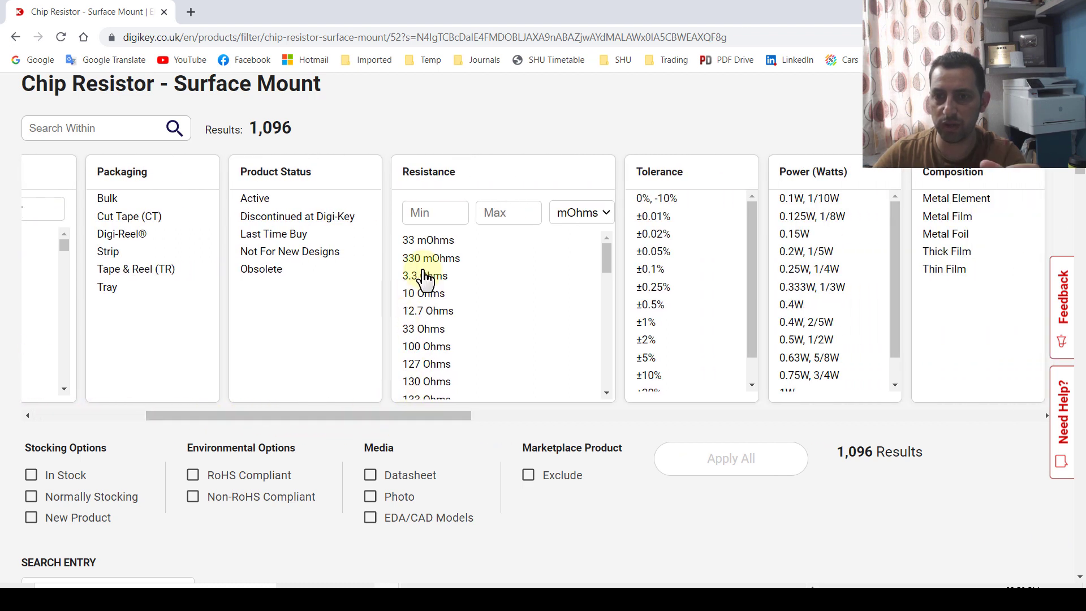
{"action": "left_click_drag", "start_coordinate": [606, 255], "coordinate": [603, 278]}
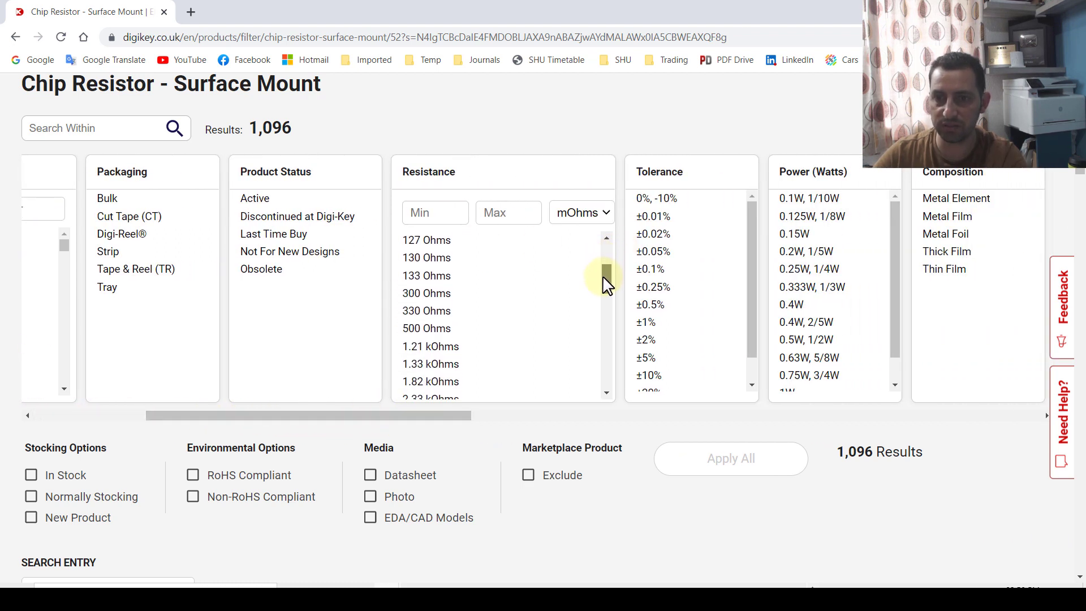
{"action": "left_click", "coordinate": [441, 308]}
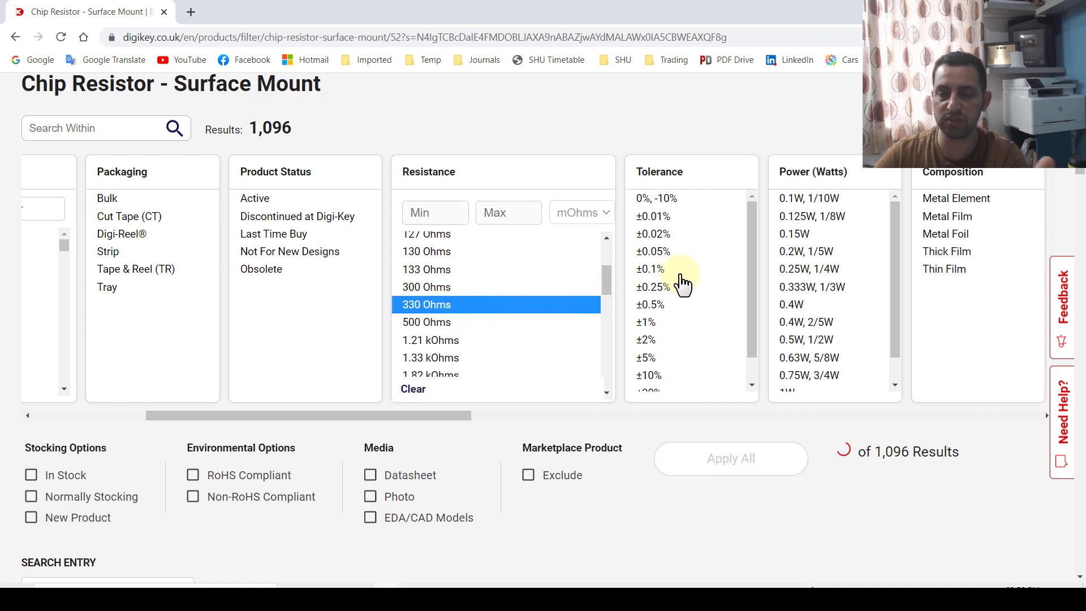
Add a tolerance filter of ±5% and a power filter of 0.25W, 1/4W.
{"action": "scroll", "coordinate": [764, 142], "scroll_direction": "up", "scroll_amount": 1}
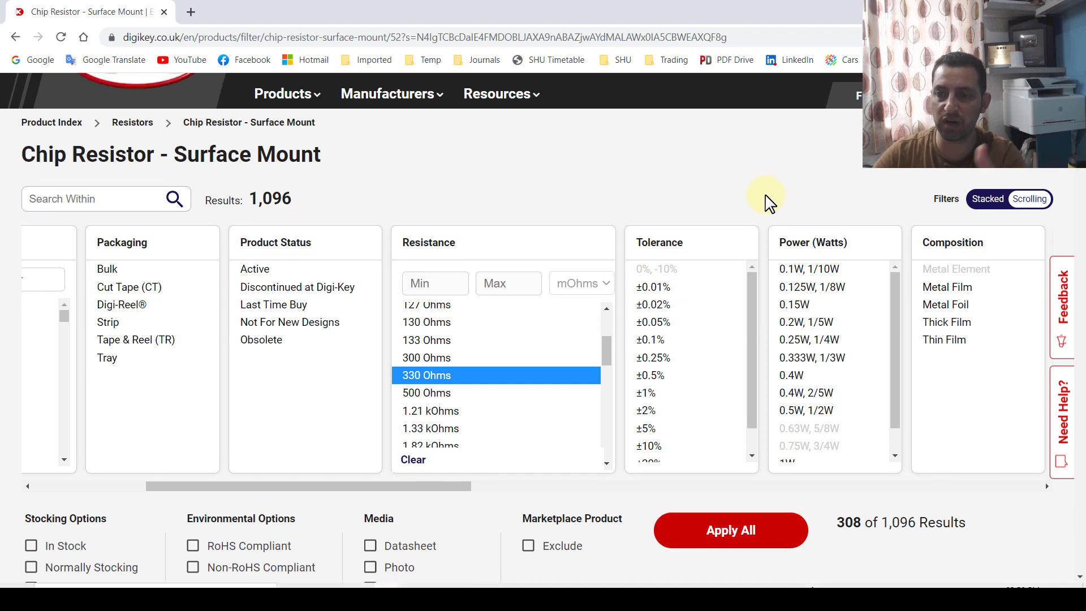
{"action": "left_click_drag", "start_coordinate": [754, 316], "coordinate": [758, 368]}
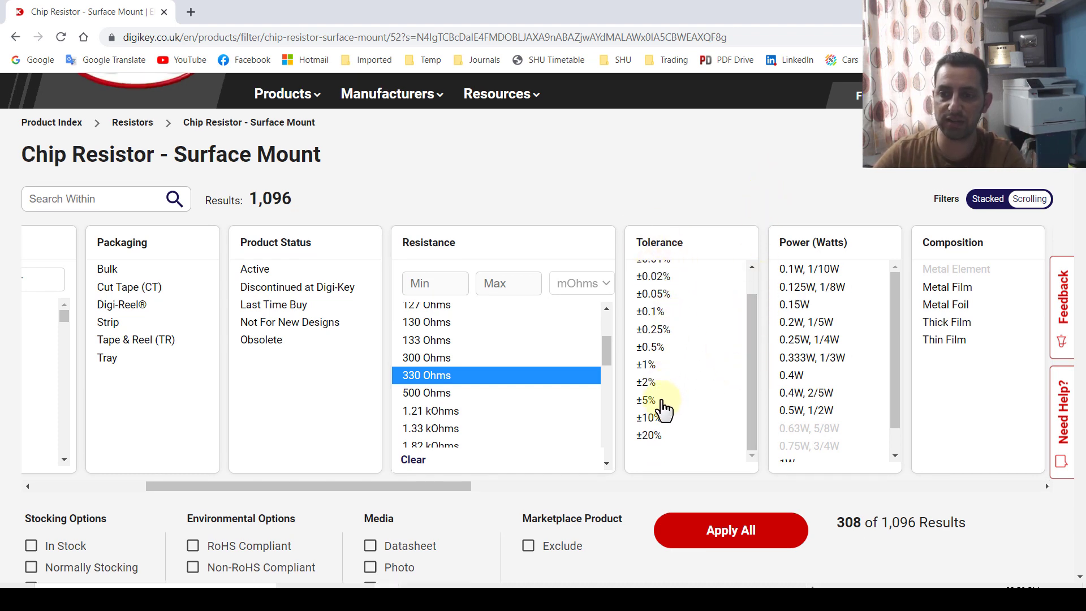
{"action": "left_click", "coordinate": [661, 403]}
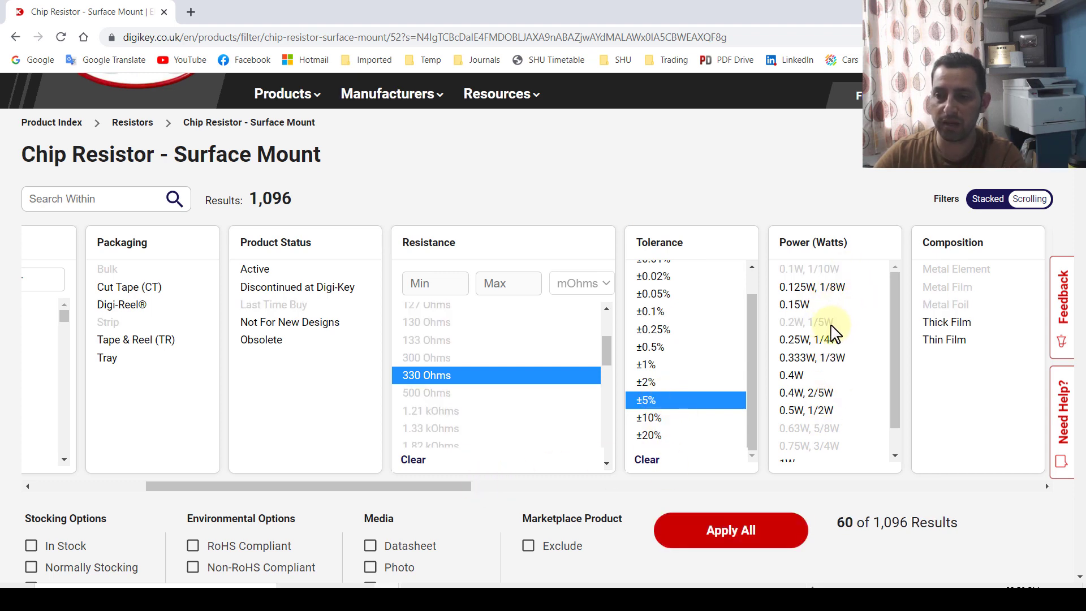
{"action": "left_click", "coordinate": [829, 341]}
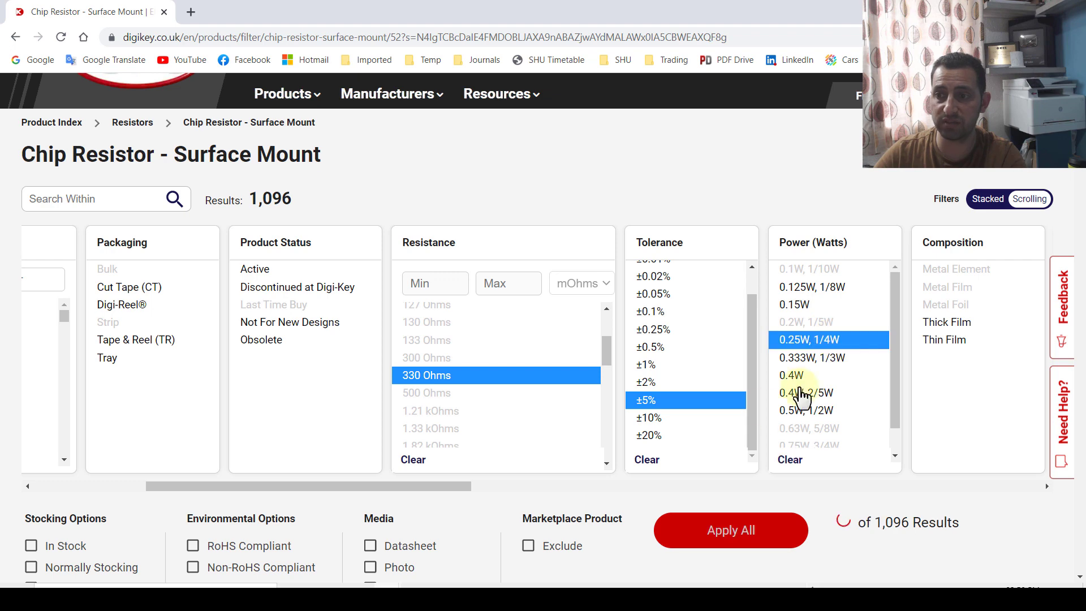
Restrict the resistors to In Stock parts that have EDA/CAD Models, and apply all chosen filters.
{"action": "left_click_drag", "start_coordinate": [453, 486], "coordinate": [346, 490]}
{"action": "scroll", "coordinate": [462, 486], "scroll_direction": "down", "scroll_amount": 1}
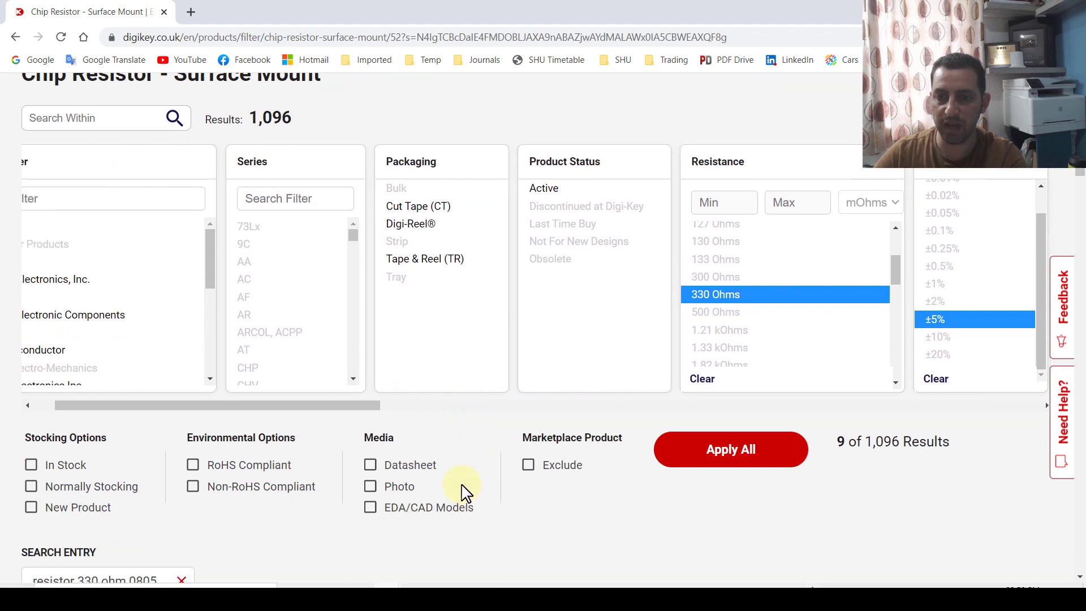
{"action": "scroll", "coordinate": [462, 492], "scroll_direction": "down", "scroll_amount": 2}
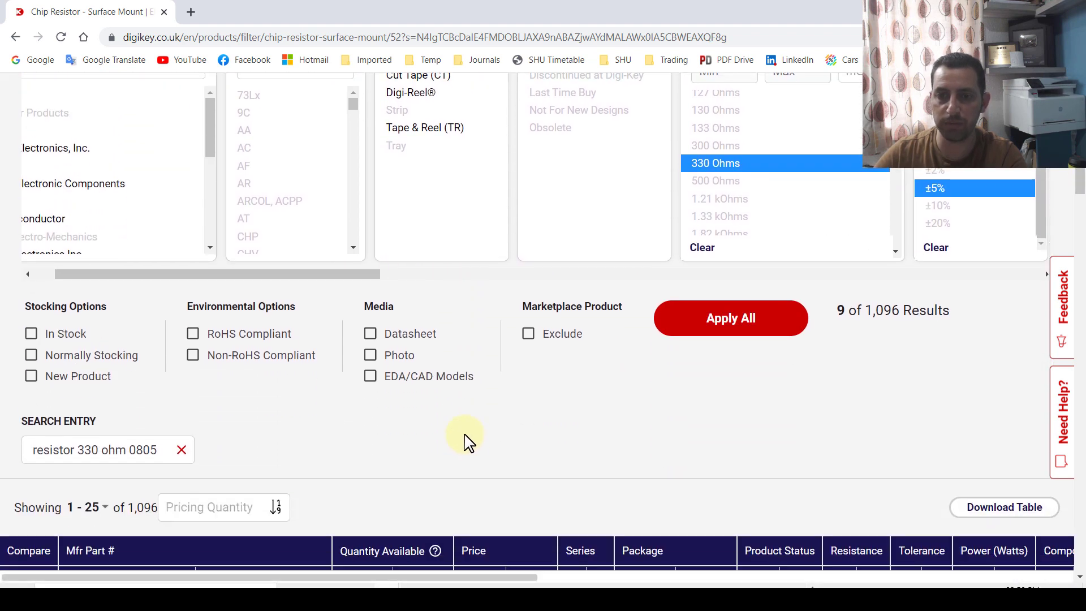
{"action": "left_click", "coordinate": [64, 339]}
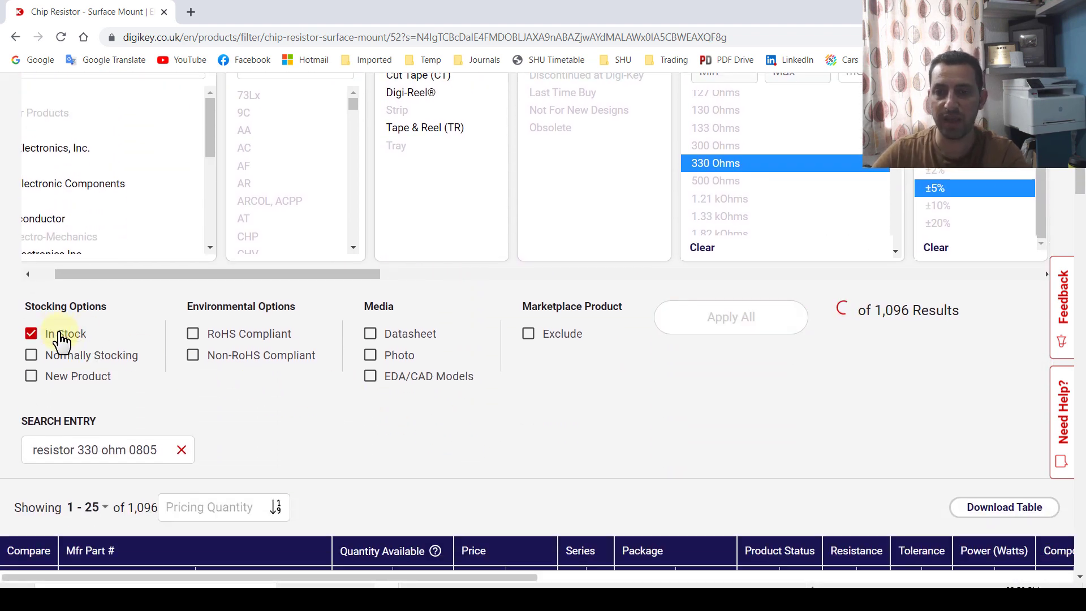
{"action": "left_click", "coordinate": [420, 385]}
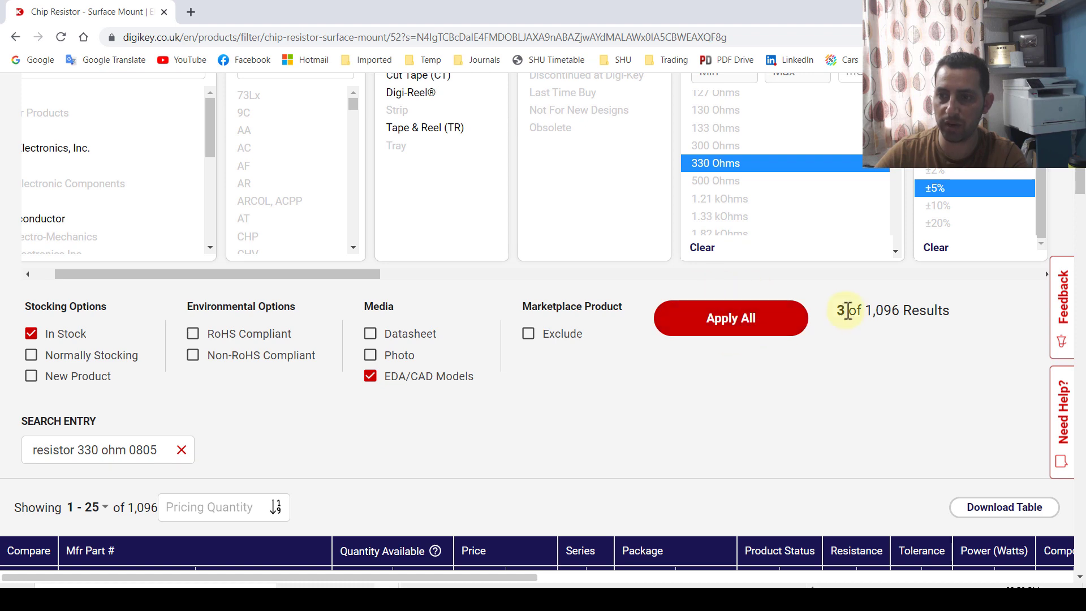
{"action": "left_click", "coordinate": [735, 329]}
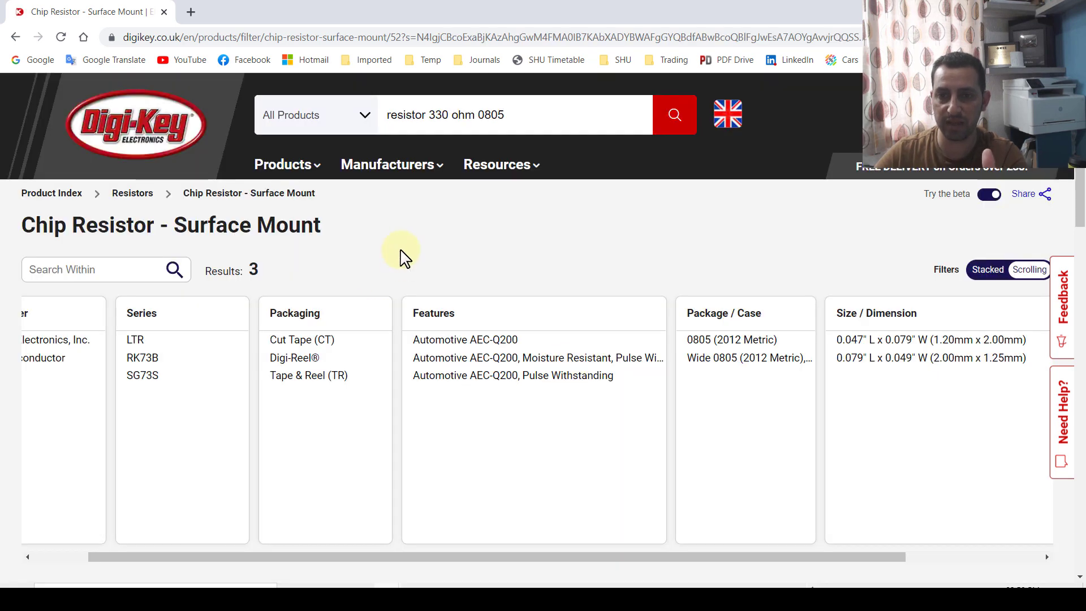
Compare the filtered resistors' photos and open the product page of KOA Speer's RK73B2ATTD331J.
{"action": "scroll", "coordinate": [402, 252], "scroll_direction": "down", "scroll_amount": 3}
{"action": "scroll", "coordinate": [404, 255], "scroll_direction": "down", "scroll_amount": 7}
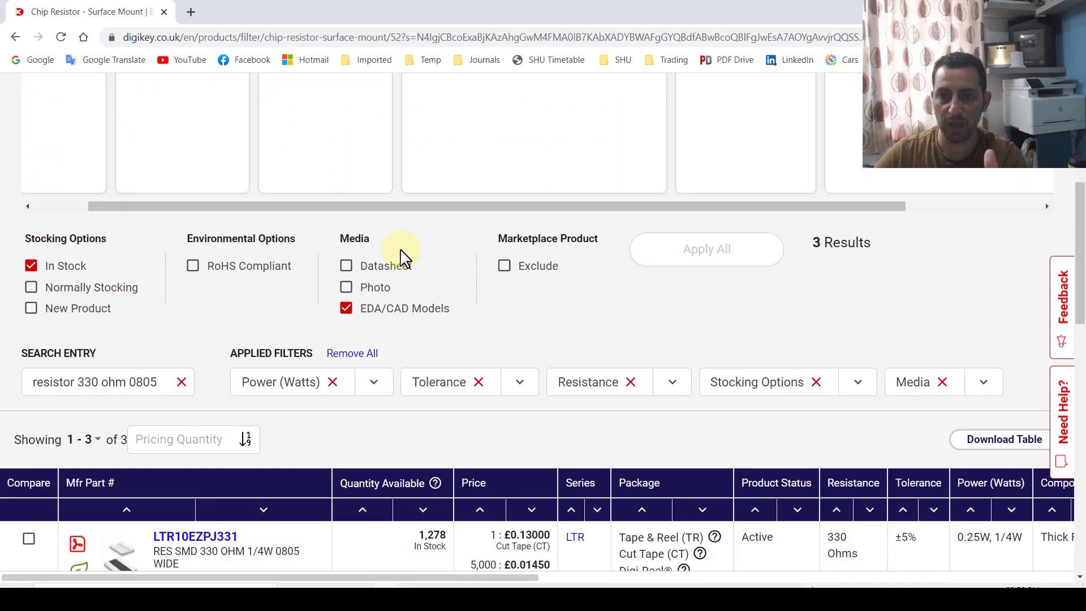
{"action": "scroll", "coordinate": [401, 249], "scroll_direction": "down", "scroll_amount": 1}
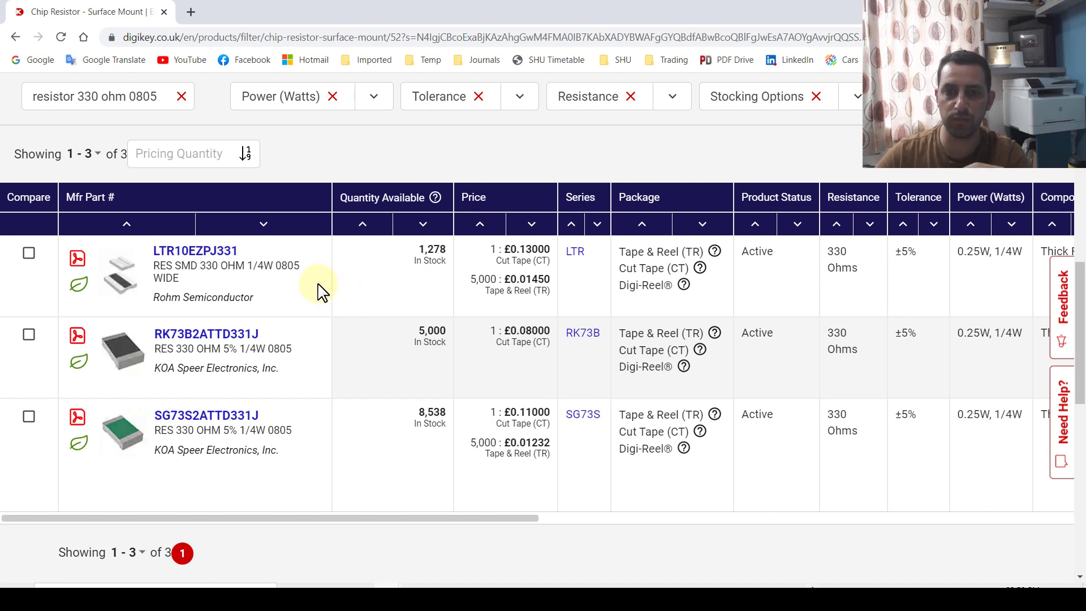
{"action": "mouse_move", "coordinate": [119, 291]}
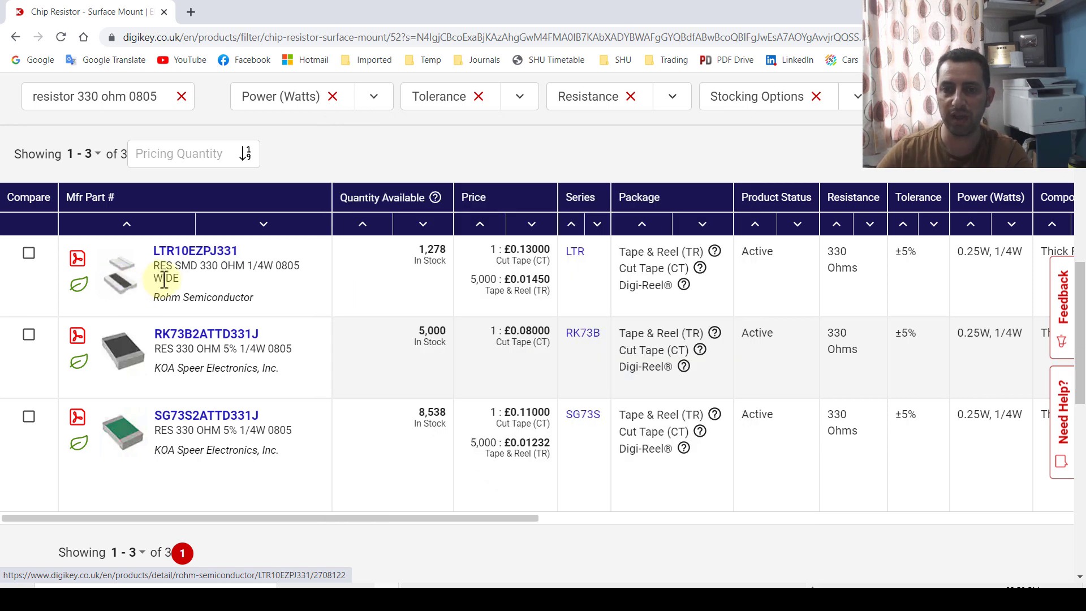
{"action": "mouse_move", "coordinate": [119, 355]}
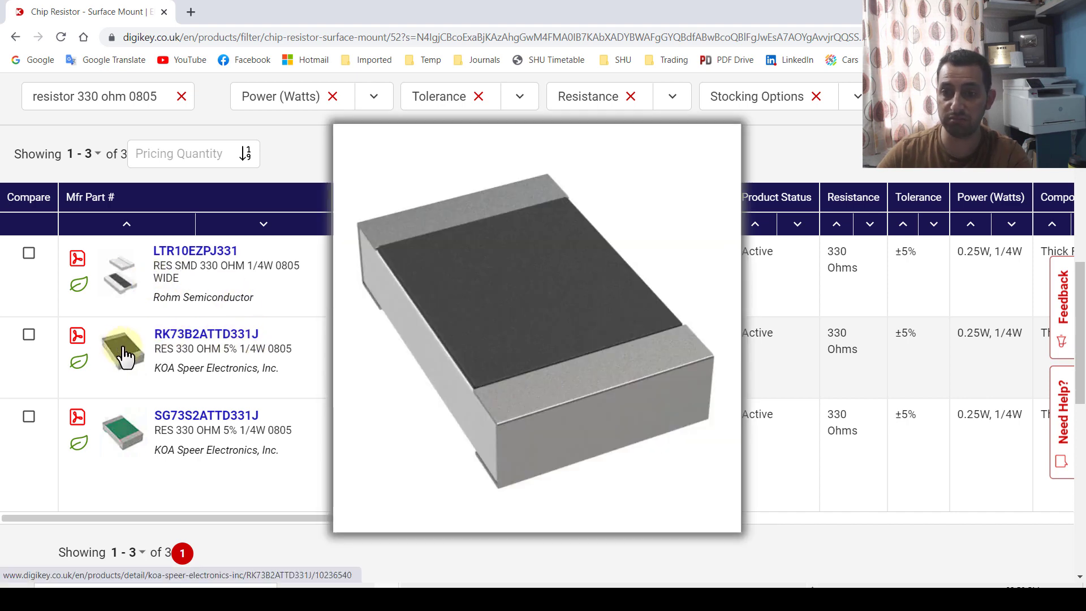
{"action": "mouse_move", "coordinate": [124, 447]}
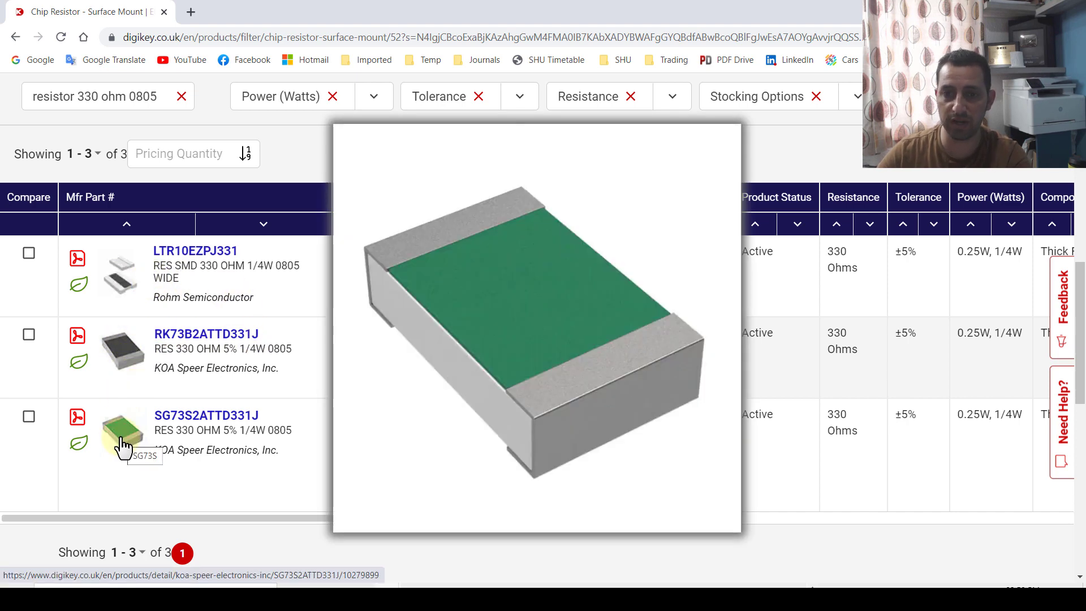
{"action": "left_click", "coordinate": [221, 338]}
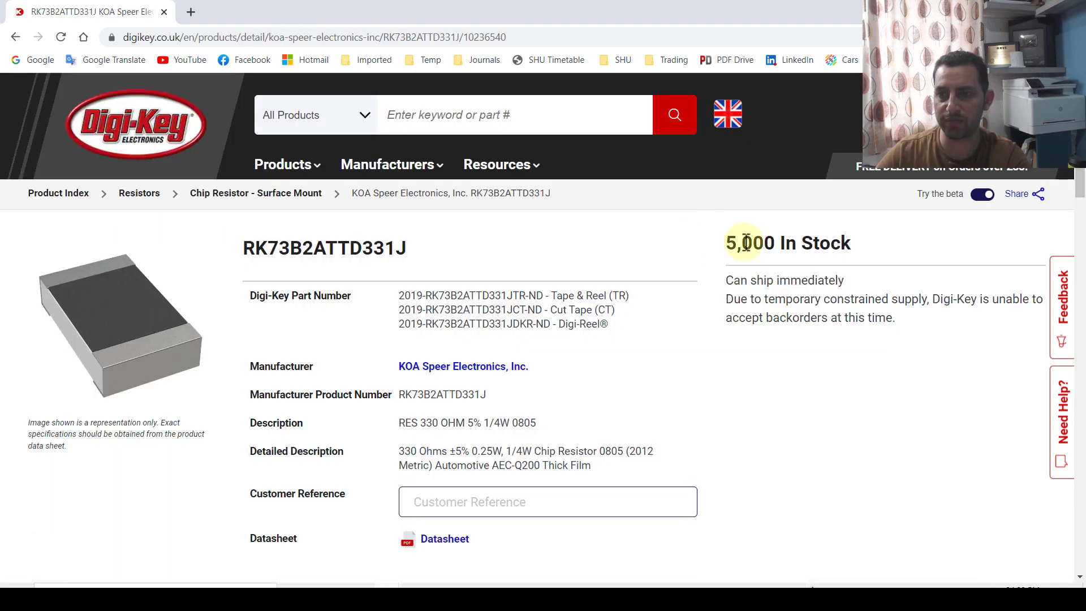
Review the resistor's description, stock status and Product Attributes, including package, resistance, tolerance and power.
{"action": "scroll", "coordinate": [707, 275], "scroll_direction": "down", "scroll_amount": 5}
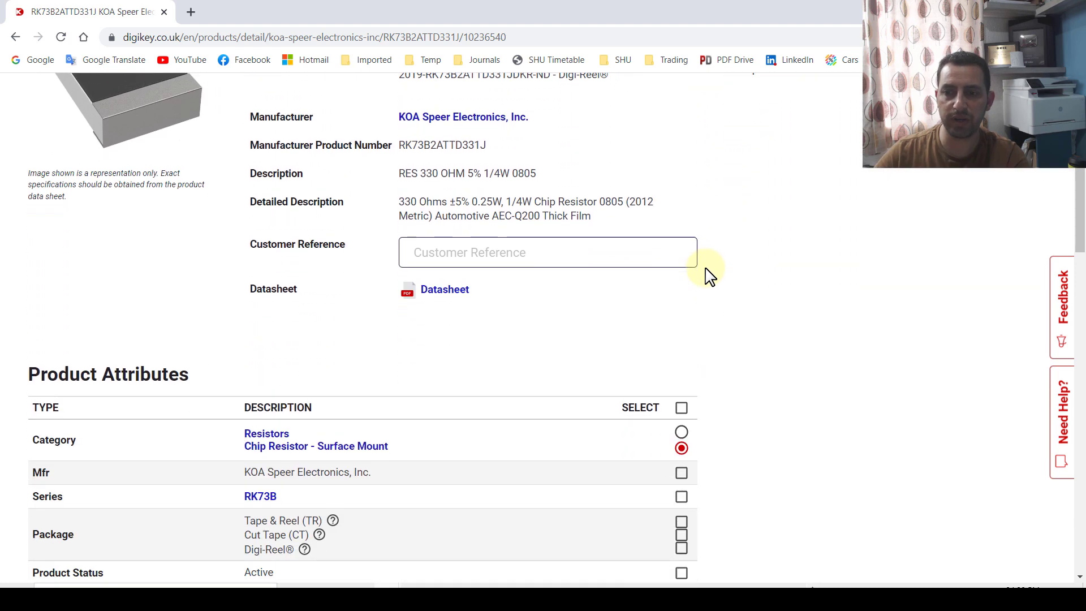
{"action": "scroll", "coordinate": [359, 359], "scroll_direction": "up", "scroll_amount": 1}
{"action": "scroll", "coordinate": [359, 358], "scroll_direction": "down", "scroll_amount": 6}
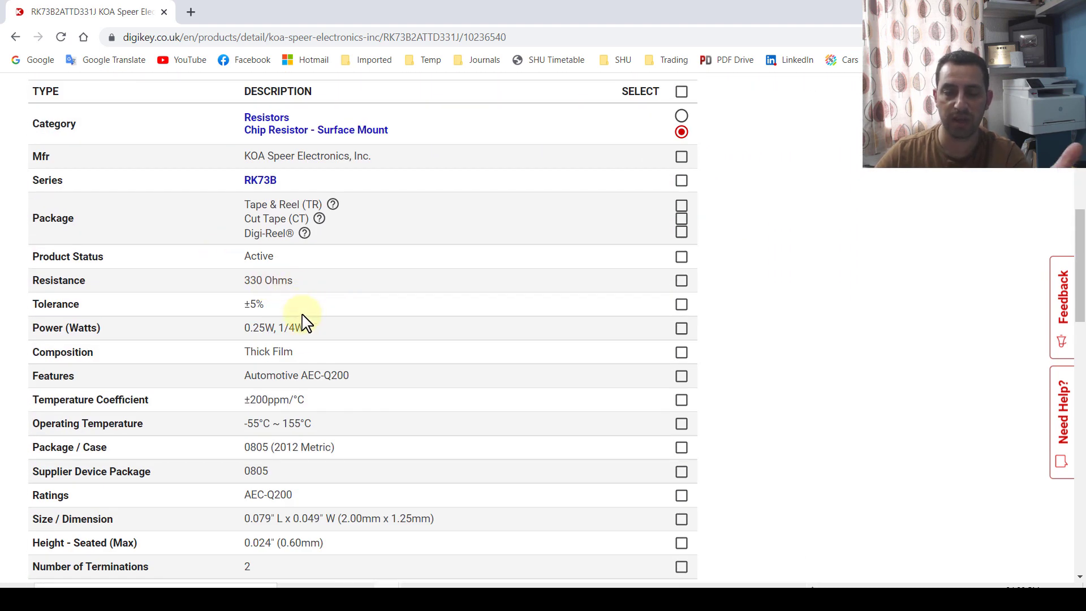
{"action": "scroll", "coordinate": [371, 385], "scroll_direction": "up", "scroll_amount": 3}
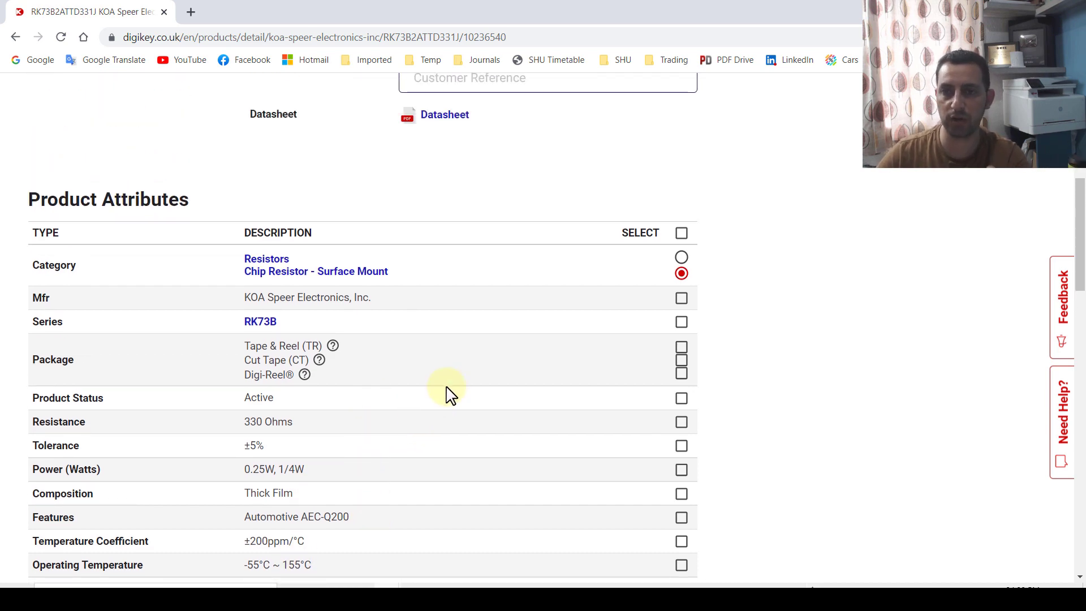
{"action": "scroll", "coordinate": [447, 396], "scroll_direction": "up", "scroll_amount": 5}
{"action": "scroll", "coordinate": [365, 335], "scroll_direction": "up", "scroll_amount": 2}
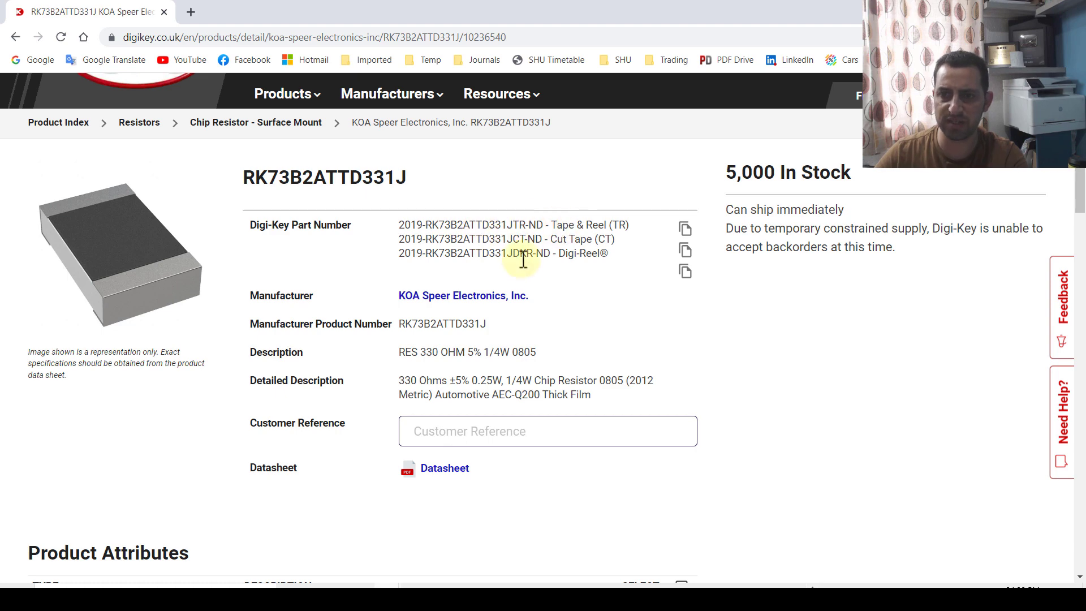
Compare the resistor's Tape & Reel, Cut Tape and Digi-Reel options and copy the Cut Tape (CT) Digi-Key part number.
{"action": "left_click_drag", "start_coordinate": [552, 225], "coordinate": [611, 225]}
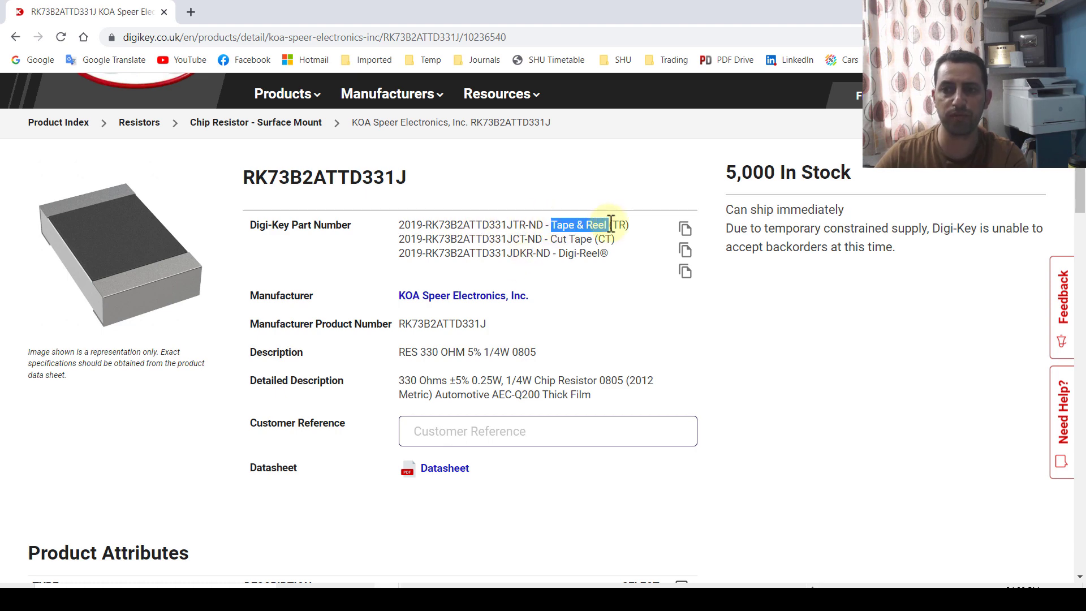
{"action": "left_click", "coordinate": [589, 224]}
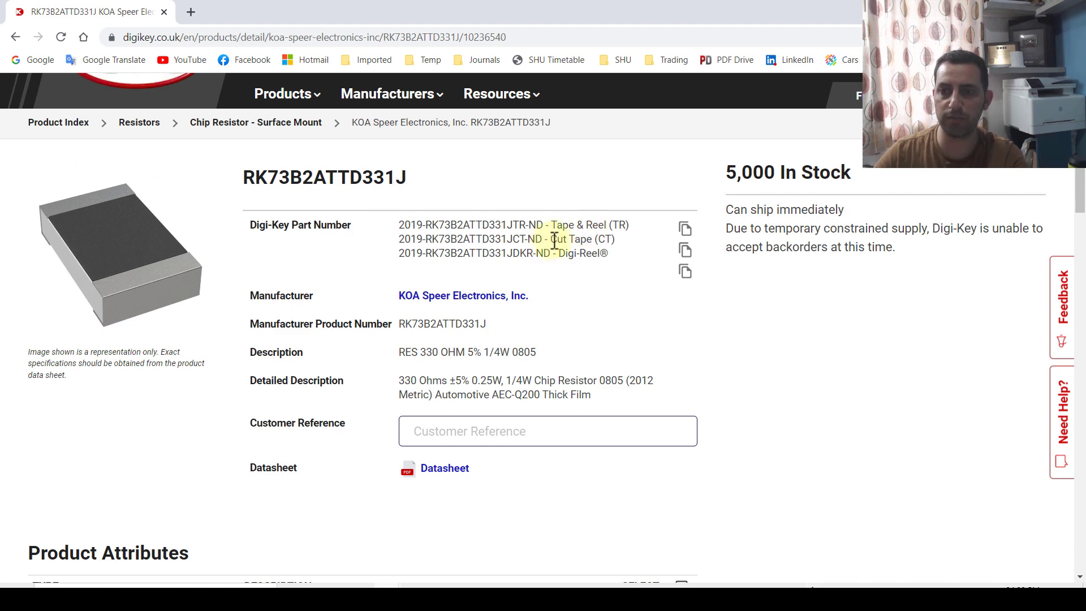
{"action": "left_click_drag", "start_coordinate": [551, 239], "coordinate": [606, 254]}
{"action": "left_click", "coordinate": [591, 253]}
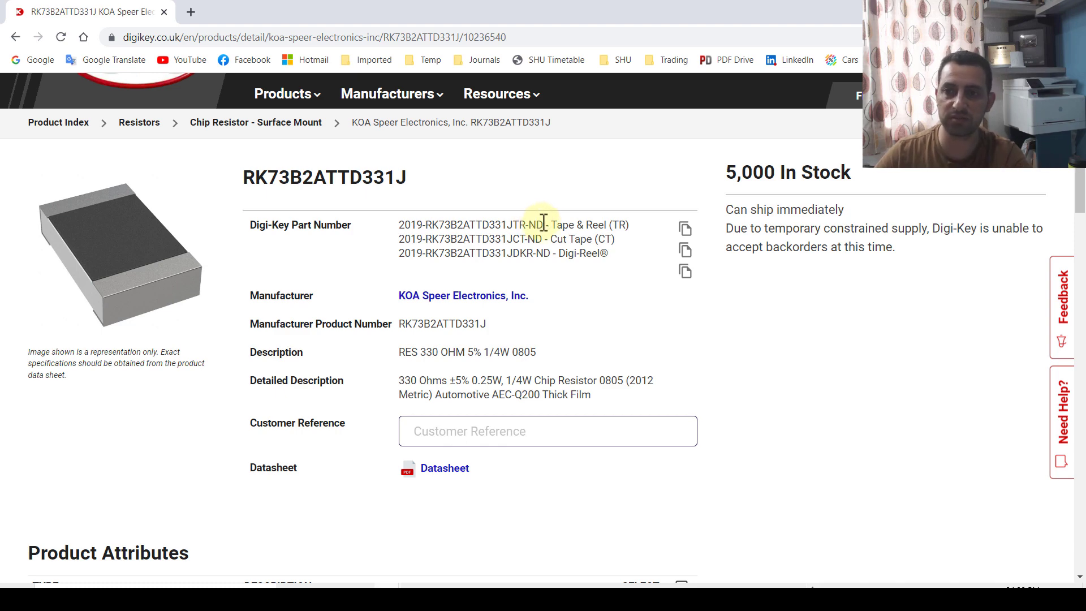
{"action": "left_click_drag", "start_coordinate": [432, 239], "coordinate": [535, 238]}
{"action": "left_click", "coordinate": [585, 238]}
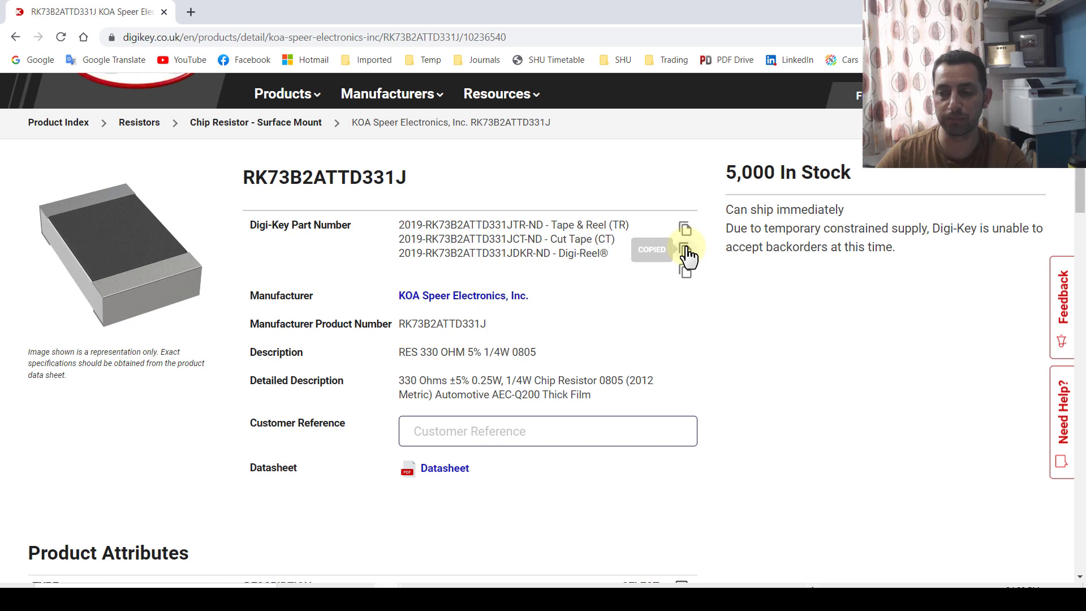
Switch to Altium Designer, open Manufacturer Part Search and enlarge it over the schematic.
{"action": "left_click", "coordinate": [792, 598]}
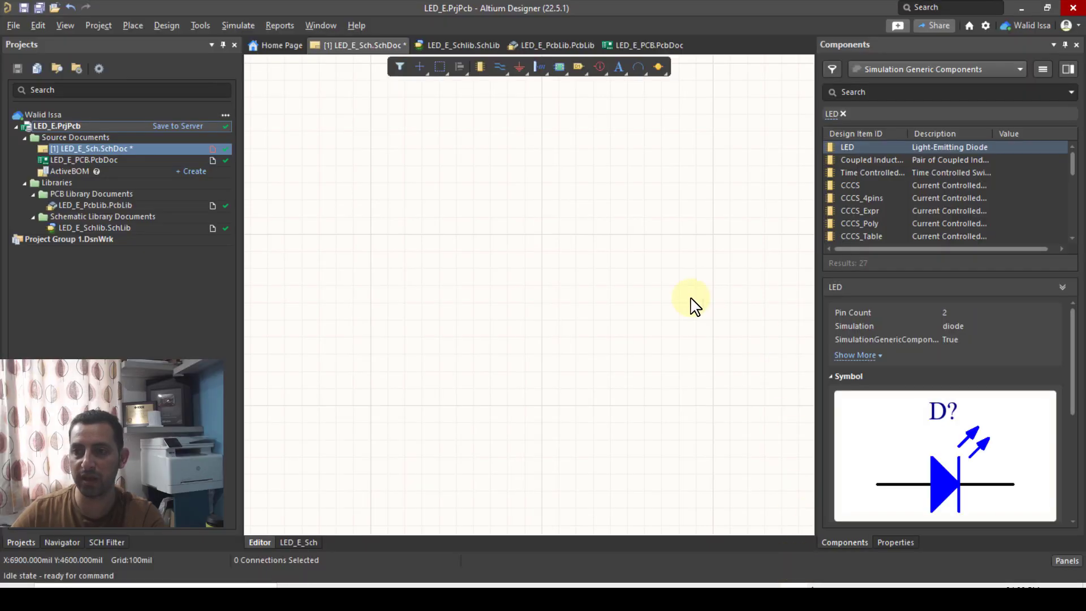
{"action": "left_click", "coordinate": [1067, 561]}
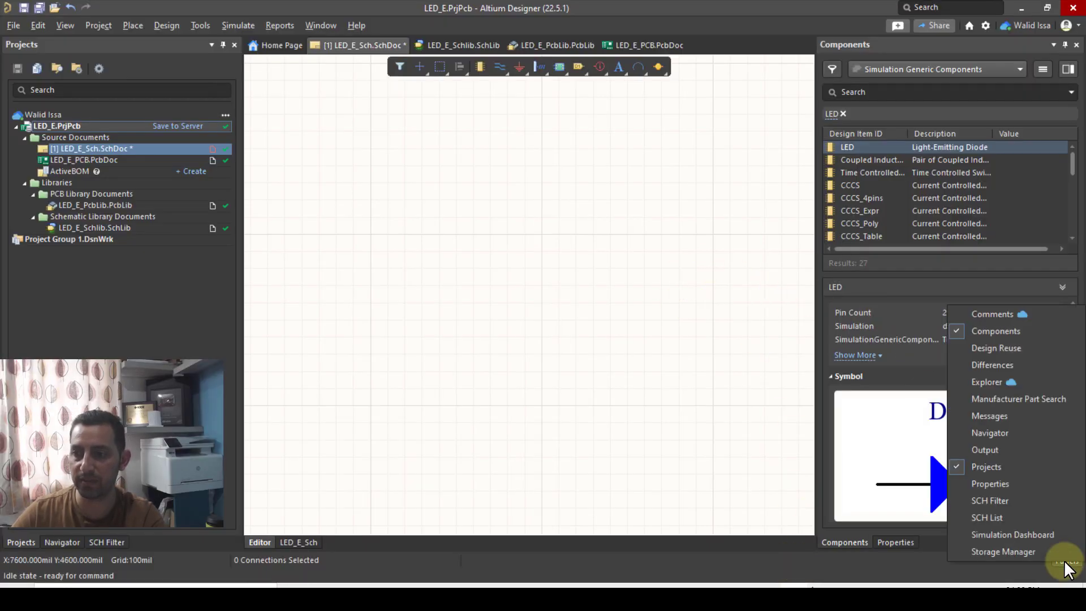
{"action": "left_click", "coordinate": [1020, 398]}
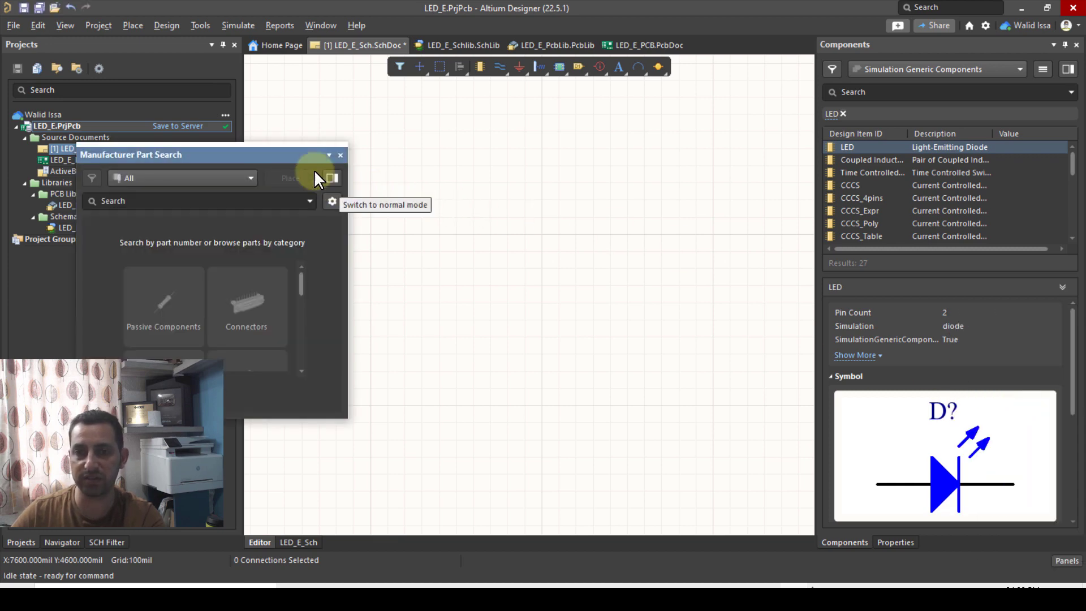
{"action": "left_click_drag", "start_coordinate": [250, 158], "coordinate": [383, 102]}
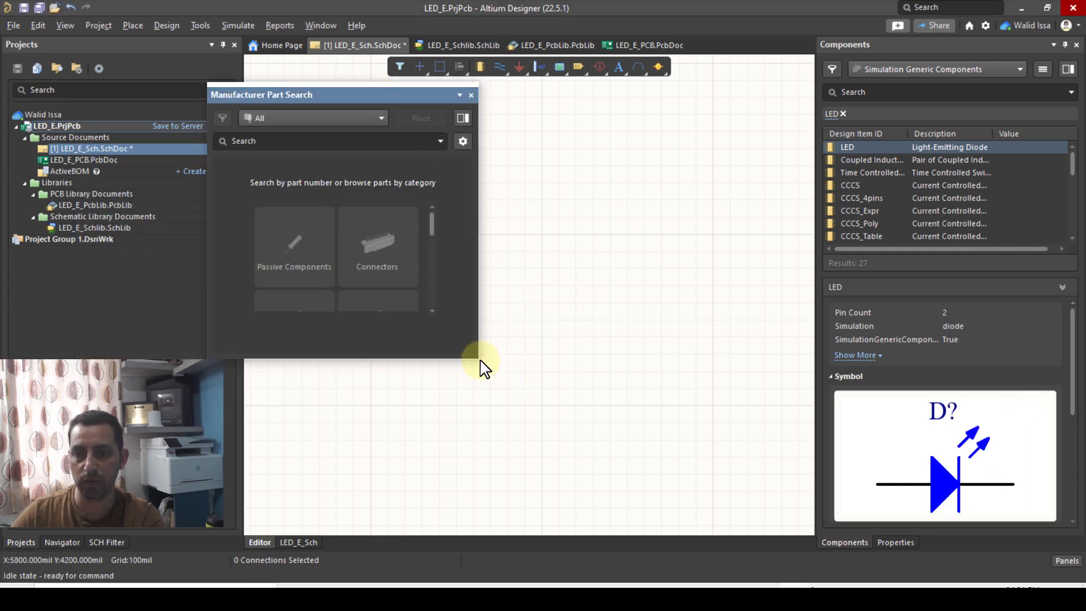
{"action": "left_click_drag", "start_coordinate": [477, 357], "coordinate": [830, 501]}
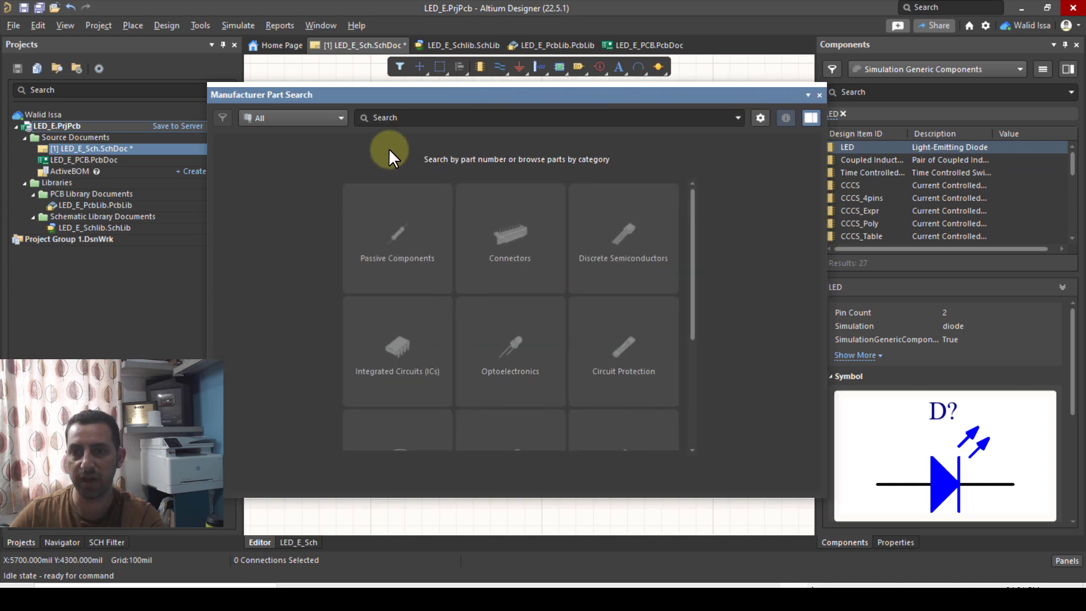
Search the manufacturer parts for 2019-RK73B2ATTD331JCT-ND.
{"action": "left_click", "coordinate": [430, 121]}
{"action": "type", "text": "2019-RK73B2ATTD331JCT-ND"}
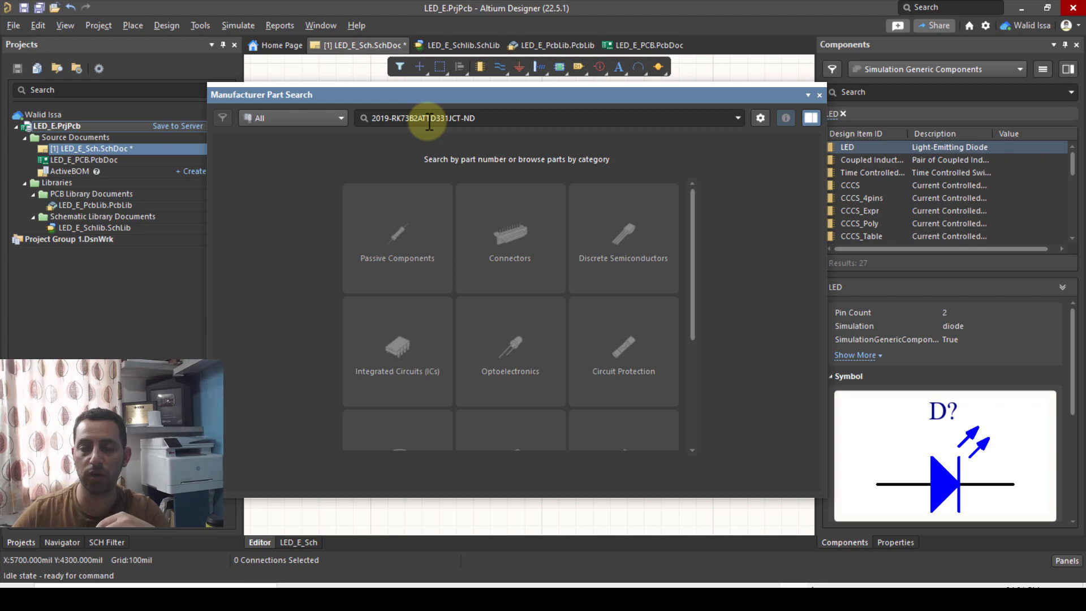
{"action": "key", "text": "Return"}
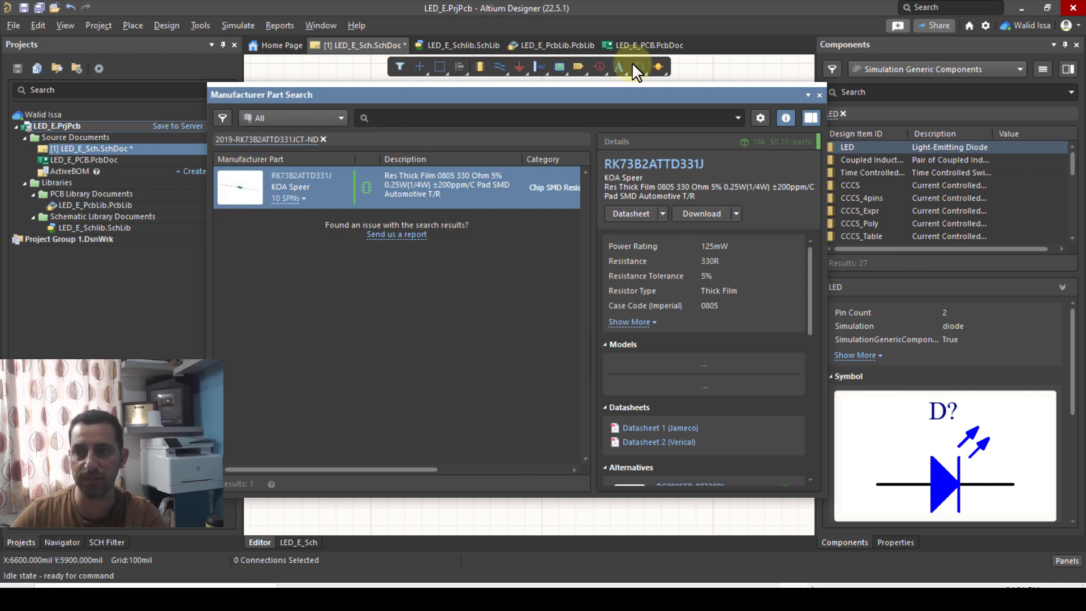
Expand the supplier listings of RK73B2ATTD331J and examine its schematic symbol and footprint models.
{"action": "left_click_drag", "start_coordinate": [614, 83], "coordinate": [614, 52]}
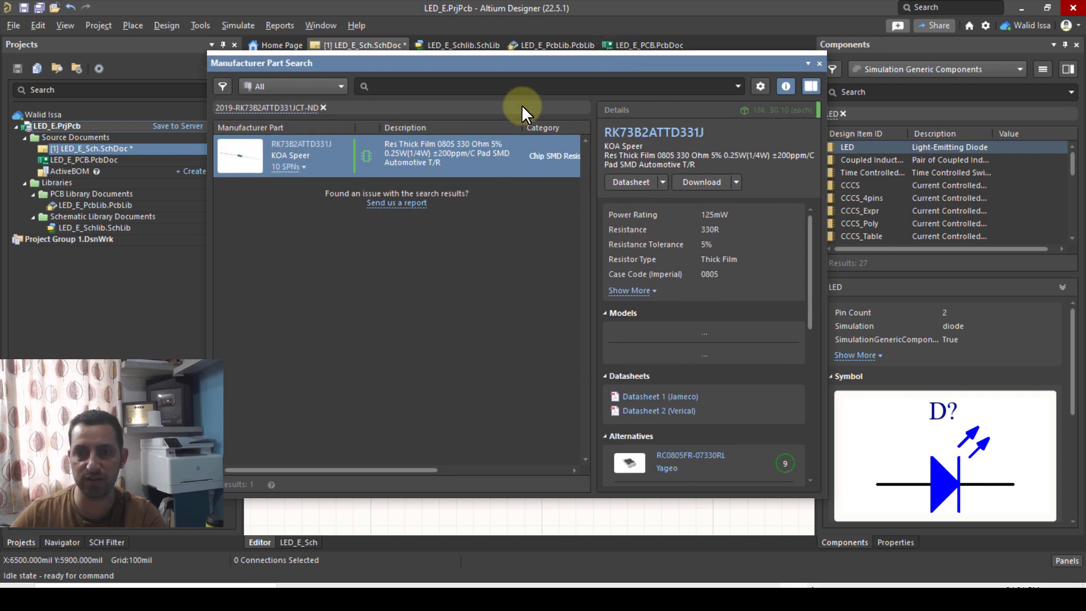
{"action": "left_click", "coordinate": [292, 168]}
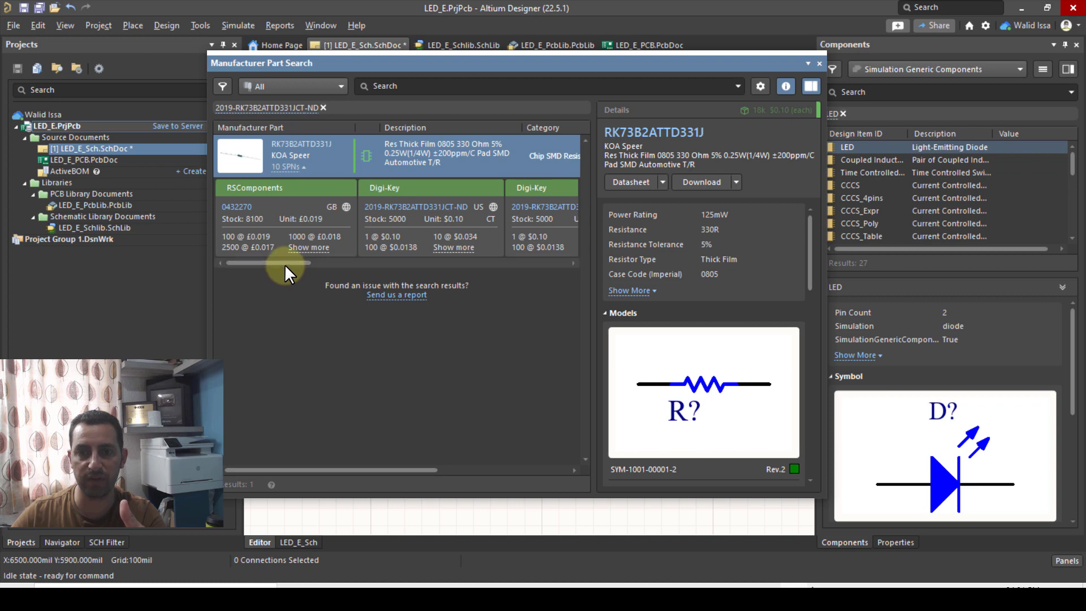
{"action": "mouse_move", "coordinate": [284, 264]}
{"action": "left_mouse_down"}
{"action": "mouse_move", "coordinate": [470, 261]}
{"action": "mouse_move", "coordinate": [301, 261]}
{"action": "mouse_move", "coordinate": [275, 251]}
{"action": "left_mouse_up"}
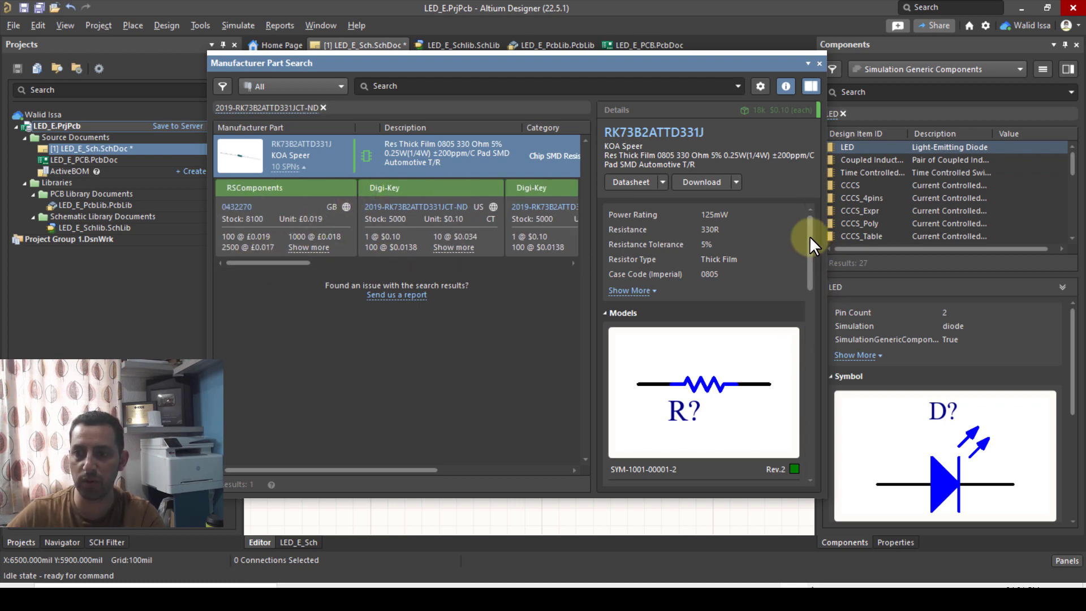
{"action": "left_click_drag", "start_coordinate": [810, 236], "coordinate": [812, 276]}
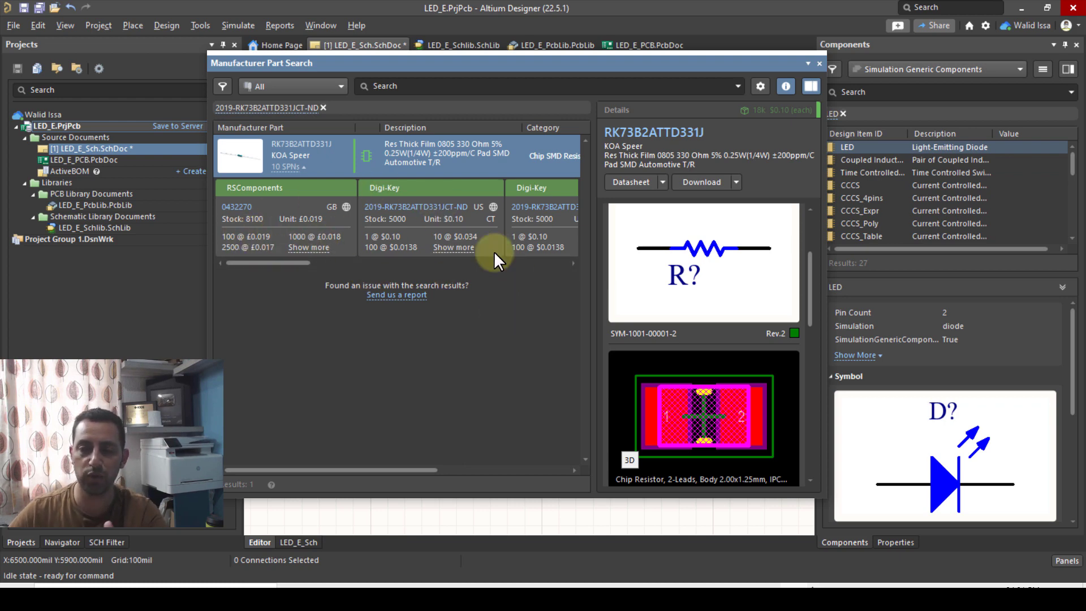
Download the RK73B2ATTD331J component as a zip named RES0805 into the ExportIntLib\LED_E folder.
{"action": "left_click_drag", "start_coordinate": [385, 66], "coordinate": [553, 86]}
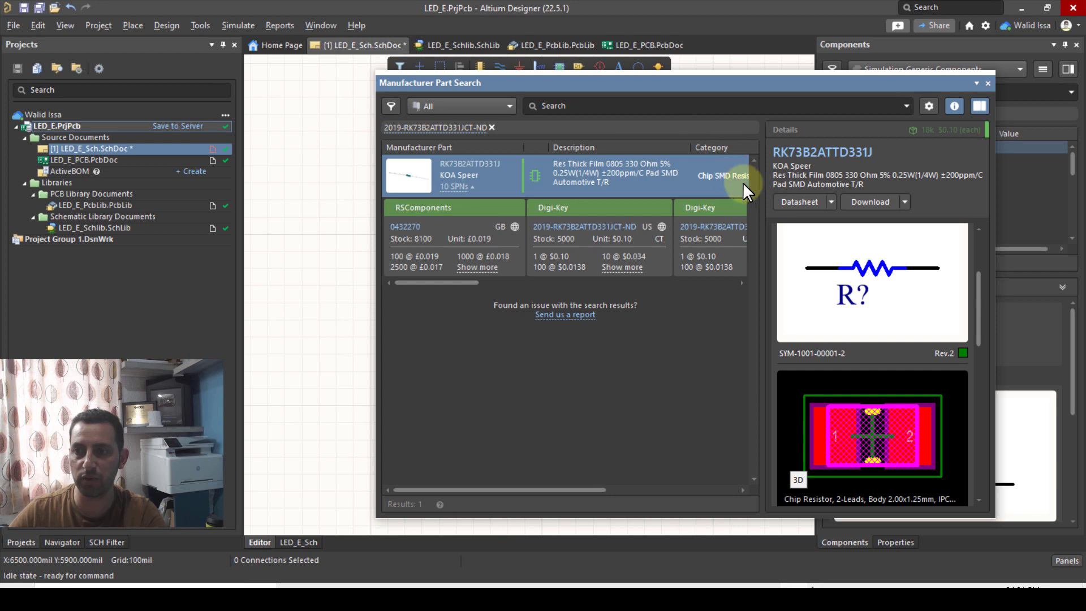
{"action": "left_click", "coordinate": [905, 201]}
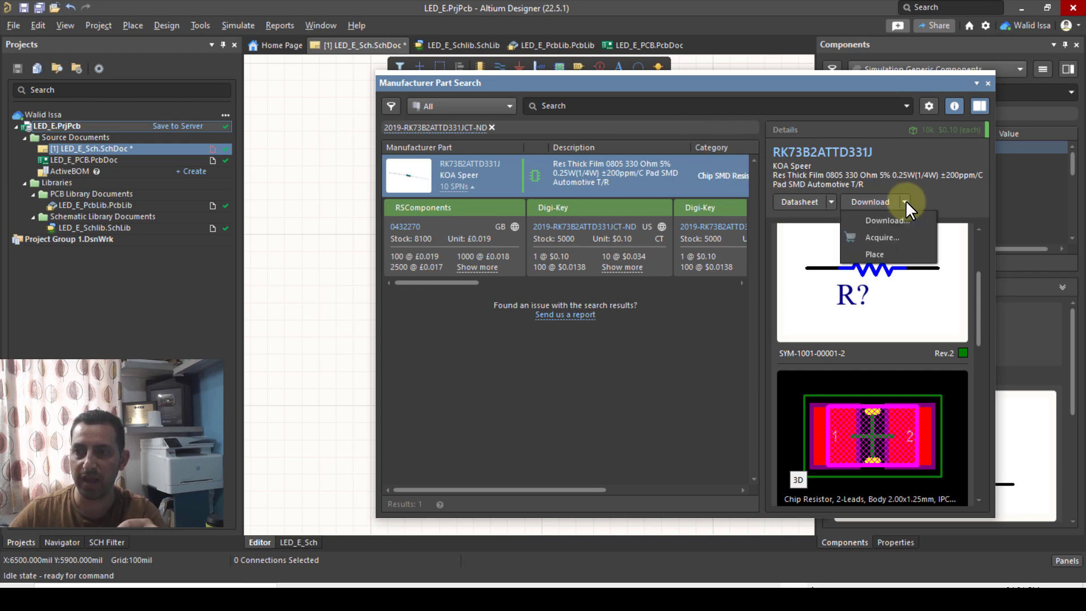
{"action": "left_click", "coordinate": [882, 254]}
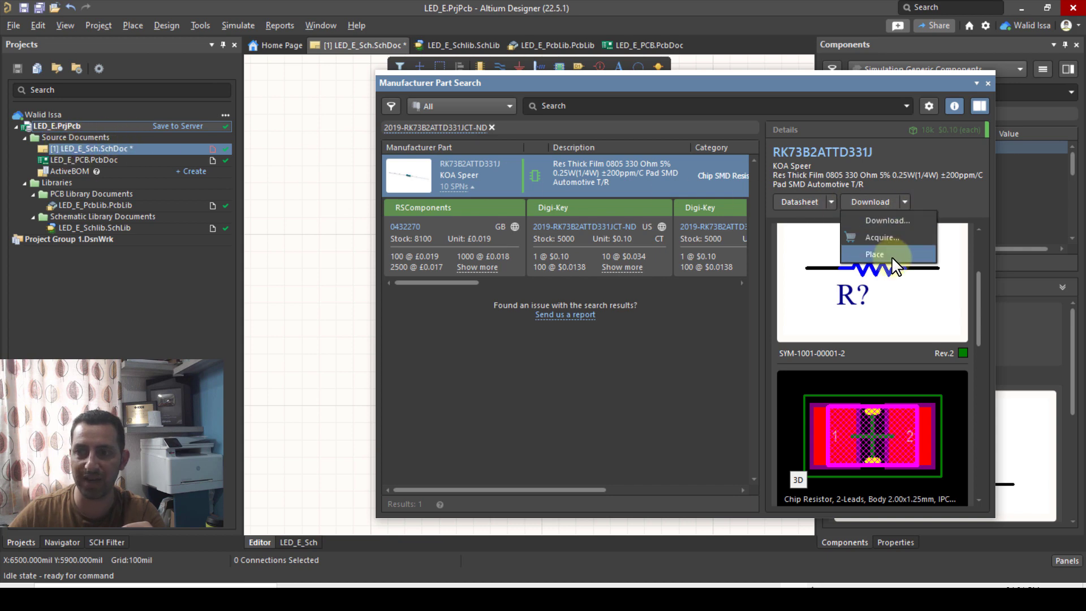
{"action": "left_click", "coordinate": [875, 252]}
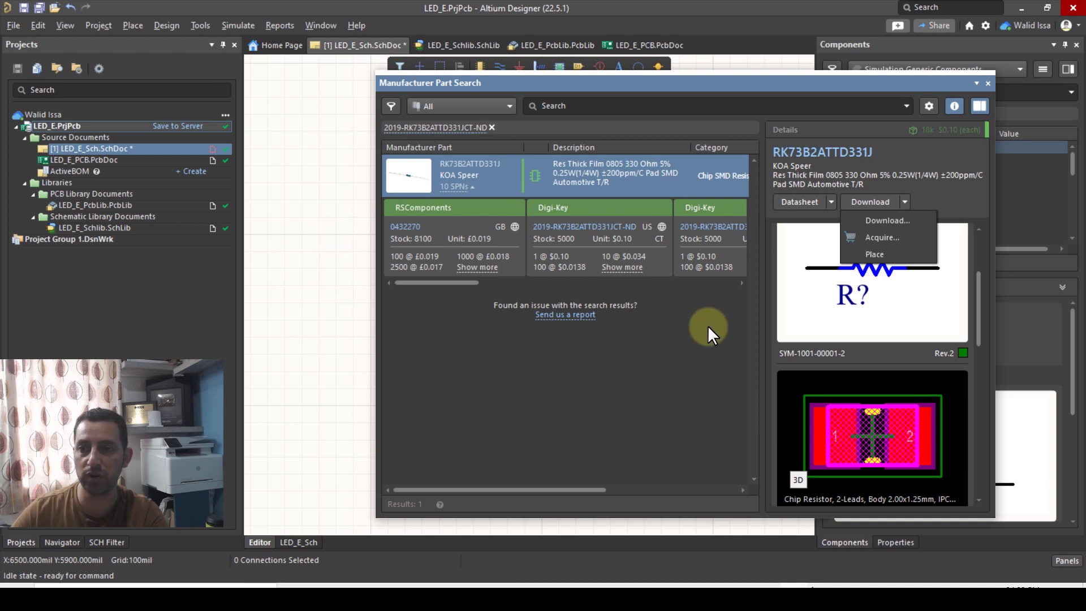
{"action": "left_click", "coordinate": [883, 222]}
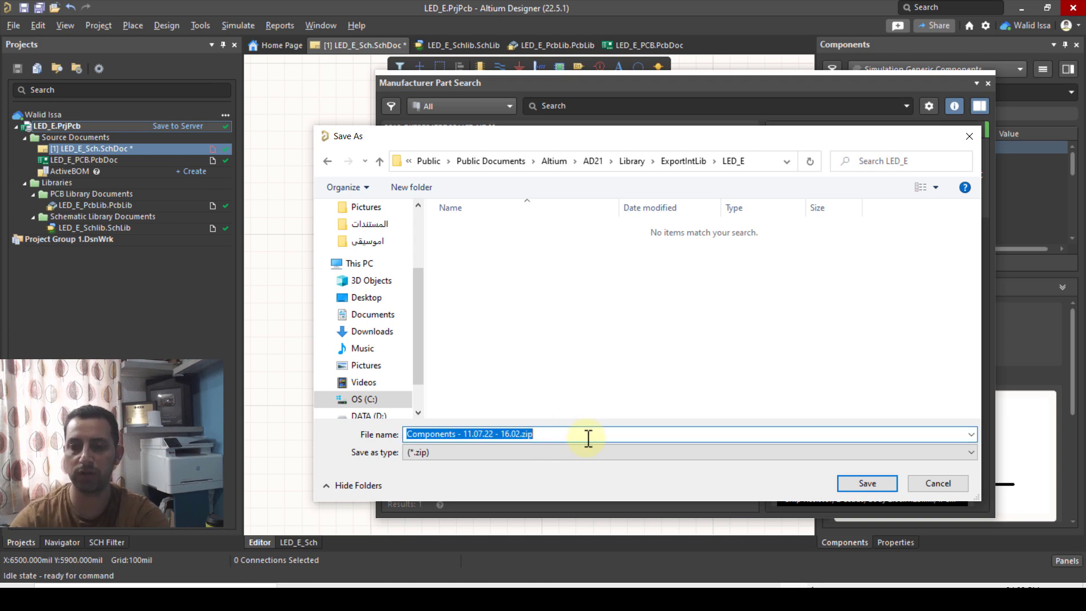
{"action": "type", "text": "RES0805"}
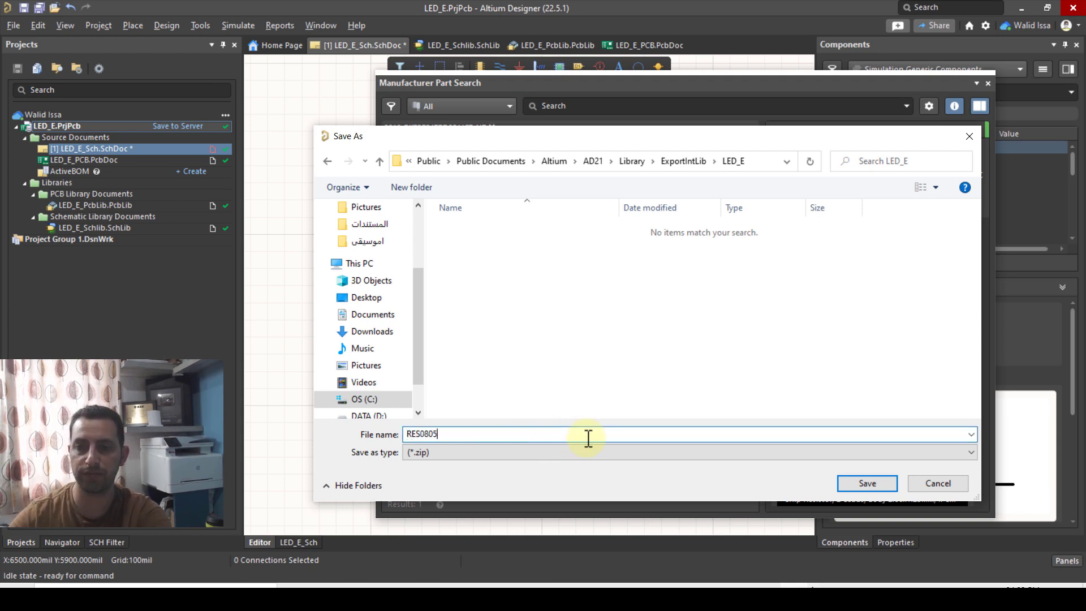
{"action": "left_click", "coordinate": [867, 484]}
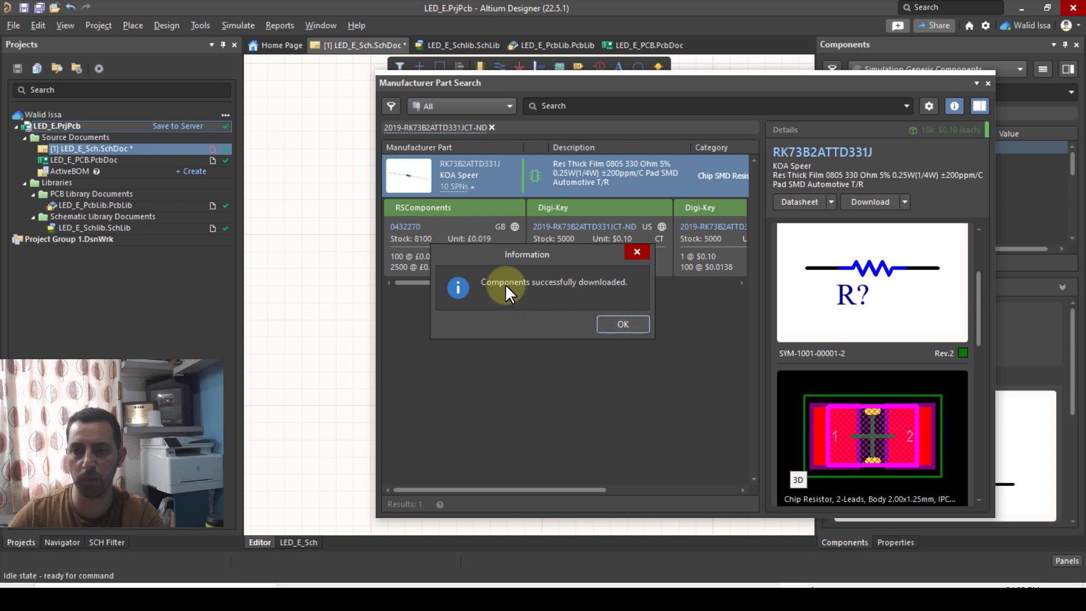
{"action": "left_click", "coordinate": [622, 326]}
Extract RES0805.zip in the LED_E folder into a RES0805 subfolder.
{"action": "left_click_drag", "start_coordinate": [690, 58], "coordinate": [768, 72]}
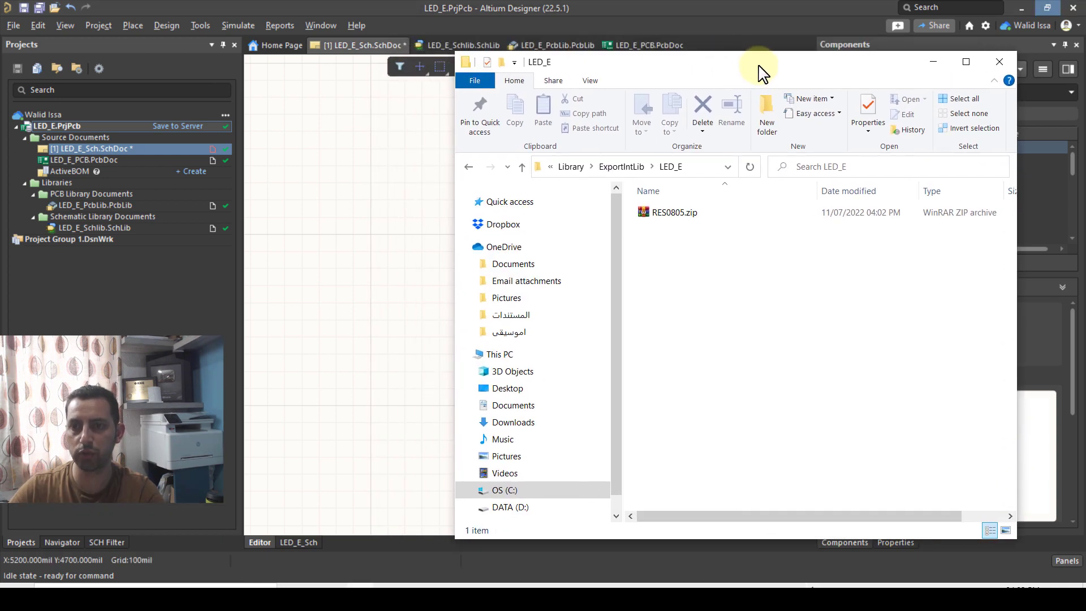
{"action": "left_click", "coordinate": [678, 217]}
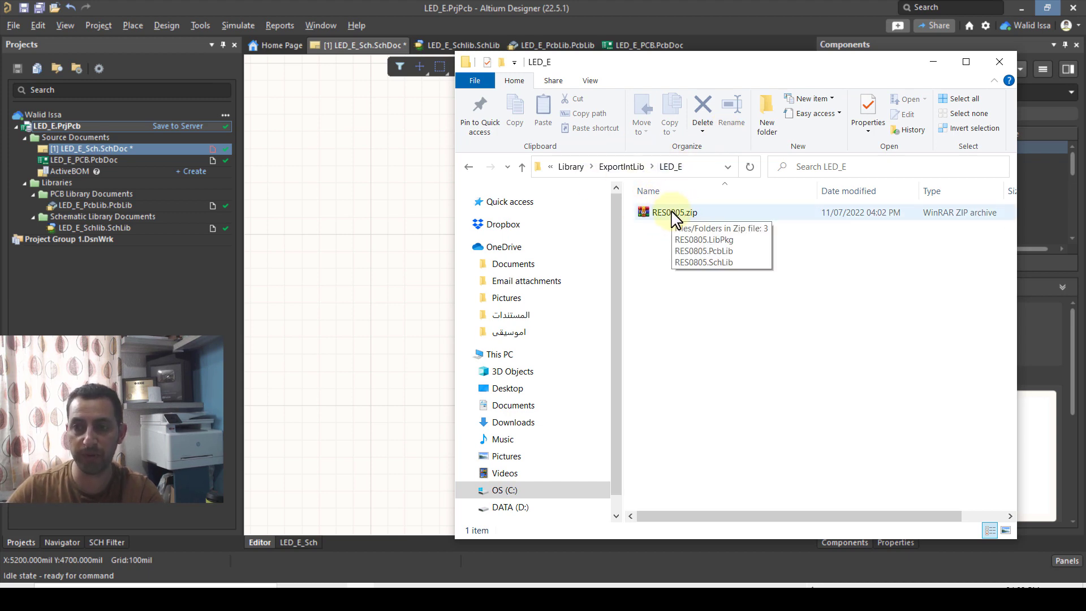
{"action": "left_click", "coordinate": [659, 213]}
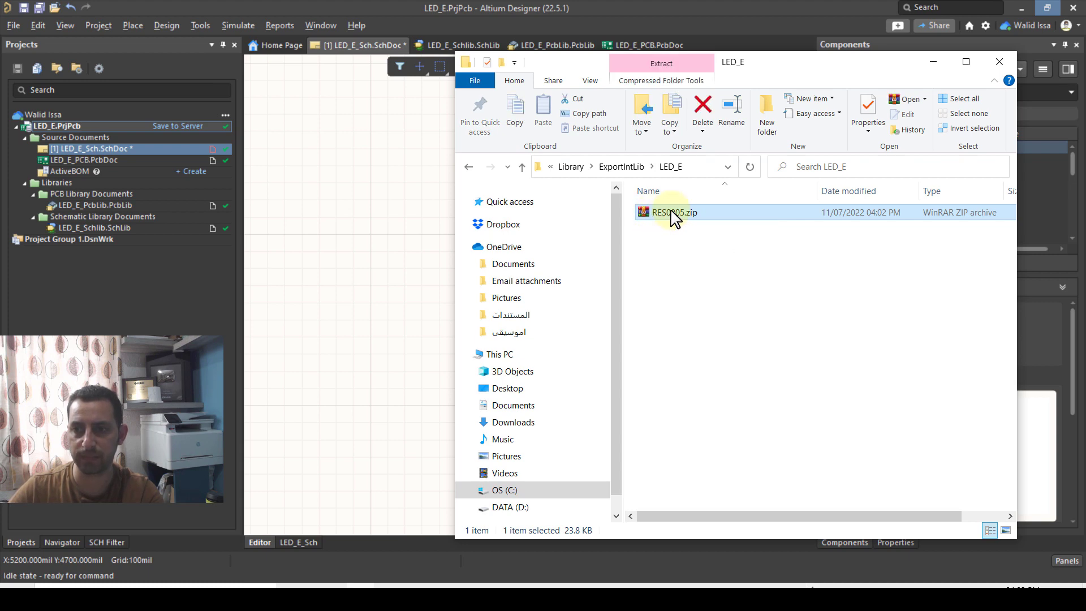
{"action": "right_click", "coordinate": [673, 218]}
{"action": "left_click", "coordinate": [734, 298]}
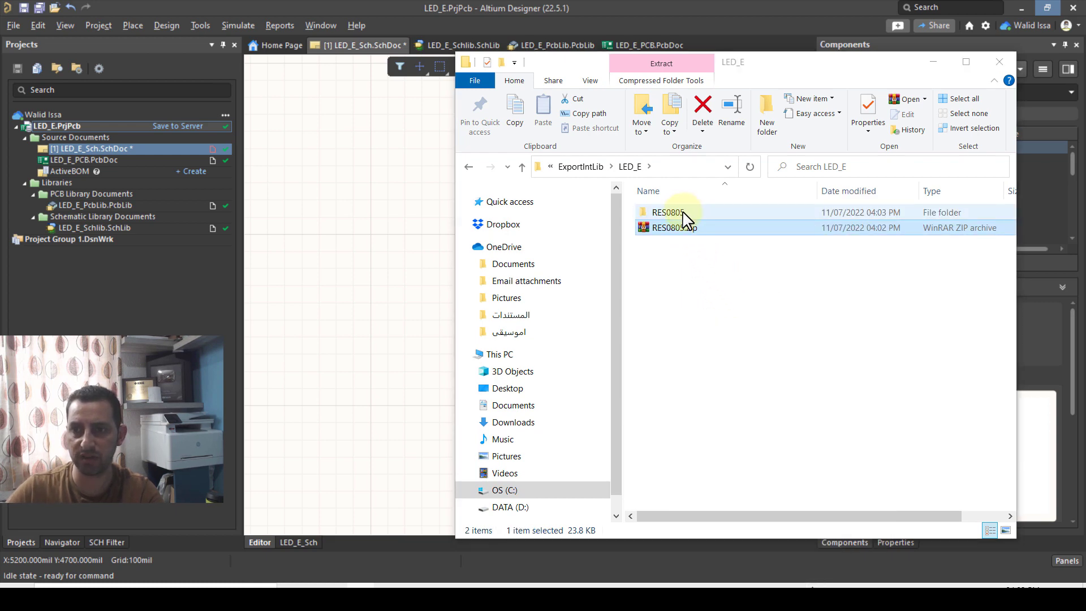
Open RES0805.SchLib from the extracted RES0805 folder in Altium Designer.
{"action": "double_click", "coordinate": [671, 212]}
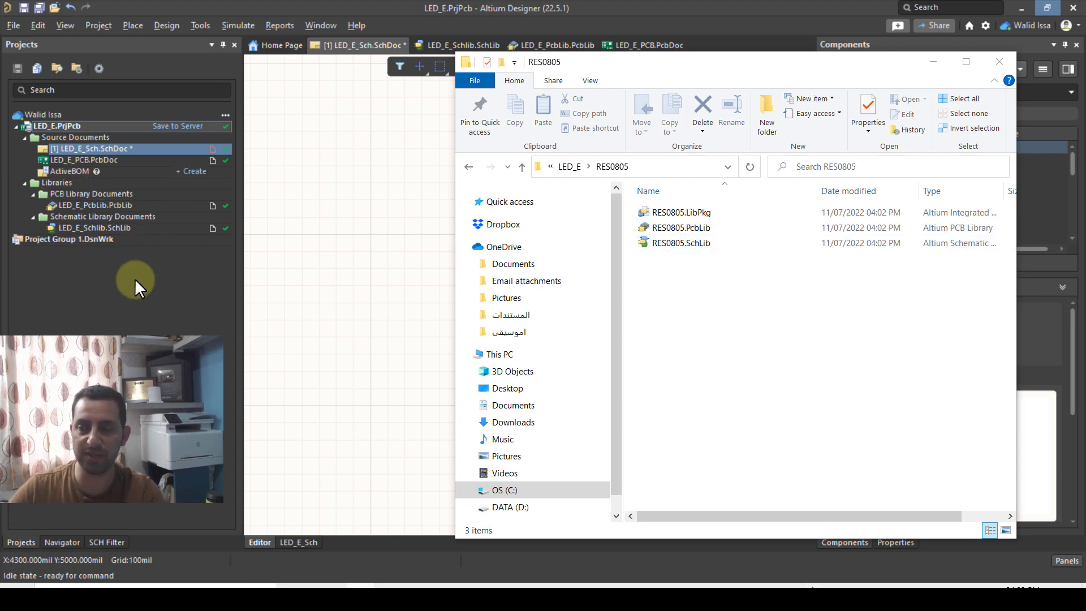
{"action": "left_click", "coordinate": [683, 254]}
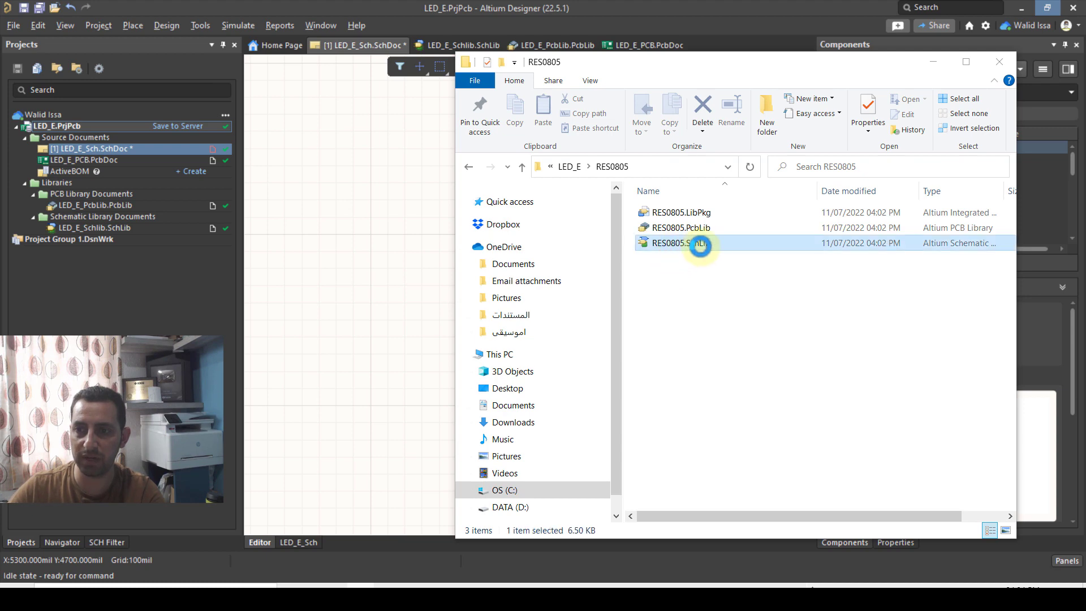
{"action": "left_click_drag", "start_coordinate": [690, 252], "coordinate": [98, 328]}
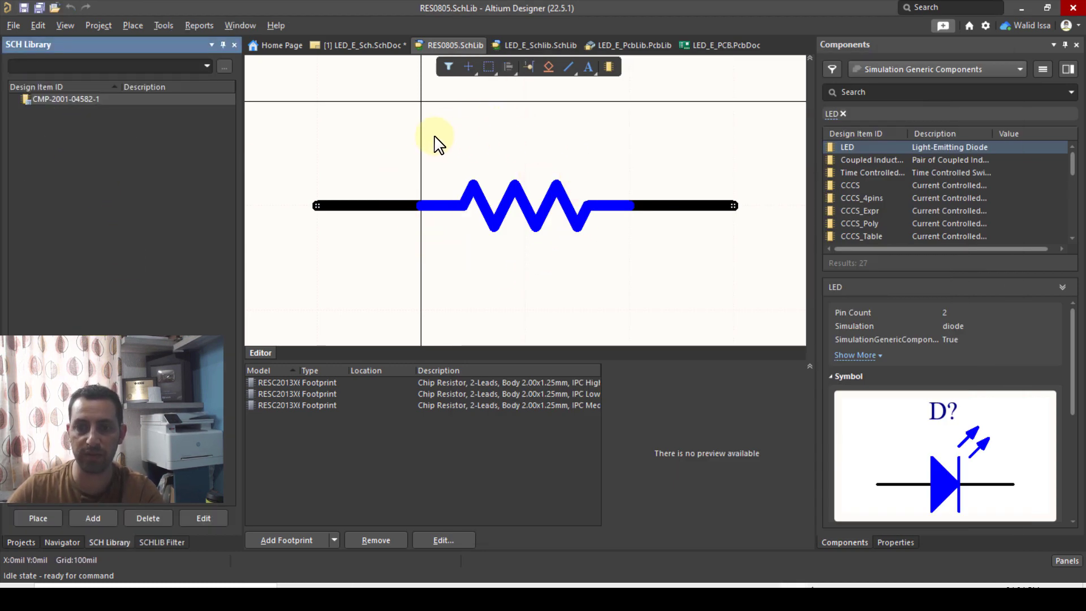
{"action": "left_click", "coordinate": [69, 99]}
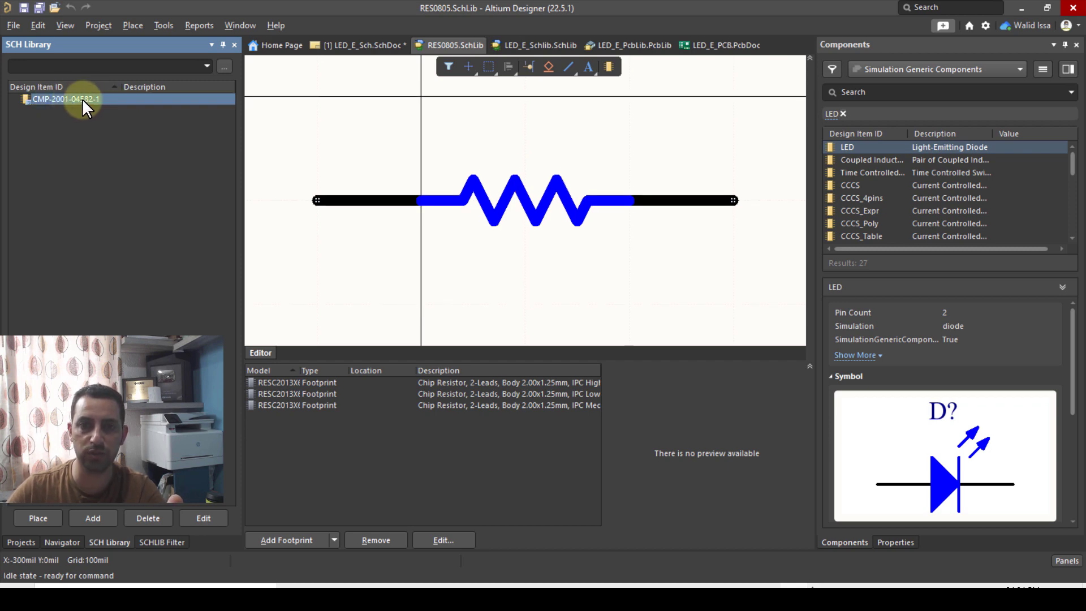
{"action": "right_click", "coordinate": [82, 99]}
{"action": "left_click", "coordinate": [114, 164]}
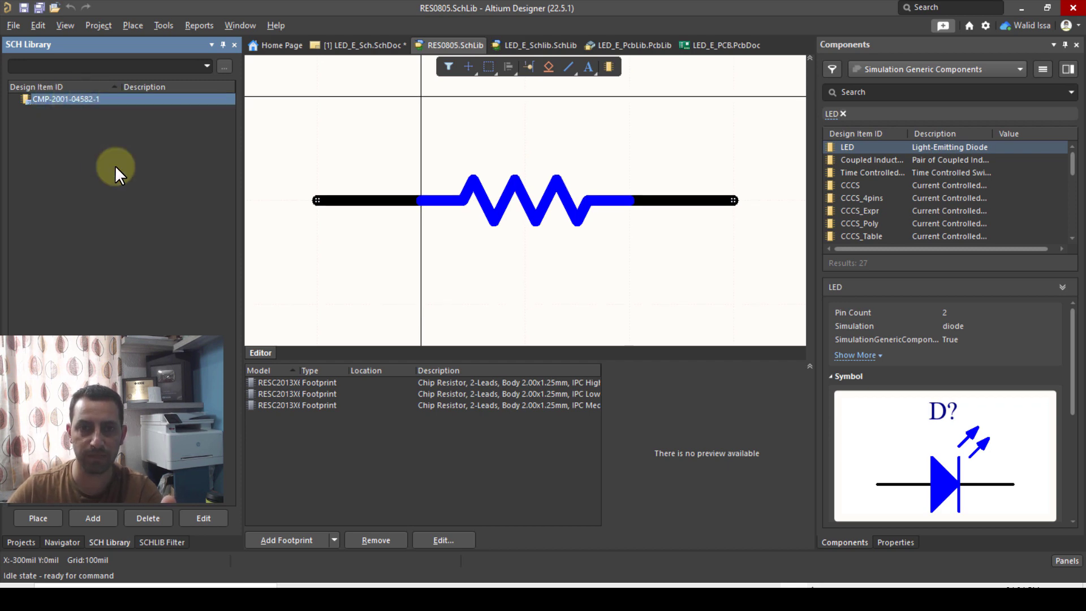
Paste the copied resistor component into the project's schematic library LED_E_Schlib.SchLib.
{"action": "left_click", "coordinate": [20, 543]}
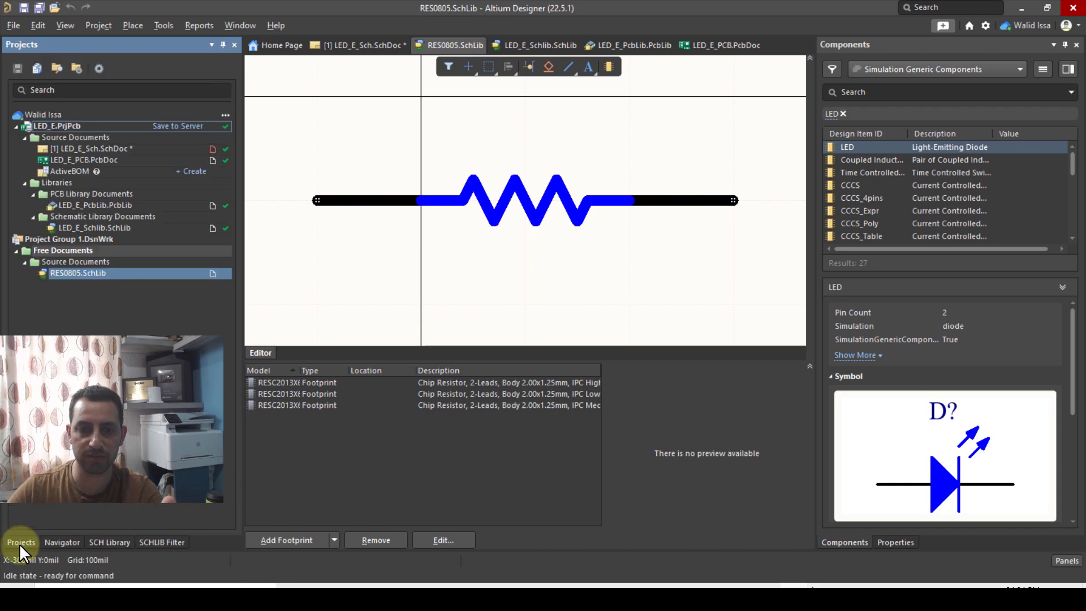
{"action": "double_click", "coordinate": [121, 228]}
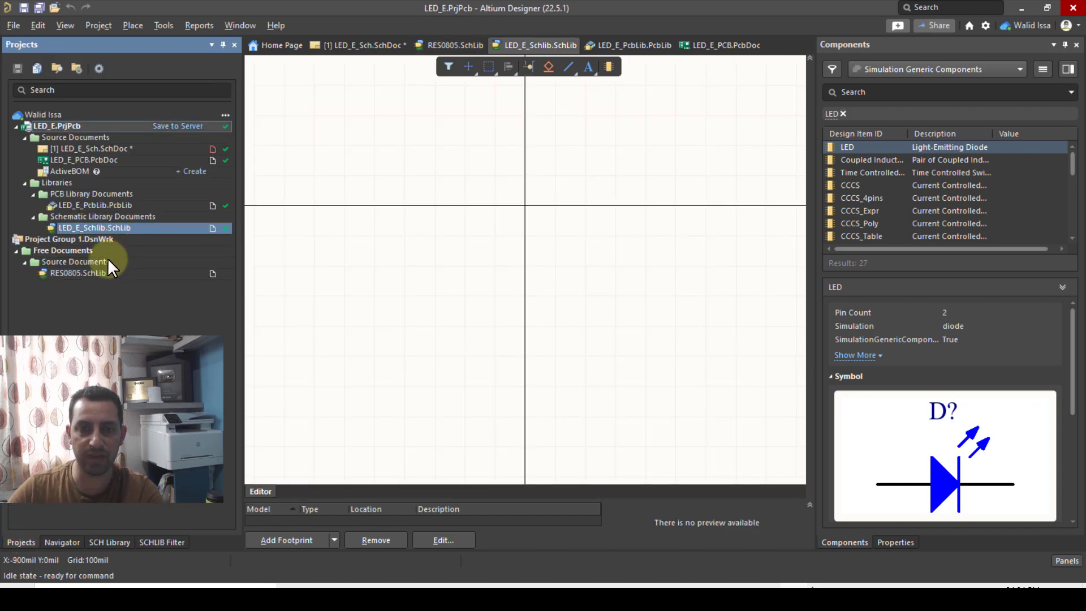
{"action": "left_click", "coordinate": [106, 541]}
{"action": "right_click", "coordinate": [77, 123]}
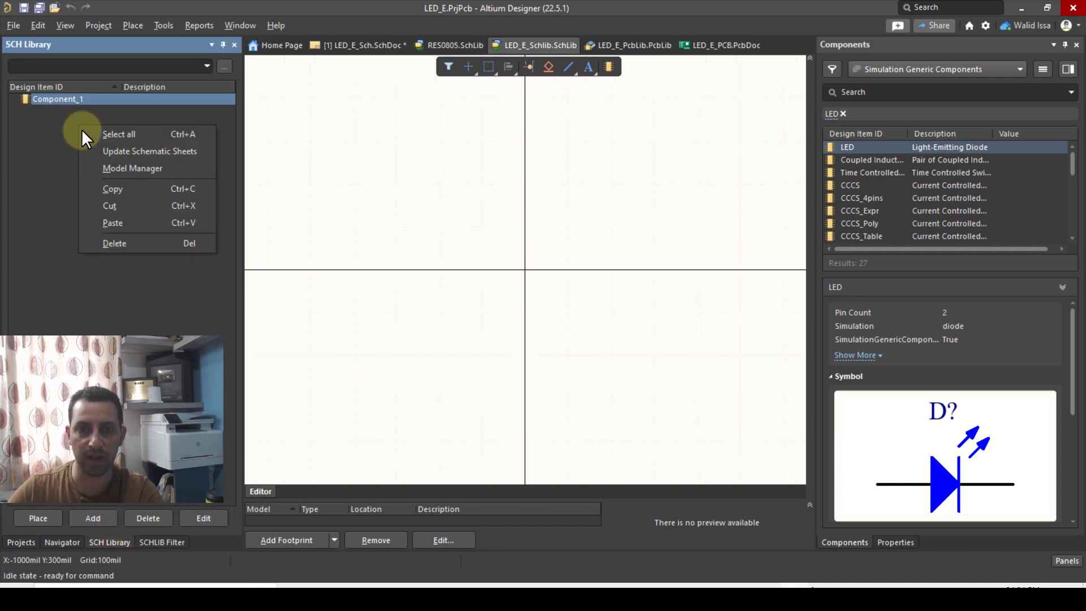
{"action": "left_click", "coordinate": [121, 223]}
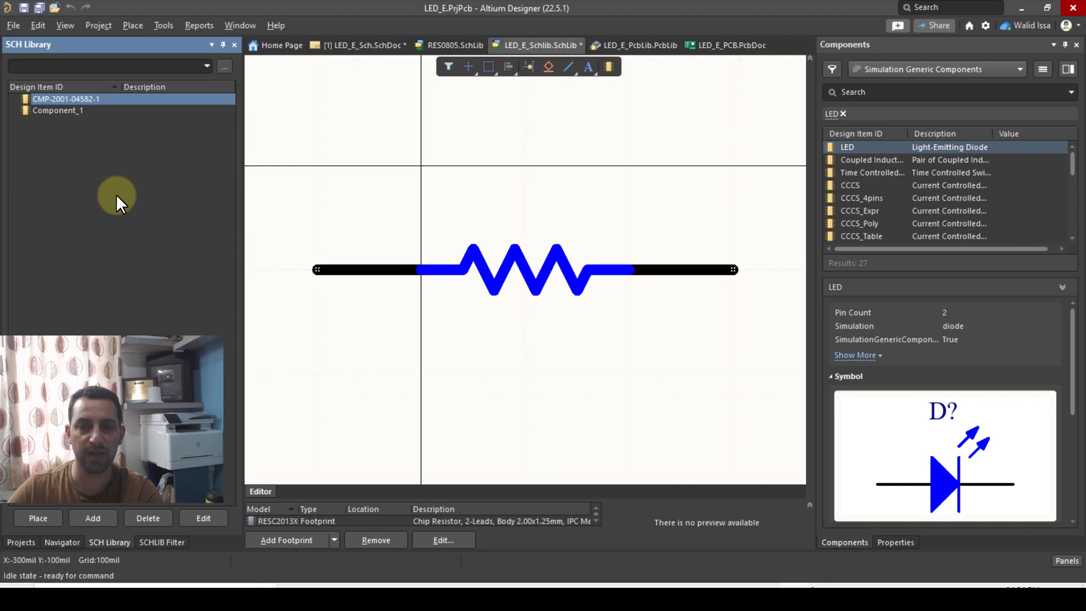
{"action": "double_click", "coordinate": [80, 99]}
{"action": "left_click", "coordinate": [1013, 155]}
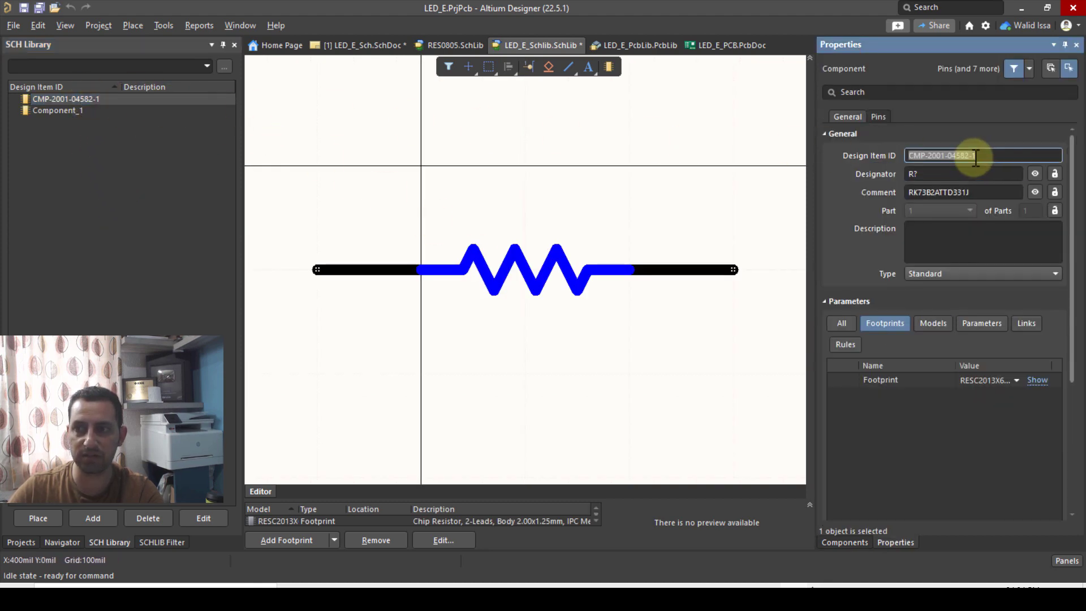
{"action": "left_click", "coordinate": [1013, 156]}
{"action": "left_click_drag", "start_coordinate": [1013, 156], "coordinate": [859, 155]}
{"action": "type", "text": "R"}
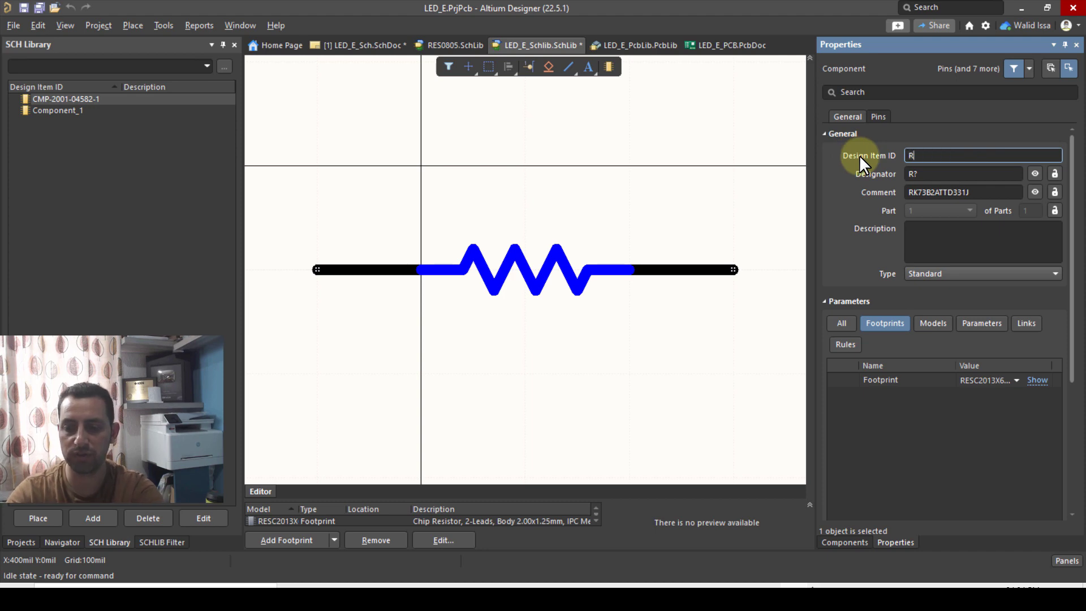
{"action": "type", "text": "ES0805"}
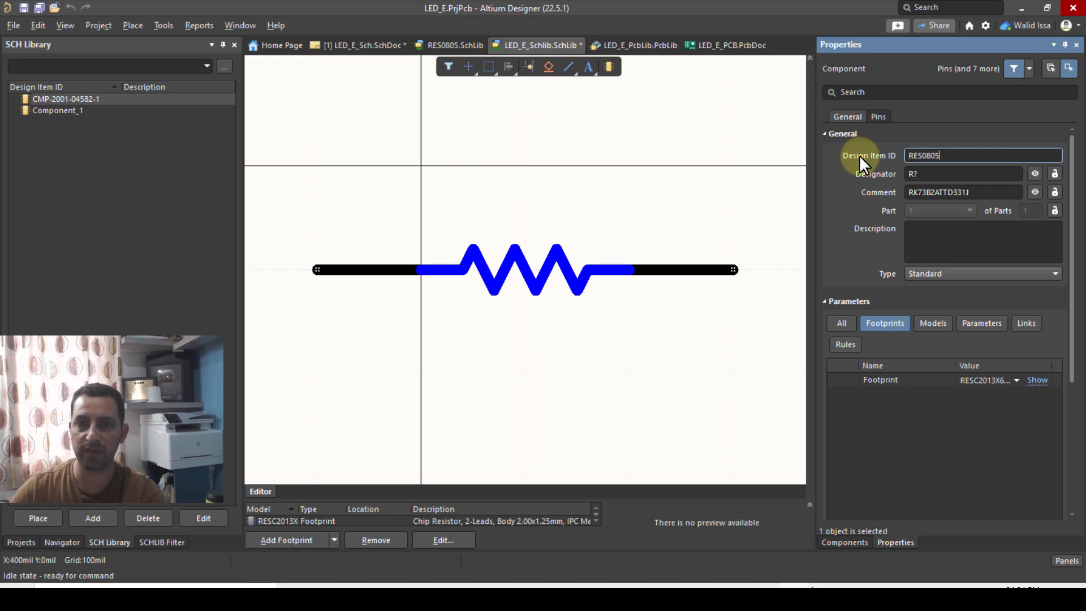
{"action": "key", "text": "Return"}
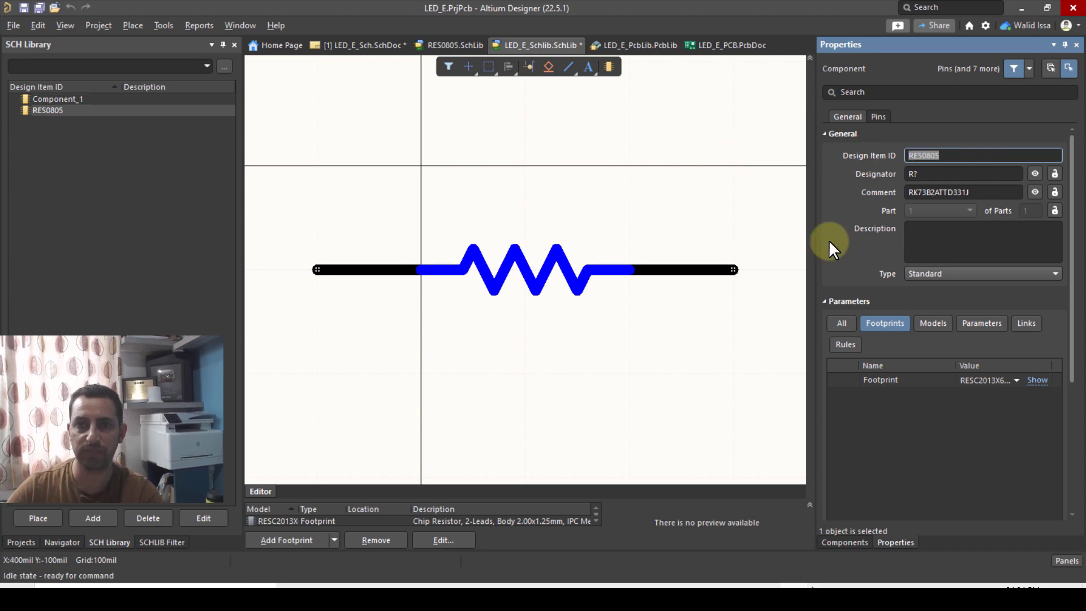
{"action": "left_click", "coordinate": [58, 151]}
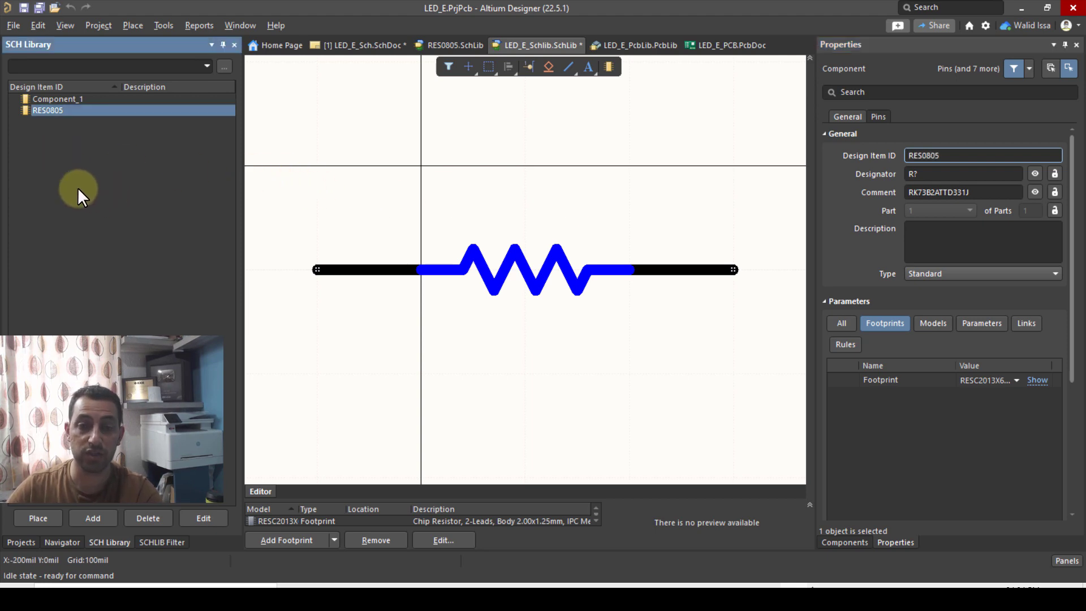
Delete the empty Component_1 from the LED_E_Schlib schematic library.
{"action": "left_click", "coordinate": [57, 100]}
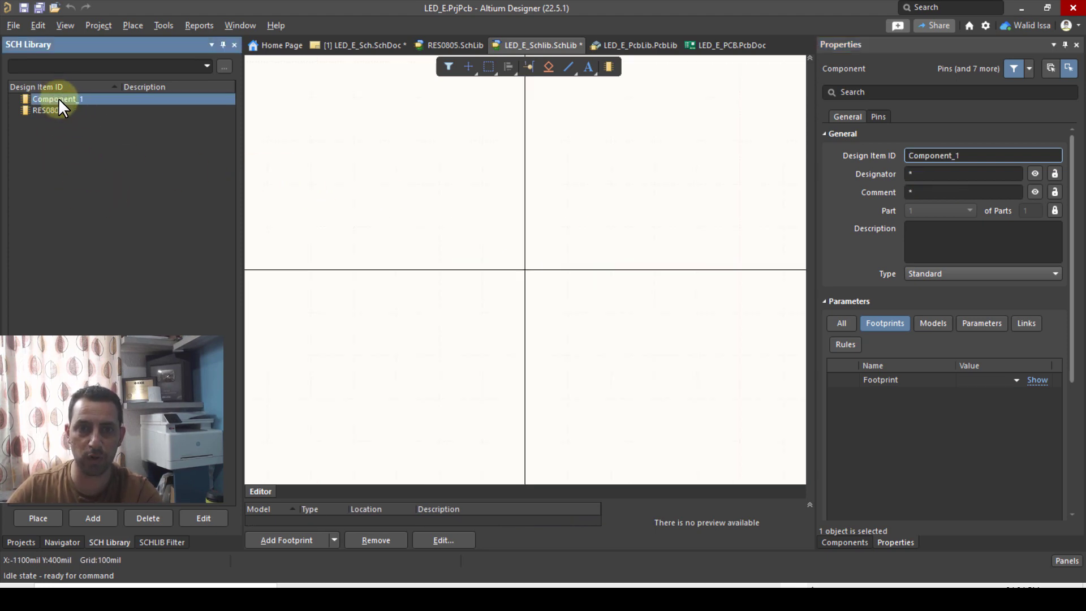
{"action": "right_click", "coordinate": [59, 105]}
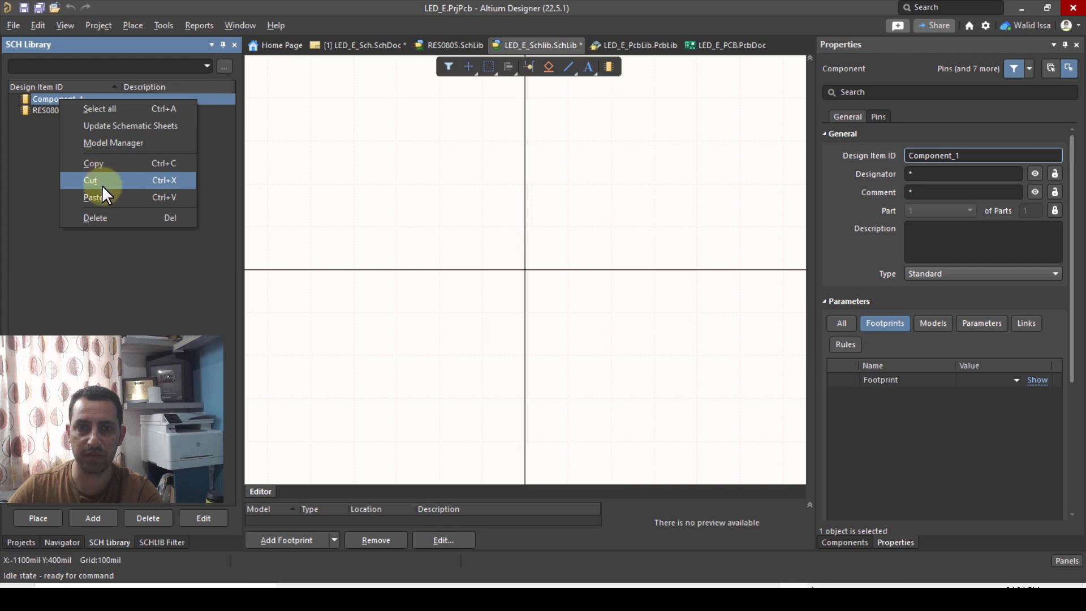
{"action": "left_click", "coordinate": [116, 217]}
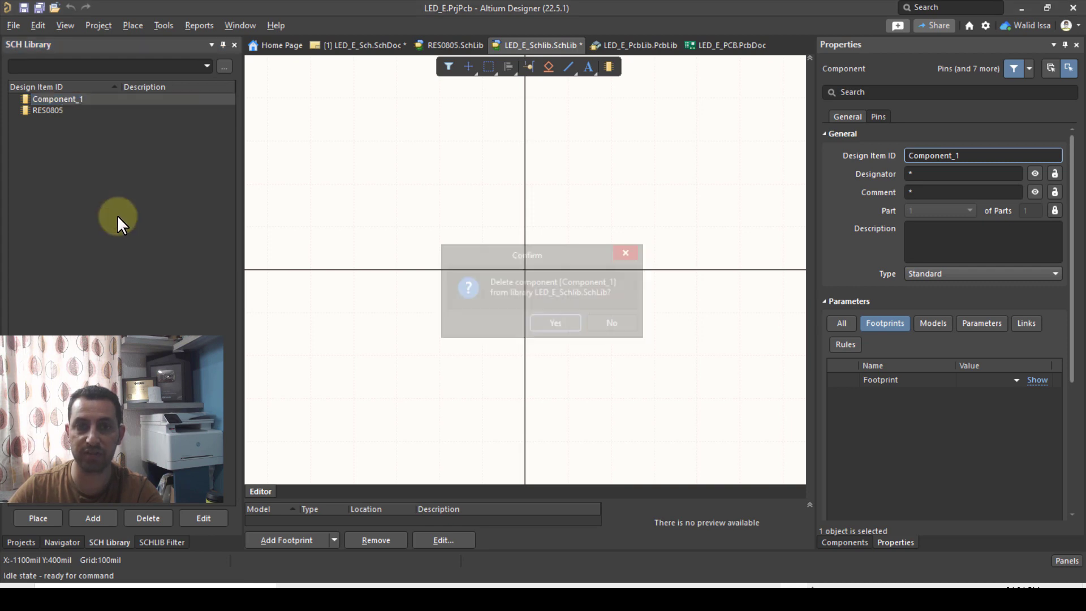
{"action": "left_click", "coordinate": [557, 324]}
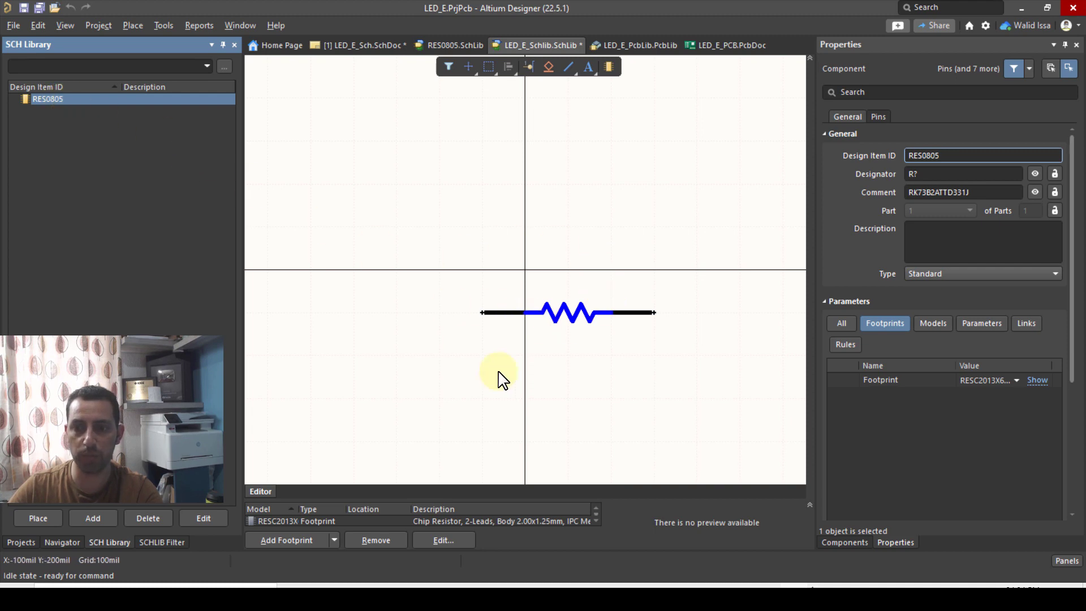
Remove all three linked RESC2013 footprint models from the RES0805 schematic component.
{"action": "left_click_drag", "start_coordinate": [508, 490], "coordinate": [507, 404]}
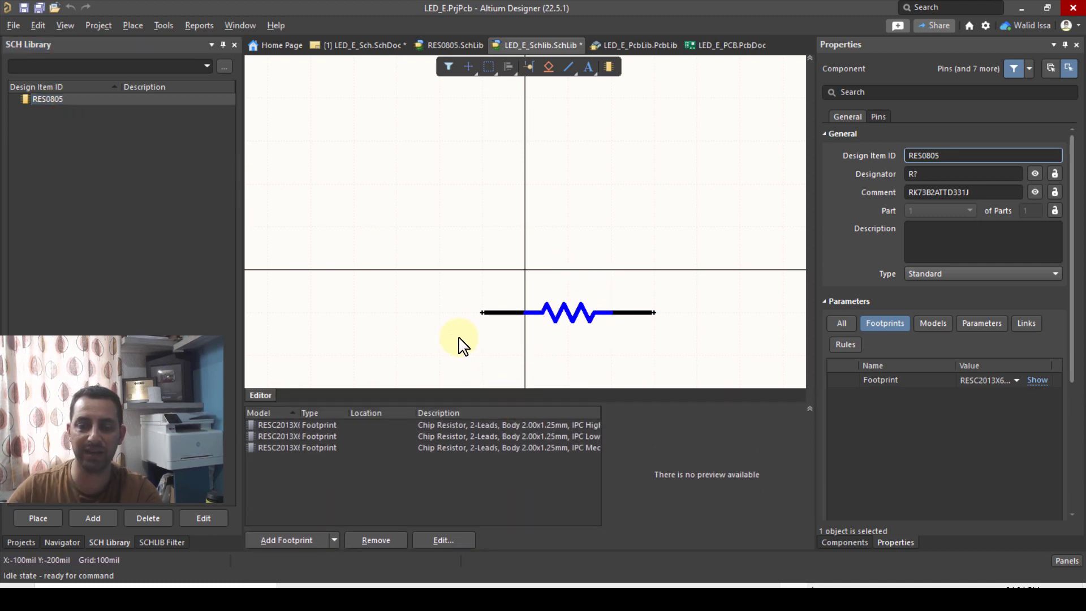
{"action": "left_click", "coordinate": [279, 426]}
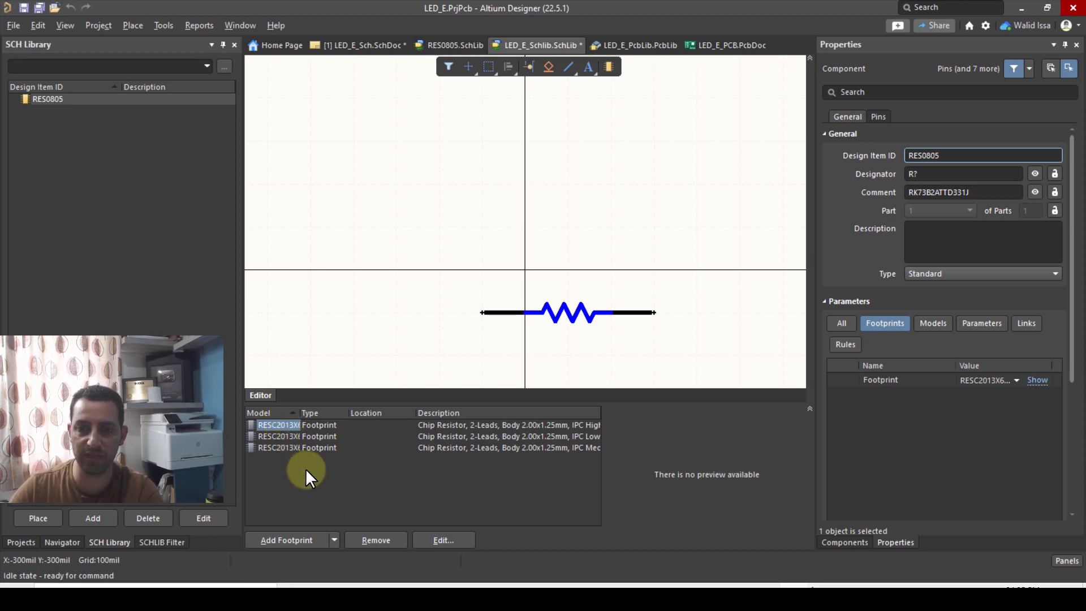
{"action": "left_click", "coordinate": [371, 540]}
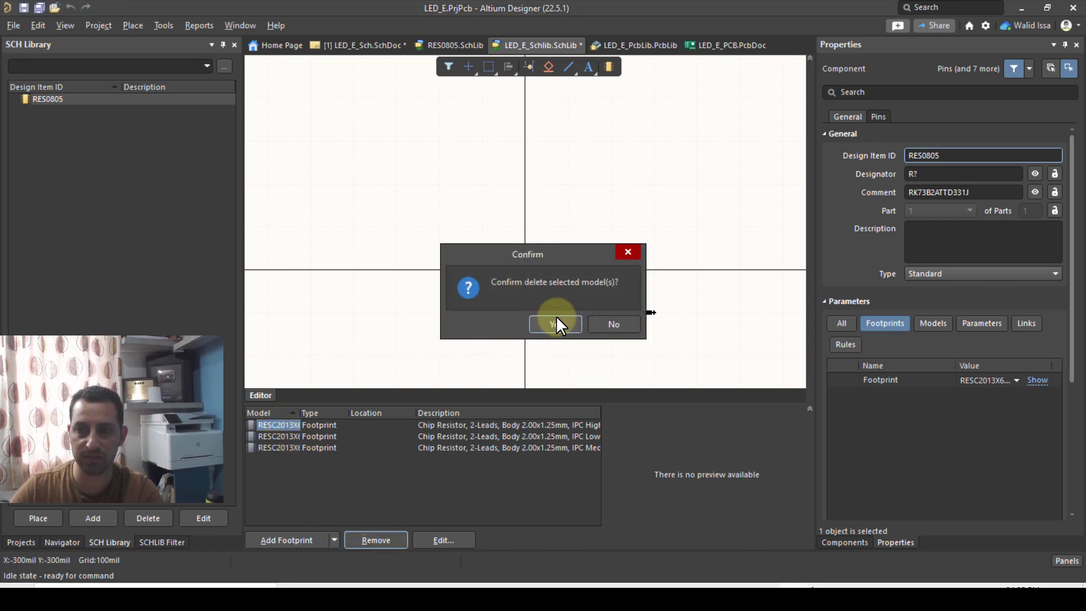
{"action": "left_click", "coordinate": [557, 320]}
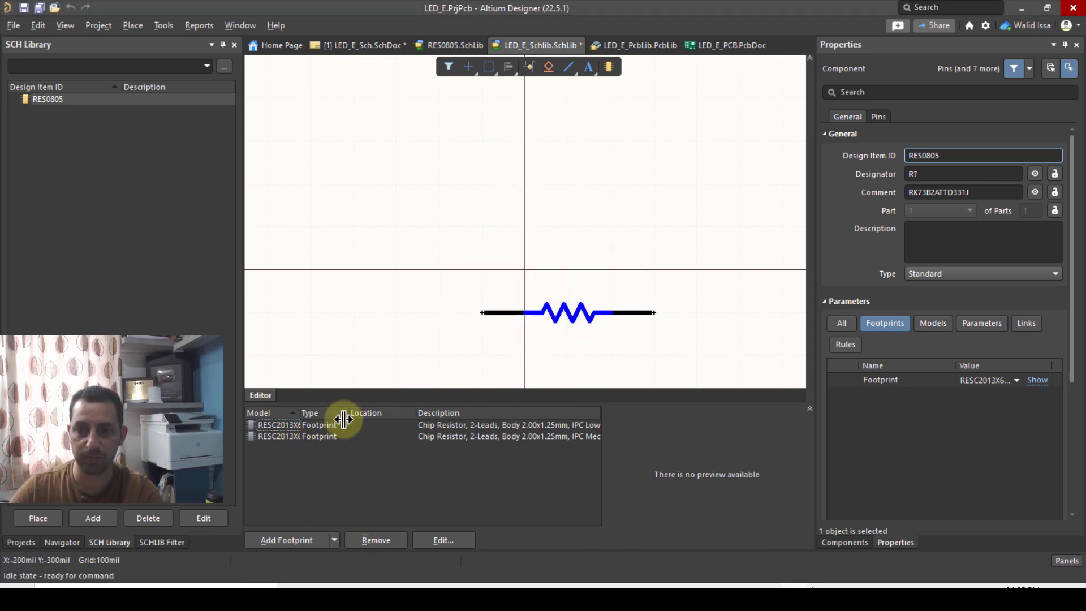
{"action": "left_click", "coordinate": [376, 539]}
{"action": "key", "text": "Return"}
{"action": "left_click", "coordinate": [292, 425]}
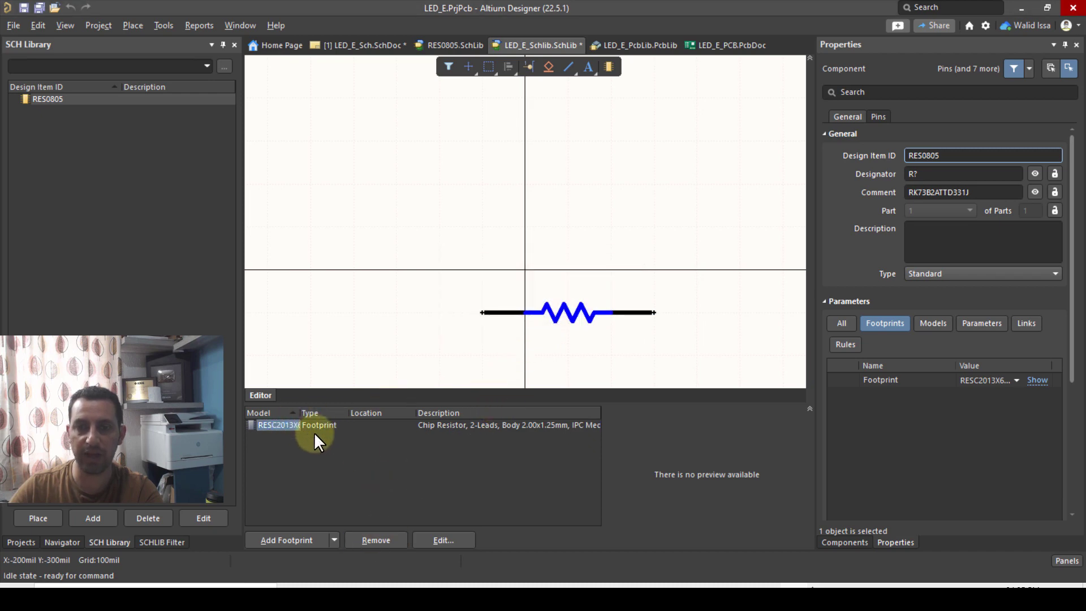
{"action": "left_click", "coordinate": [382, 539]}
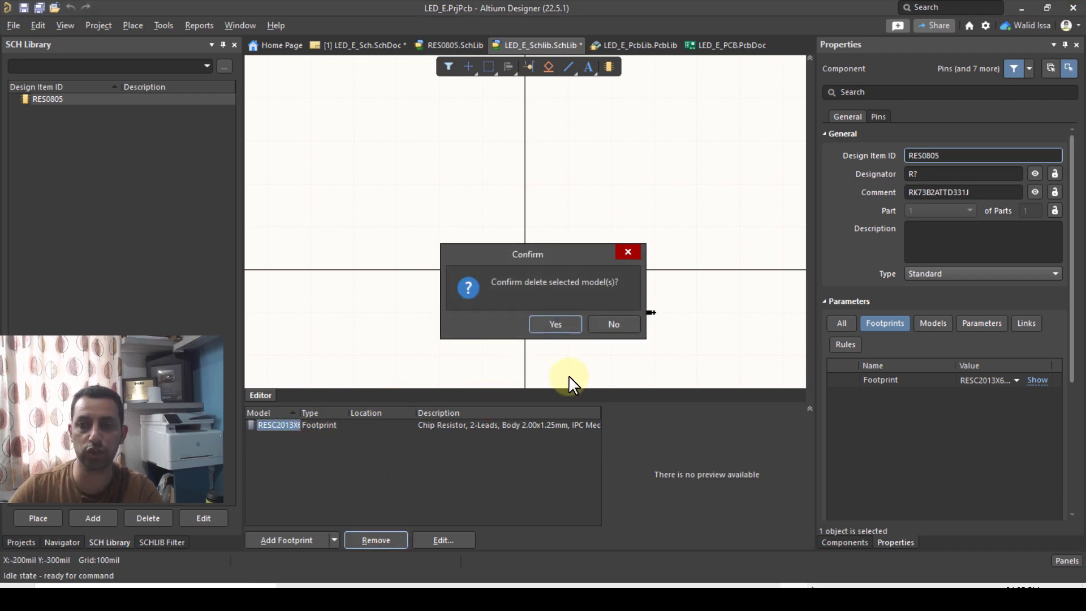
{"action": "left_click", "coordinate": [547, 325]}
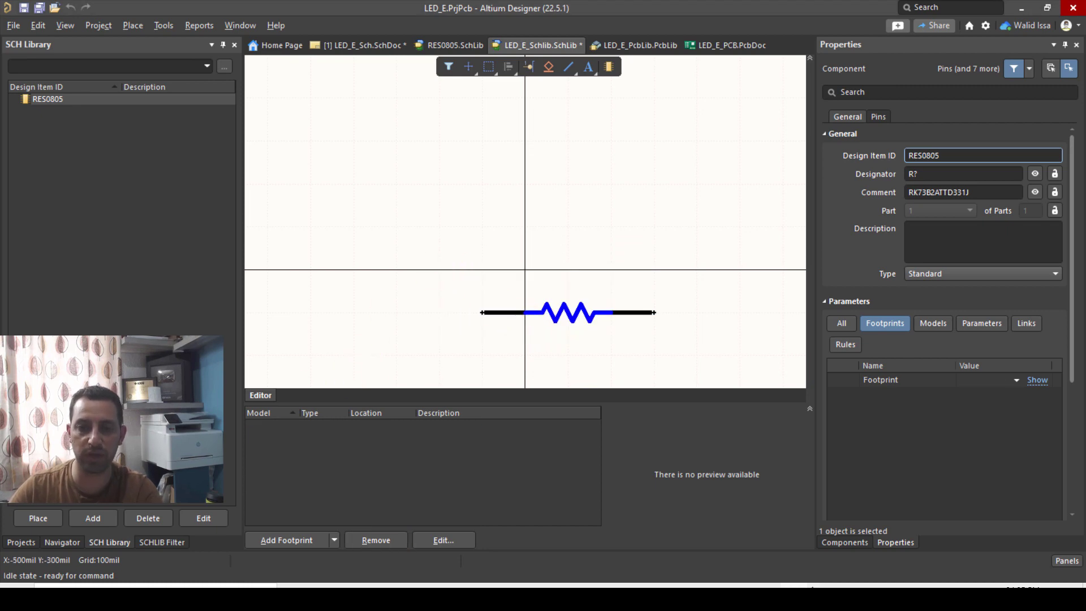
Open RES0805.PcbLib from the extracted RES0805 folder in Altium Designer.
{"action": "left_click", "coordinate": [16, 542]}
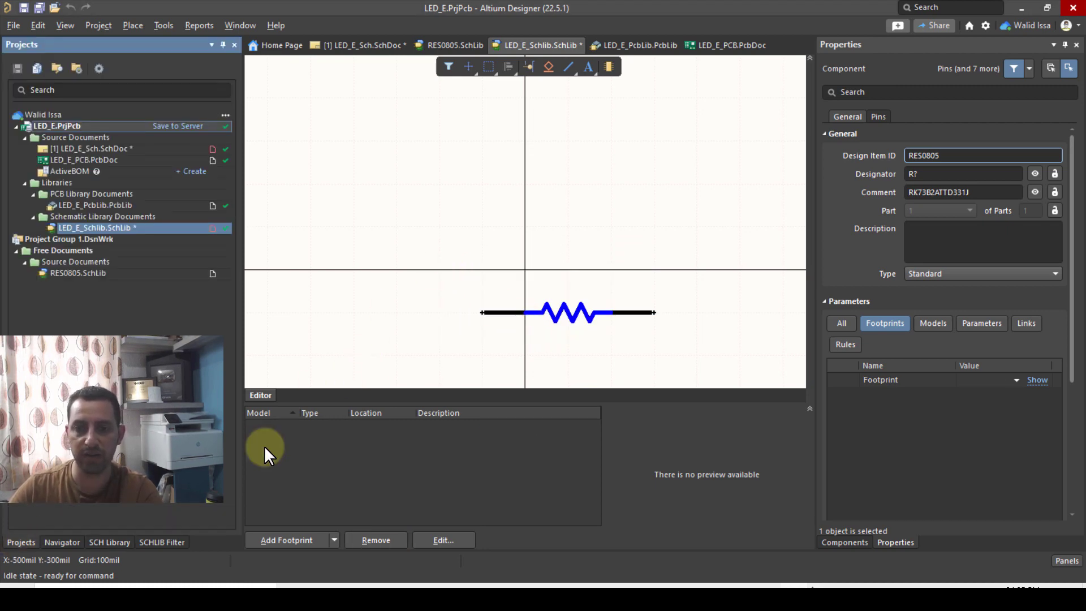
{"action": "left_click", "coordinate": [357, 583]}
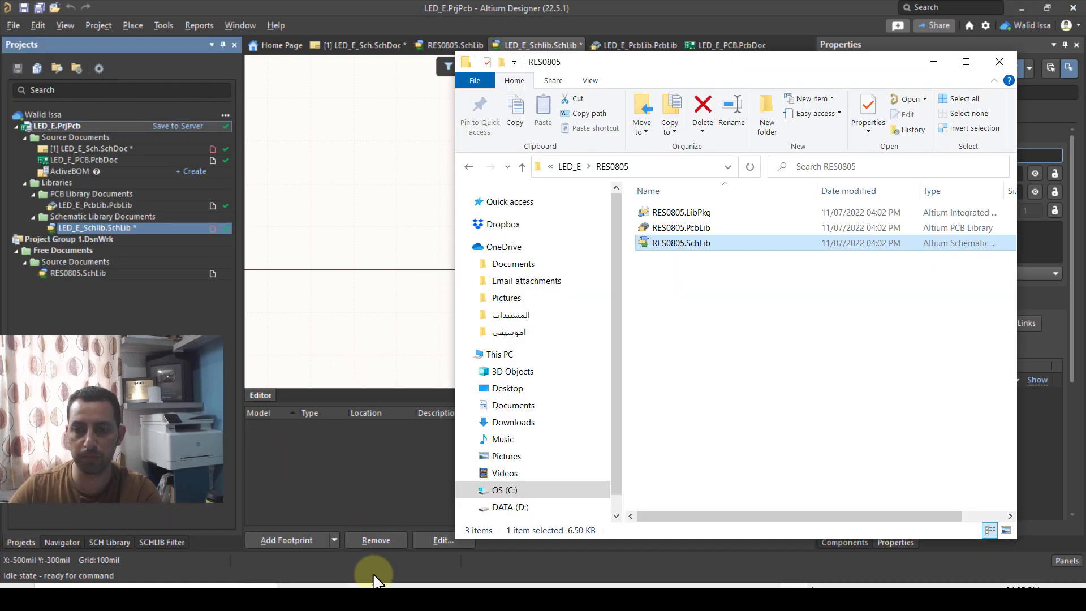
{"action": "left_click", "coordinate": [707, 228]}
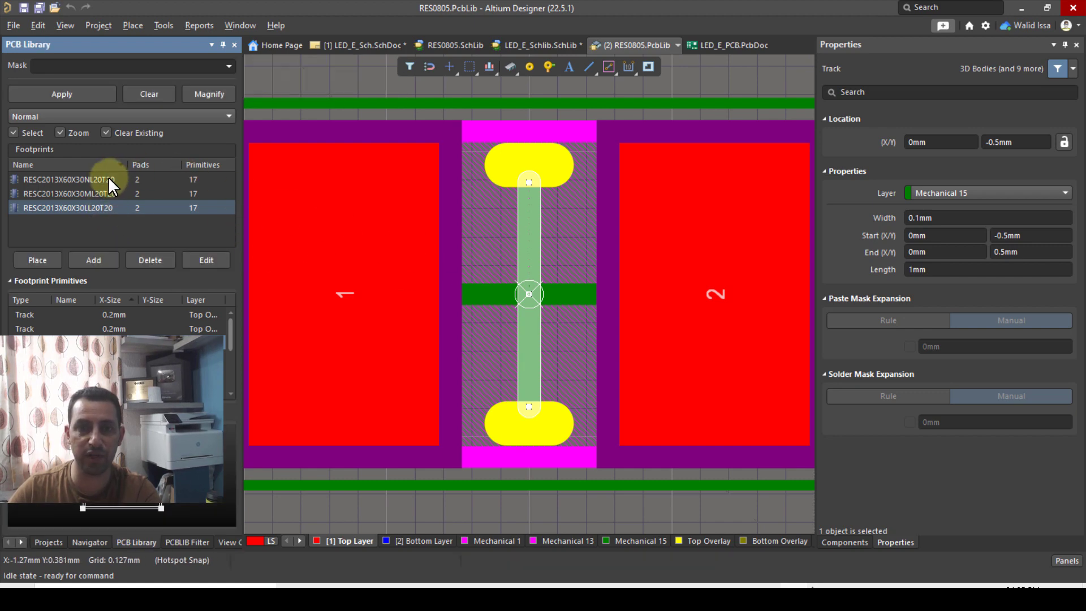
Compare the three footprints in the RES0805 PCB library and copy RESC2013X60X30LL20T20.
{"action": "left_click", "coordinate": [107, 193]}
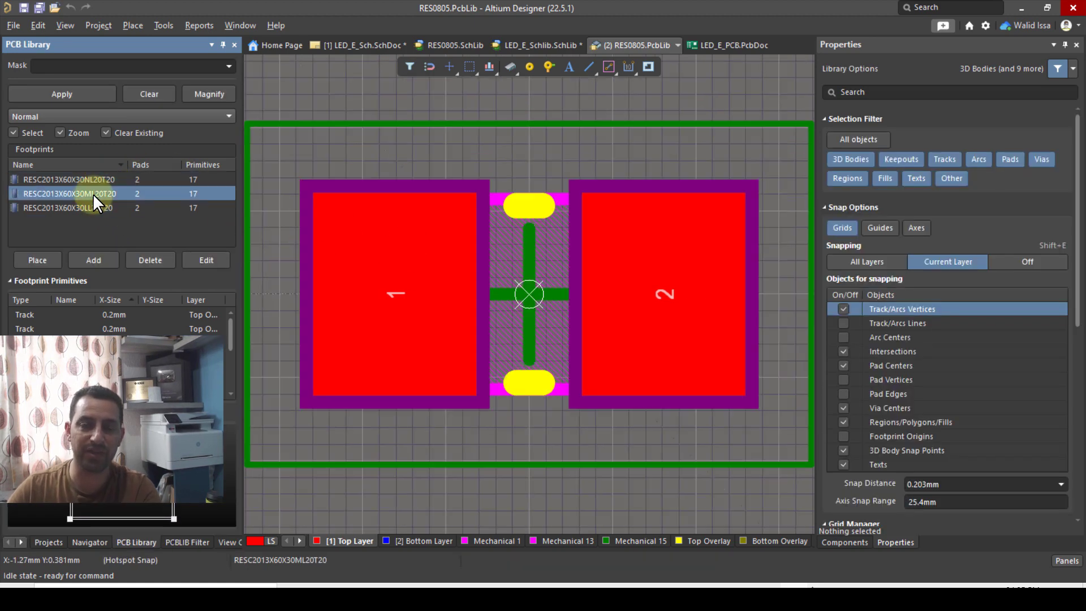
{"action": "left_click", "coordinate": [92, 209]}
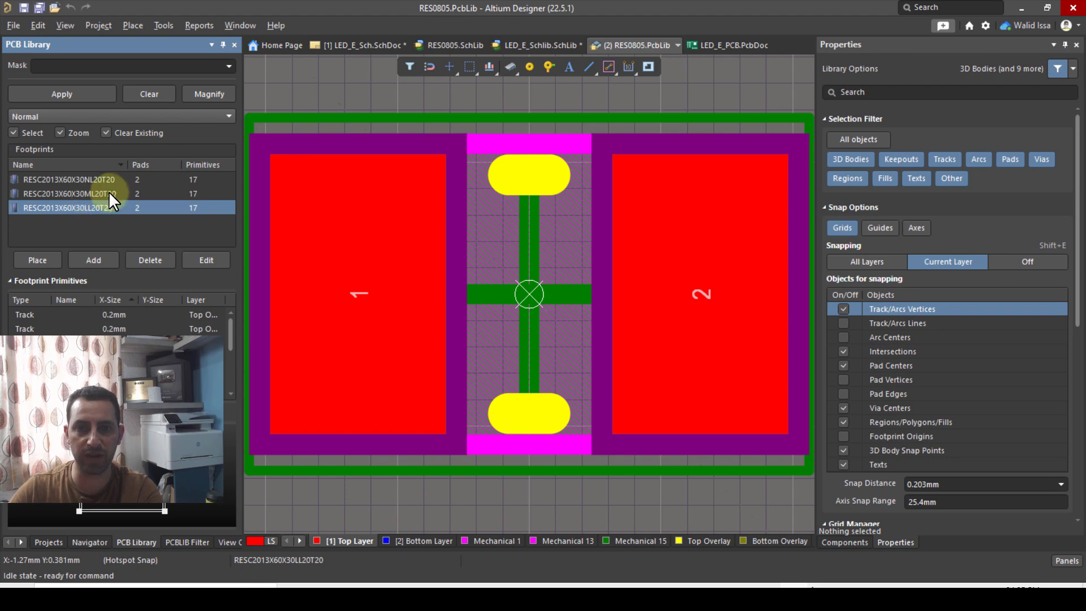
{"action": "left_click", "coordinate": [103, 176]}
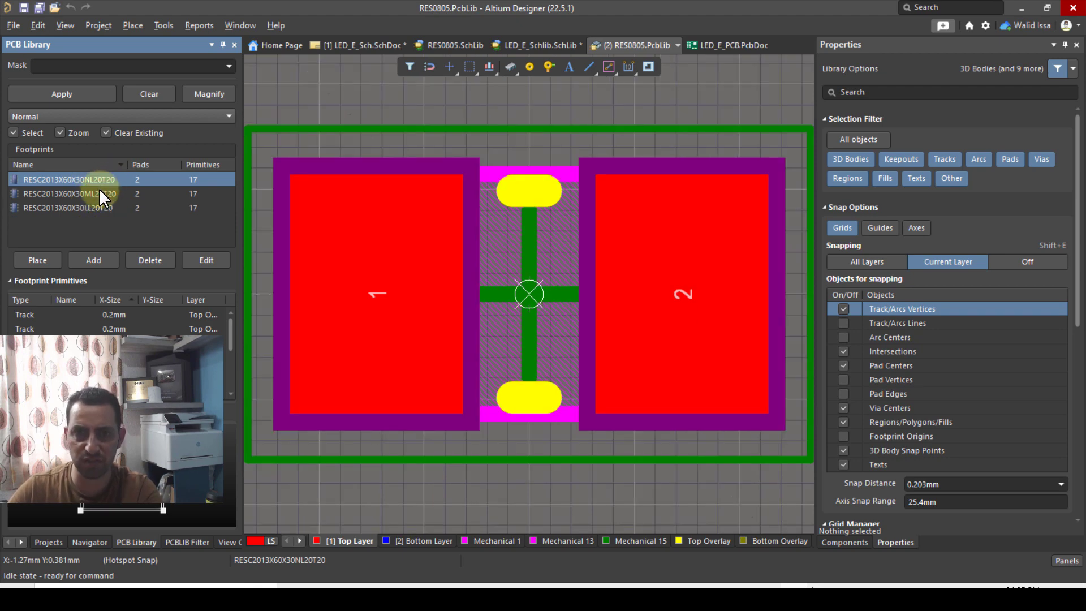
{"action": "left_click", "coordinate": [100, 194]}
{"action": "left_click", "coordinate": [99, 208]}
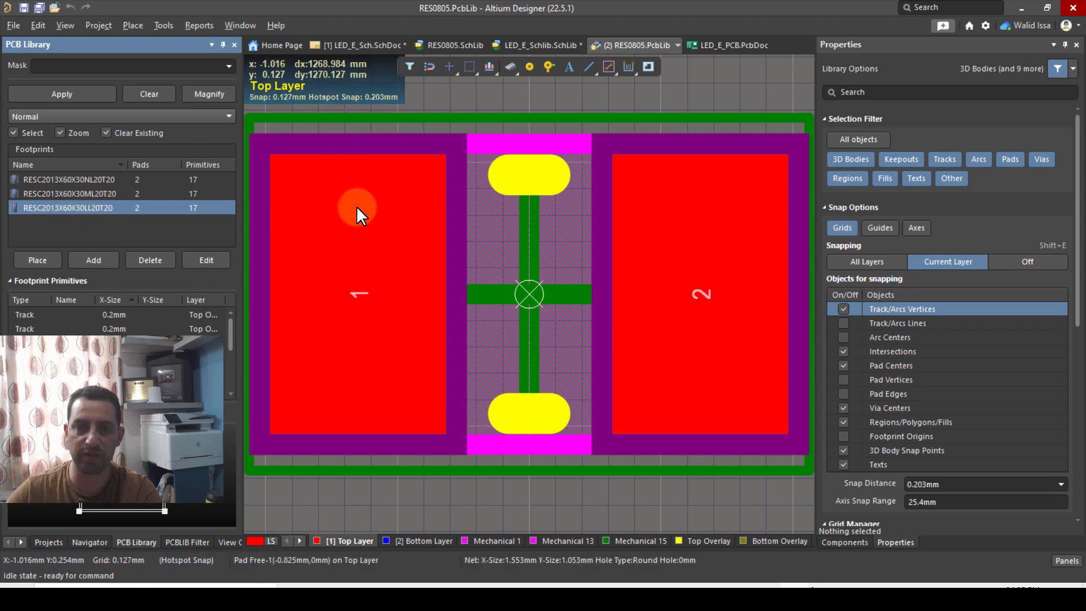
{"action": "right_click", "coordinate": [50, 204]}
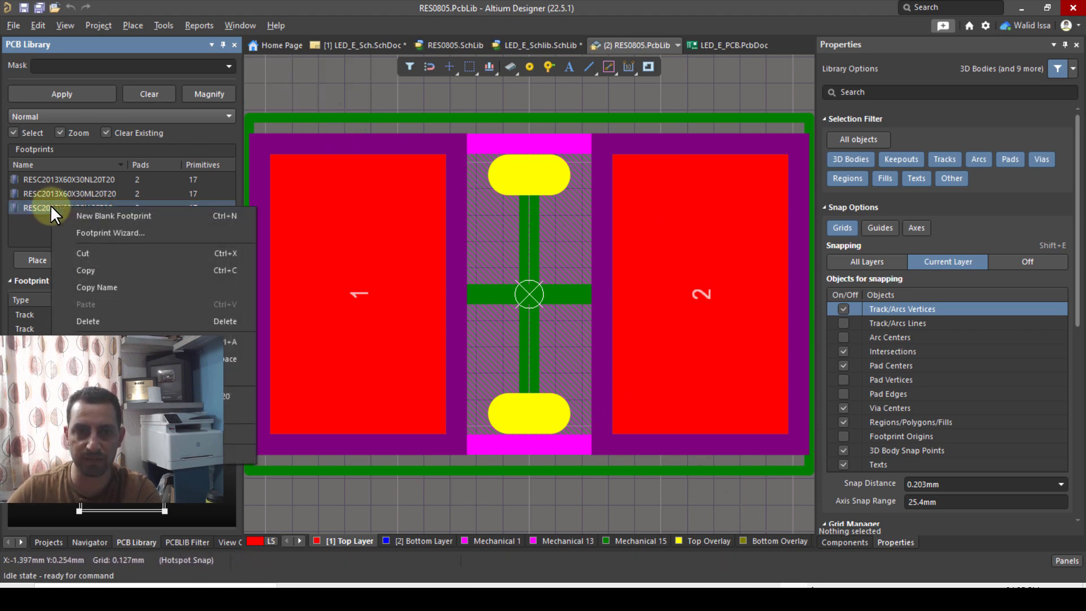
{"action": "left_click", "coordinate": [100, 270]}
Paste the copied resistor footprint into the project's PCB library LED_E_PcbLib.PcbLib.
{"action": "left_click", "coordinate": [44, 541]}
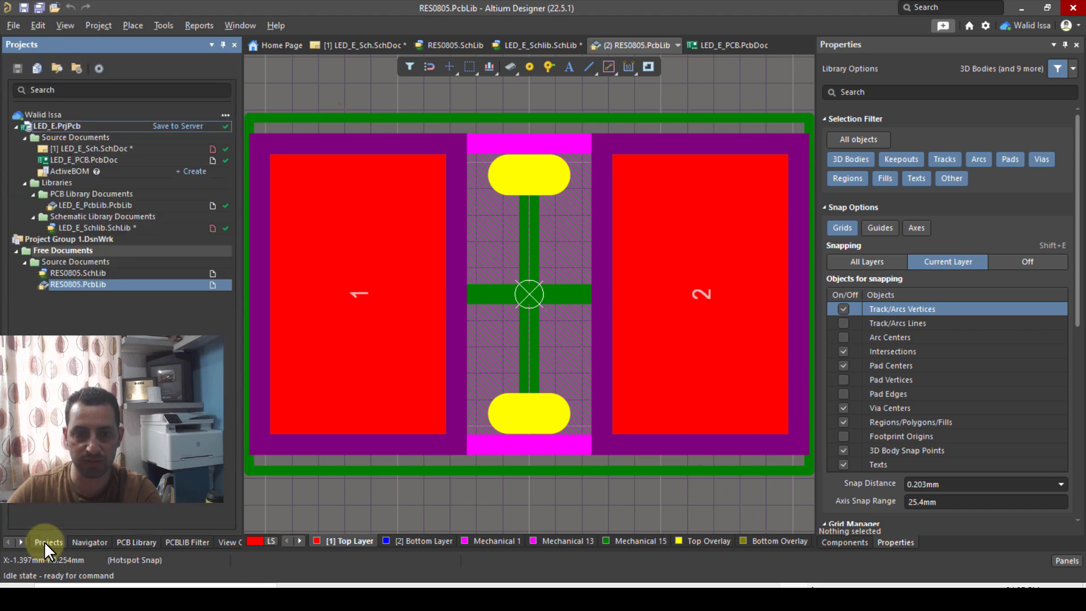
{"action": "double_click", "coordinate": [121, 204]}
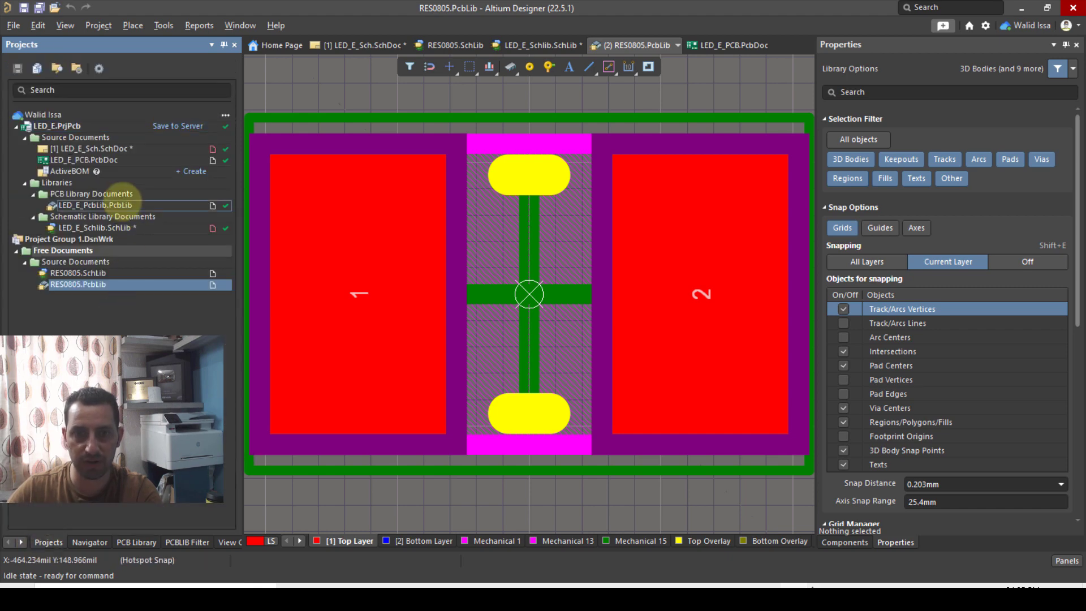
{"action": "left_click", "coordinate": [133, 541]}
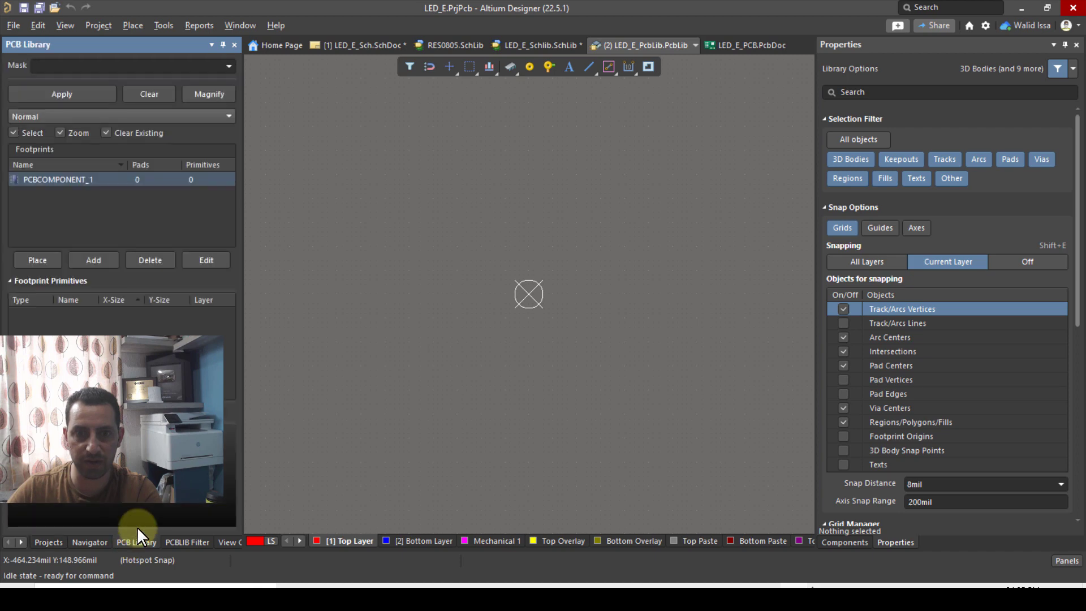
{"action": "right_click", "coordinate": [60, 199]}
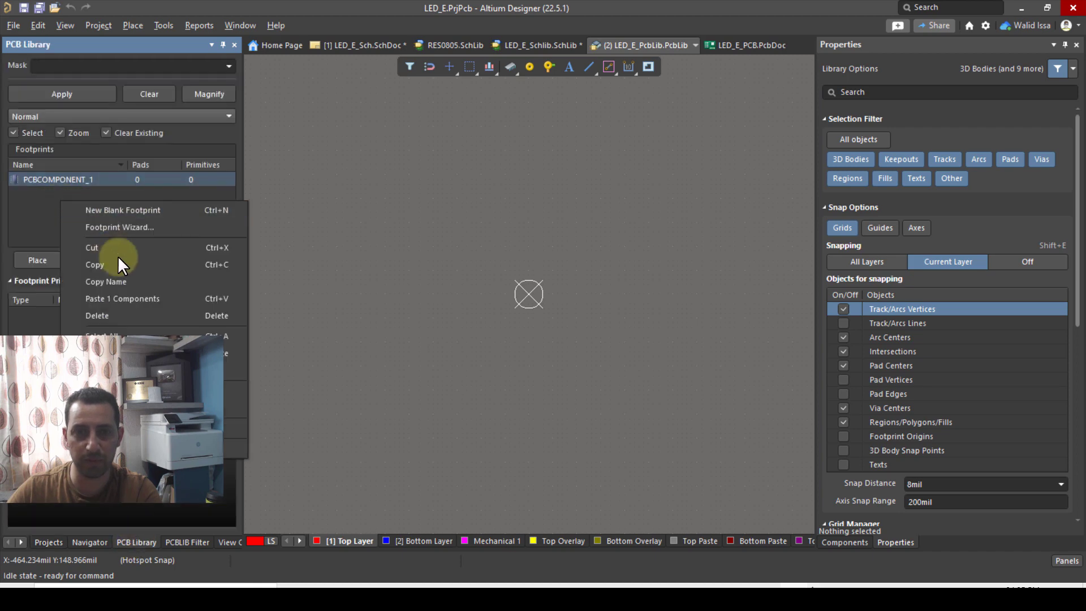
{"action": "left_click", "coordinate": [124, 298]}
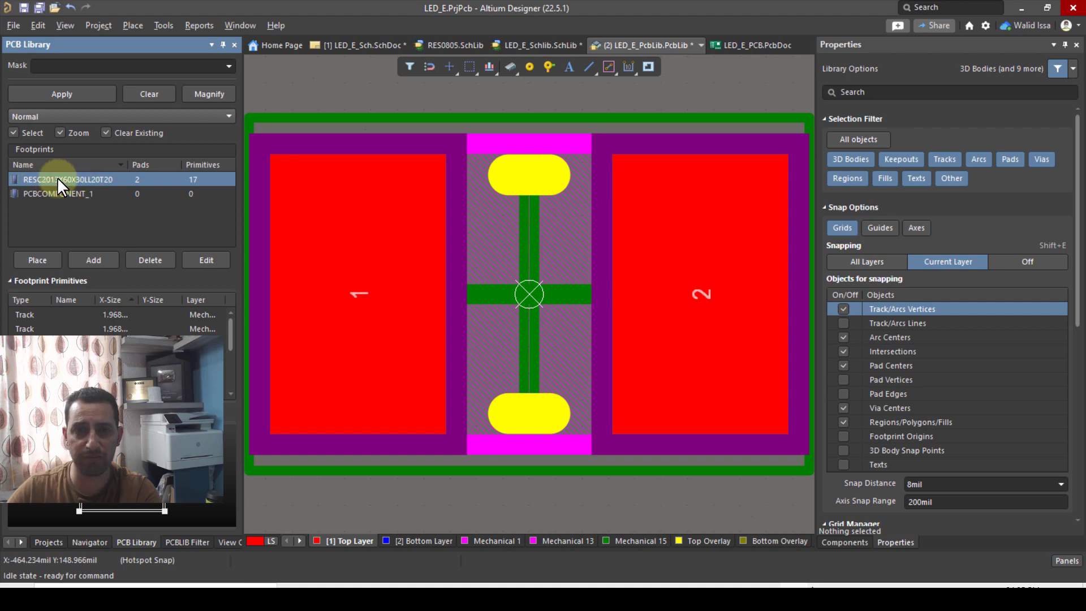
Rename the pasted resistor footprint as RES0805 and delete the empty footprint PCBCOMPONENT_1 from the PCB library.
{"action": "double_click", "coordinate": [56, 177]}
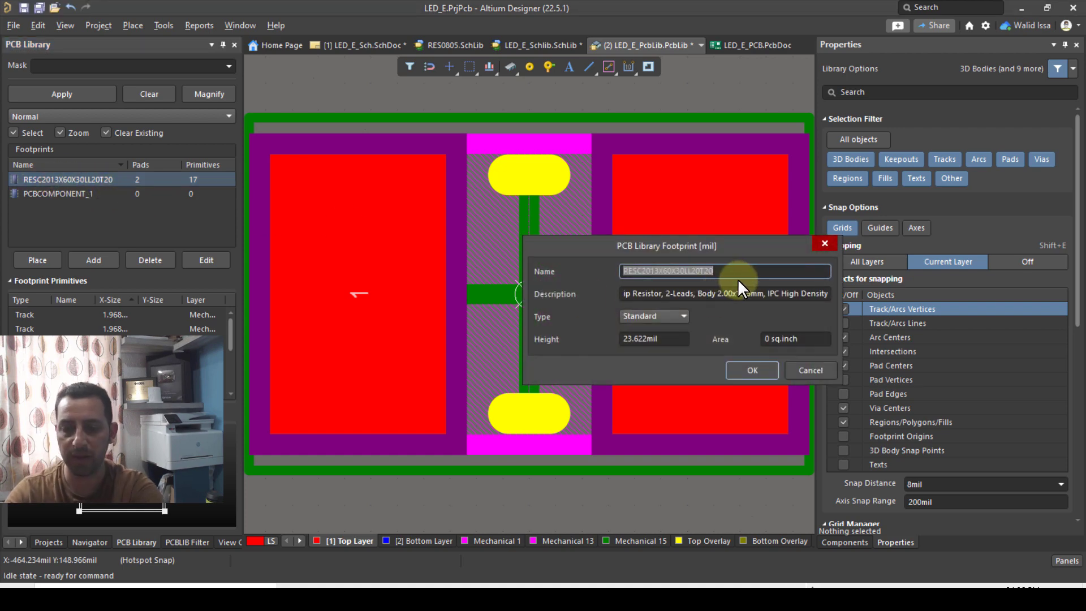
{"action": "type", "text": "RES0805"}
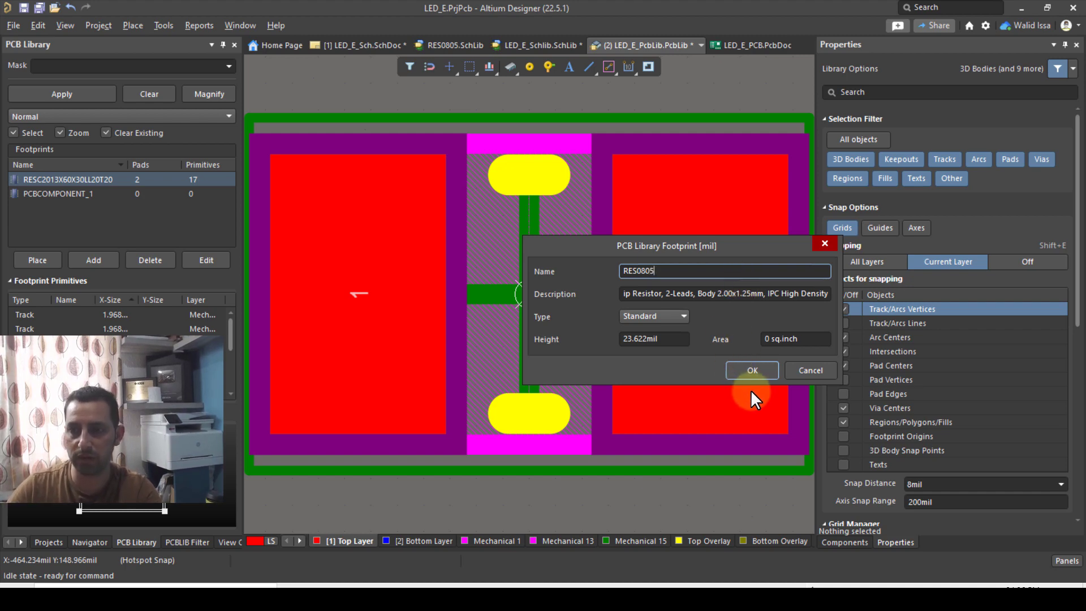
{"action": "left_click", "coordinate": [754, 370]}
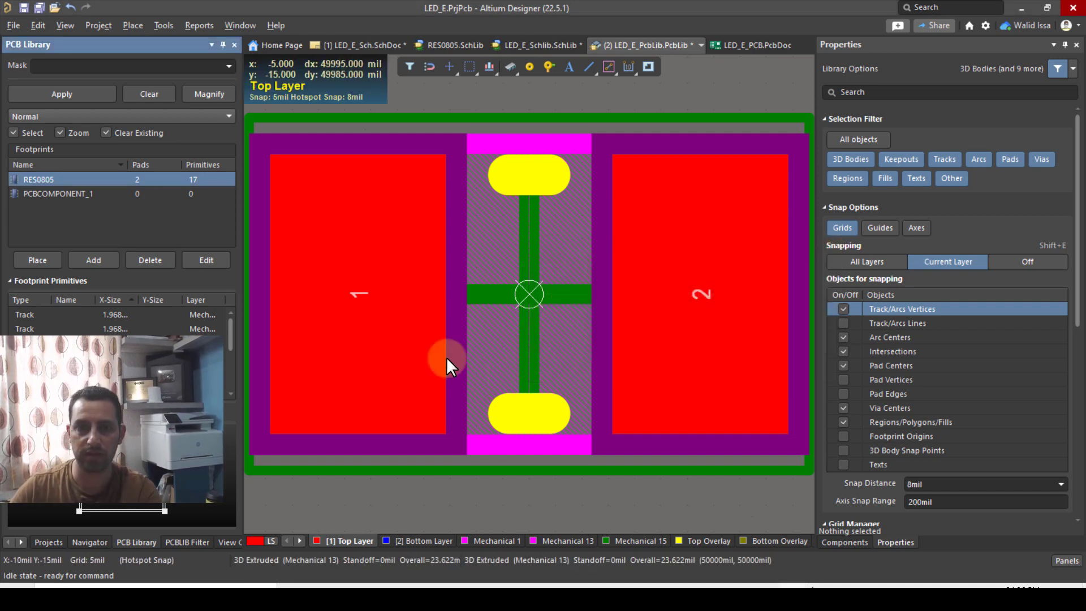
{"action": "left_click", "coordinate": [59, 193]}
{"action": "left_click", "coordinate": [161, 260]}
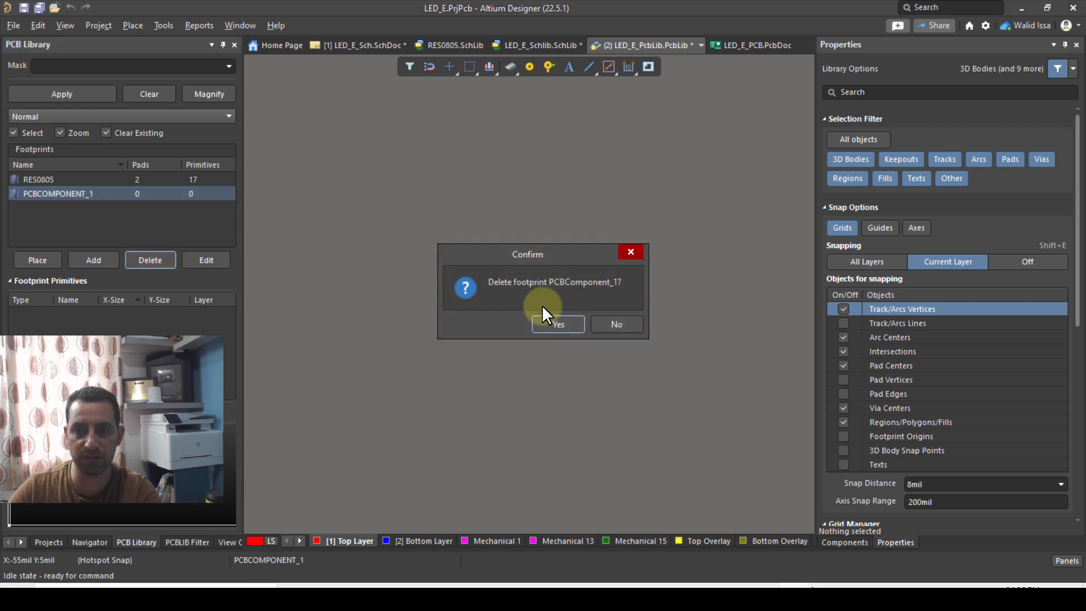
{"action": "left_click", "coordinate": [529, 322]}
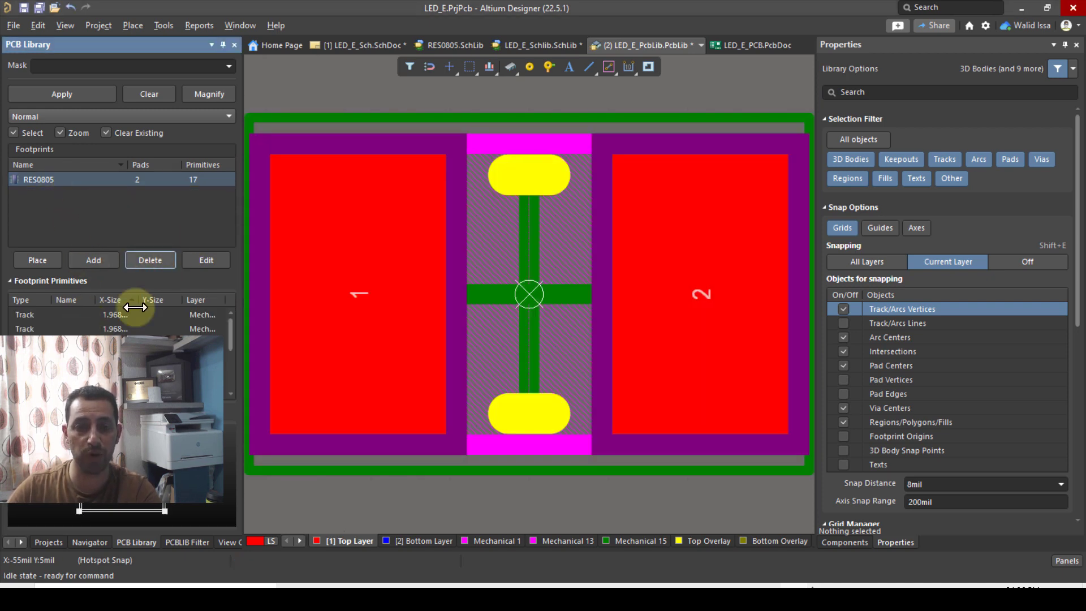
Switch to the project's schematic library LED_E_Schlib.SchLib and save all modified project documents.
{"action": "left_click", "coordinate": [51, 542]}
{"action": "left_click", "coordinate": [92, 205]}
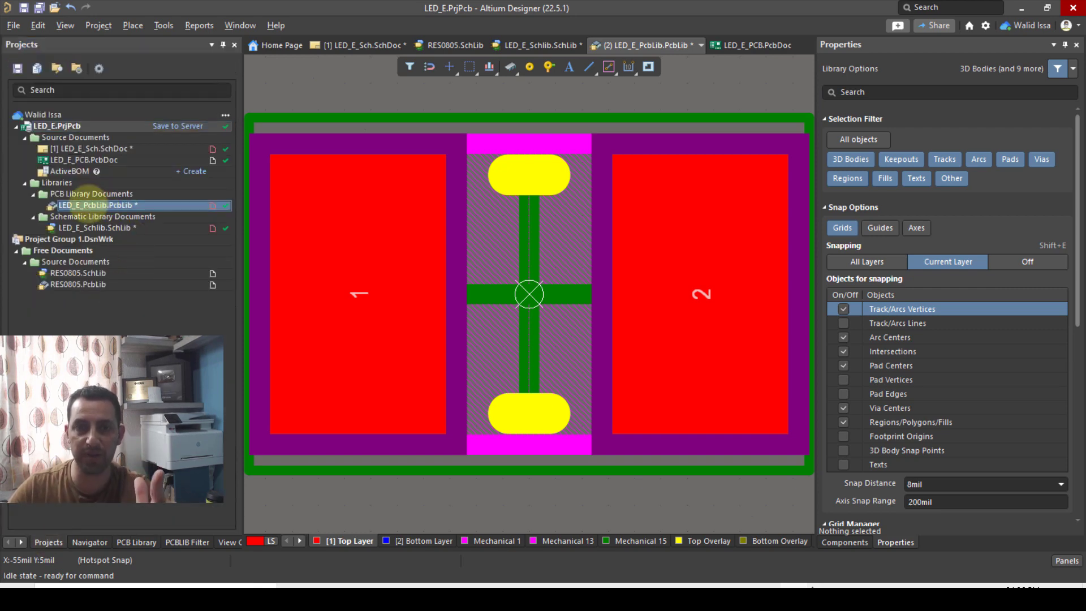
{"action": "left_click", "coordinate": [108, 227]}
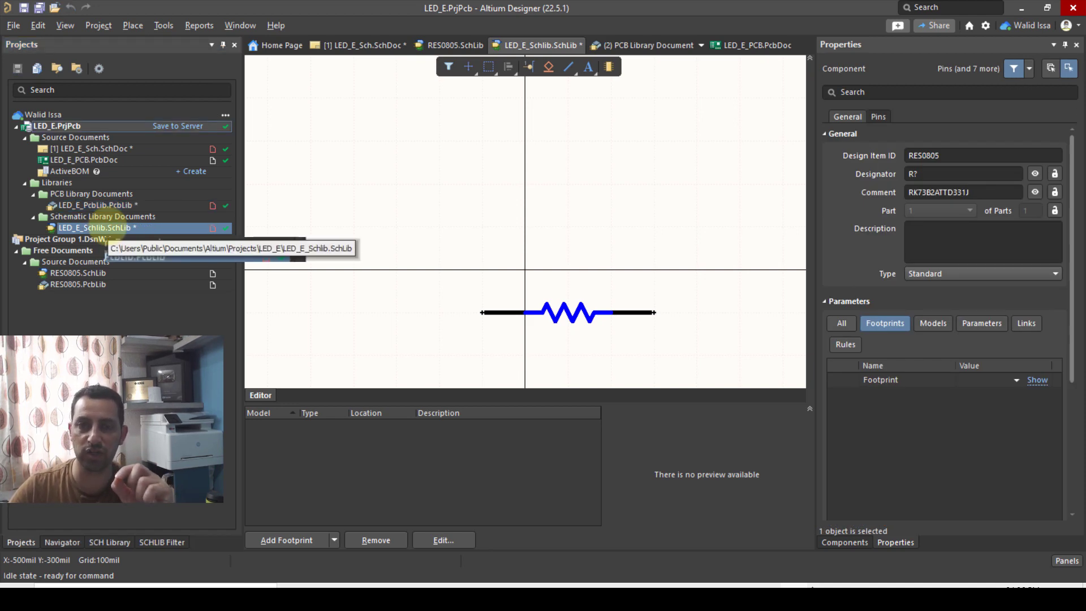
{"action": "left_click", "coordinate": [40, 7]}
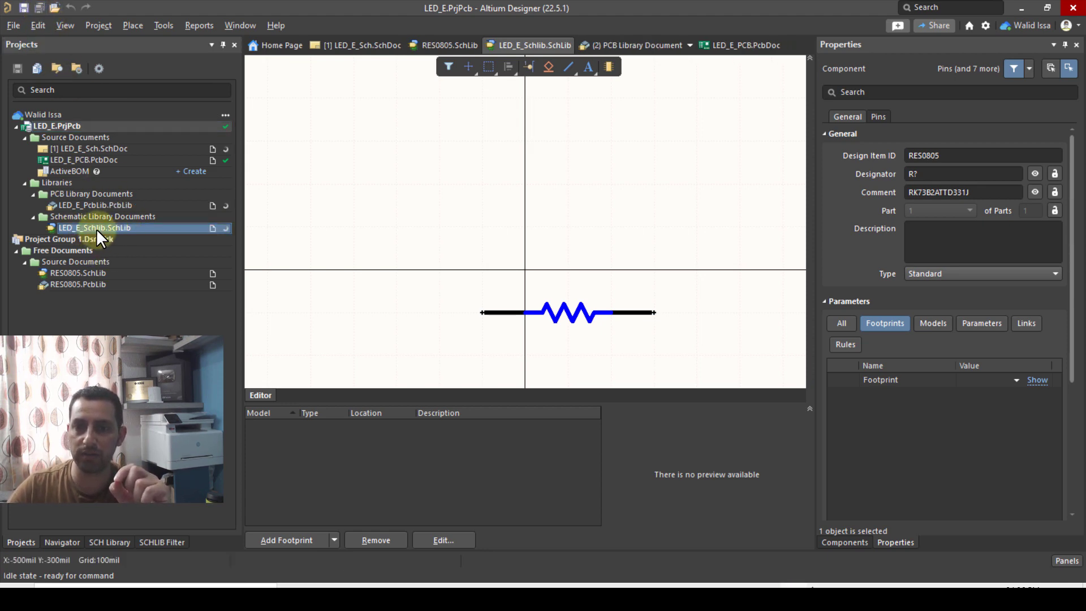
Link the RES0805 footprint from LED_E_PcbLib.PcbLib to the RES0805 component in the schematic library.
{"action": "left_click", "coordinate": [99, 541]}
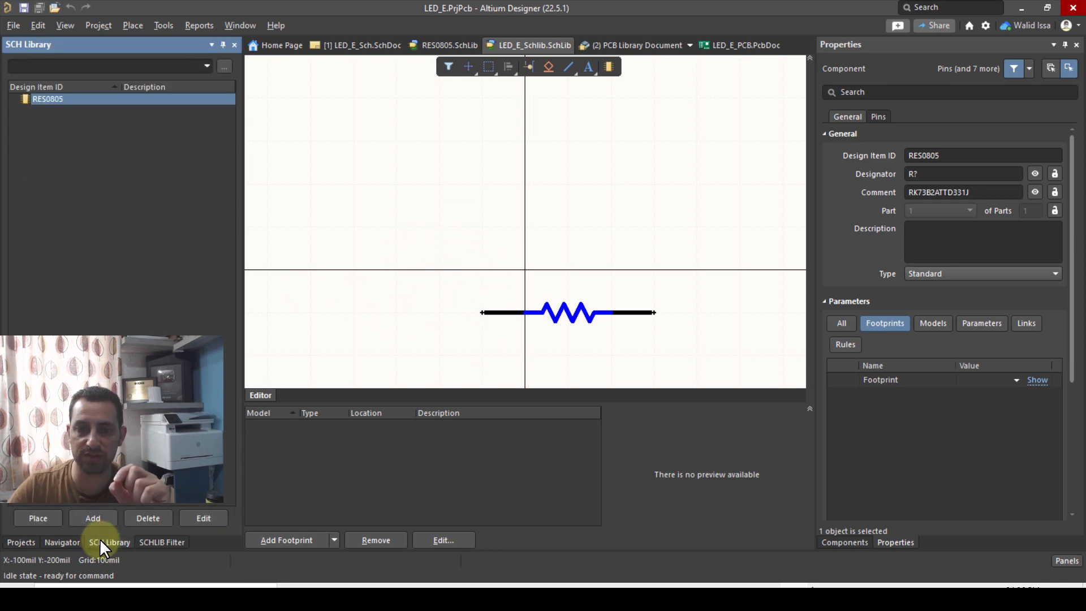
{"action": "left_click", "coordinate": [56, 99]}
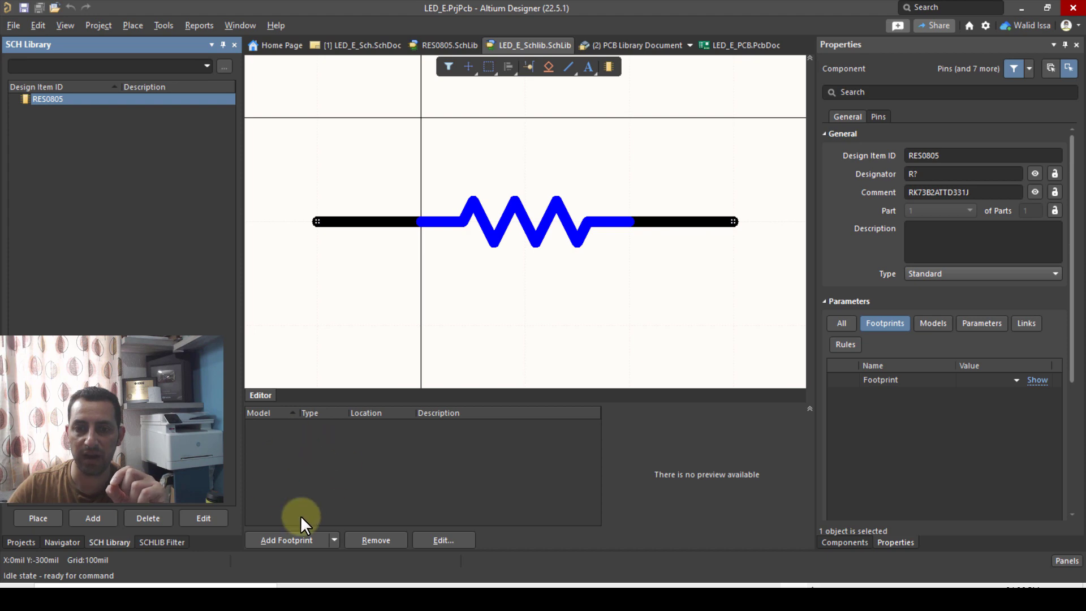
{"action": "left_click", "coordinate": [284, 541]}
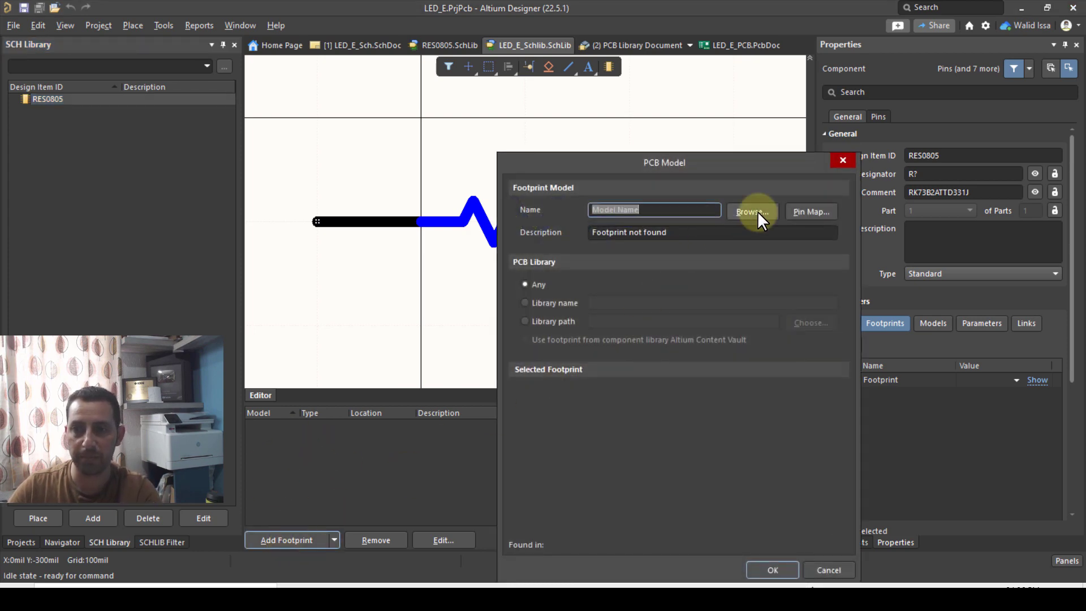
{"action": "left_click", "coordinate": [758, 212]}
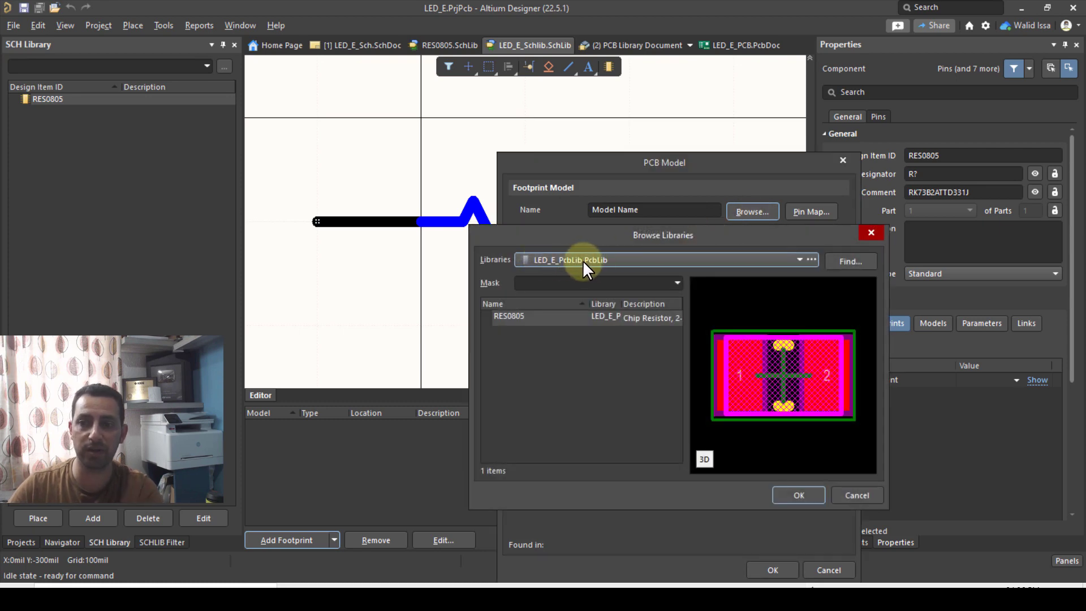
{"action": "left_click", "coordinate": [509, 315]}
{"action": "left_click", "coordinate": [781, 493]}
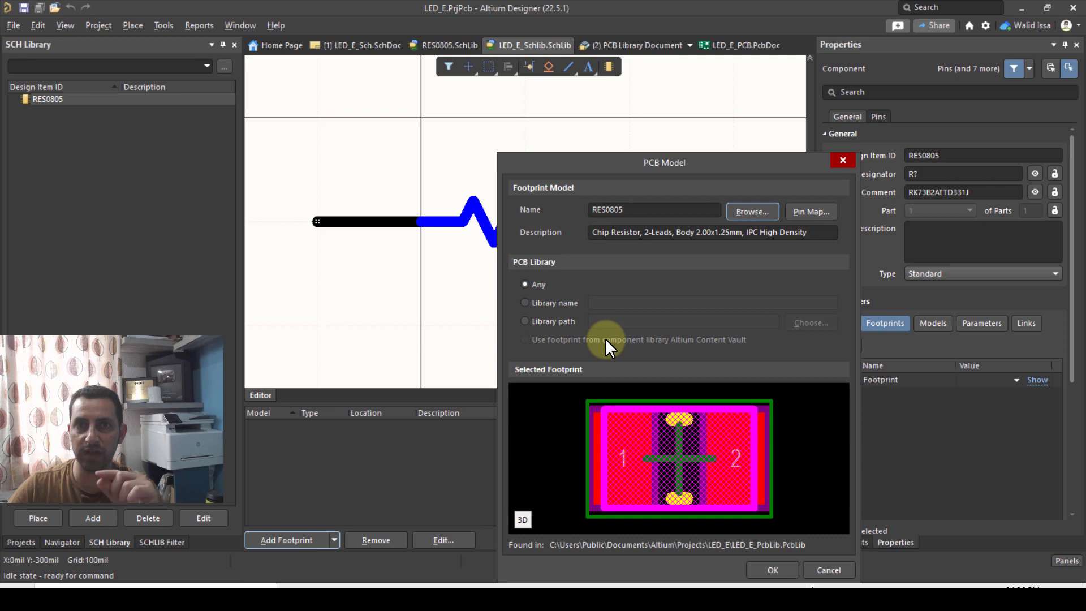
{"action": "left_click", "coordinate": [762, 564]}
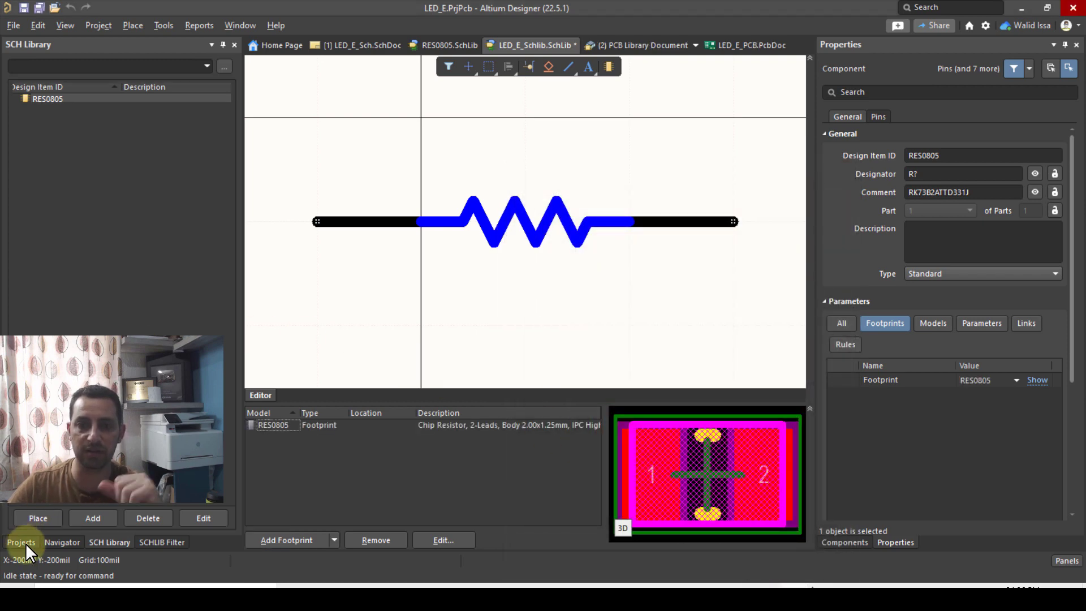
Close all the free source documents, RES0805.SchLib and RES0805.PcbLib.
{"action": "left_click", "coordinate": [26, 542]}
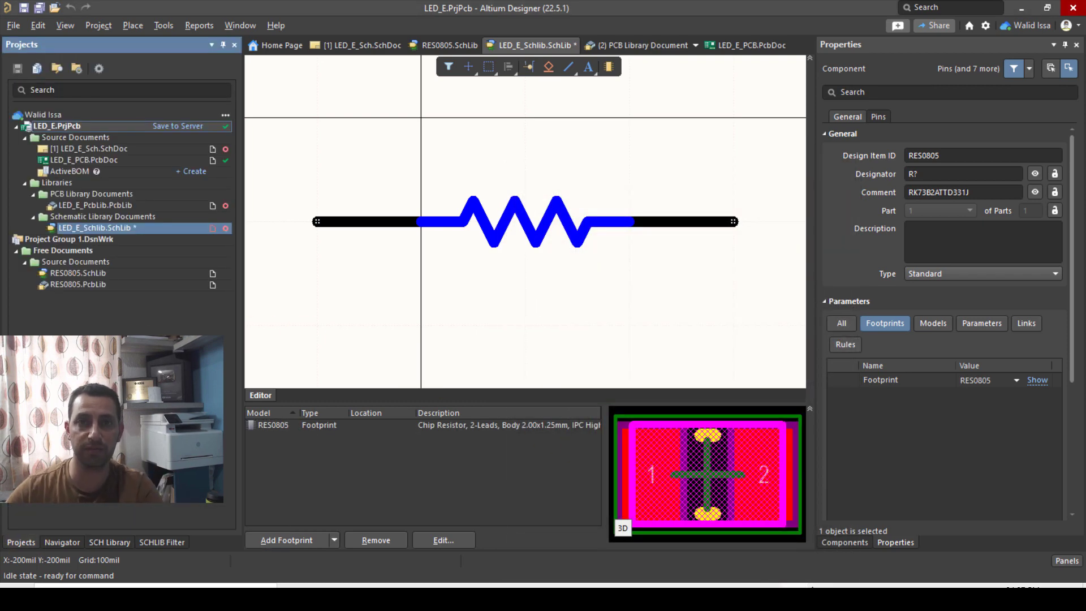
{"action": "left_click", "coordinate": [92, 262]}
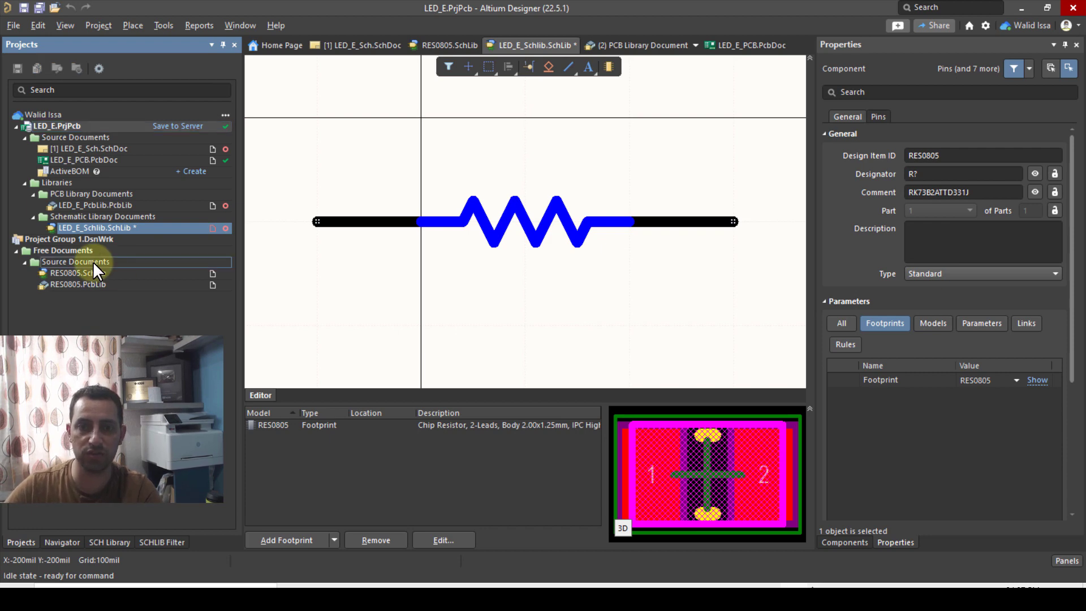
{"action": "right_click", "coordinate": [83, 260]}
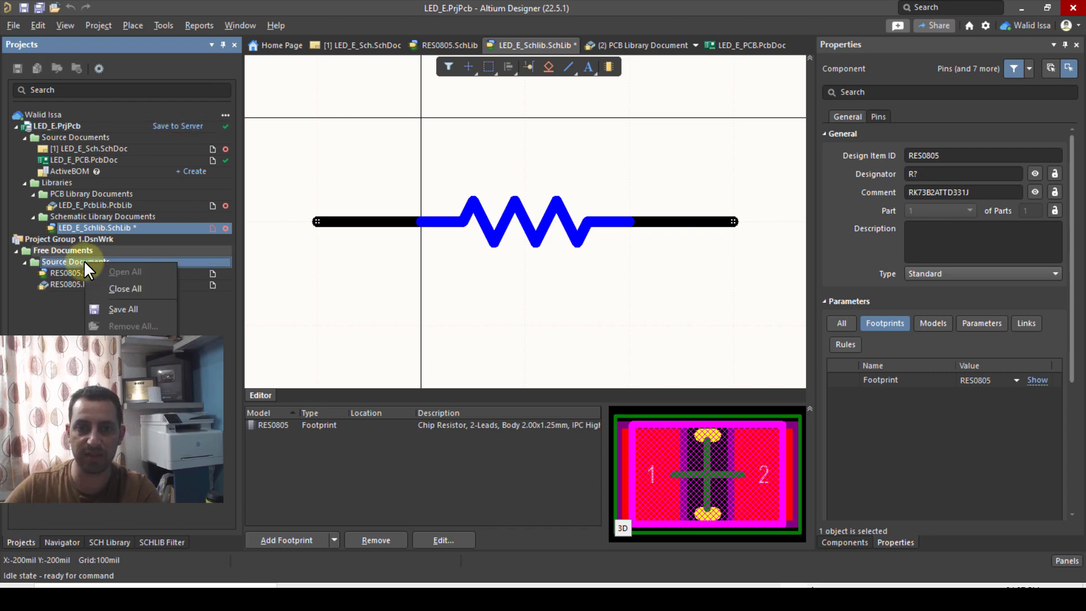
{"action": "left_click", "coordinate": [117, 283]}
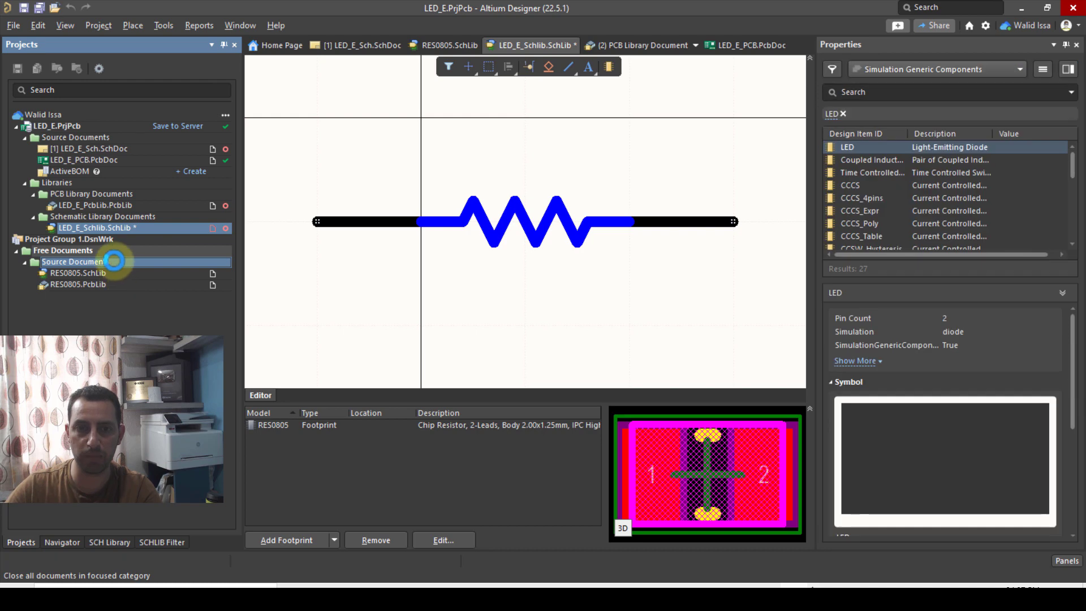
{"action": "left_click", "coordinate": [89, 279]}
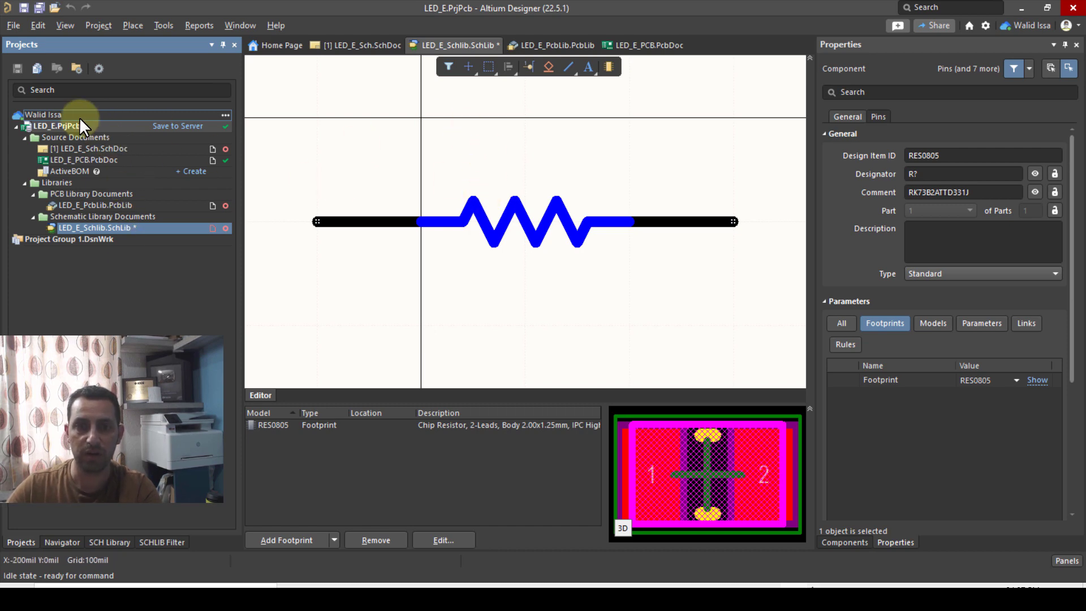
Open LED_E_Sch.SchDoc with LED_E_Schlib.SchLib as the component source, and save all documents.
{"action": "double_click", "coordinate": [82, 148]}
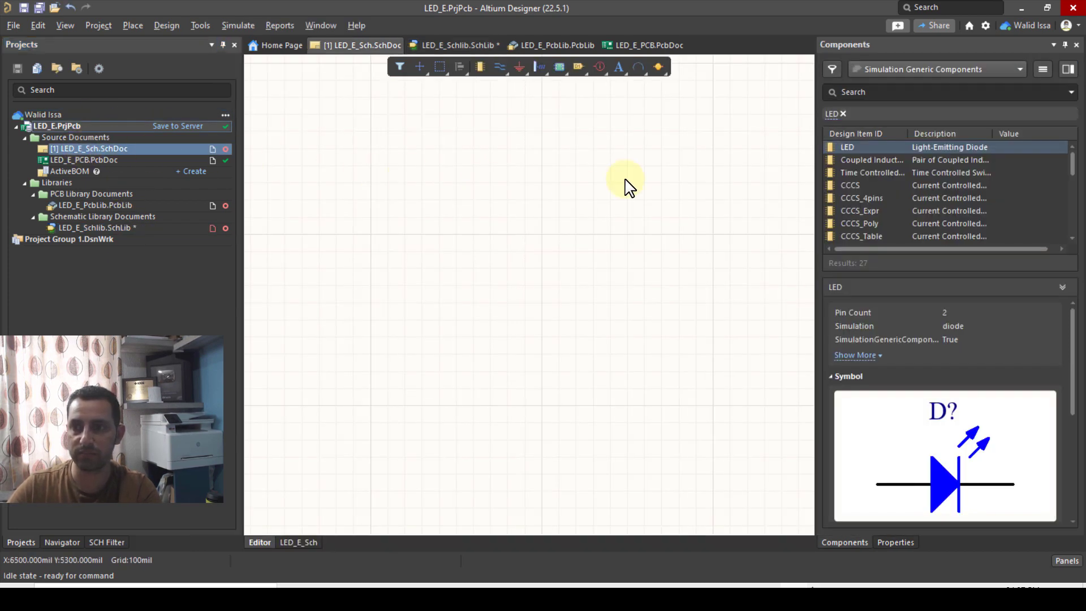
{"action": "left_click", "coordinate": [909, 67]}
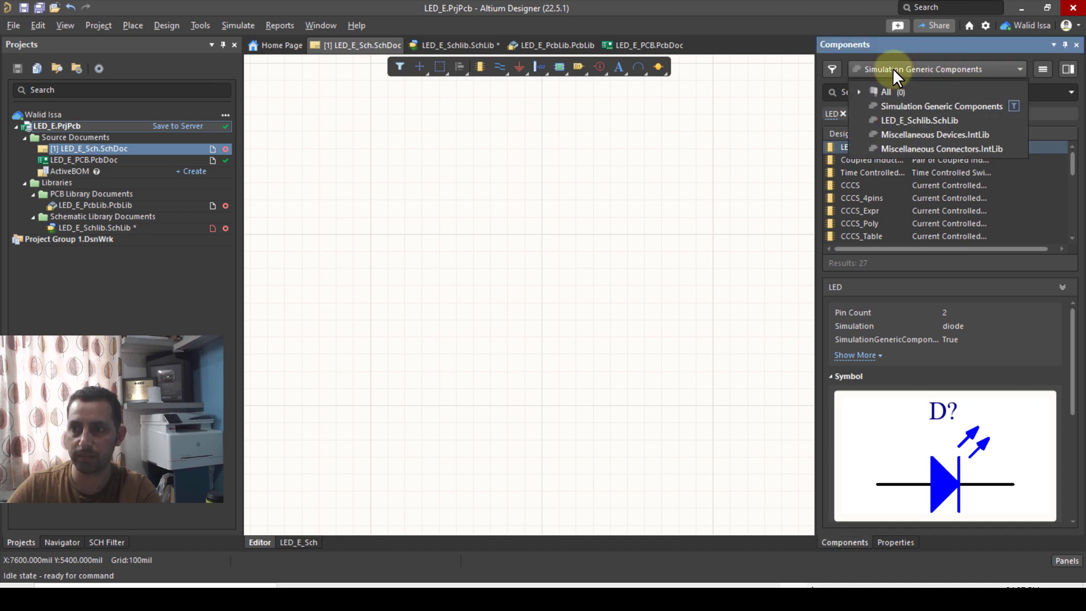
{"action": "left_click", "coordinate": [899, 120]}
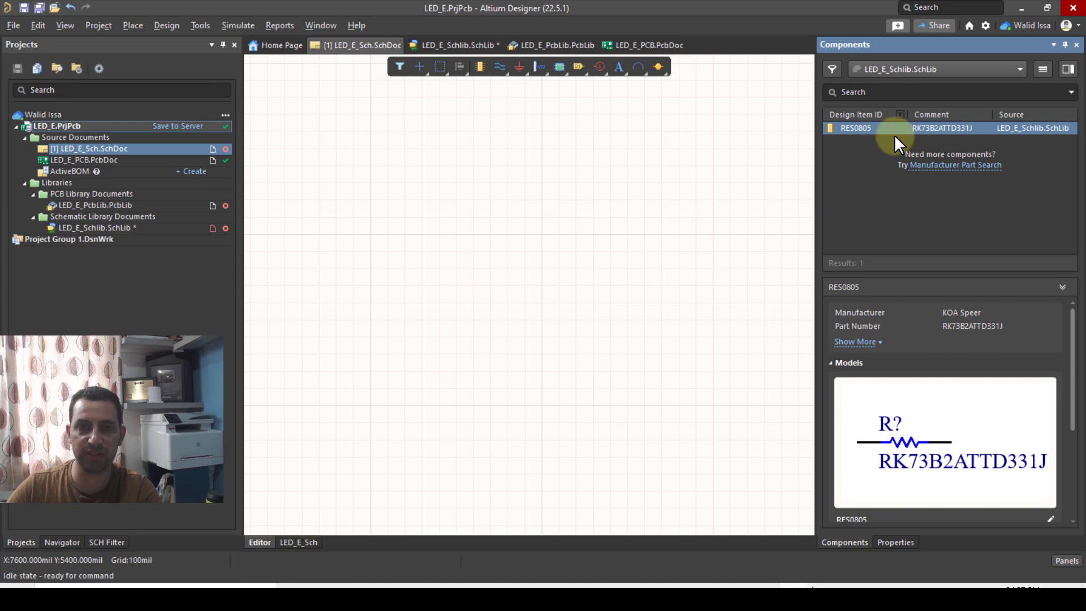
{"action": "left_click", "coordinate": [40, 8]}
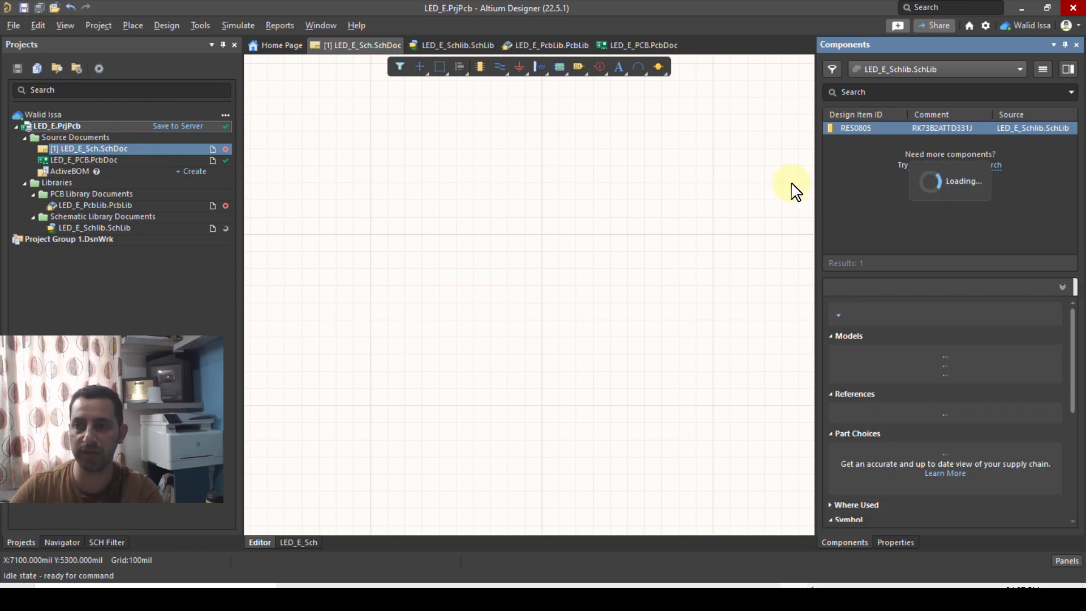
Check the symbol and footprint previews of RES0805 and place the resistor on the schematic sheet.
{"action": "scroll", "coordinate": [930, 352], "scroll_direction": "down", "scroll_amount": 3}
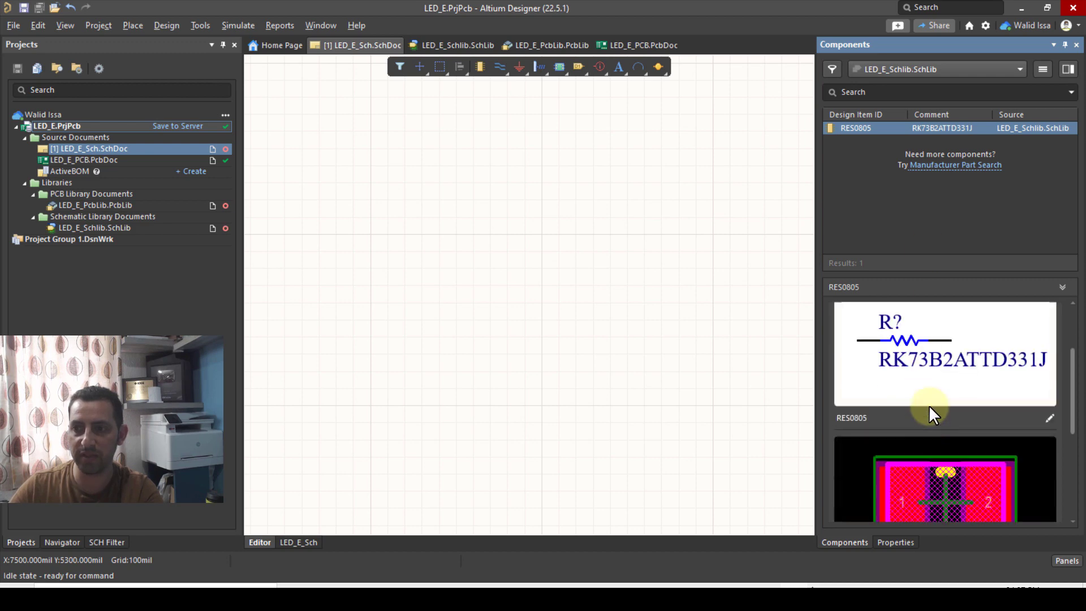
{"action": "scroll", "coordinate": [936, 350], "scroll_direction": "down", "scroll_amount": 2}
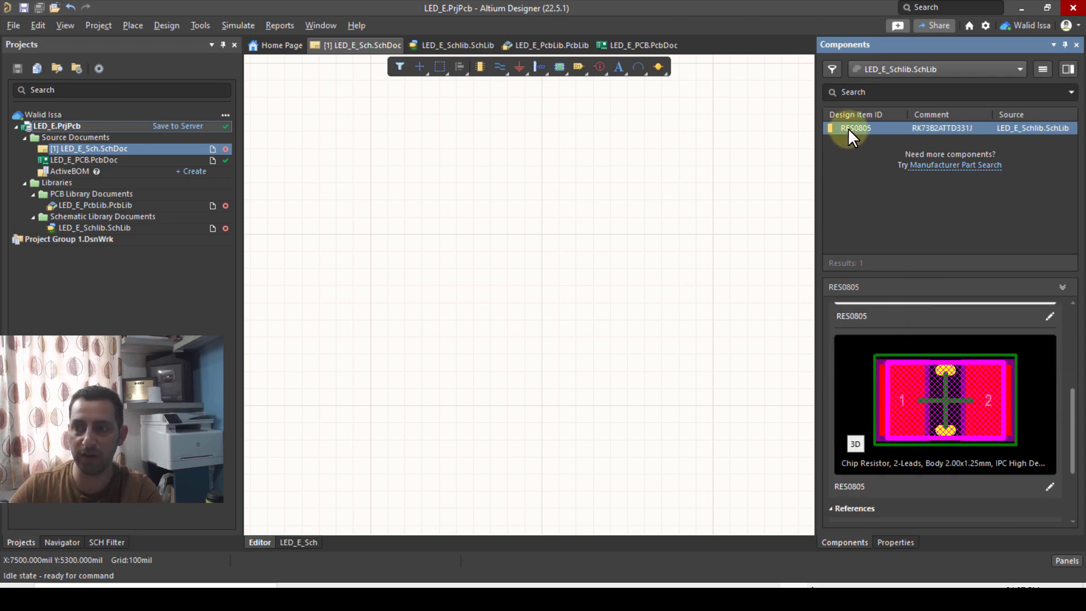
{"action": "left_click_drag", "start_coordinate": [863, 128], "coordinate": [509, 241]}
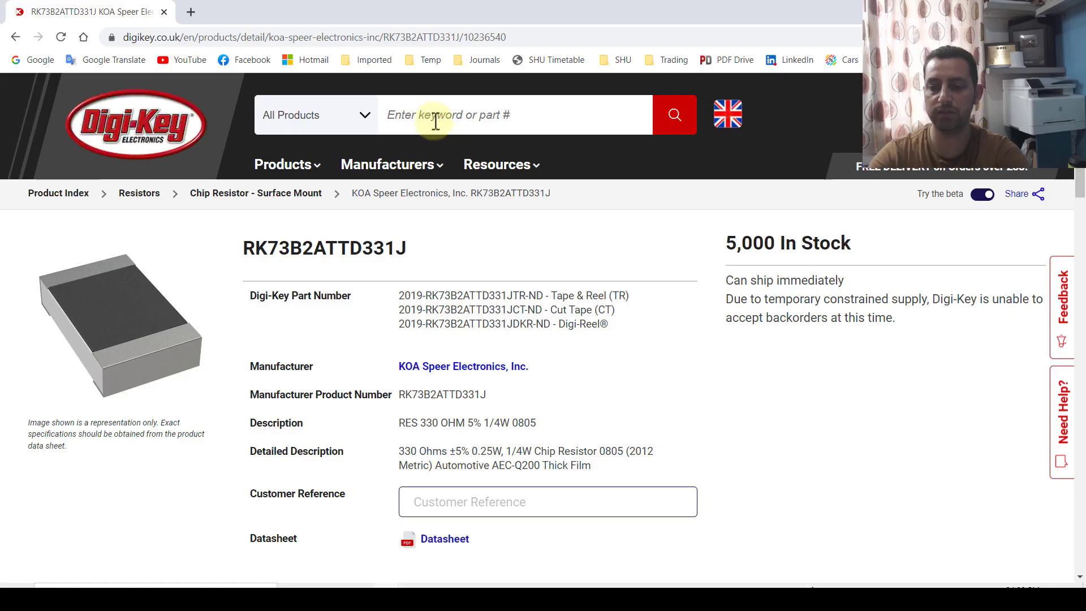
In the browser, search Digi-Key for "LED 5mm" and open the LED Indication - Discrete category.
{"action": "type", "text": "LED 5mm"}
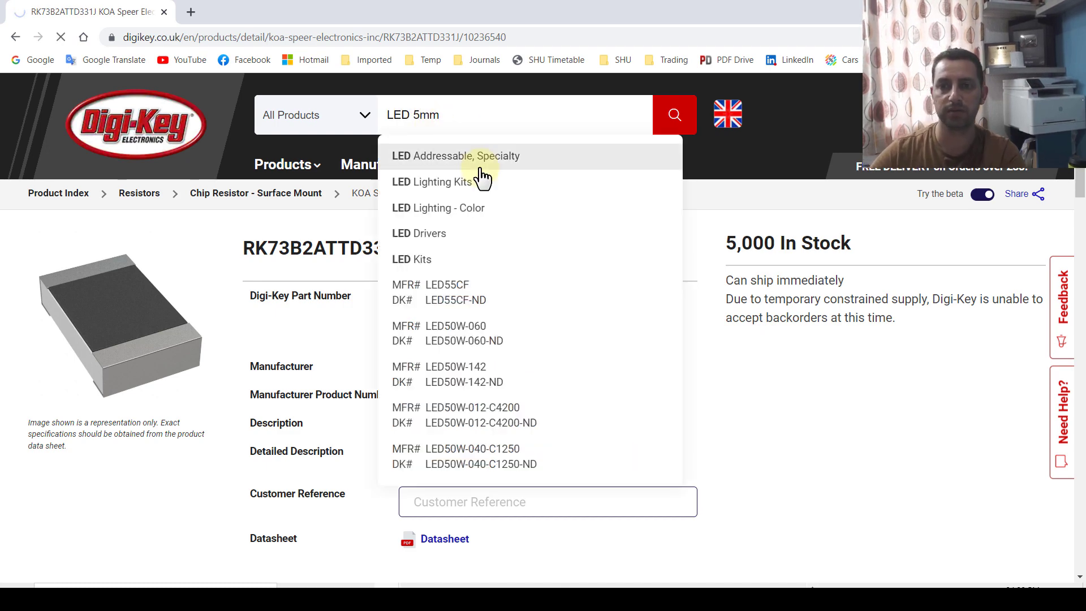
{"action": "left_click", "coordinate": [480, 156]}
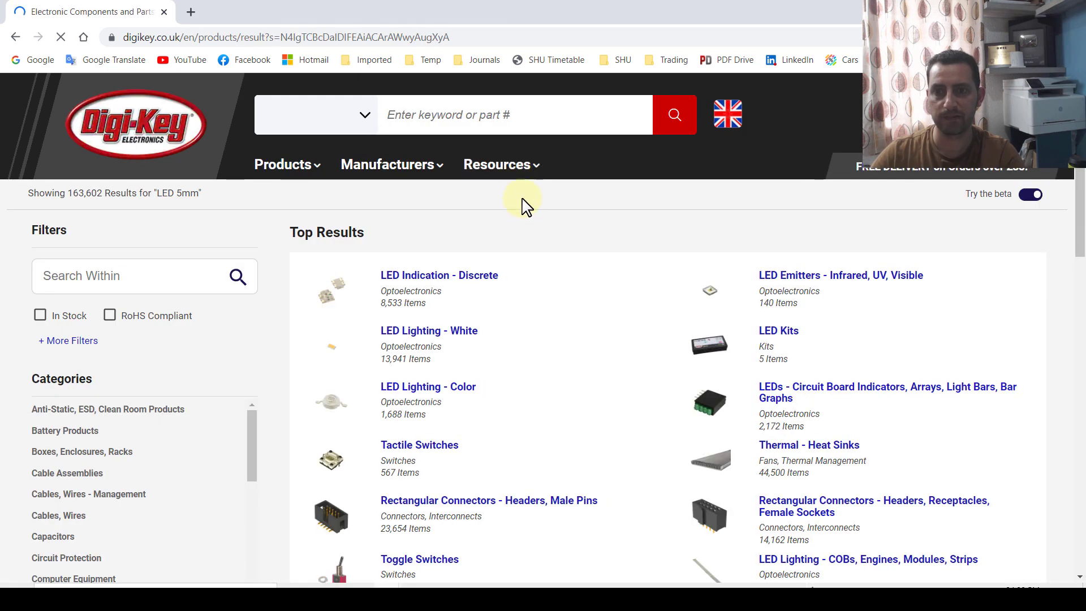
{"action": "left_click", "coordinate": [480, 278]}
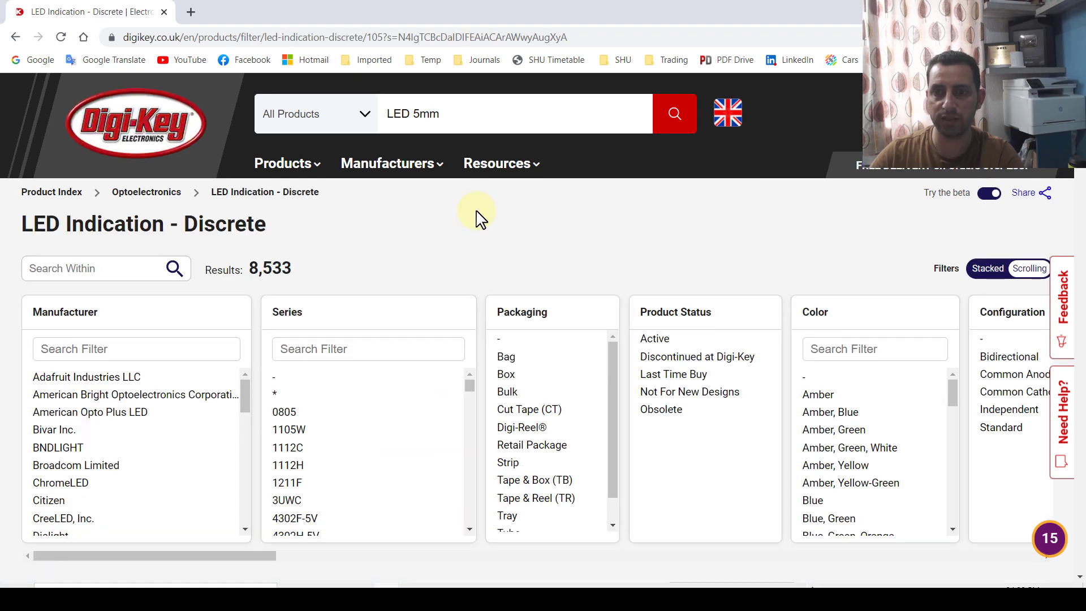
Select Red as the color filter for the discrete indication LEDs.
{"action": "scroll", "coordinate": [481, 218], "scroll_direction": "down", "scroll_amount": 2}
{"action": "scroll", "coordinate": [481, 263], "scroll_direction": "down", "scroll_amount": 1}
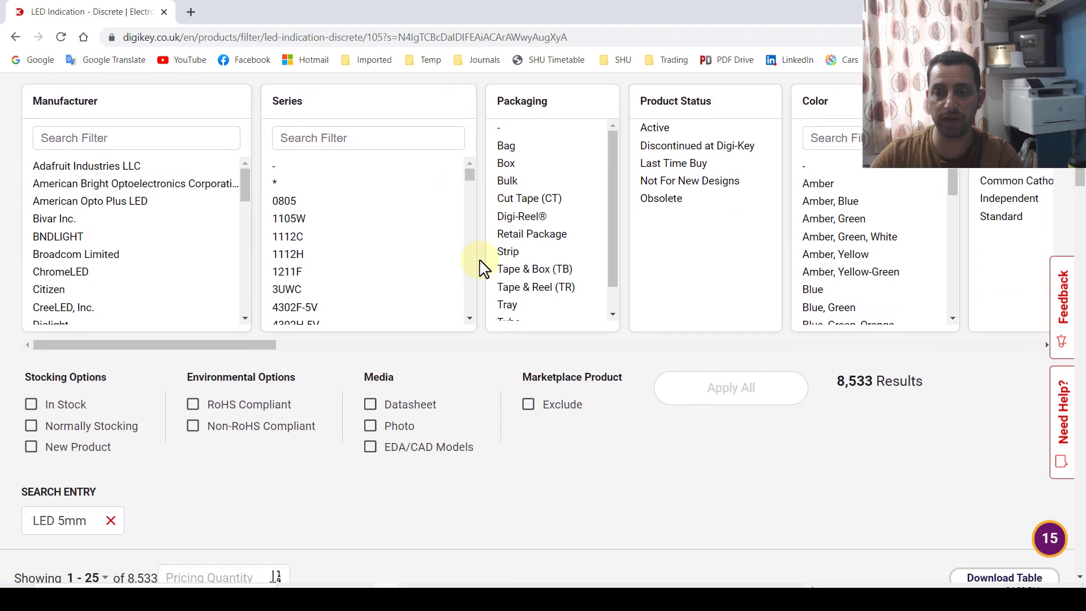
{"action": "scroll", "coordinate": [478, 262], "scroll_direction": "up", "scroll_amount": 1}
{"action": "left_click_drag", "start_coordinate": [256, 417], "coordinate": [390, 417]}
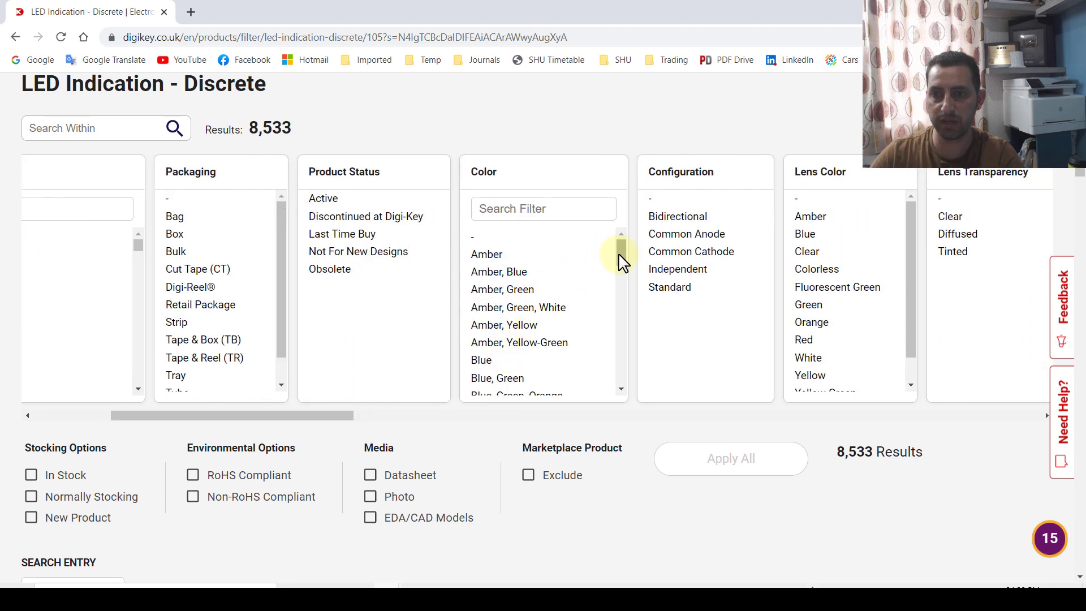
{"action": "left_click_drag", "start_coordinate": [621, 244], "coordinate": [625, 327]}
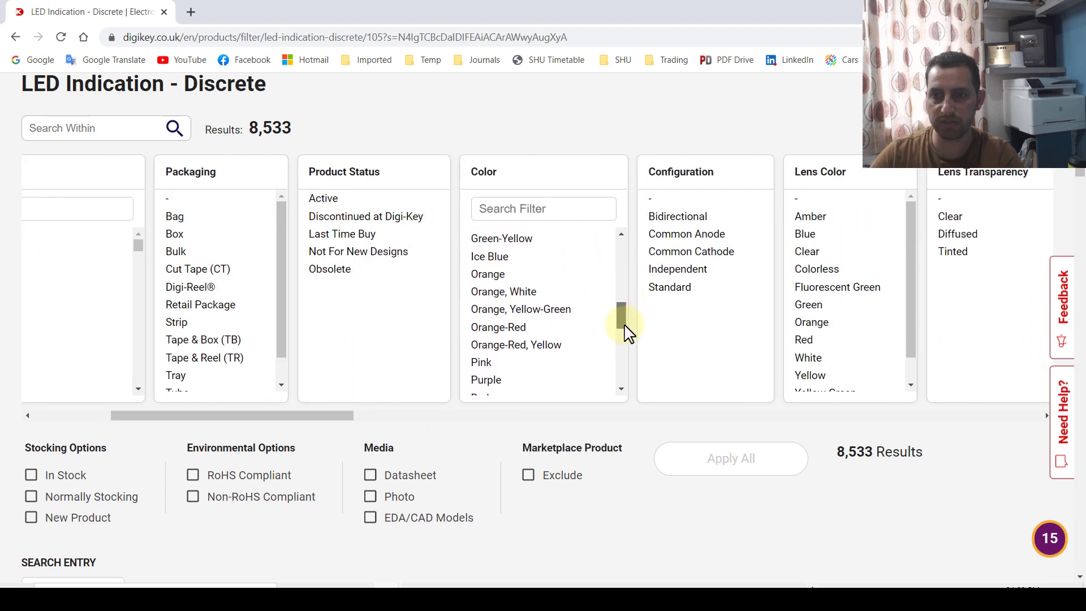
{"action": "scroll", "coordinate": [562, 317], "scroll_direction": "down", "scroll_amount": 1}
{"action": "scroll", "coordinate": [566, 319], "scroll_direction": "down", "scroll_amount": 1}
{"action": "left_click", "coordinate": [480, 273]}
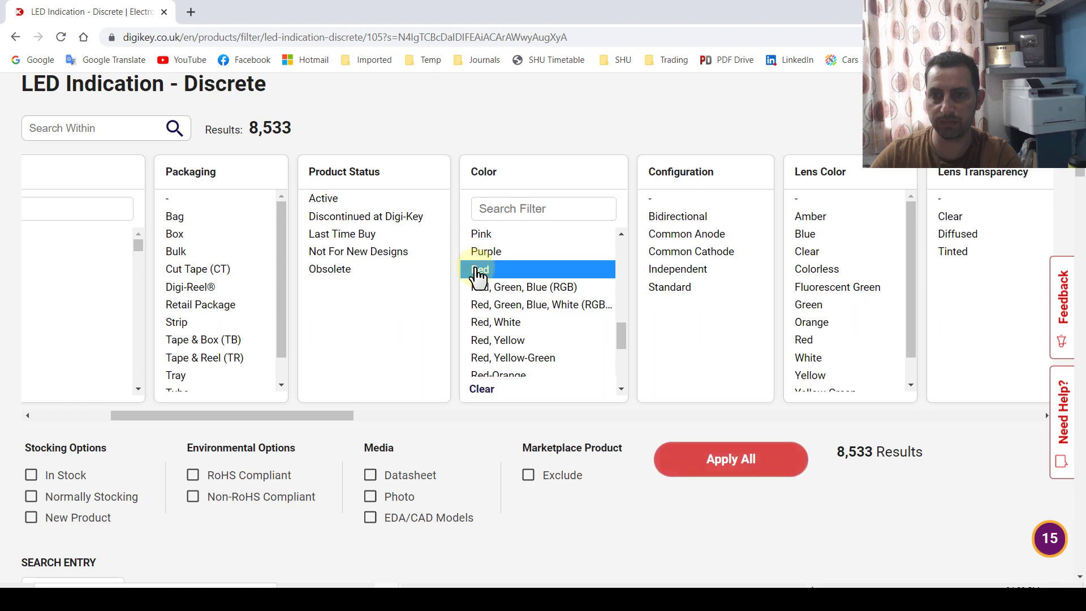
Limit the red LED listing to In Stock parts with EDA/CAD Models and apply all filters.
{"action": "scroll", "coordinate": [346, 419], "scroll_direction": "down", "scroll_amount": 2}
{"action": "scroll", "coordinate": [346, 420], "scroll_direction": "down", "scroll_amount": 1}
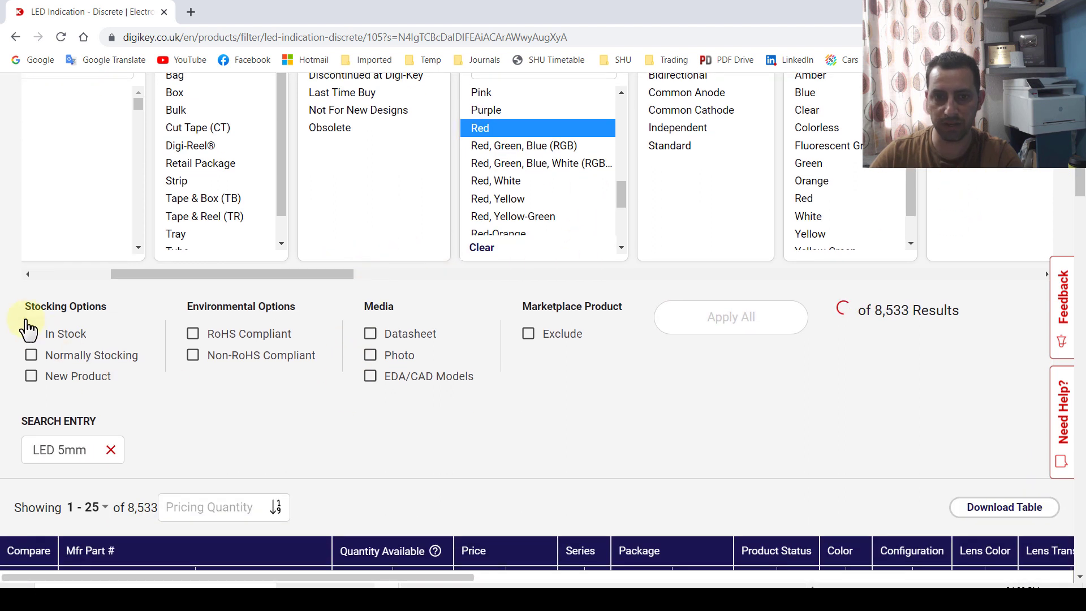
{"action": "left_click", "coordinate": [31, 333]}
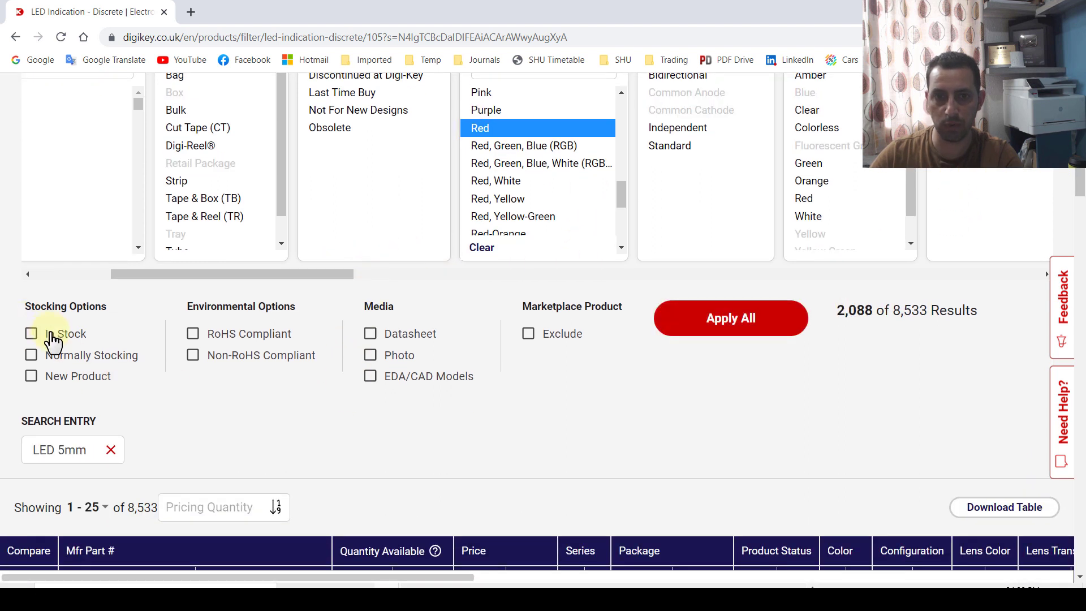
{"action": "left_click", "coordinate": [454, 385]}
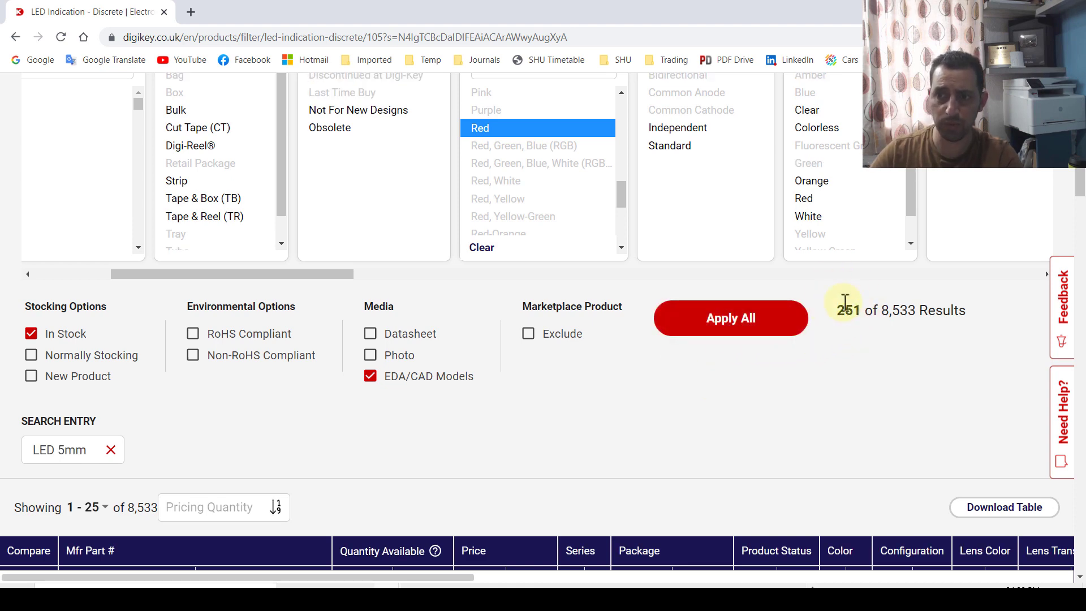
{"action": "left_click", "coordinate": [747, 328]}
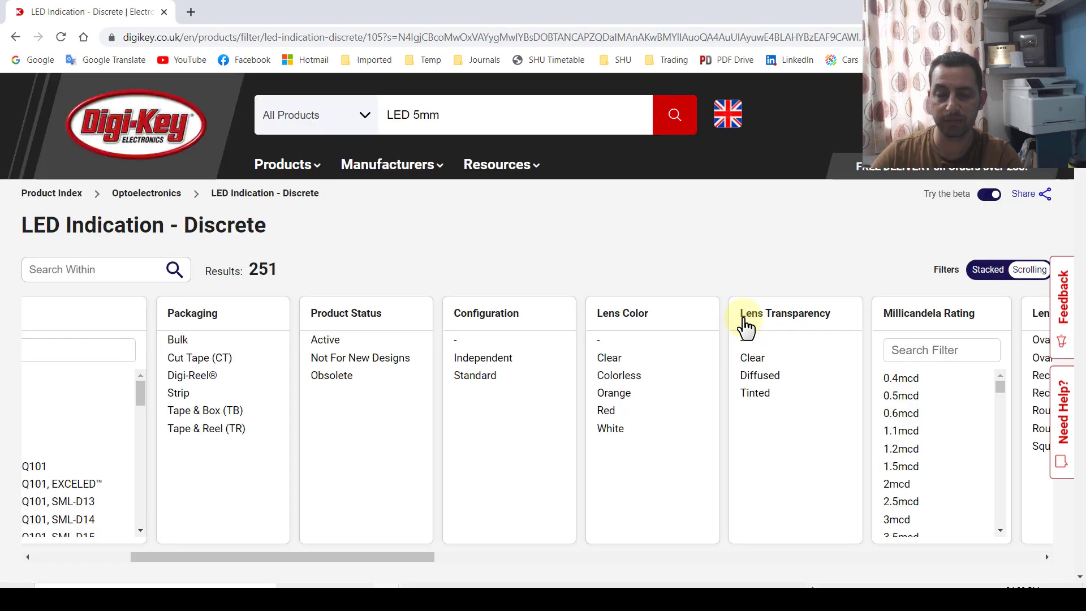
Browse the filtered red 5 mm LEDs, open the EALP05RDHRA2 product page, and copy its Digi-Key part number.
{"action": "scroll", "coordinate": [571, 266], "scroll_direction": "down", "scroll_amount": 12}
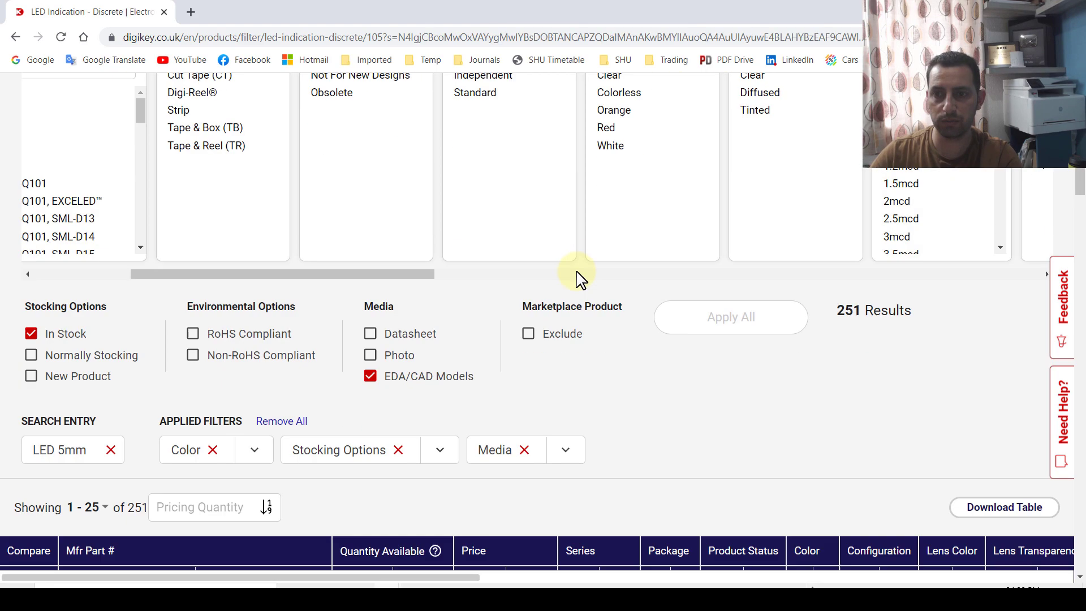
{"action": "scroll", "coordinate": [330, 286], "scroll_direction": "down", "scroll_amount": 11}
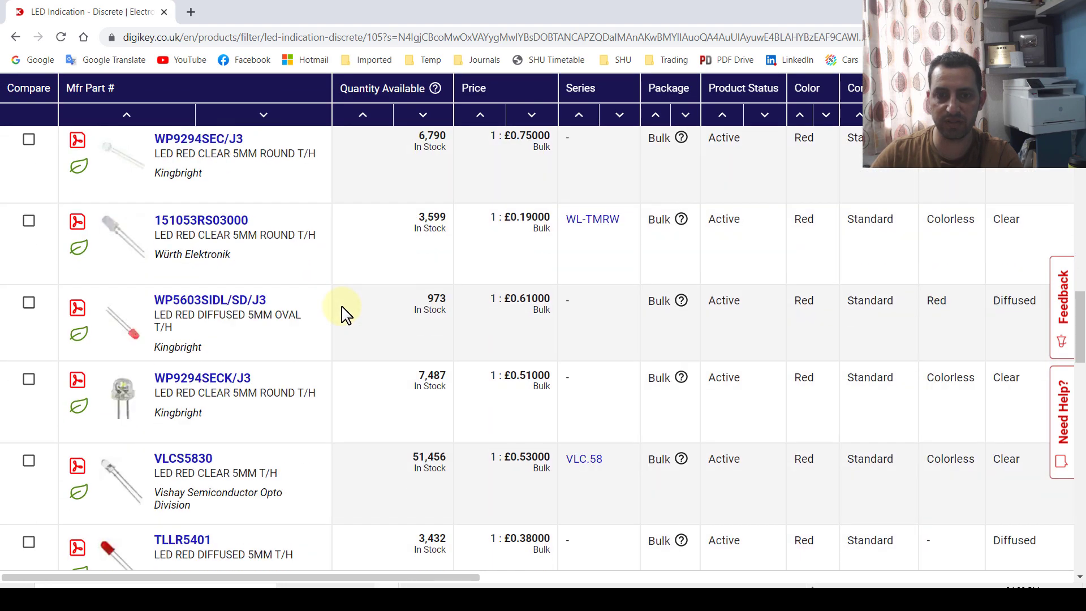
{"action": "scroll", "coordinate": [347, 311], "scroll_direction": "up", "scroll_amount": 12}
{"action": "scroll", "coordinate": [348, 339], "scroll_direction": "down", "scroll_amount": 1}
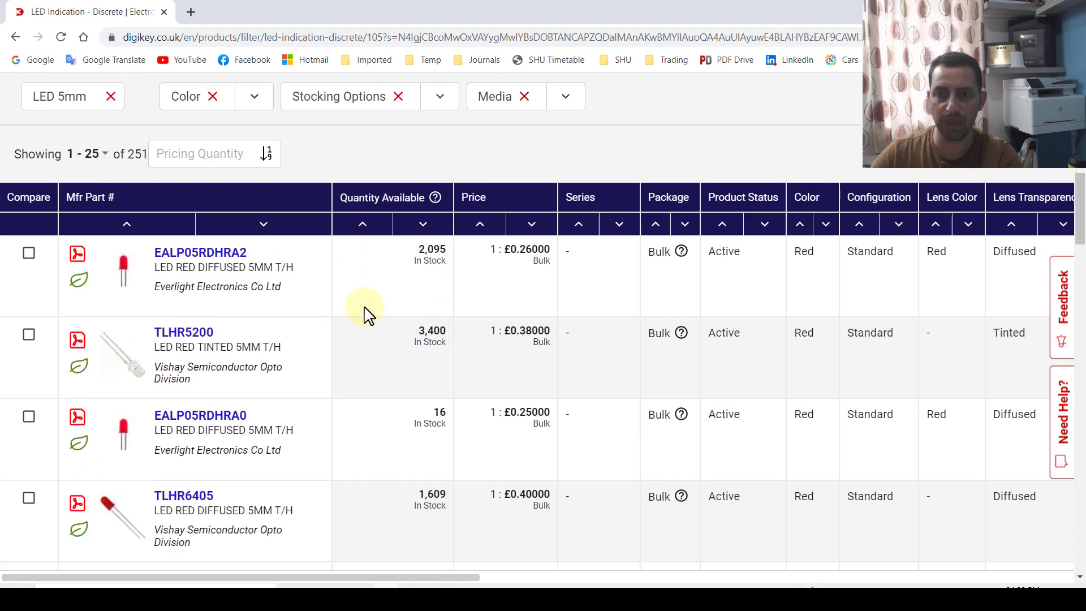
{"action": "left_click", "coordinate": [181, 254]}
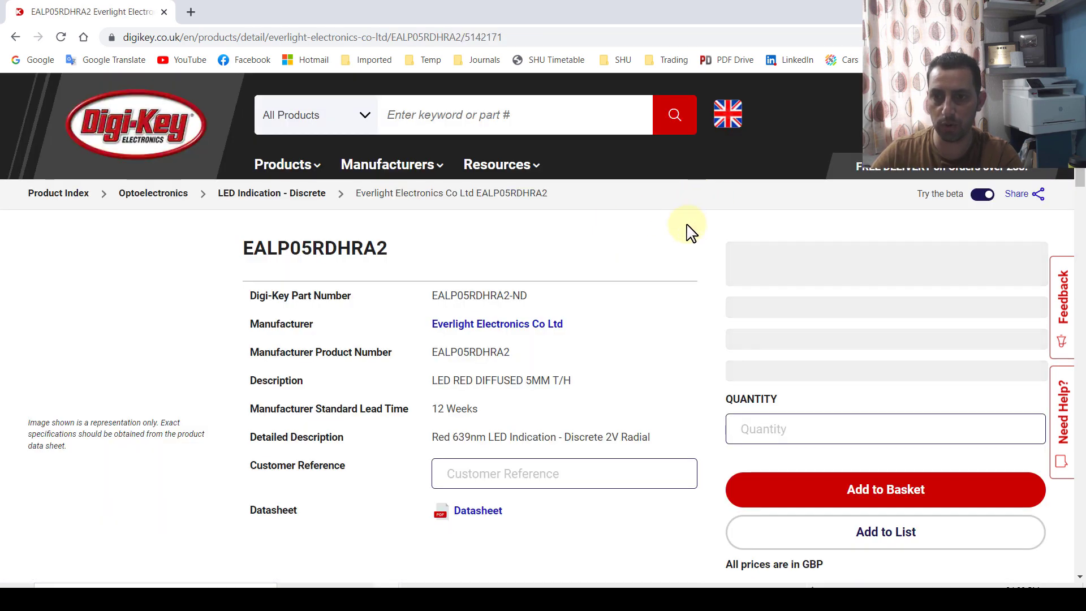
{"action": "mouse_move", "coordinate": [514, 308]}
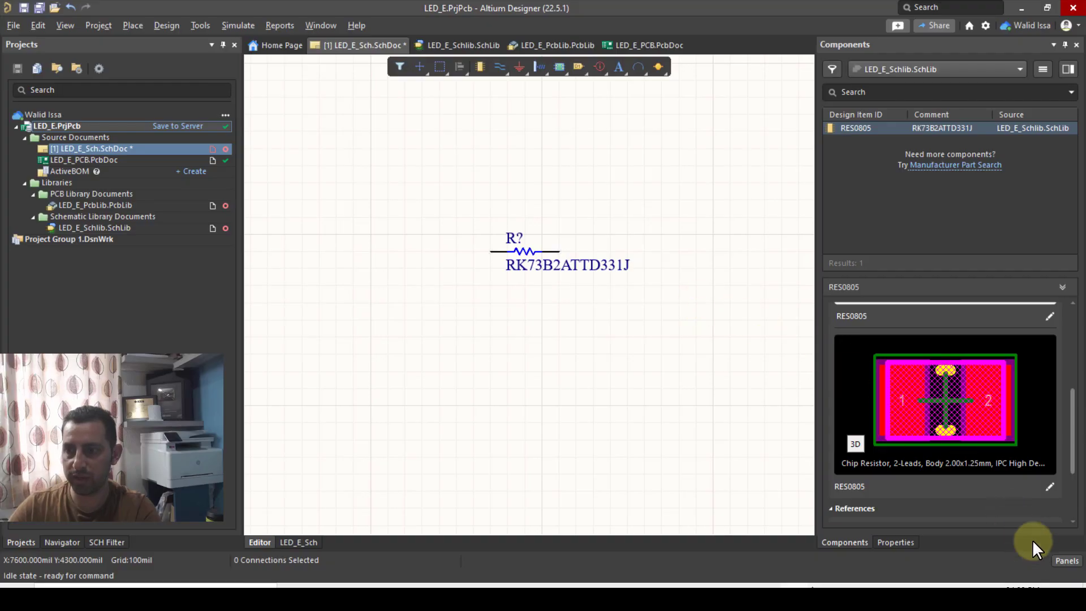
Switch to Altium Designer, open Manufacturer Part Search, and search for EALP05RDHRA2-ND.
{"action": "left_click", "coordinate": [1057, 560]}
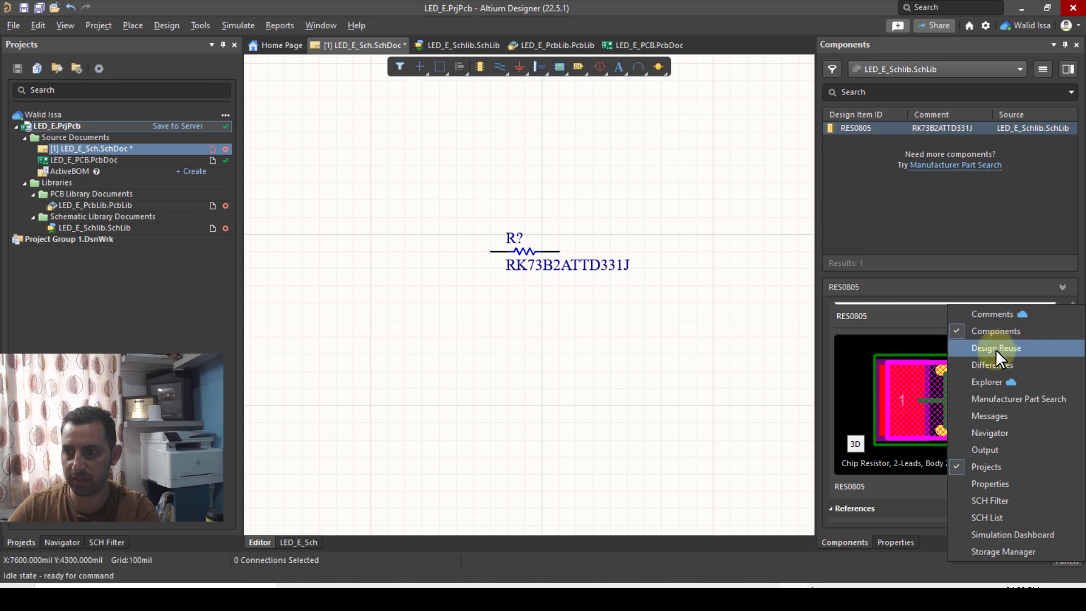
{"action": "left_click", "coordinate": [1007, 399]}
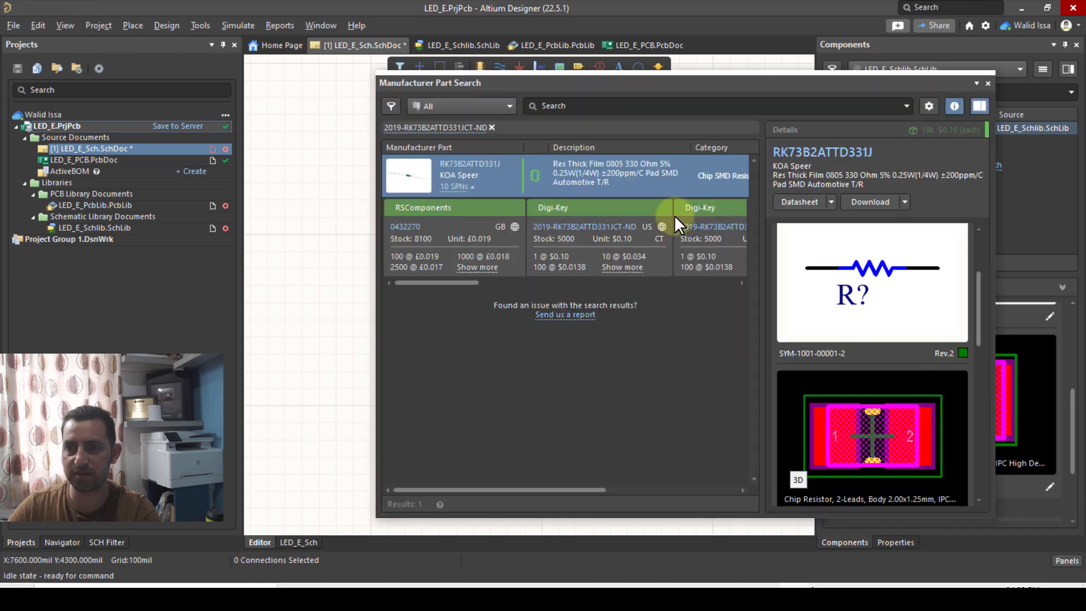
{"action": "left_click", "coordinate": [601, 103]}
{"action": "key", "text": "ctrl+v"}
{"action": "key", "text": "Return"}
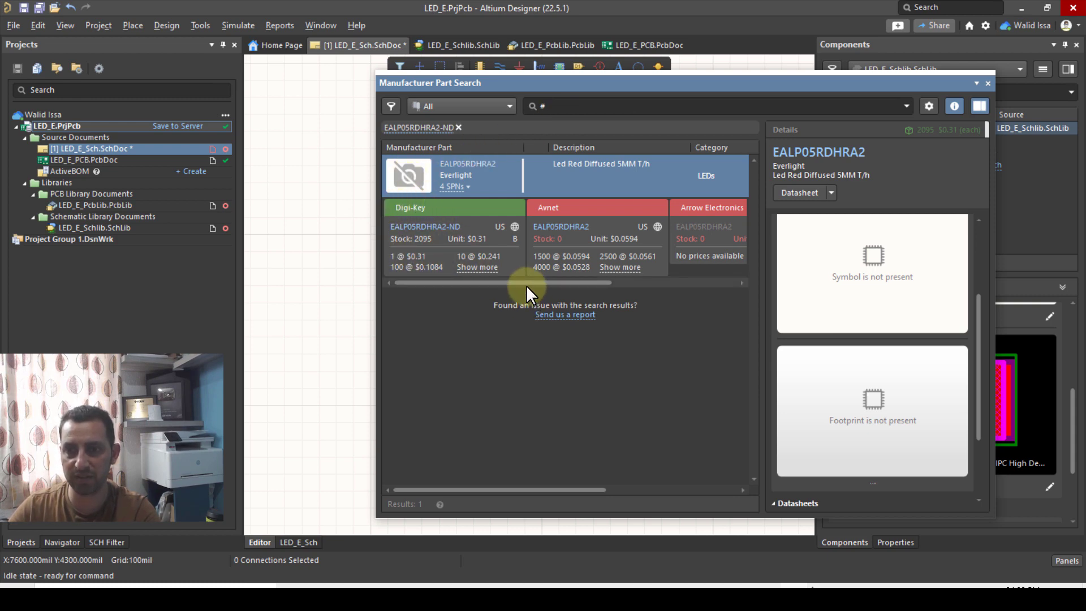
Examine the EALP05RDHRA2 part details for a symbol, a footprint and datasheet sources.
{"action": "left_click_drag", "start_coordinate": [526, 283], "coordinate": [471, 283]}
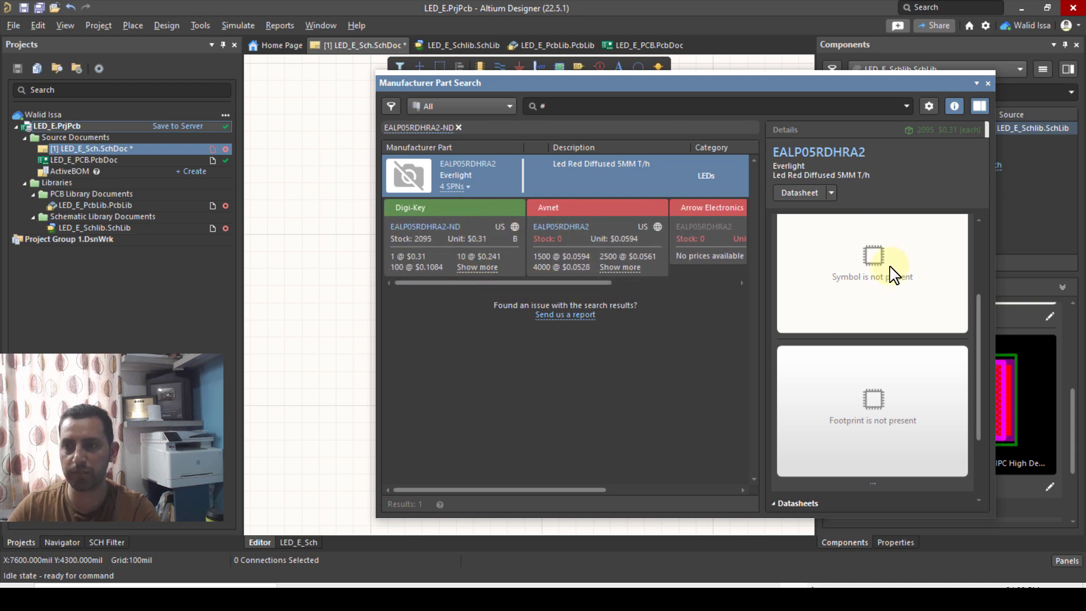
{"action": "scroll", "coordinate": [878, 302], "scroll_direction": "up", "scroll_amount": 3}
{"action": "scroll", "coordinate": [877, 298], "scroll_direction": "down", "scroll_amount": 2}
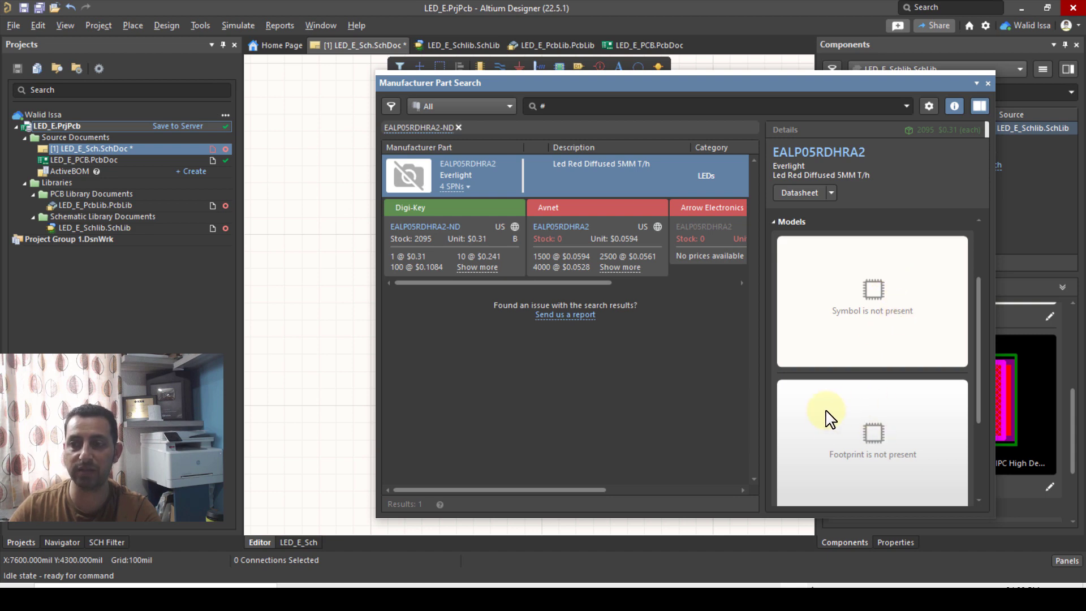
{"action": "scroll", "coordinate": [902, 396], "scroll_direction": "up", "scroll_amount": 1}
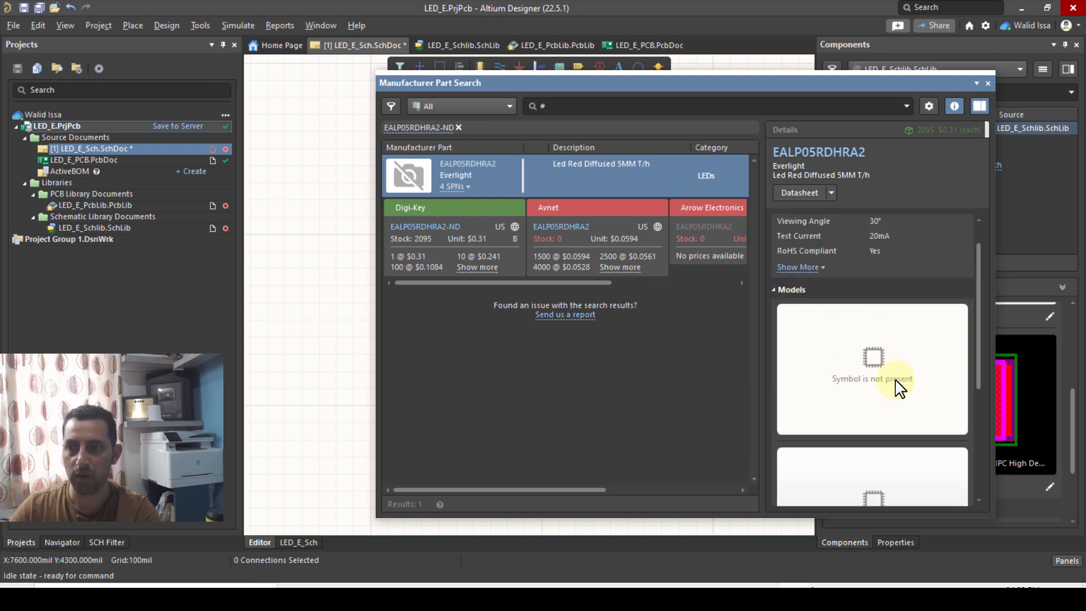
{"action": "left_click", "coordinate": [831, 193]}
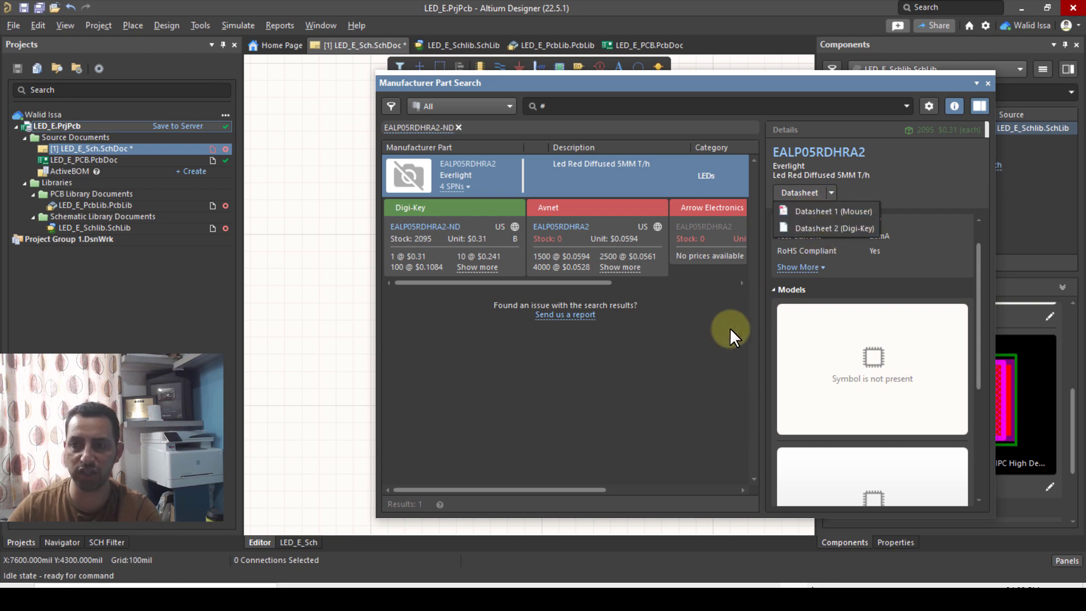
{"action": "left_click", "coordinate": [708, 346]}
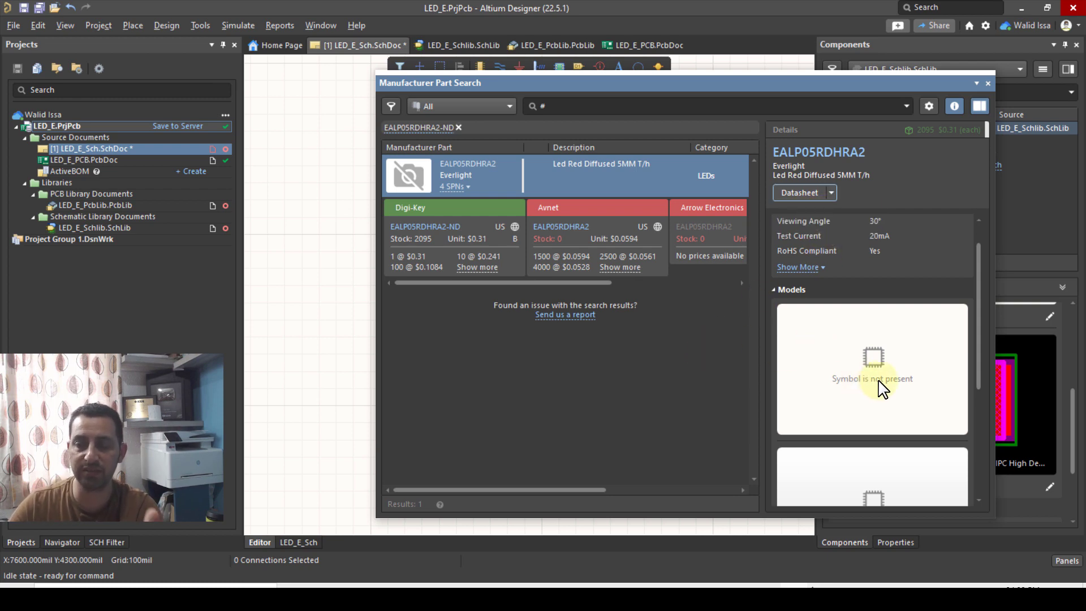
{"action": "scroll", "coordinate": [878, 389], "scroll_direction": "down", "scroll_amount": 3}
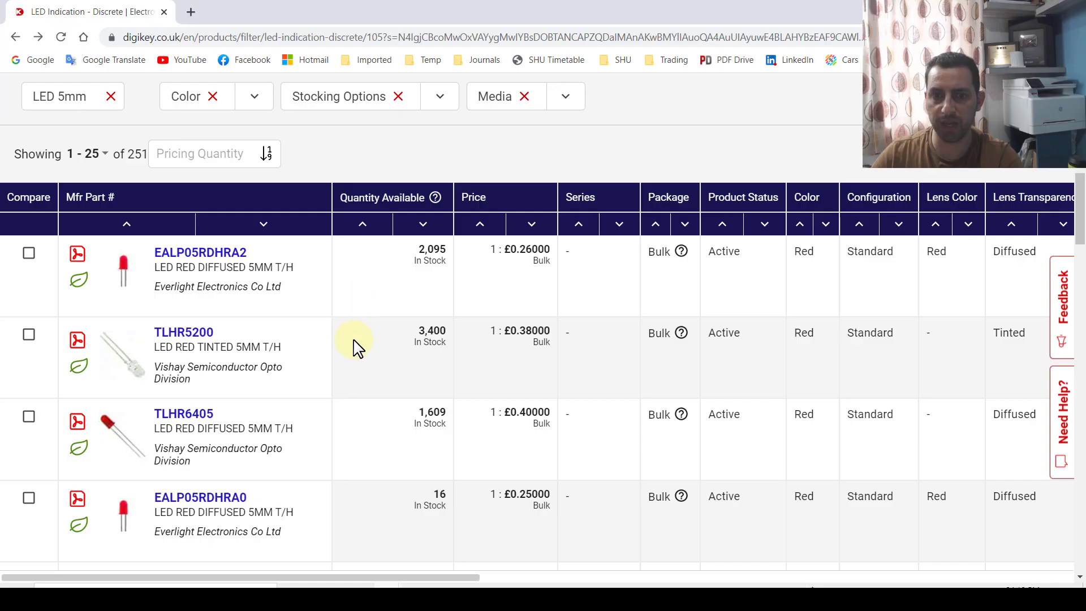
Return to the Digi-Key LED results, open Würth Elektronik 151051RS11000, and copy its Digi-Key part number.
{"action": "scroll", "coordinate": [357, 347], "scroll_direction": "down", "scroll_amount": 8}
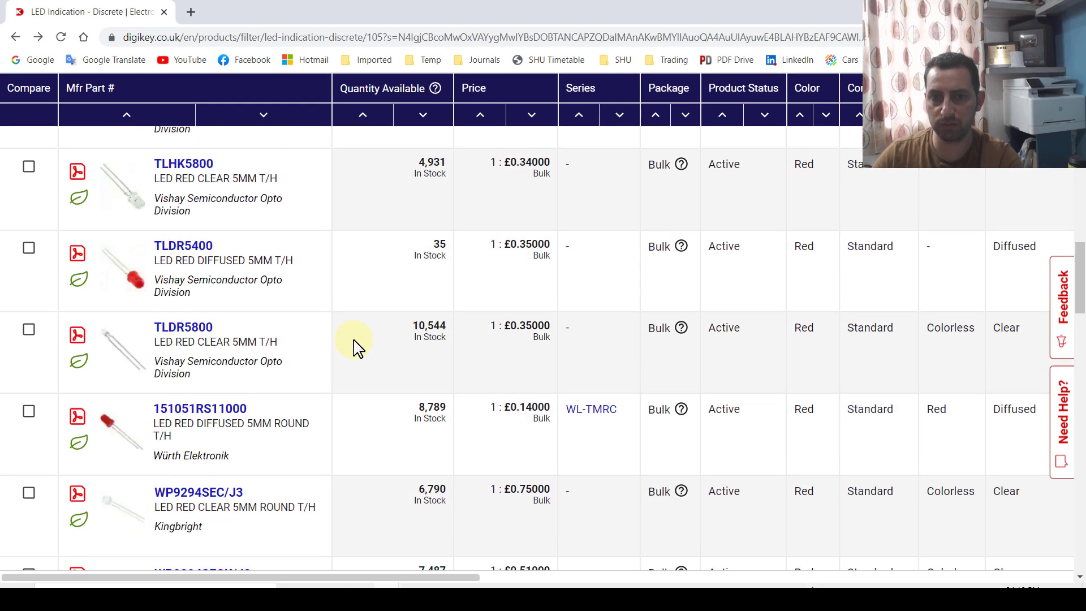
{"action": "scroll", "coordinate": [357, 346], "scroll_direction": "down", "scroll_amount": 4}
{"action": "scroll", "coordinate": [356, 346], "scroll_direction": "up", "scroll_amount": 1}
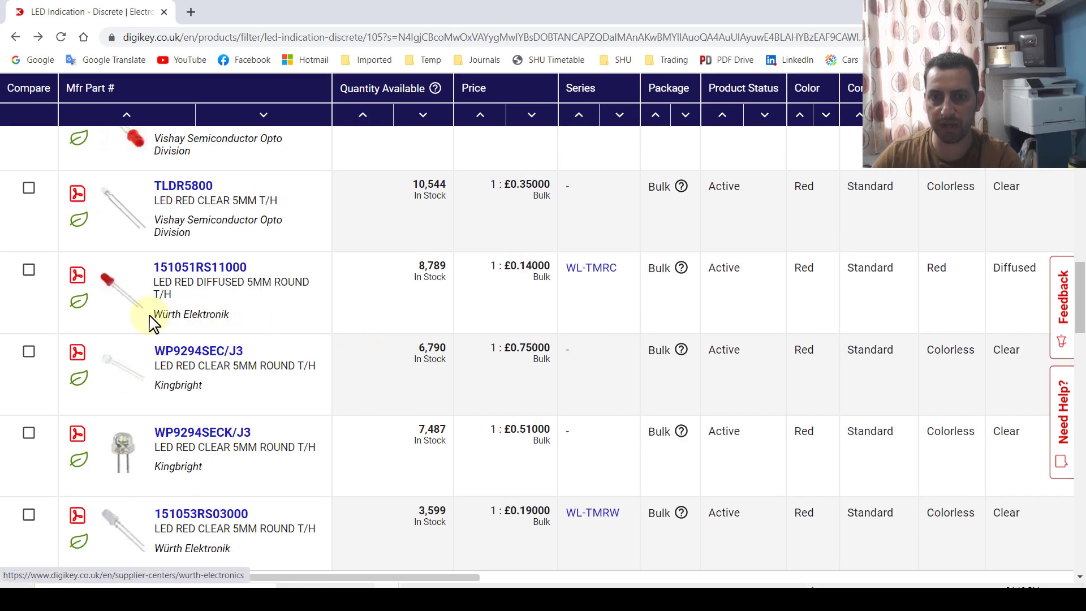
{"action": "left_click", "coordinate": [192, 268]}
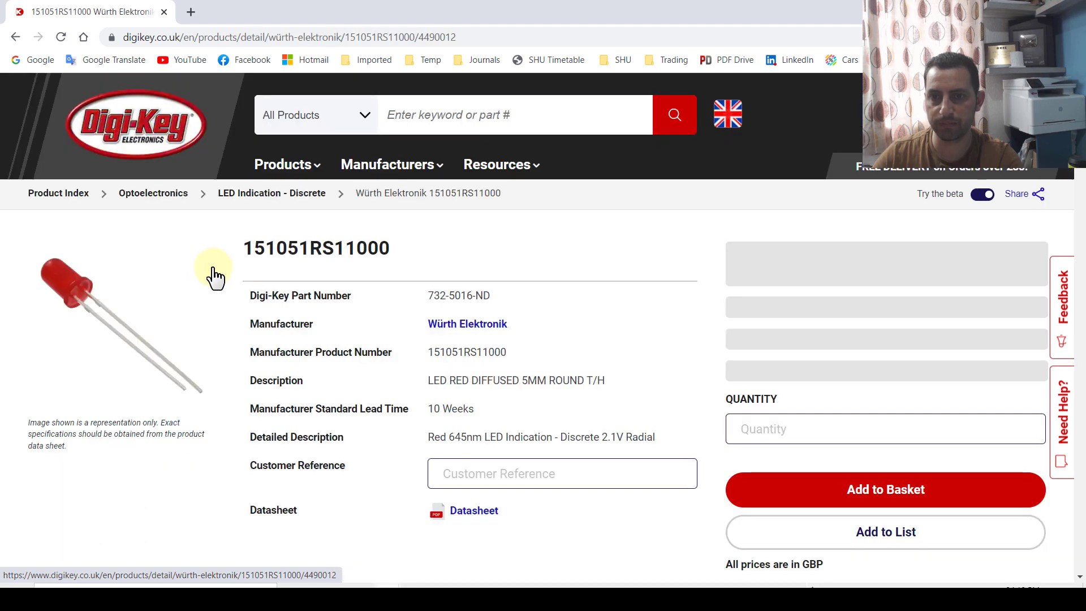
{"action": "left_click", "coordinate": [681, 301]}
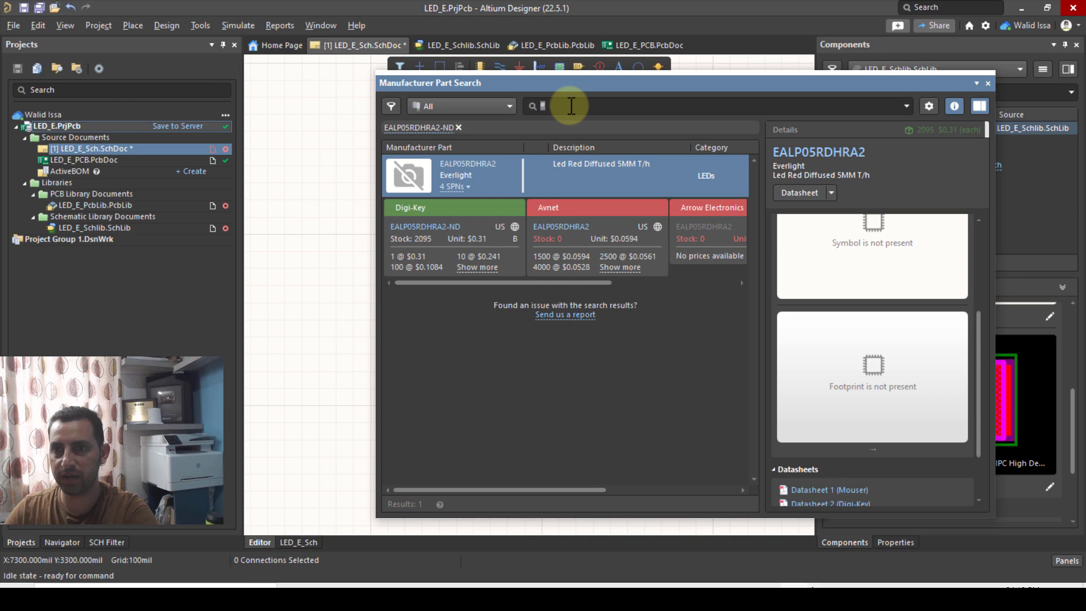
Search Manufacturer Part Search for 732-5016-ND and check the symbol and footprint models of 151051RS11000.
{"action": "key", "text": "ctrl+v"}
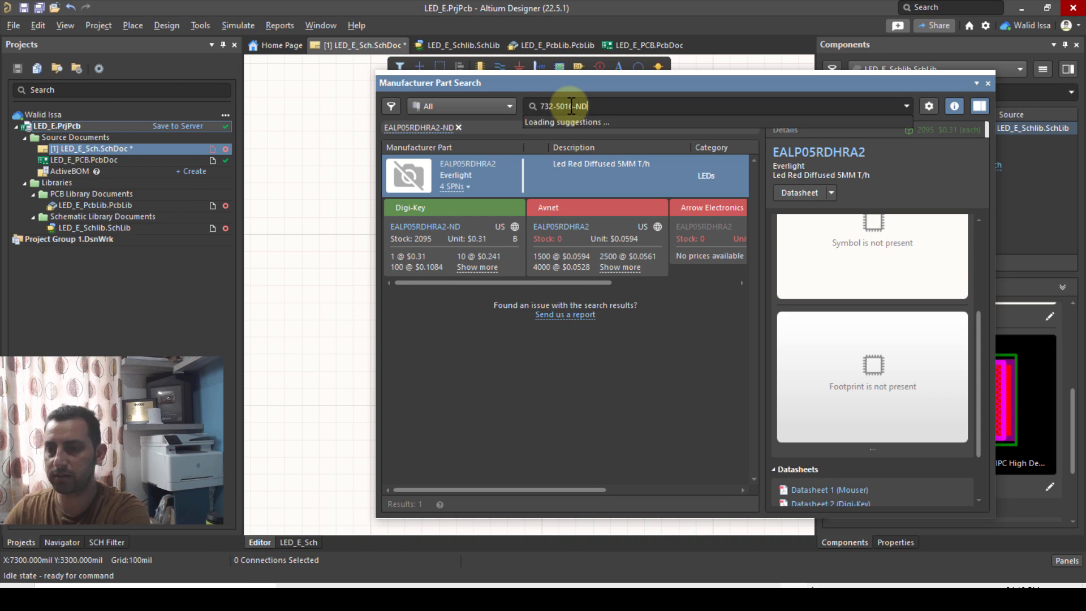
{"action": "key", "text": "Return"}
{"action": "left_click", "coordinate": [411, 322]}
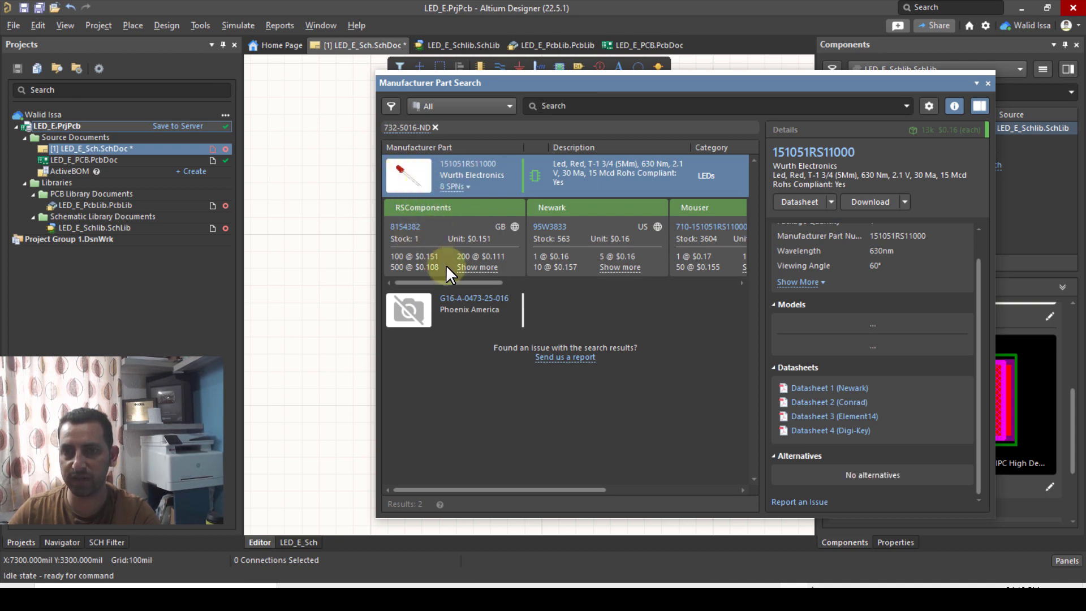
{"action": "left_click_drag", "start_coordinate": [449, 280], "coordinate": [422, 283]}
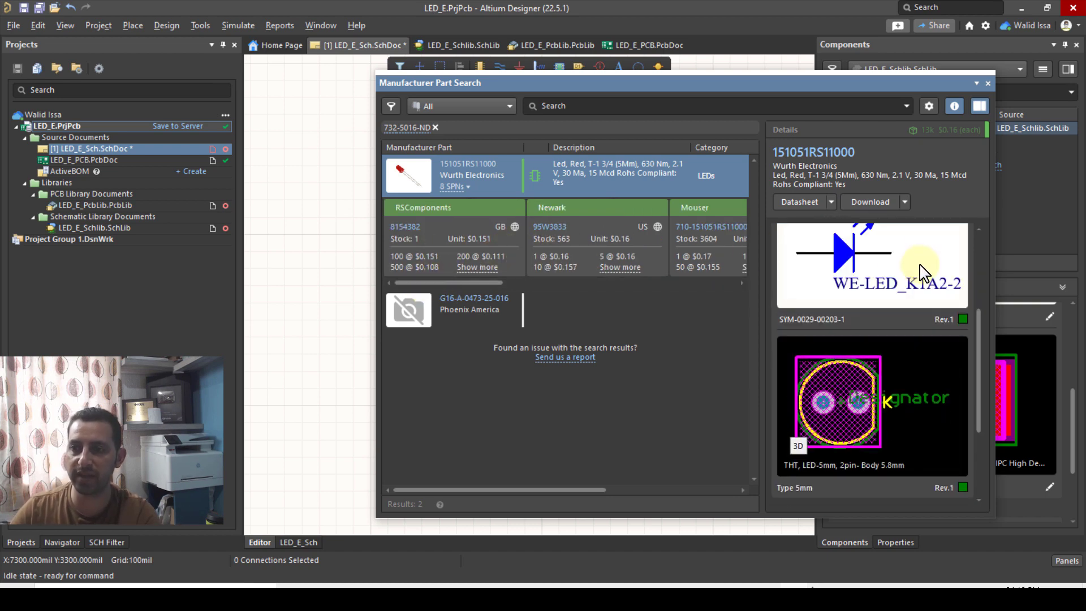
{"action": "scroll", "coordinate": [846, 271], "scroll_direction": "up", "scroll_amount": 1}
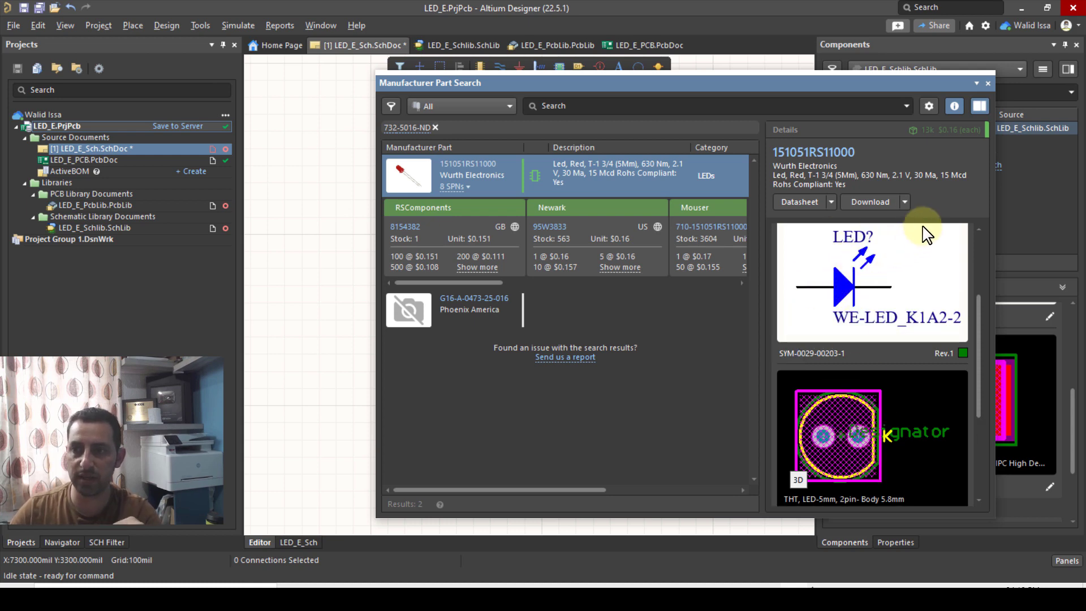
Download the 151051RS11000 models as LED_5mm, open LED_5mm.SchLib in Altium Designer, and close Manufacturer Part Search.
{"action": "left_click", "coordinate": [882, 198]}
{"action": "key", "text": "Return"}
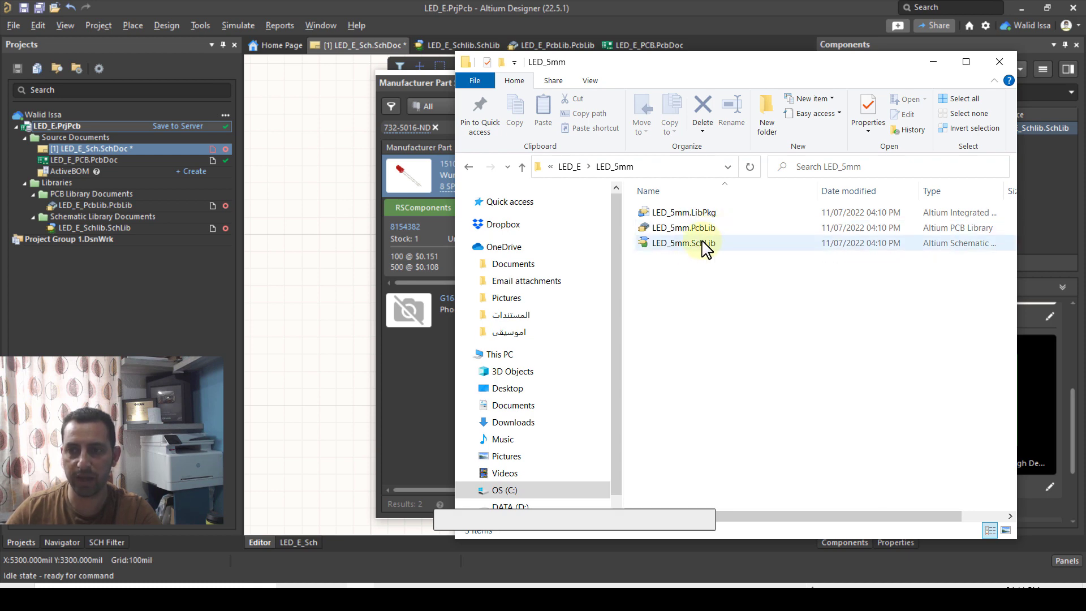
{"action": "left_click_drag", "start_coordinate": [702, 244], "coordinate": [97, 323]}
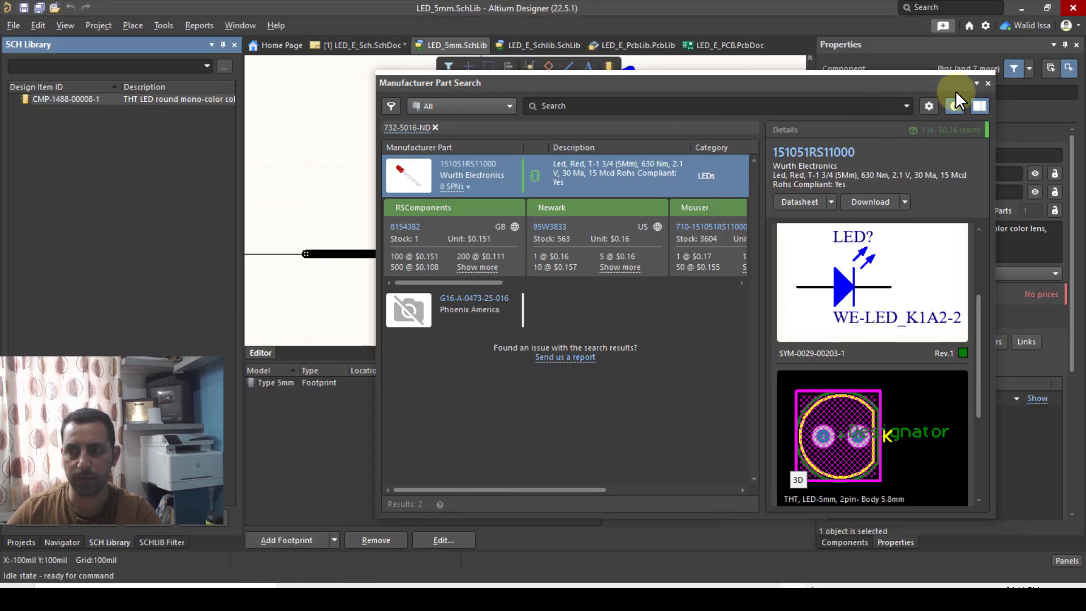
{"action": "left_click", "coordinate": [988, 83]}
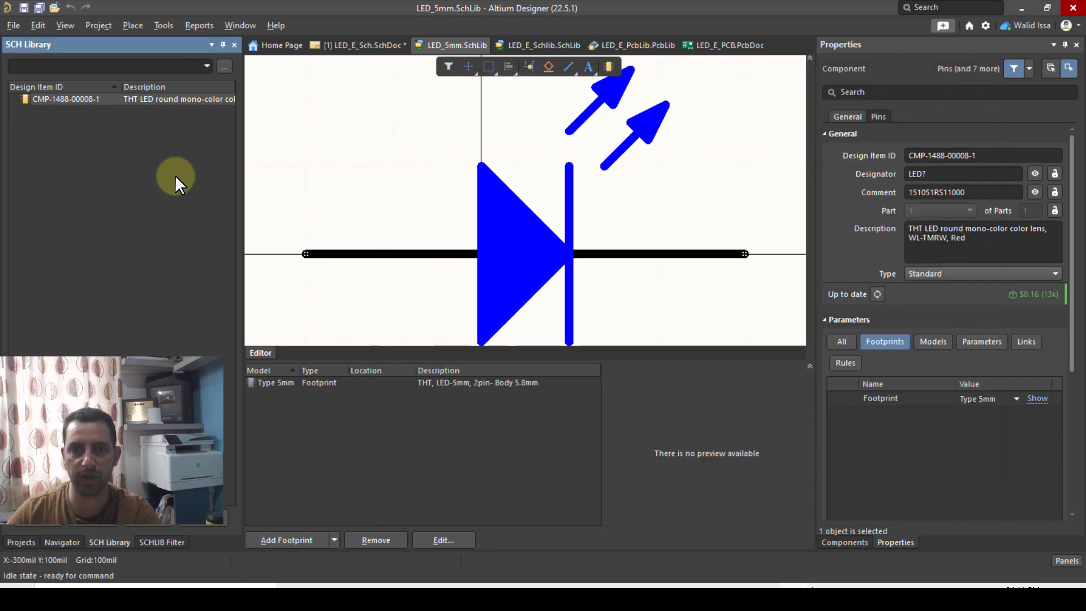
{"action": "right_click", "coordinate": [73, 97]}
{"action": "left_click", "coordinate": [112, 158]}
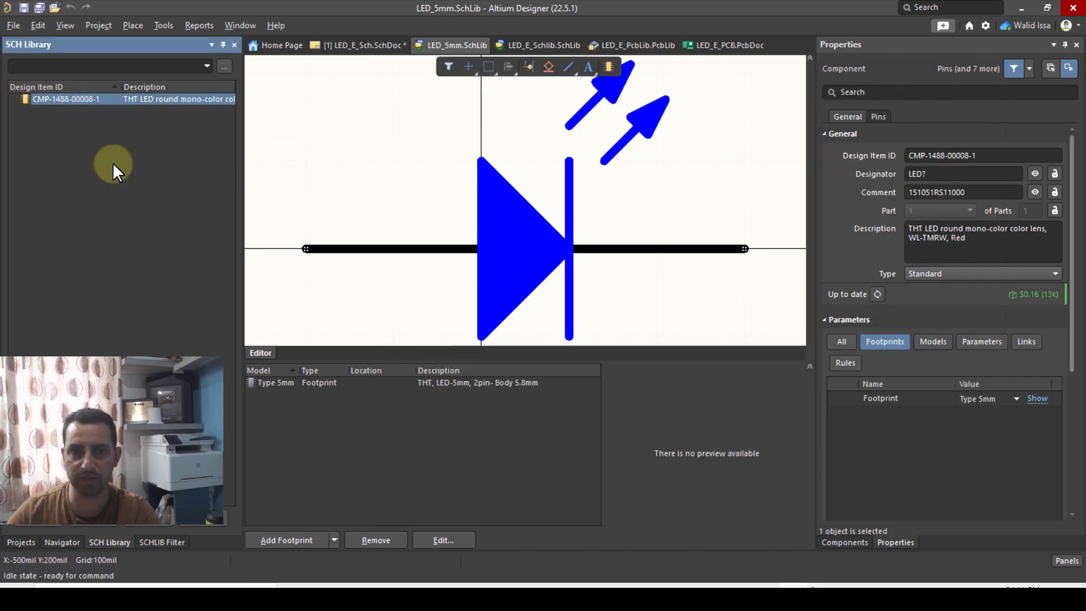
{"action": "left_click", "coordinate": [26, 543]}
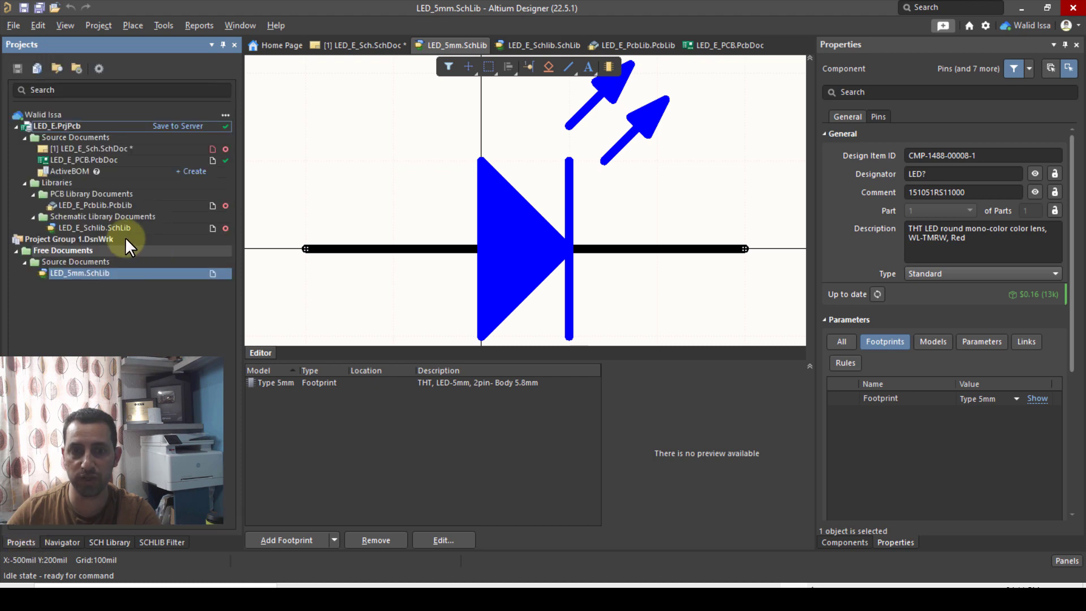
{"action": "left_click", "coordinate": [114, 228]}
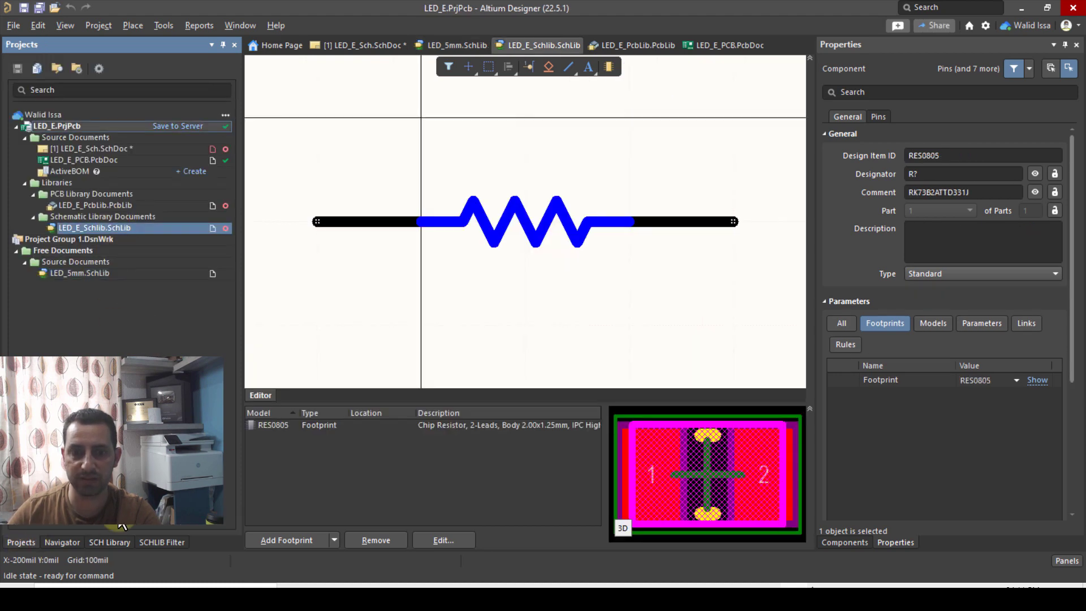
{"action": "left_click", "coordinate": [110, 541]}
{"action": "right_click", "coordinate": [93, 164]}
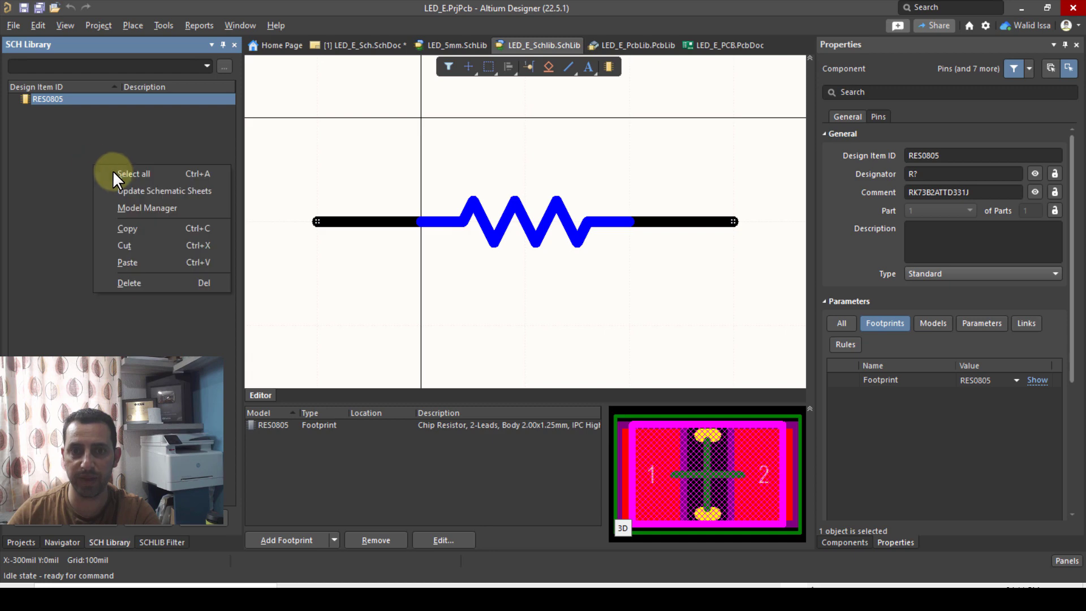
{"action": "left_click", "coordinate": [128, 263]}
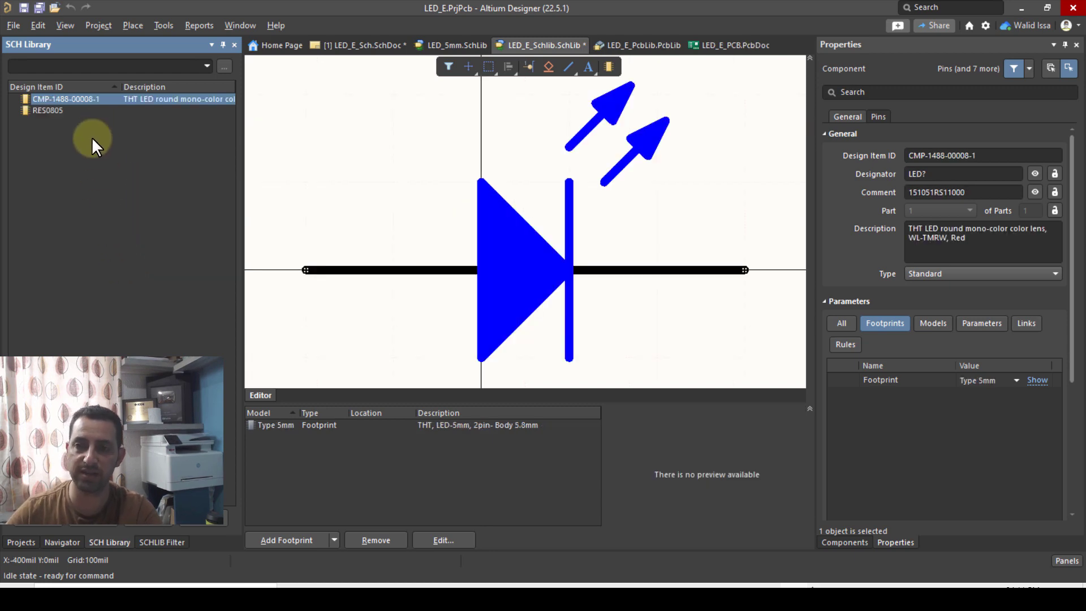
{"action": "double_click", "coordinate": [70, 100]}
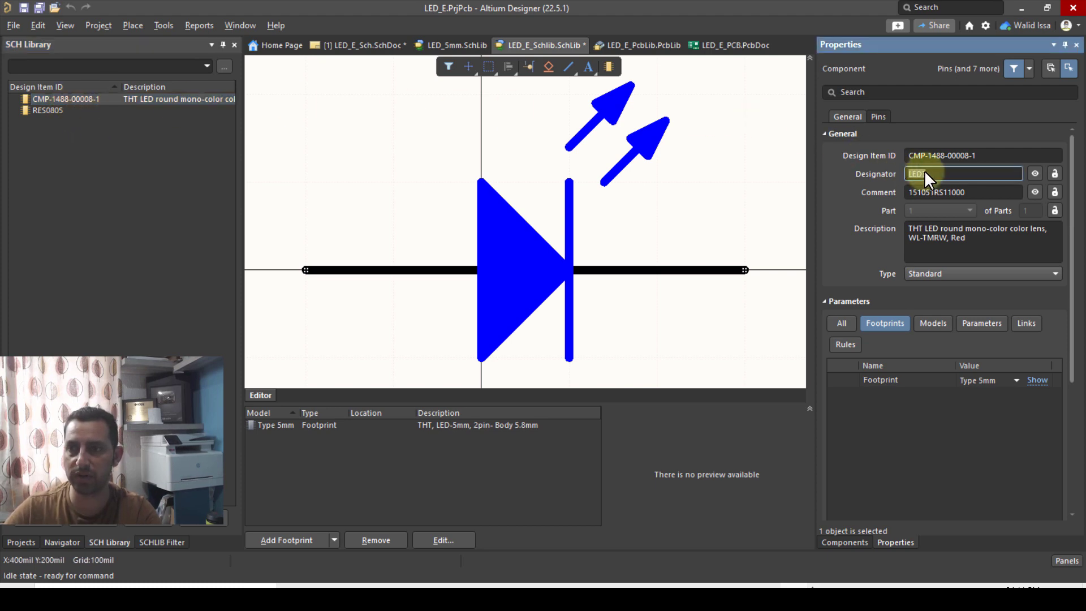
{"action": "left_click", "coordinate": [972, 155]}
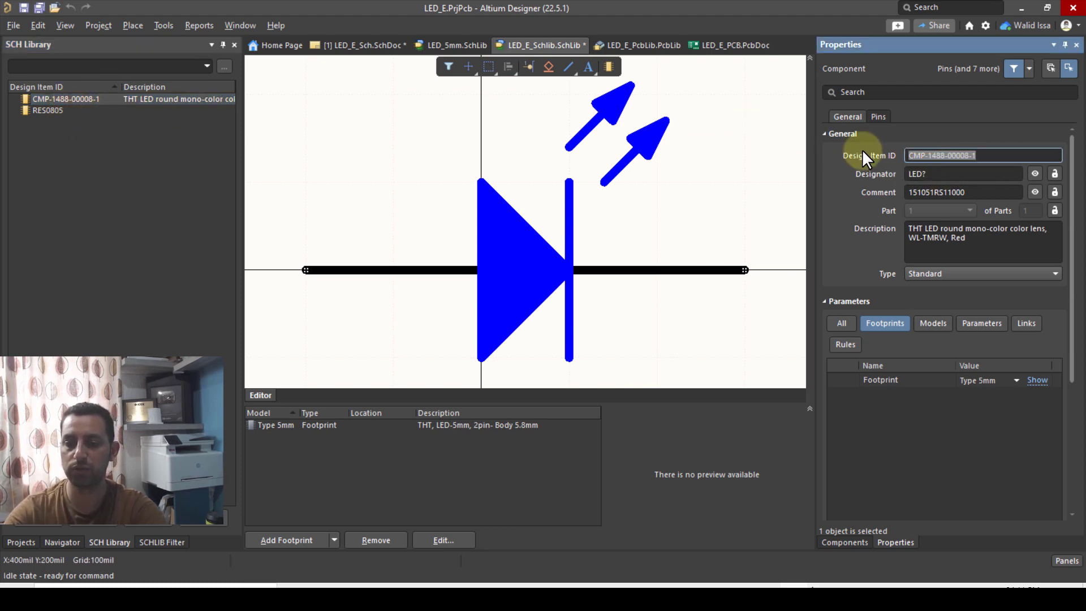
{"action": "type", "text": "LED_"}
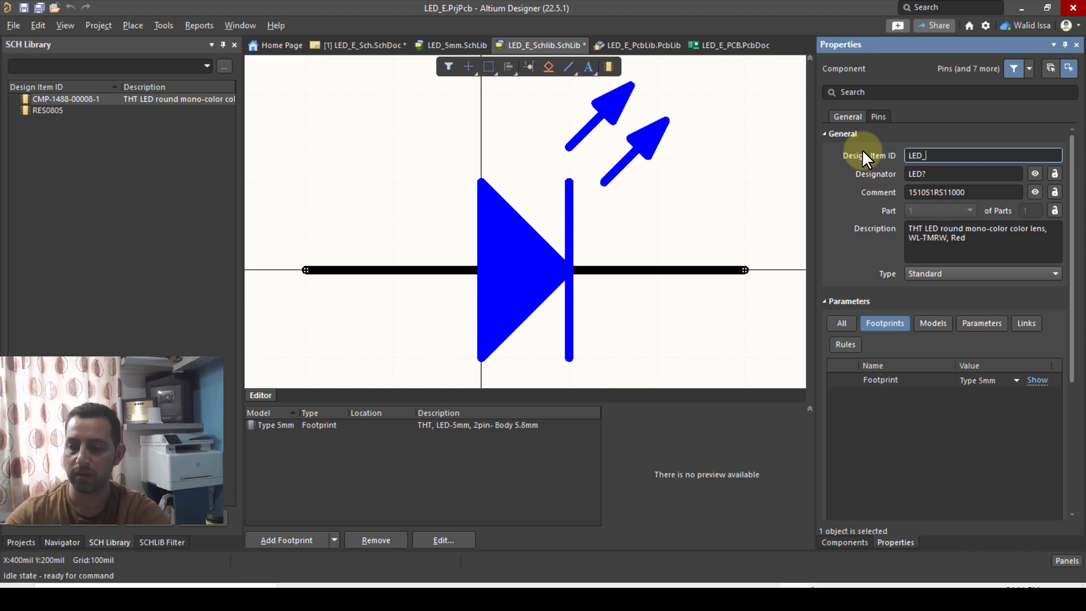
{"action": "type", "text": "5mm"}
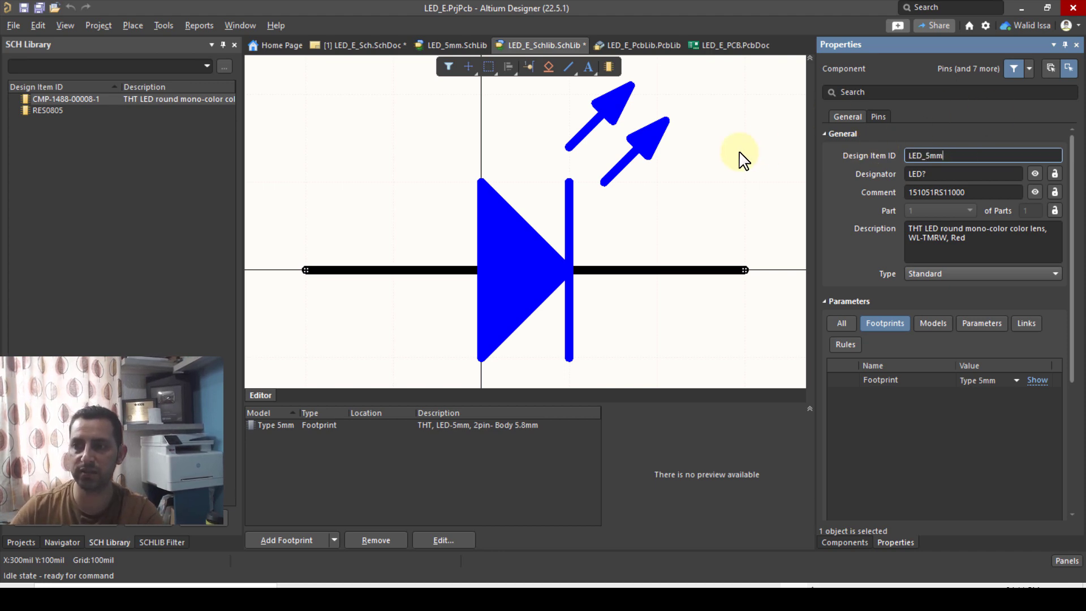
{"action": "key", "text": "Return"}
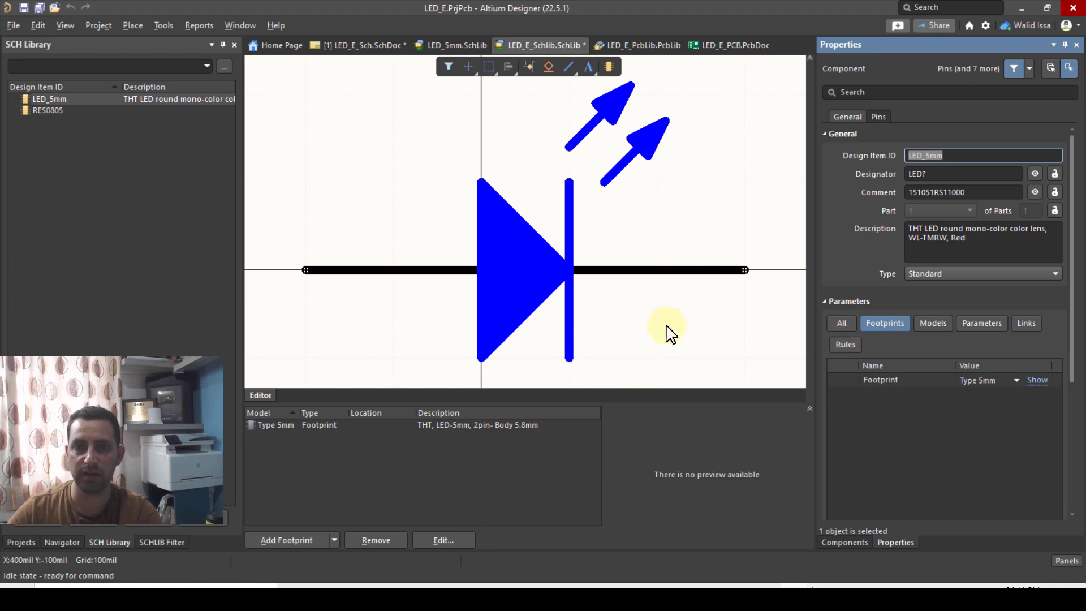
Remove the Type 5mm footprint model from the LED_5mm component and confirm the removal.
{"action": "left_click", "coordinate": [288, 425]}
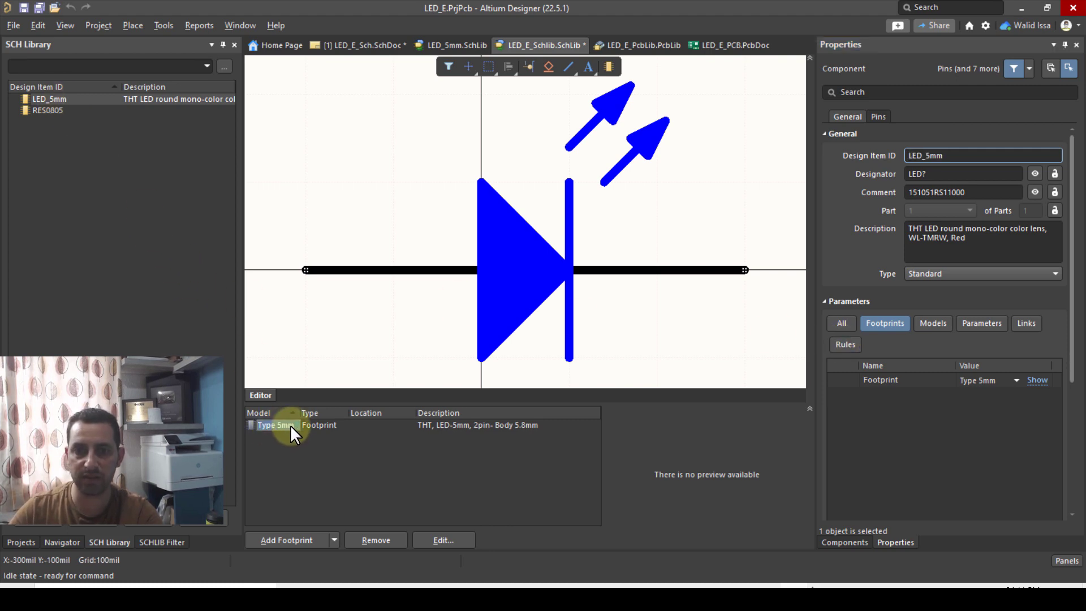
{"action": "left_click", "coordinate": [375, 539]}
{"action": "left_click", "coordinate": [555, 323]}
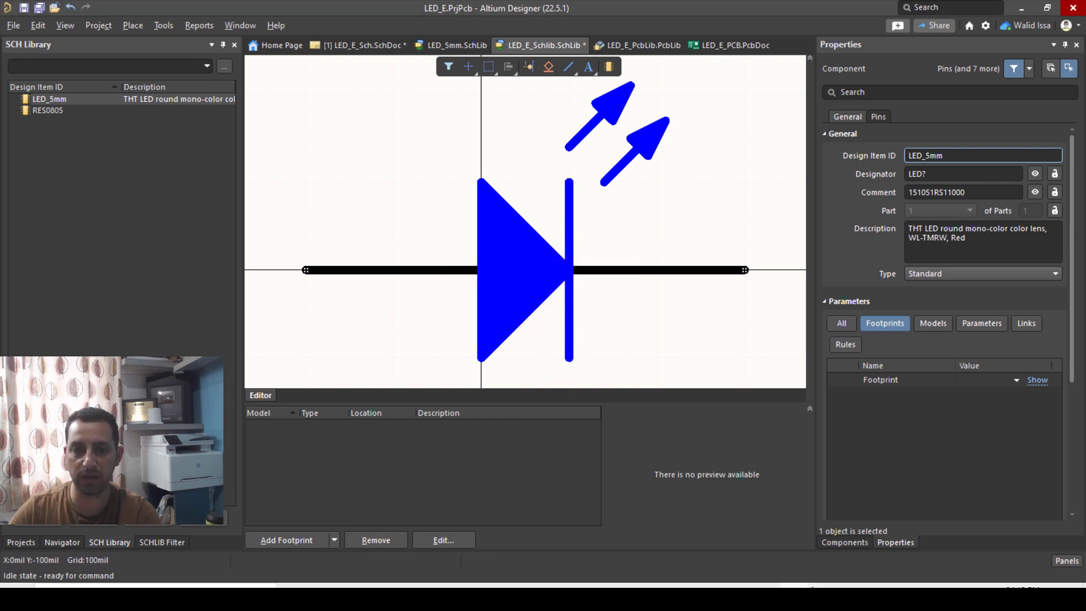
Open LED_5mm.PcbLib from the LED_5mm folder in Altium Designer as a free document and bring it into view.
{"action": "left_click", "coordinate": [22, 541]}
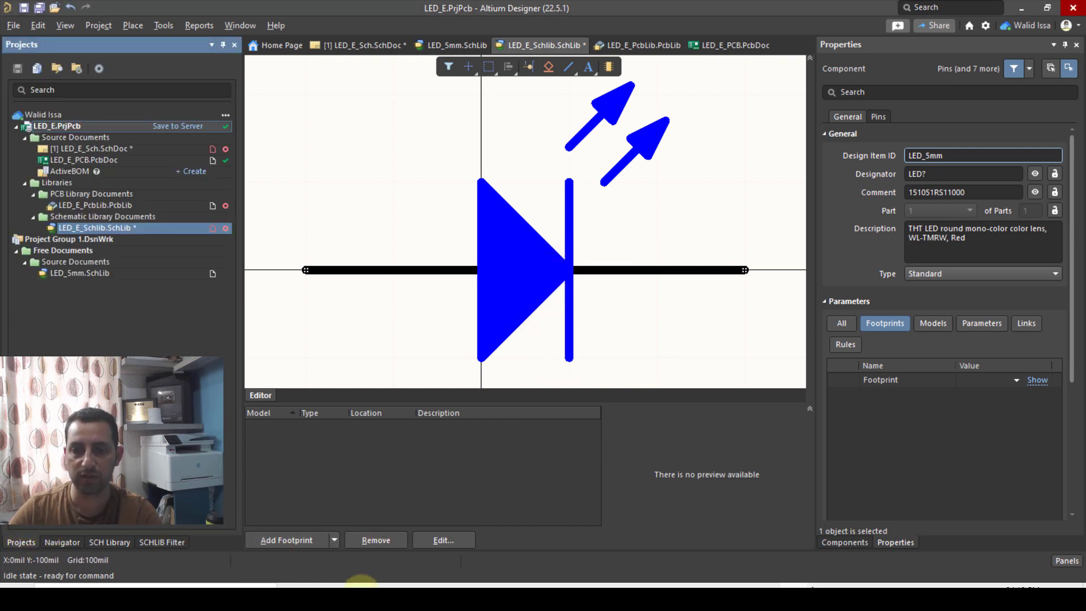
{"action": "left_click", "coordinate": [358, 562]}
{"action": "left_click", "coordinate": [701, 227]}
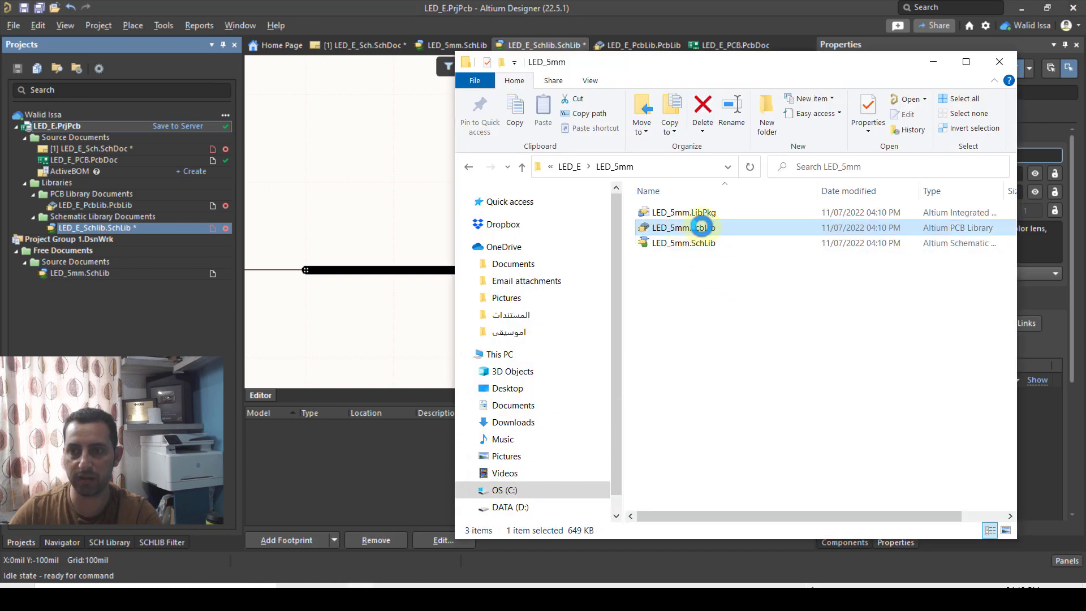
{"action": "left_click_drag", "start_coordinate": [707, 235], "coordinate": [120, 349]}
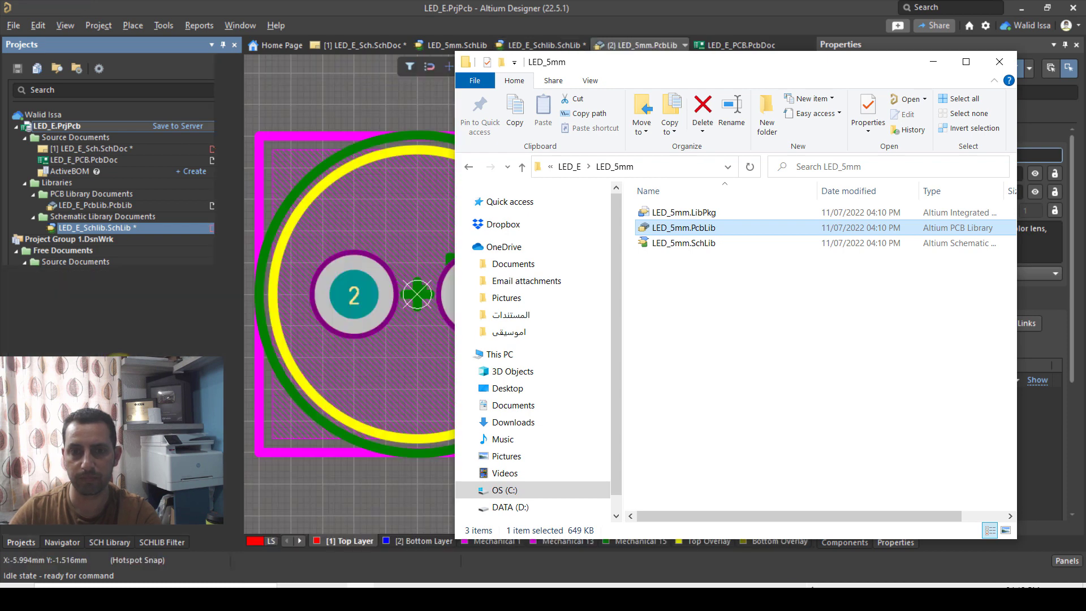
{"action": "left_click", "coordinate": [794, 596]}
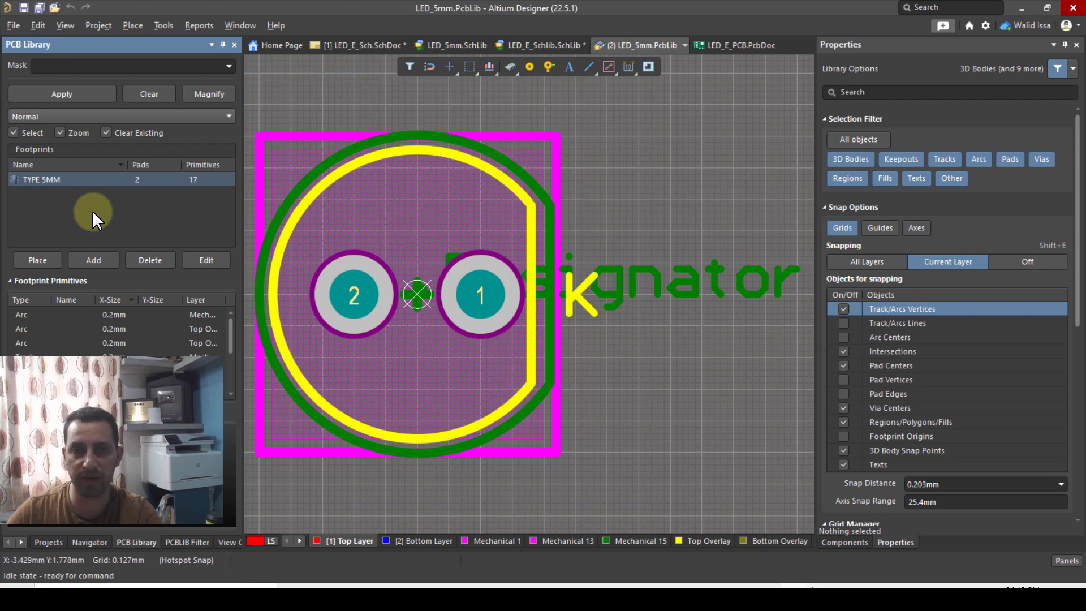
Copy the TYPE 5MM footprint from LED_5mm.PcbLib and paste it into LED_E_PcbLib.PcbLib.
{"action": "left_click", "coordinate": [44, 180]}
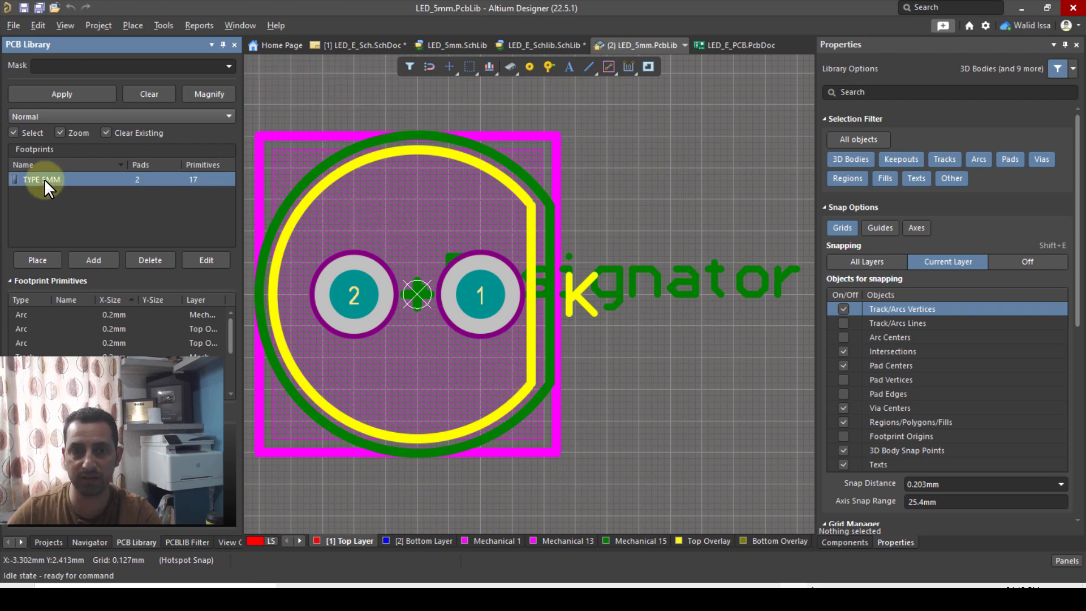
{"action": "right_click", "coordinate": [44, 179]}
{"action": "left_click", "coordinate": [91, 243]}
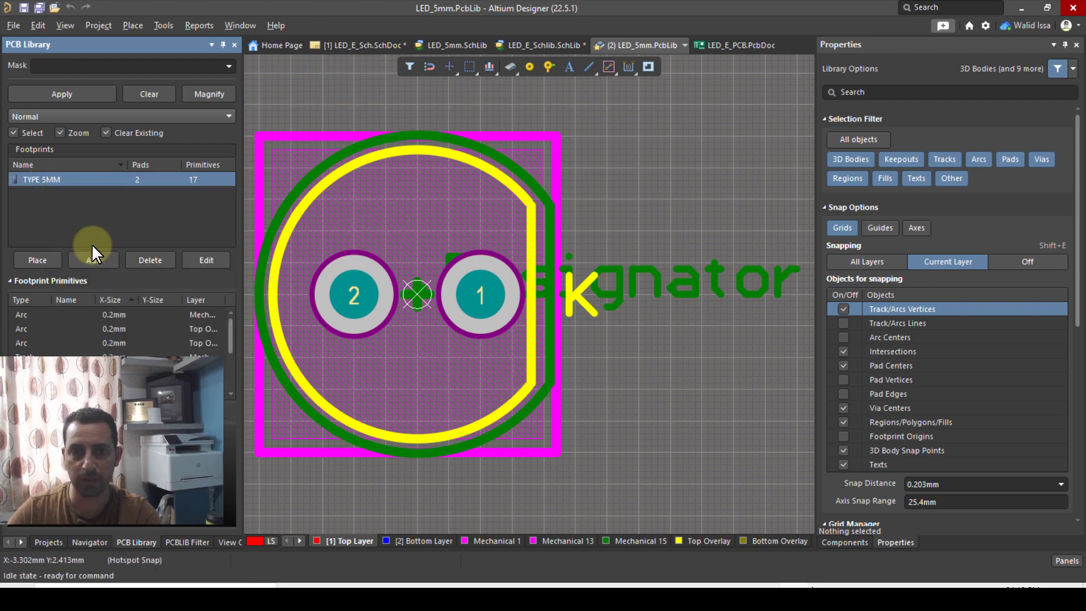
{"action": "left_click", "coordinate": [47, 543]}
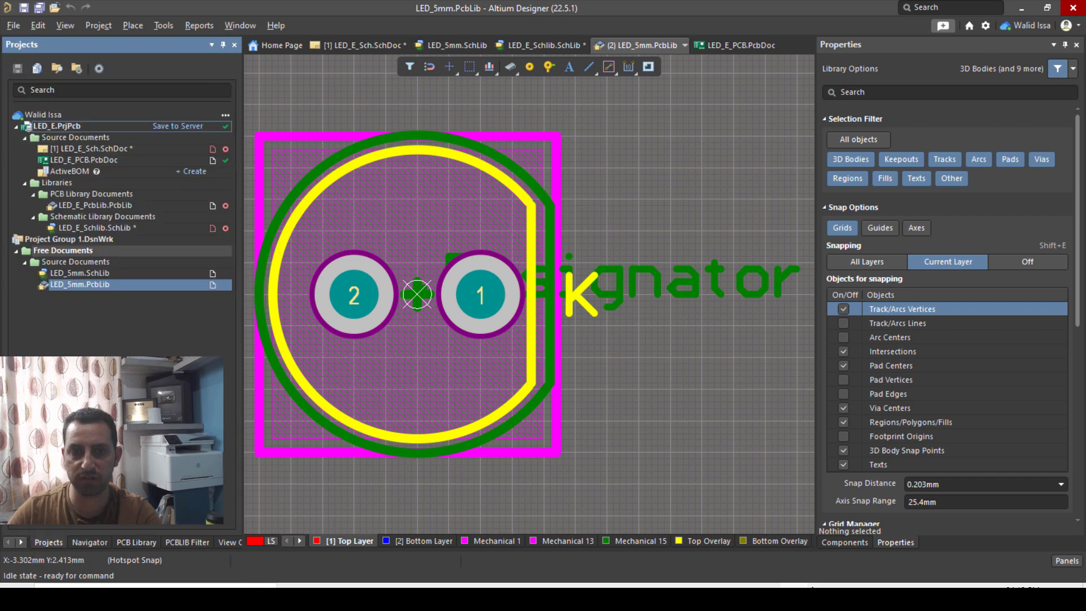
{"action": "double_click", "coordinate": [113, 208]}
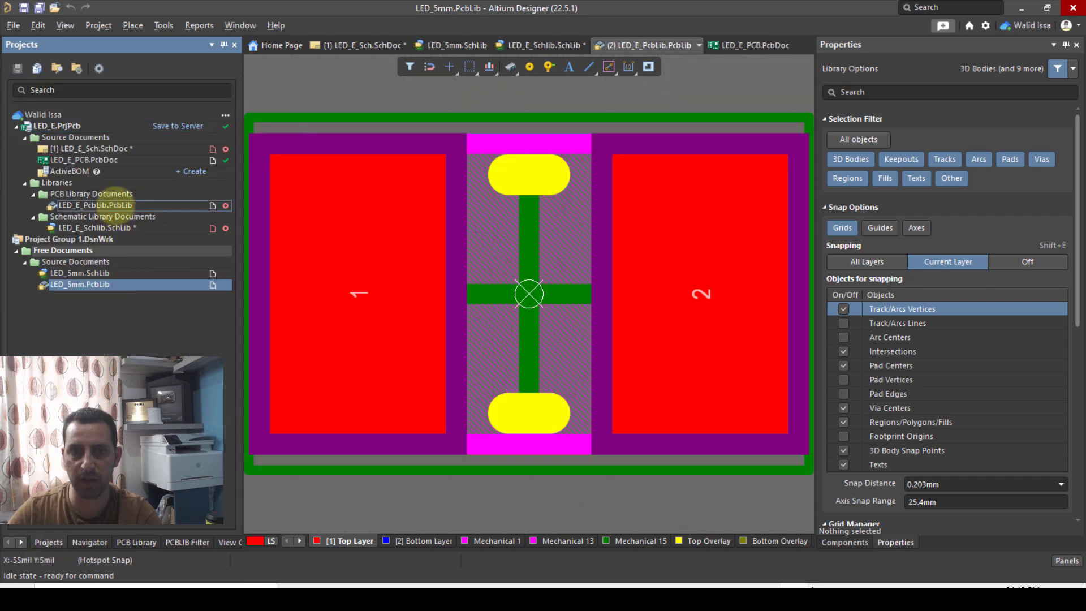
{"action": "left_click", "coordinate": [134, 541]}
{"action": "right_click", "coordinate": [100, 206]}
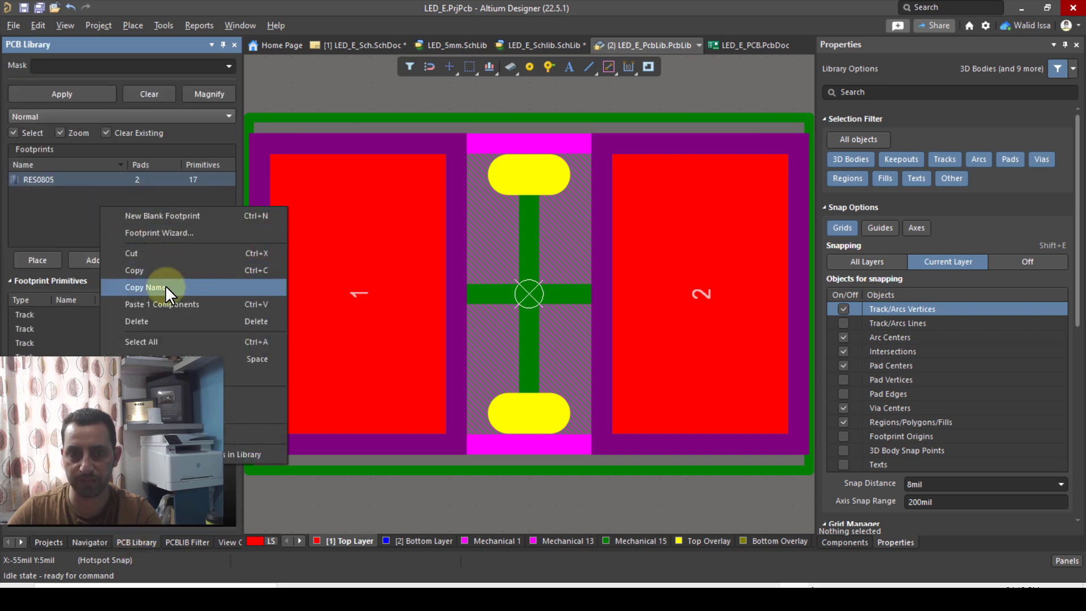
{"action": "left_click", "coordinate": [161, 304]}
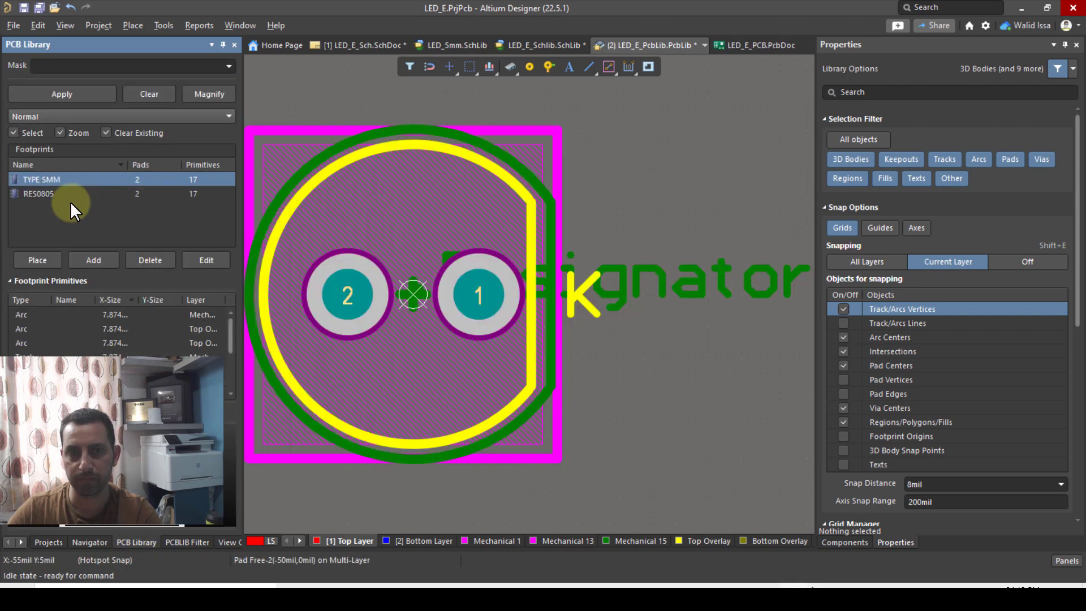
Rename the pasted TYPE 5MM footprint as LED_5mm and save all documents.
{"action": "double_click", "coordinate": [42, 179]}
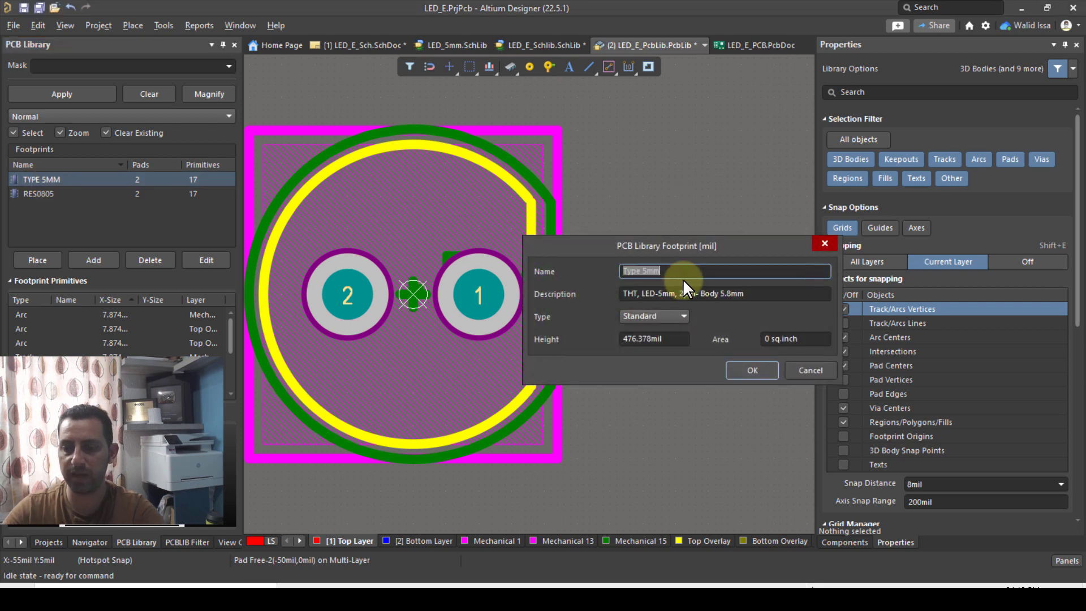
{"action": "type", "text": "LED_5mm"}
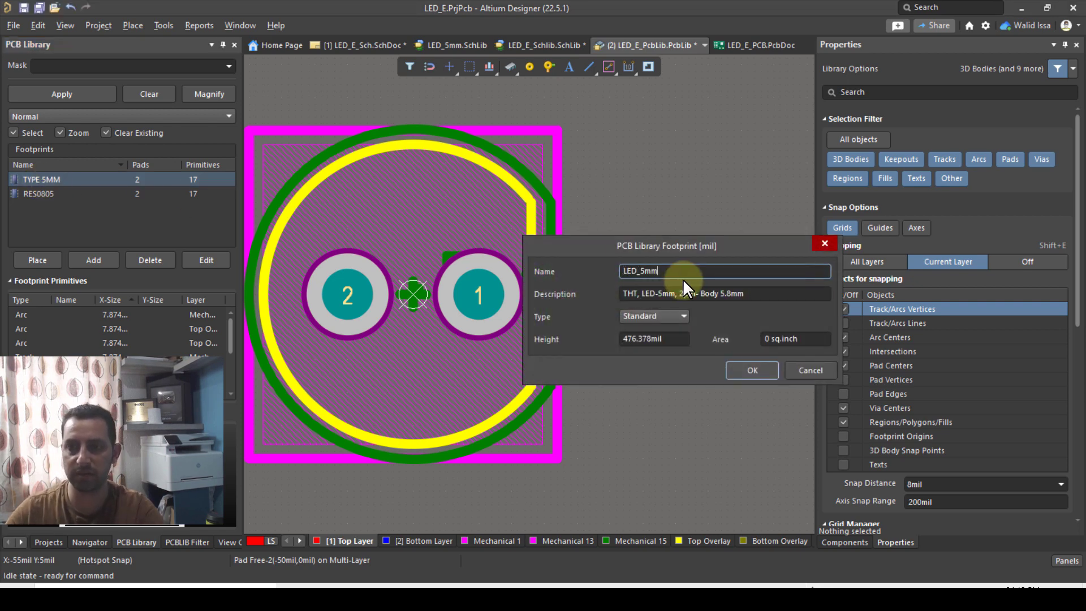
{"action": "left_click", "coordinate": [750, 369]}
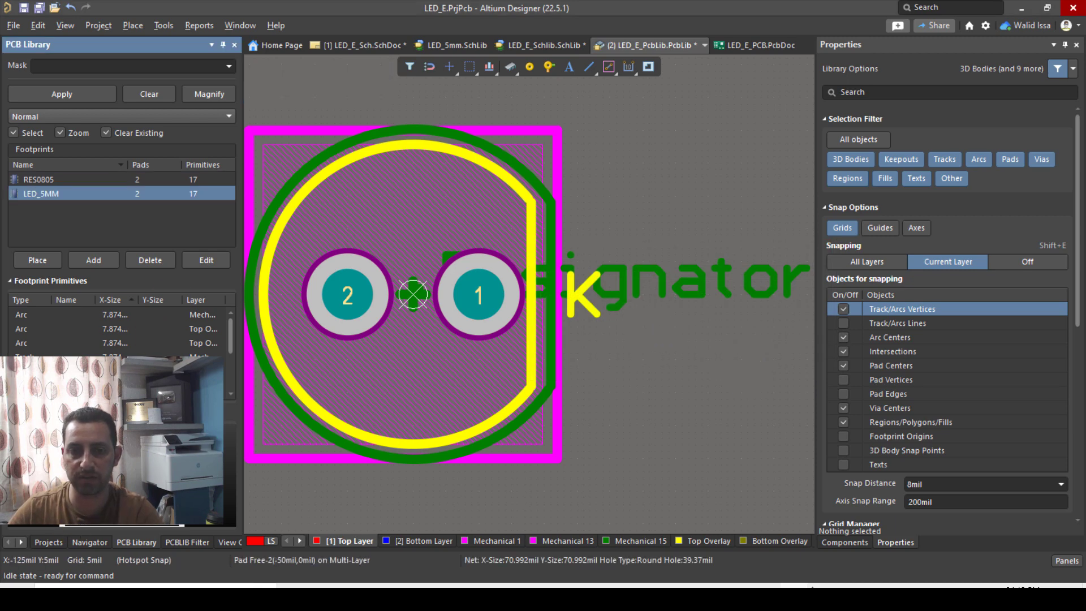
{"action": "left_click", "coordinate": [51, 541]}
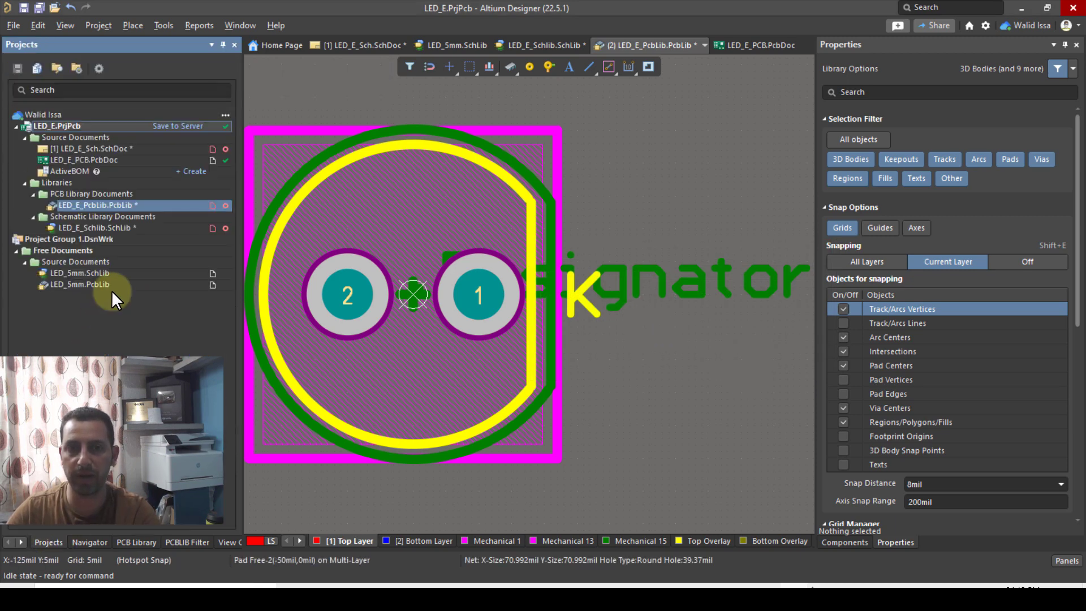
{"action": "left_click", "coordinate": [37, 7]}
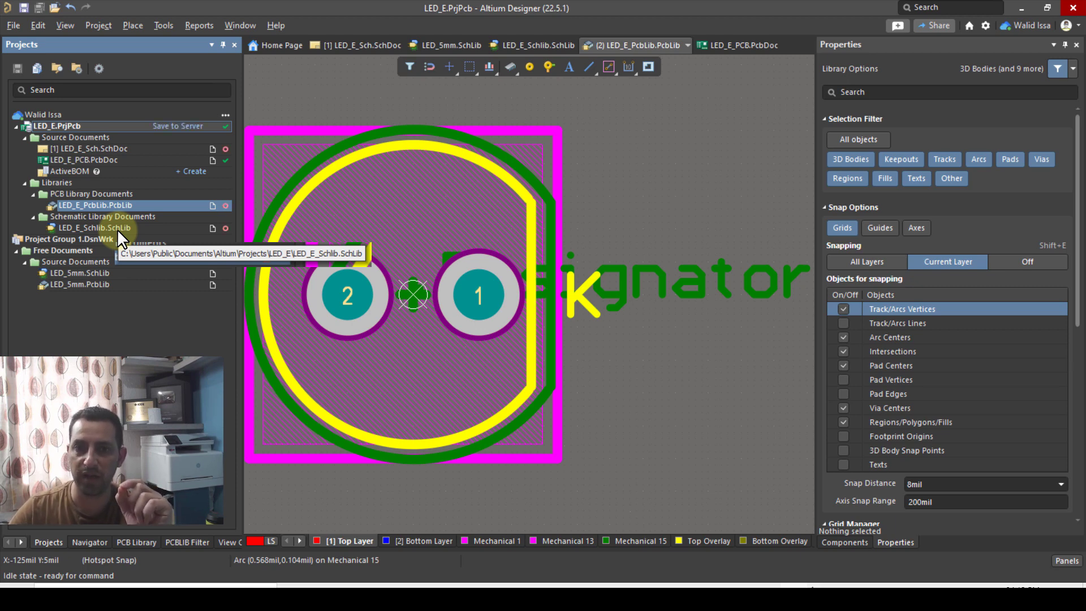
Assign the LED_5mm footprint from LED_E_PcbLib.PcbLib to the LED_5mm component in LED_E_Schlib.SchLib and save all documents.
{"action": "double_click", "coordinate": [117, 228]}
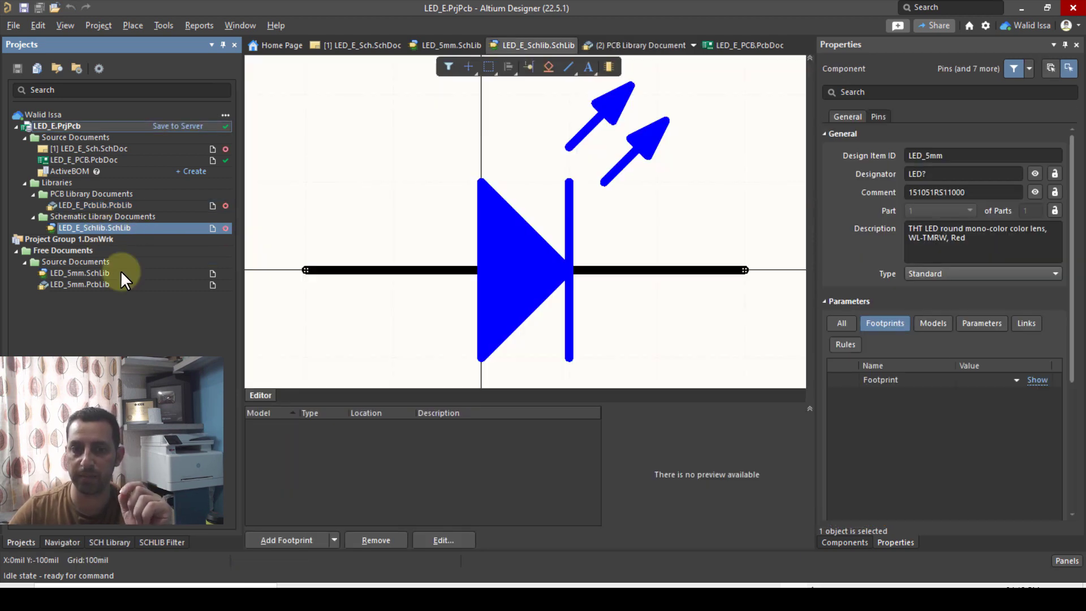
{"action": "left_click", "coordinate": [102, 542]}
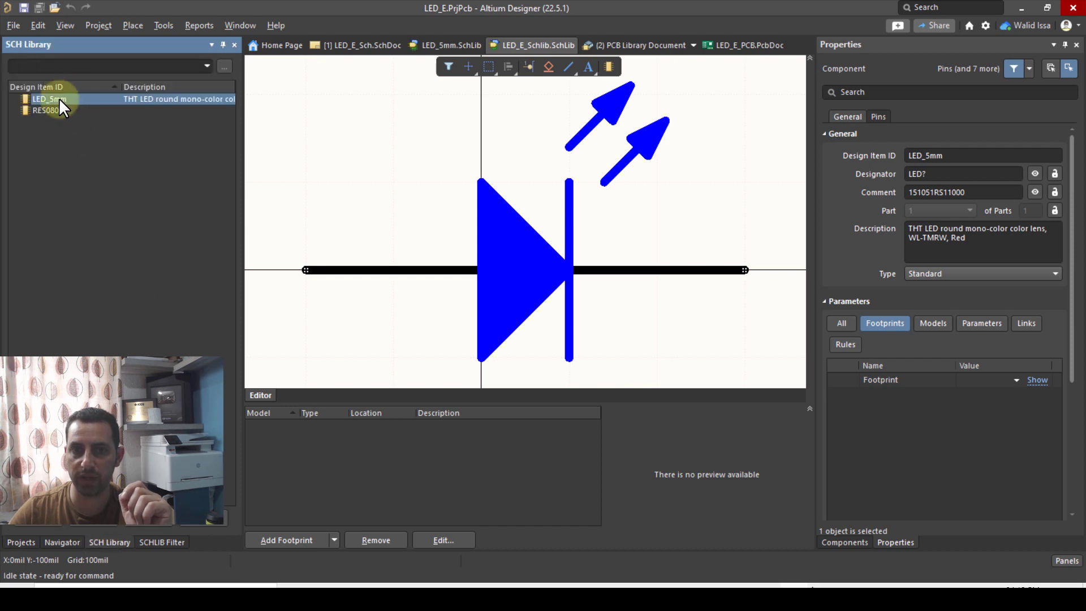
{"action": "left_click", "coordinate": [336, 448]}
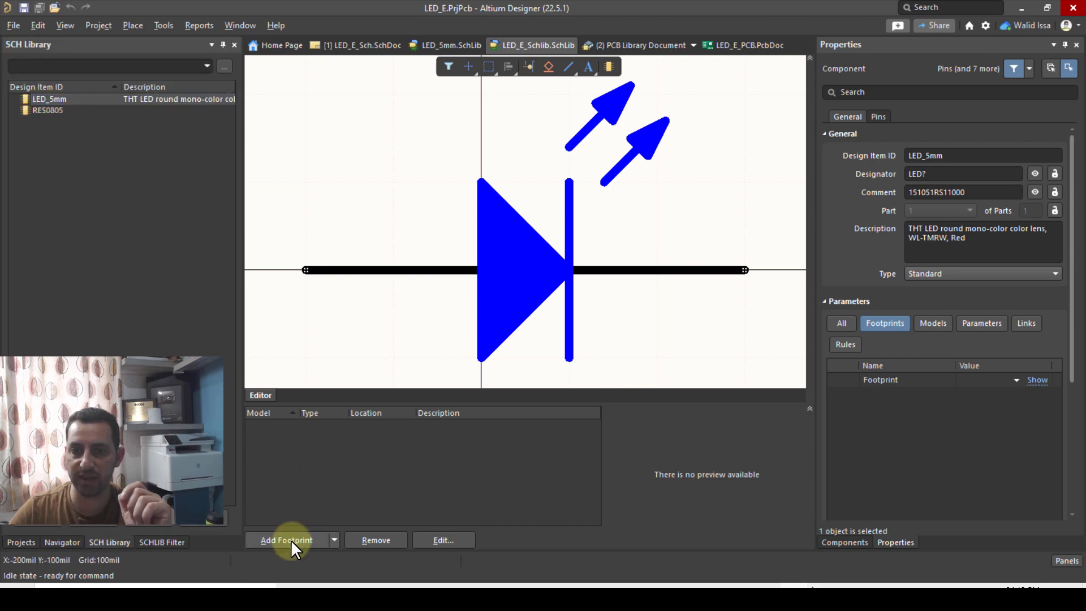
{"action": "left_click", "coordinate": [291, 540]}
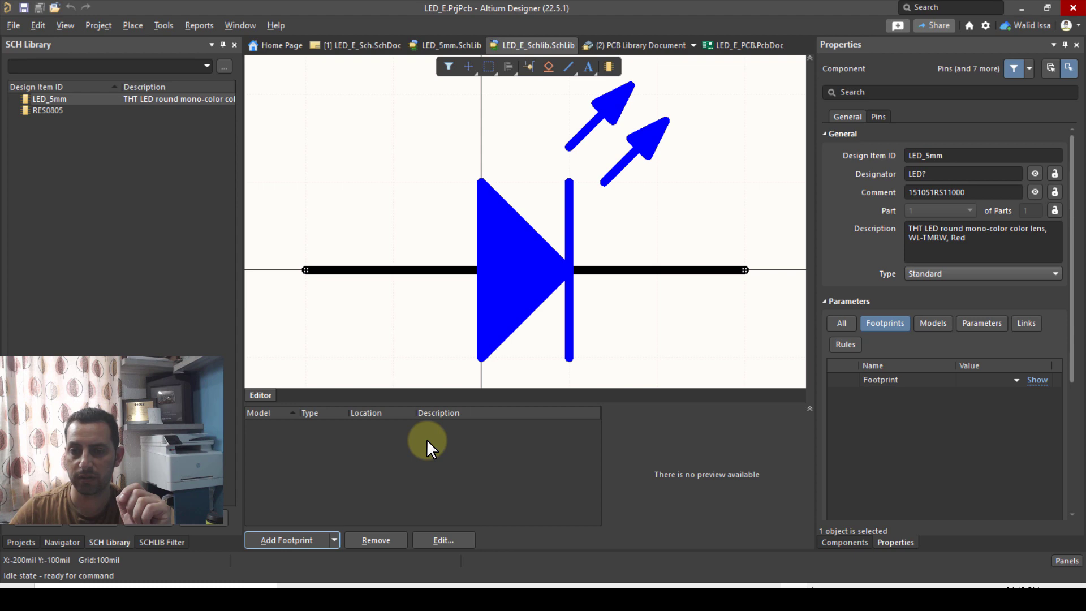
{"action": "left_click", "coordinate": [762, 212]}
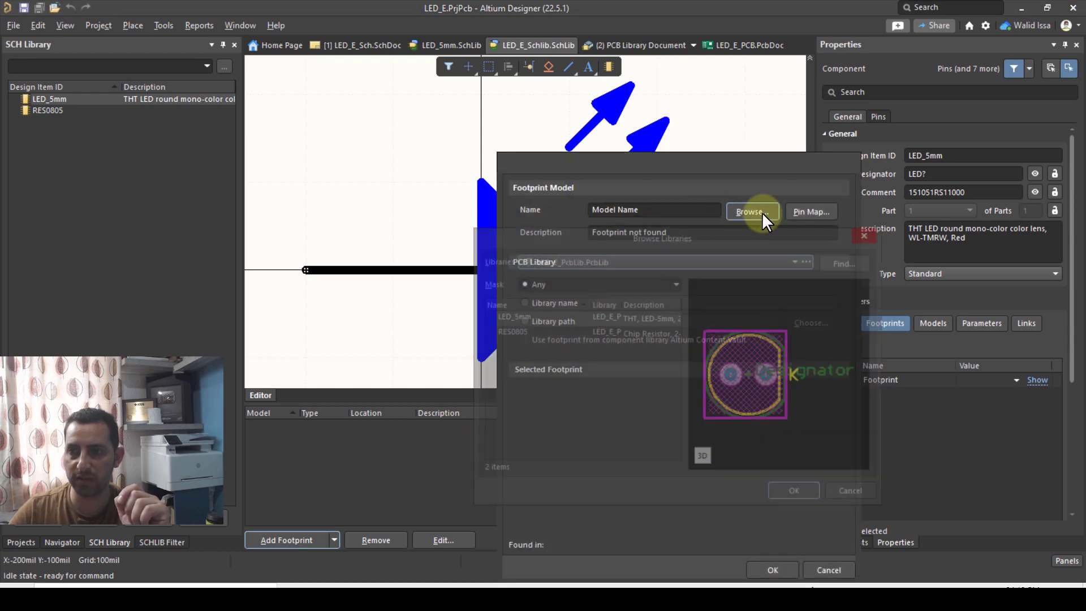
{"action": "left_click", "coordinate": [514, 316]}
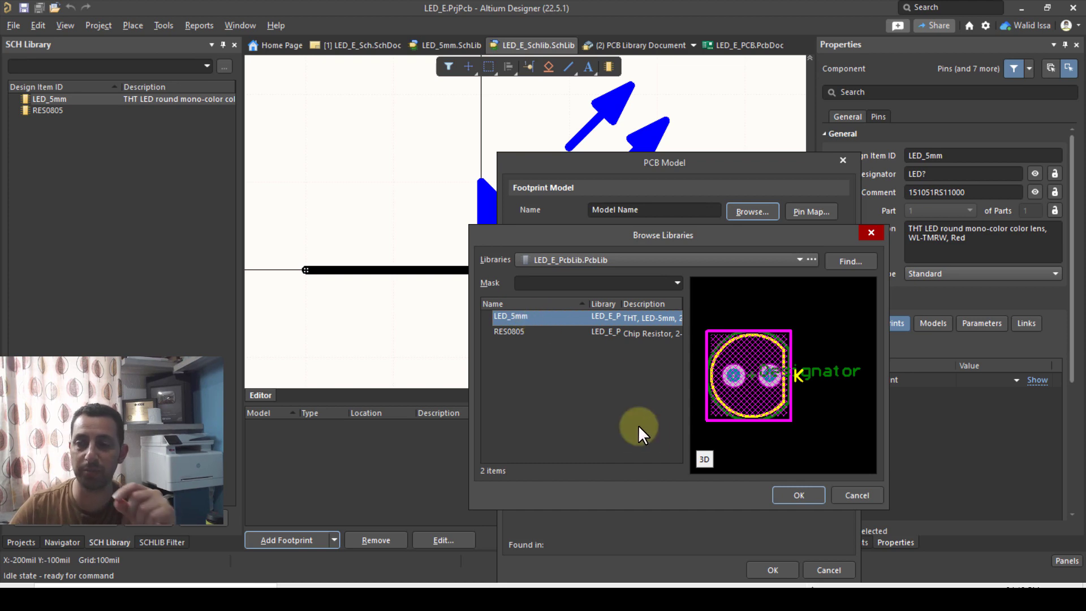
{"action": "left_click", "coordinate": [779, 496]}
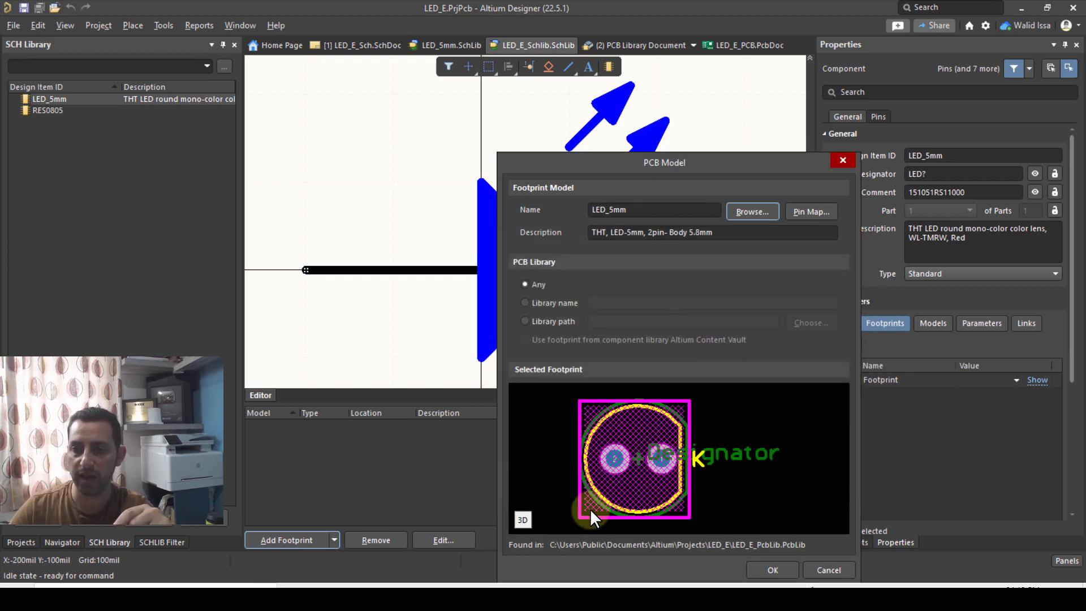
{"action": "left_click", "coordinate": [781, 565]}
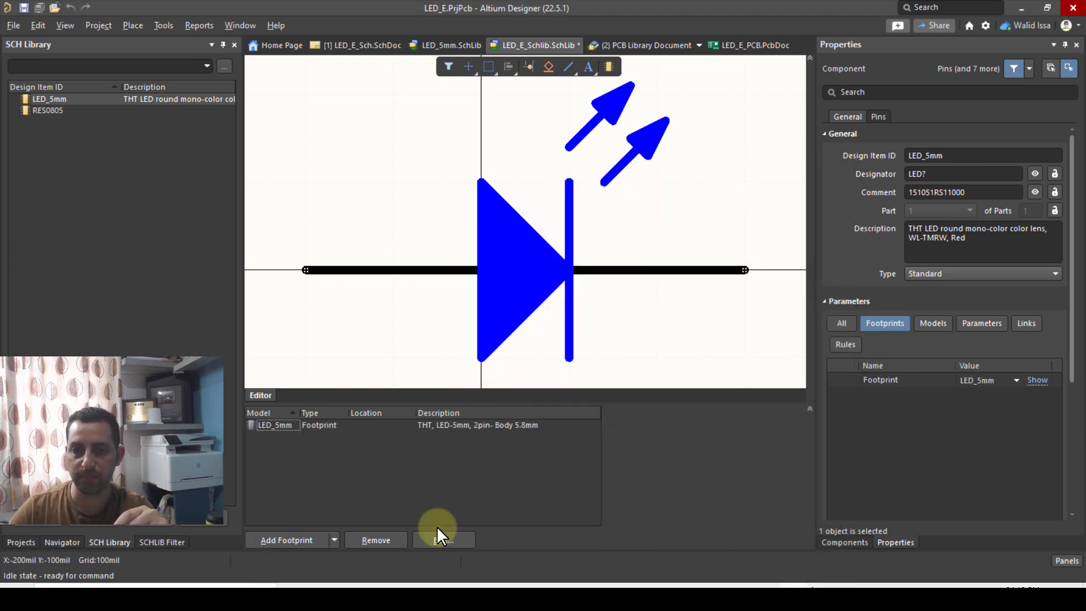
{"action": "left_click", "coordinate": [21, 542]}
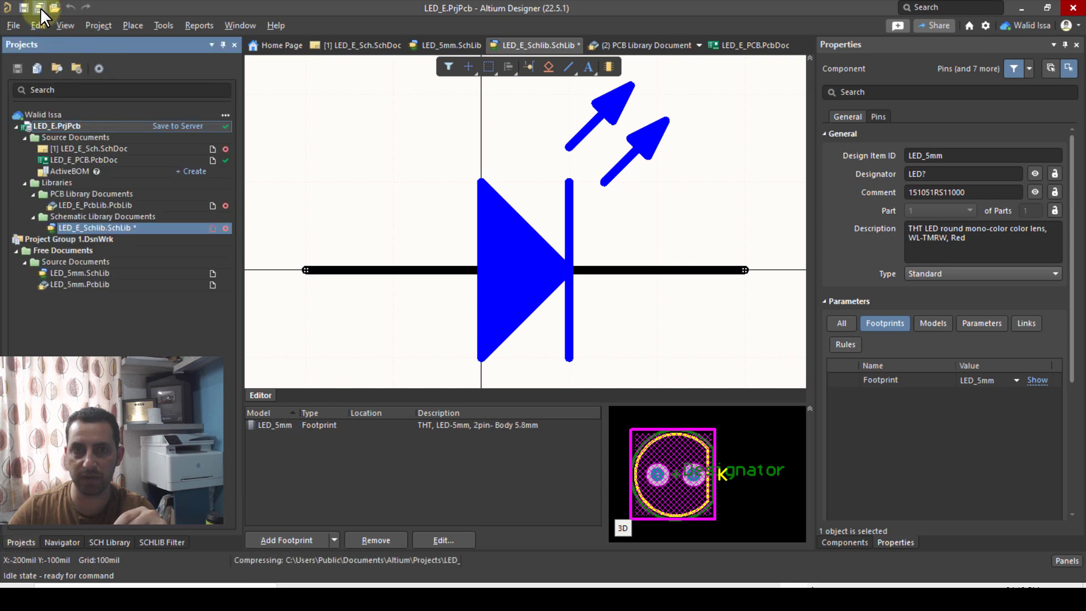
{"action": "left_click", "coordinate": [39, 8]}
Open LED_E_Sch.SchDoc, list the components of LED_E_Schlib.SchLib, and select LED_5mm.
{"action": "double_click", "coordinate": [100, 148]}
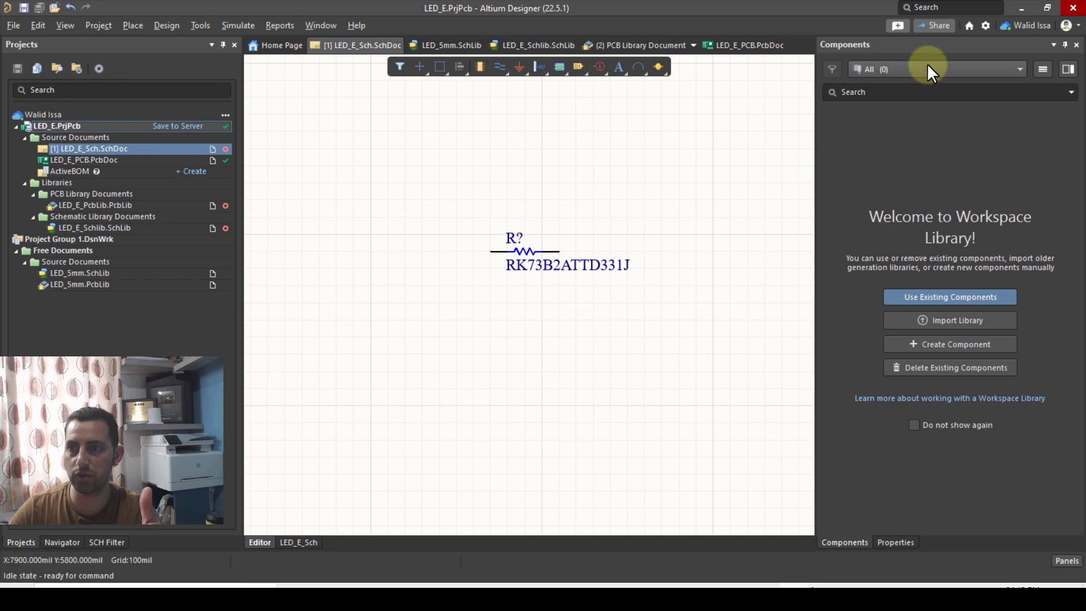
{"action": "left_click", "coordinate": [929, 65]}
{"action": "left_click", "coordinate": [921, 121]}
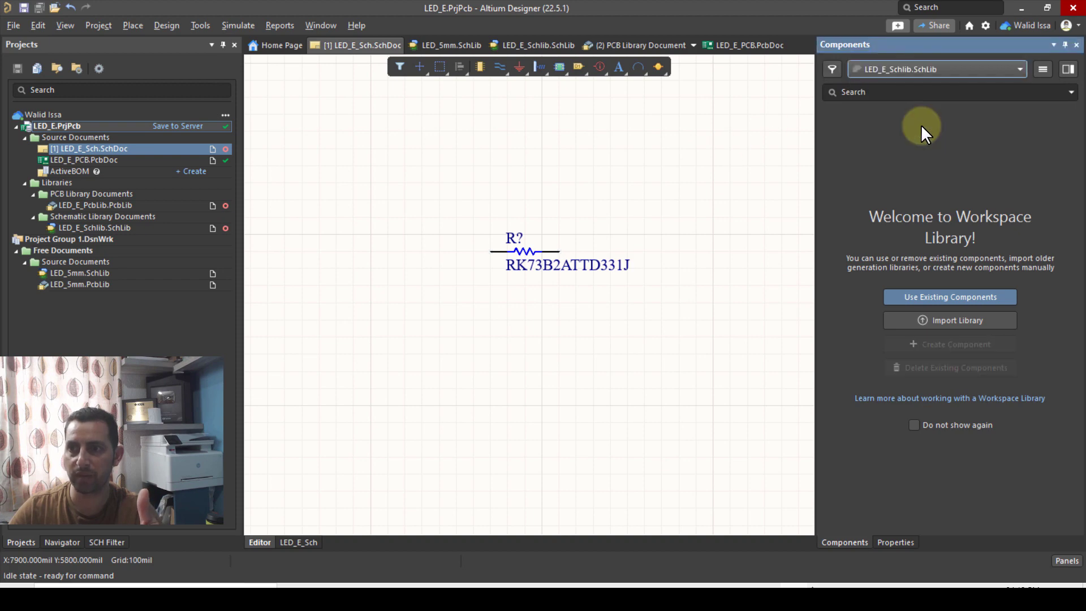
{"action": "left_click", "coordinate": [859, 140]}
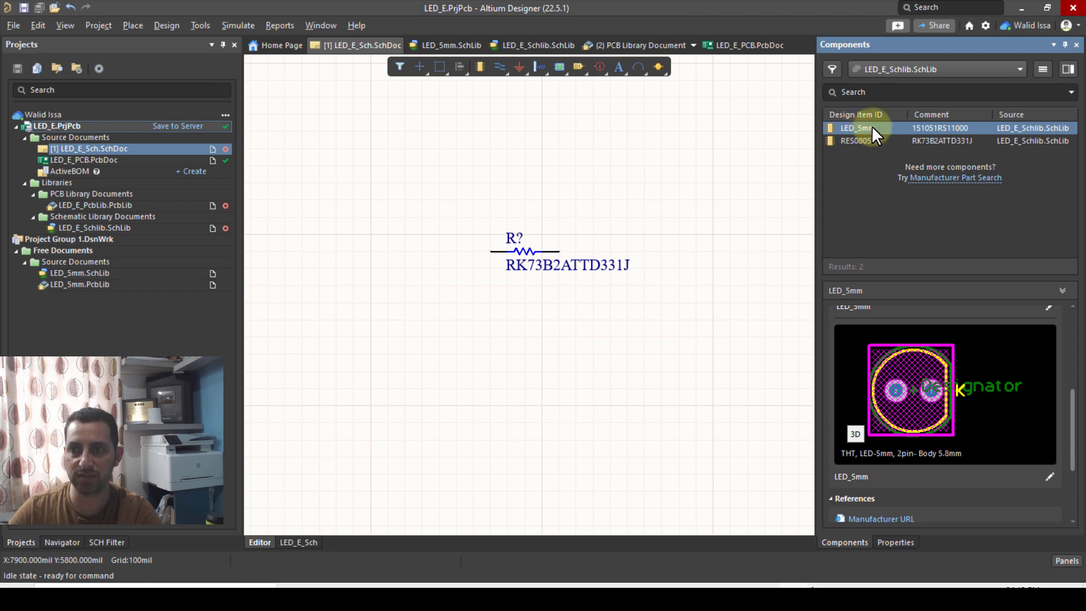
Place the LED_5mm component from LED_E_Schlib.SchLib on the schematic below the resistor.
{"action": "left_click_drag", "start_coordinate": [872, 128], "coordinate": [526, 365]}
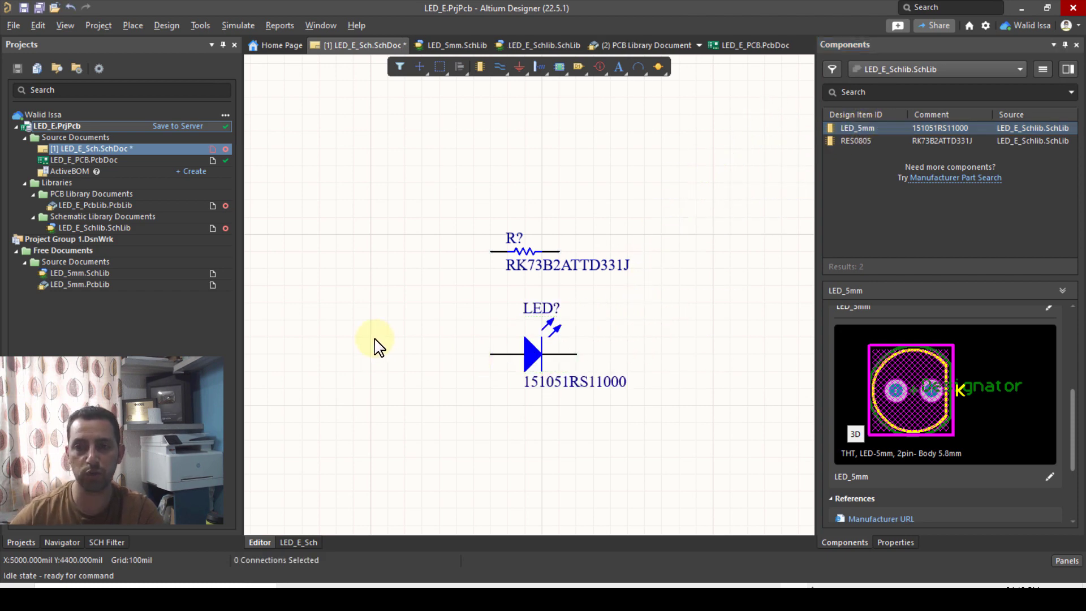
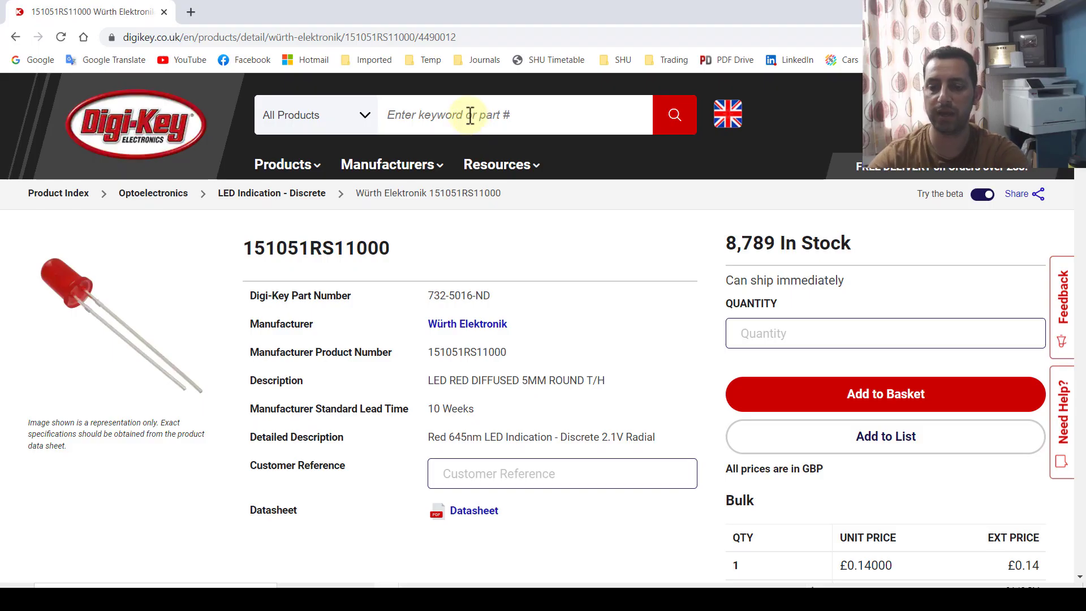
Search the Digi-Key website for "header 2.54 male" and open the Rectangular Connectors - Headers, Male Pins category.
{"action": "type", "text": "header "}
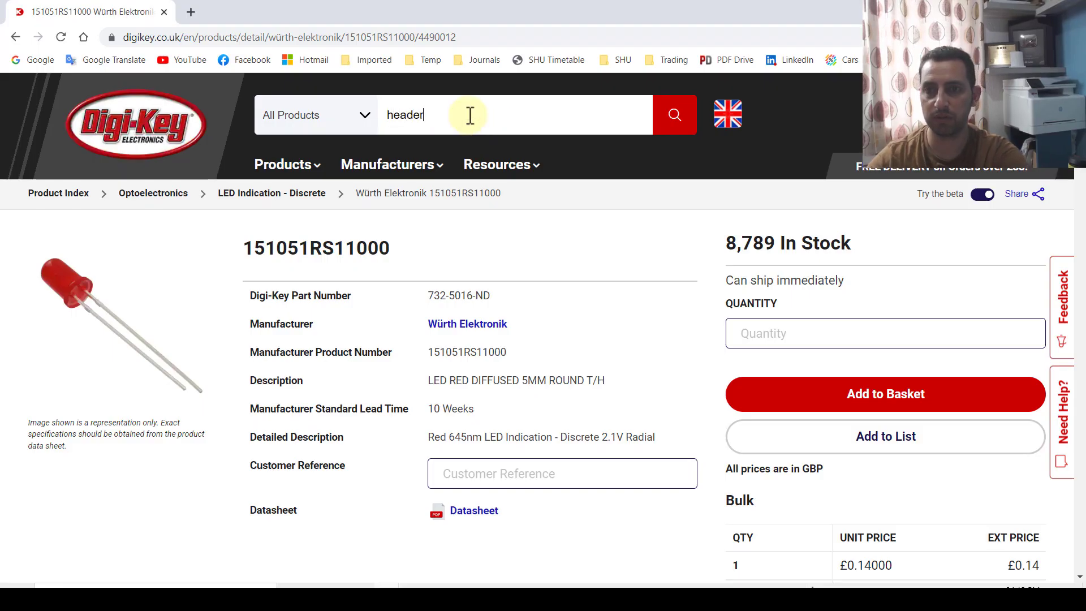
{"action": "type", "text": "2.54"}
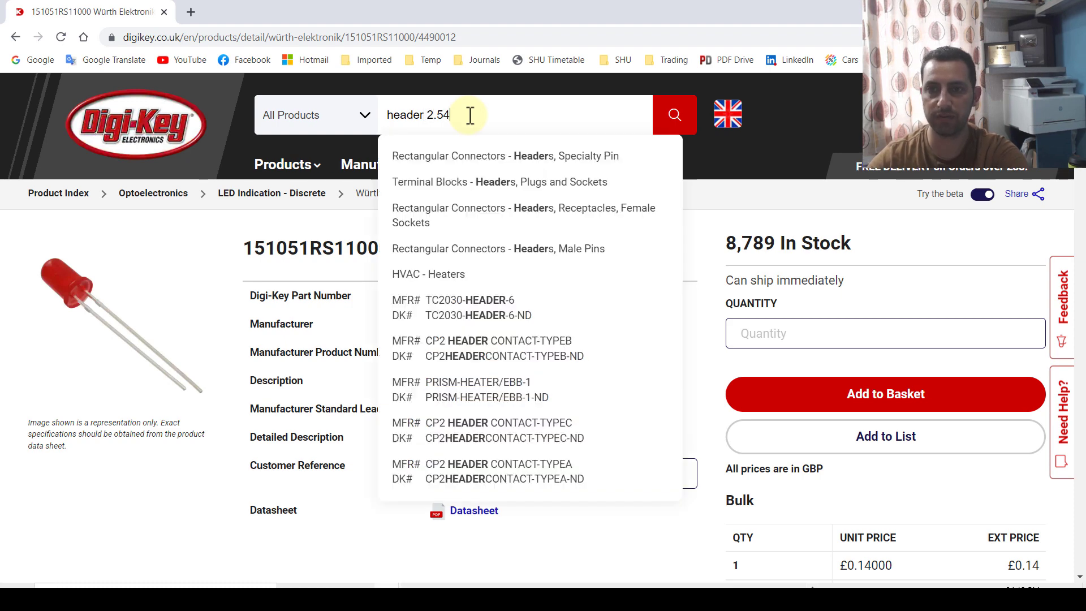
{"action": "type", "text": " male"}
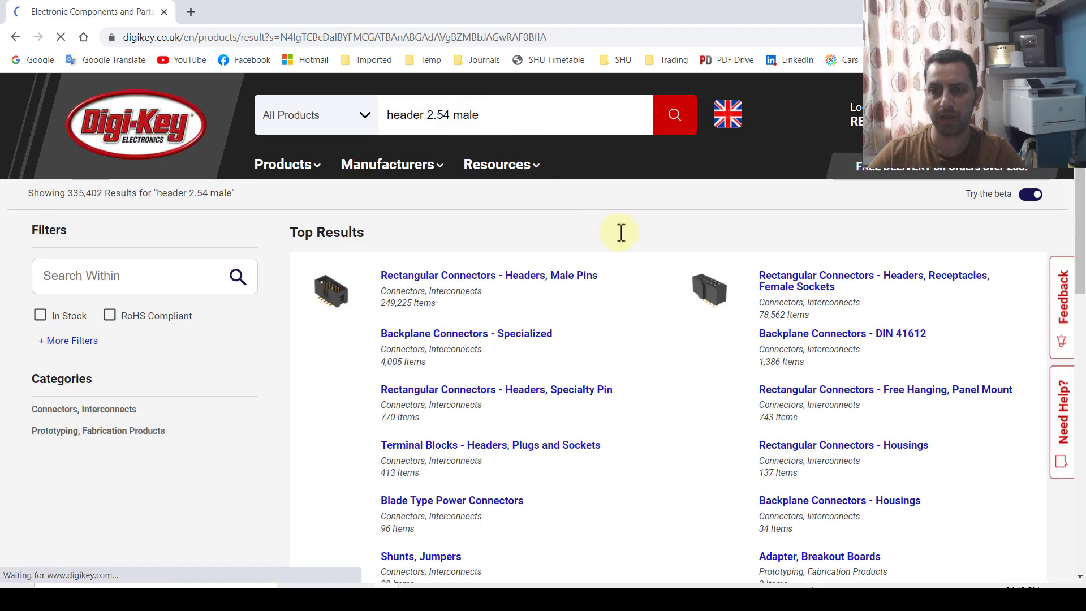
{"action": "scroll", "coordinate": [636, 241], "scroll_direction": "down", "scroll_amount": 2}
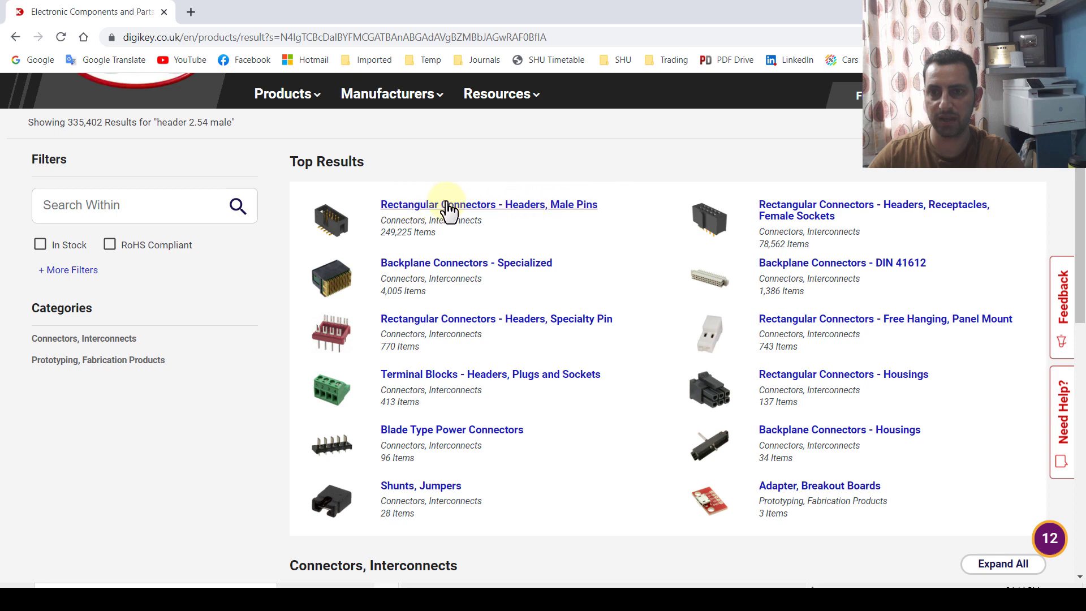
{"action": "left_click", "coordinate": [553, 214]}
Filter the male pin headers by 2 positions and manufacturer Molex.
{"action": "scroll", "coordinate": [591, 221], "scroll_direction": "down", "scroll_amount": 2}
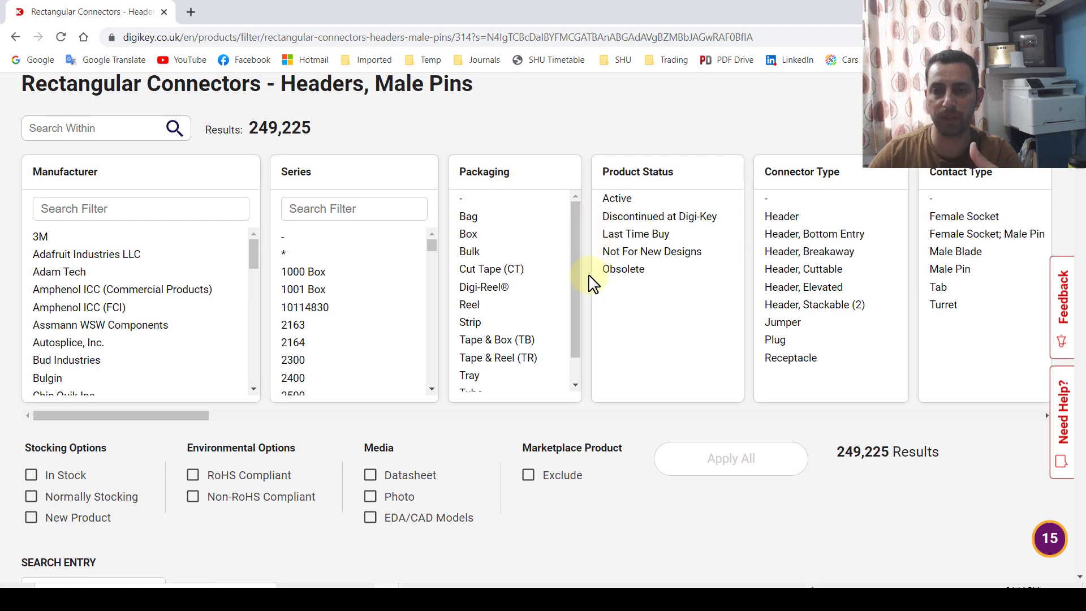
{"action": "left_click_drag", "start_coordinate": [179, 415], "coordinate": [294, 417]}
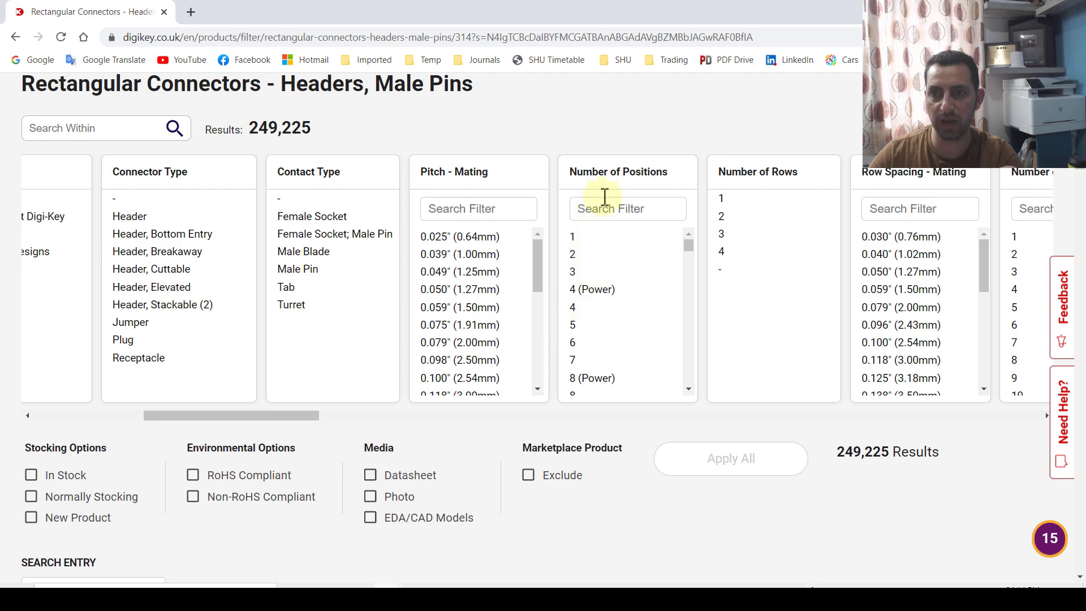
{"action": "left_click", "coordinate": [577, 256]}
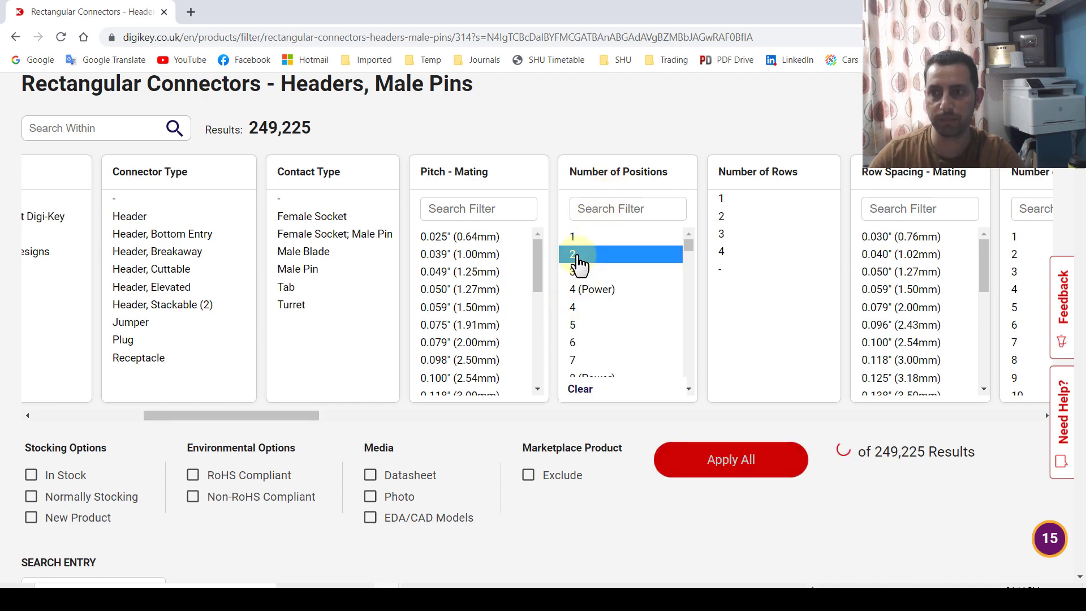
{"action": "left_click_drag", "start_coordinate": [300, 419], "coordinate": [150, 418]}
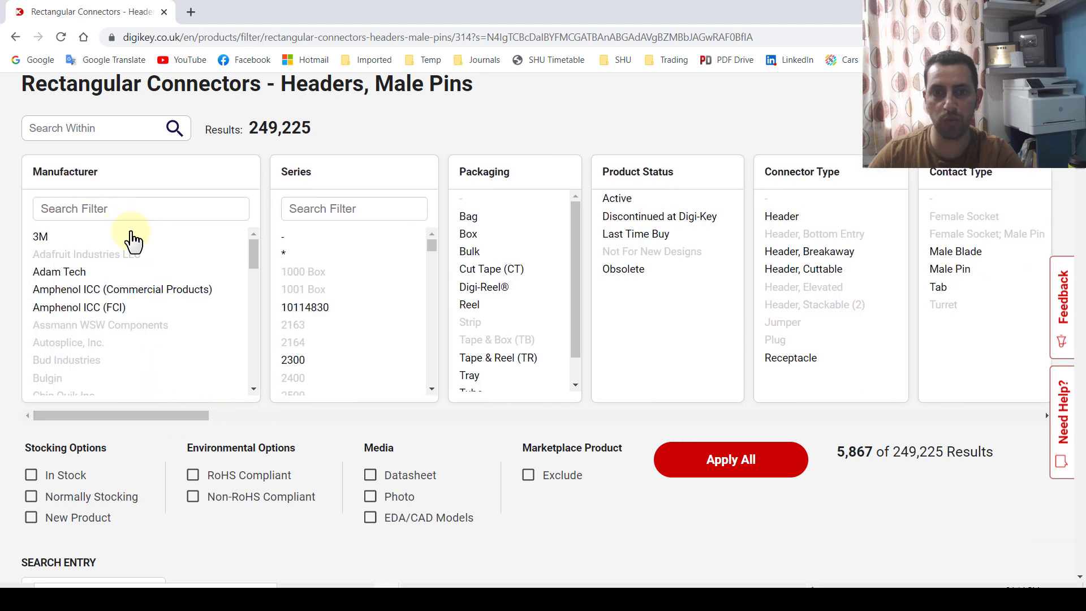
{"action": "left_click_drag", "start_coordinate": [255, 262], "coordinate": [254, 321]}
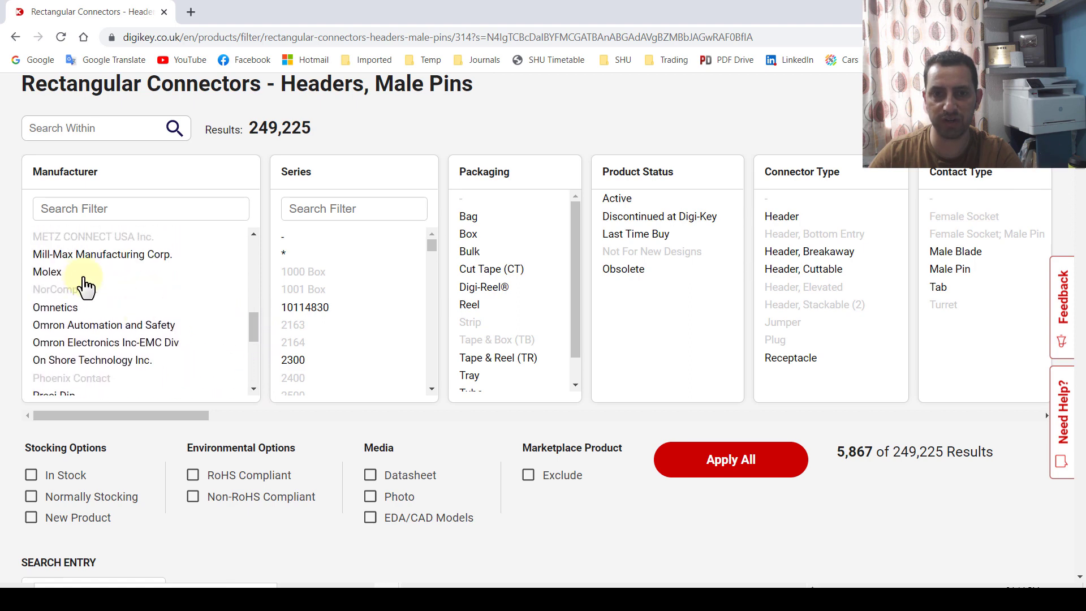
{"action": "left_click", "coordinate": [67, 274]}
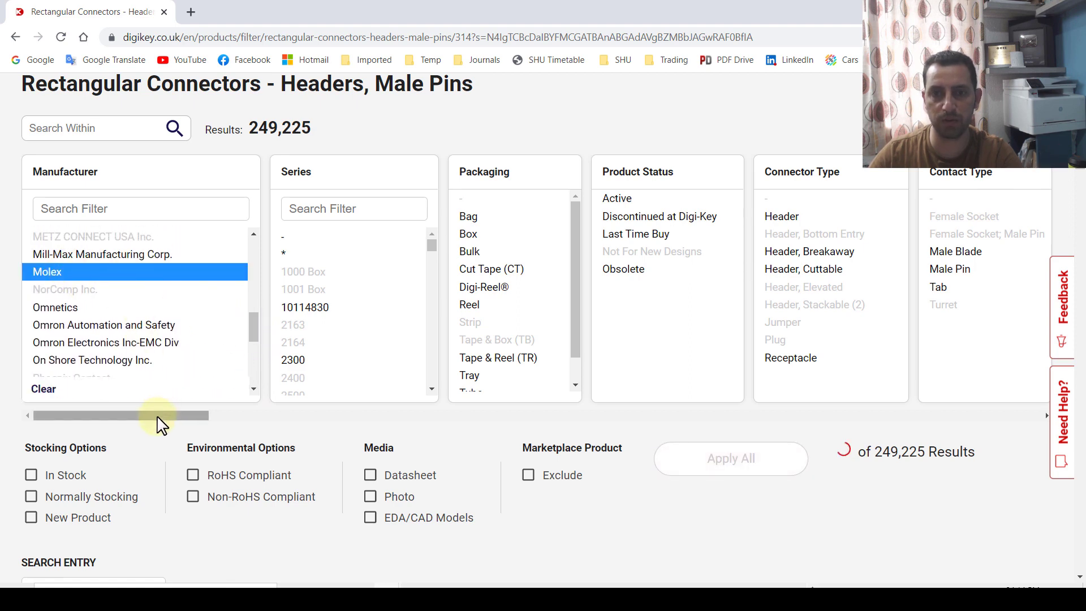
Filter the headers by style Board to Cable/Wire and mounting type Through Hole.
{"action": "left_click_drag", "start_coordinate": [158, 417], "coordinate": [432, 422]}
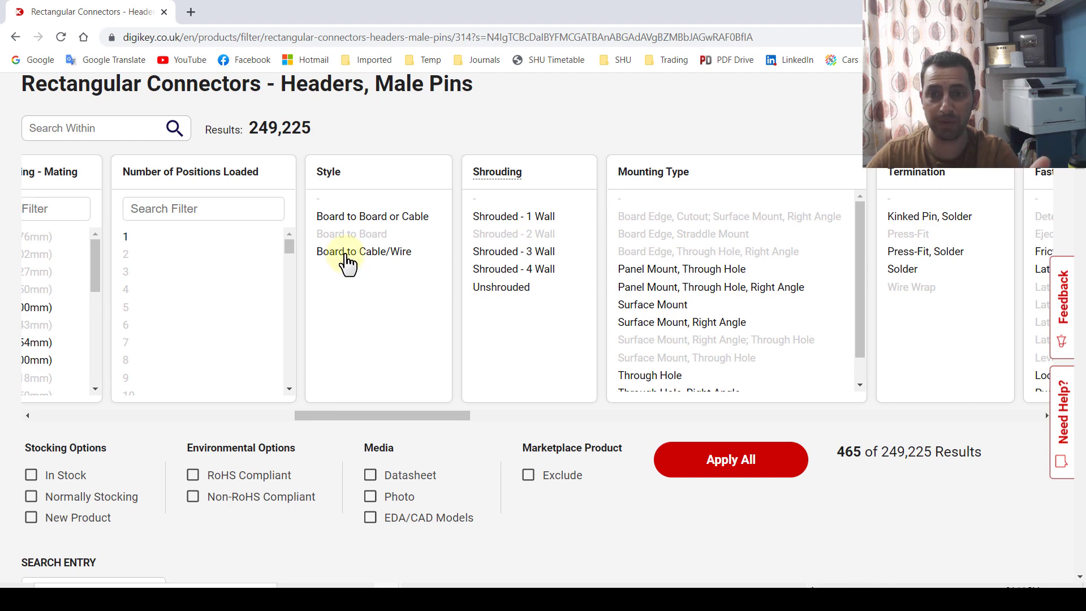
{"action": "left_click", "coordinate": [347, 262]}
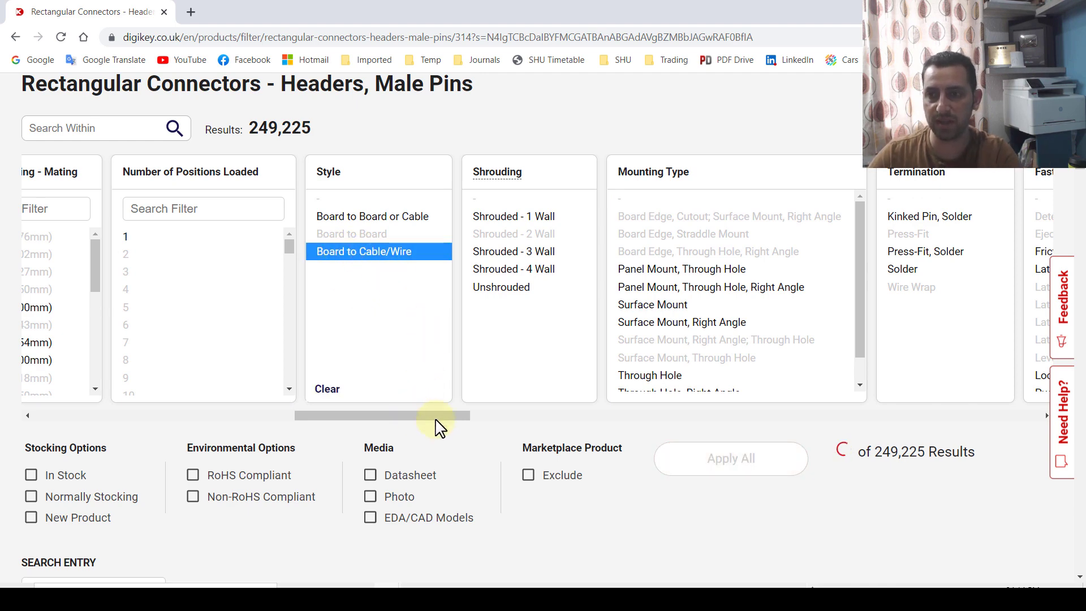
{"action": "left_click_drag", "start_coordinate": [453, 421], "coordinate": [515, 425]}
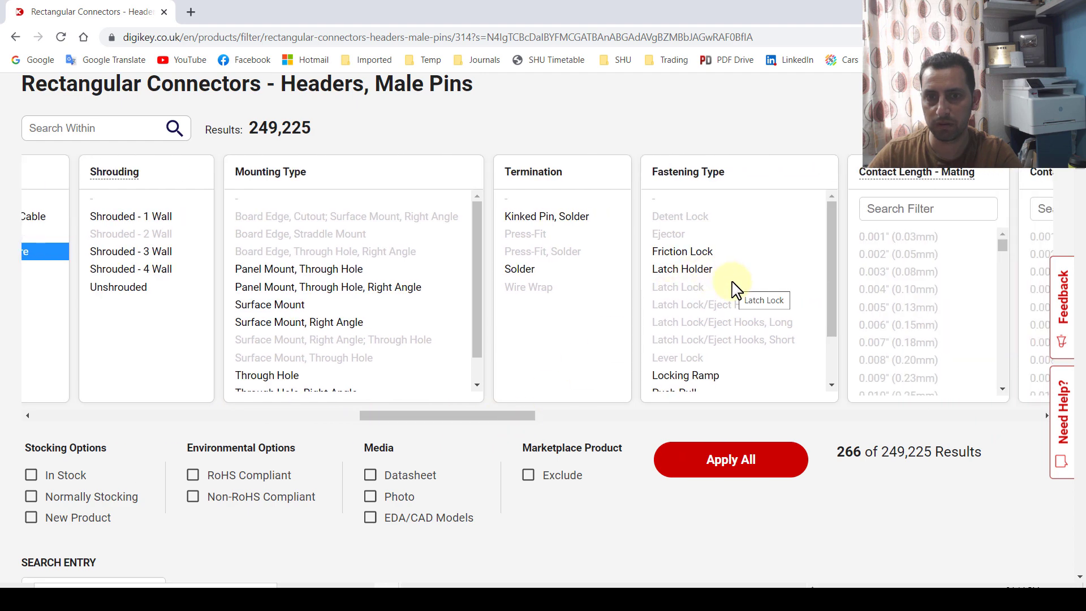
{"action": "left_click", "coordinate": [299, 376]}
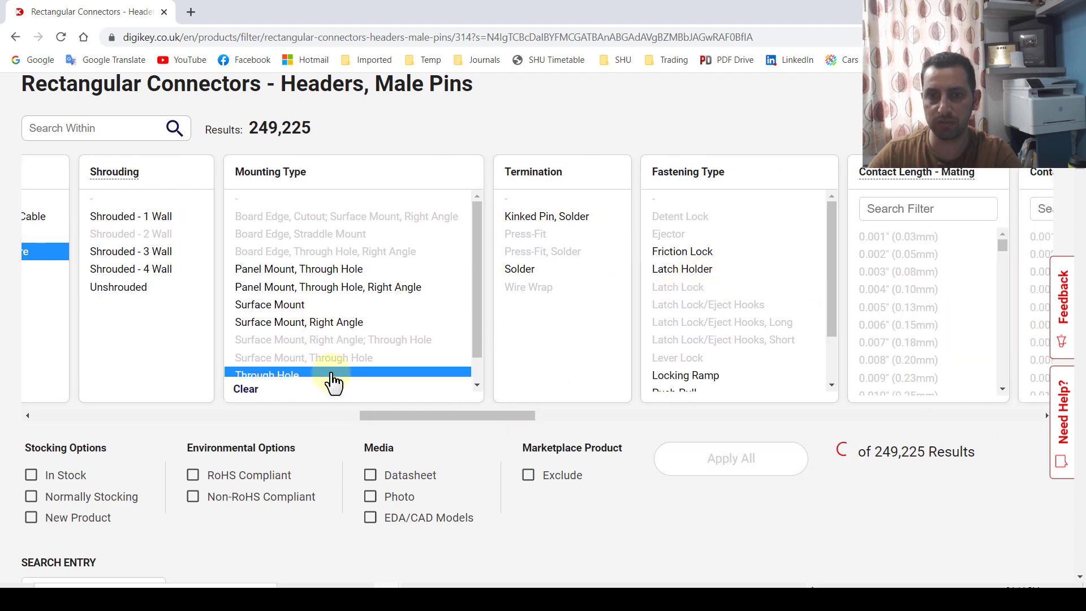
{"action": "scroll", "coordinate": [424, 308], "scroll_direction": "down", "scroll_amount": 1}
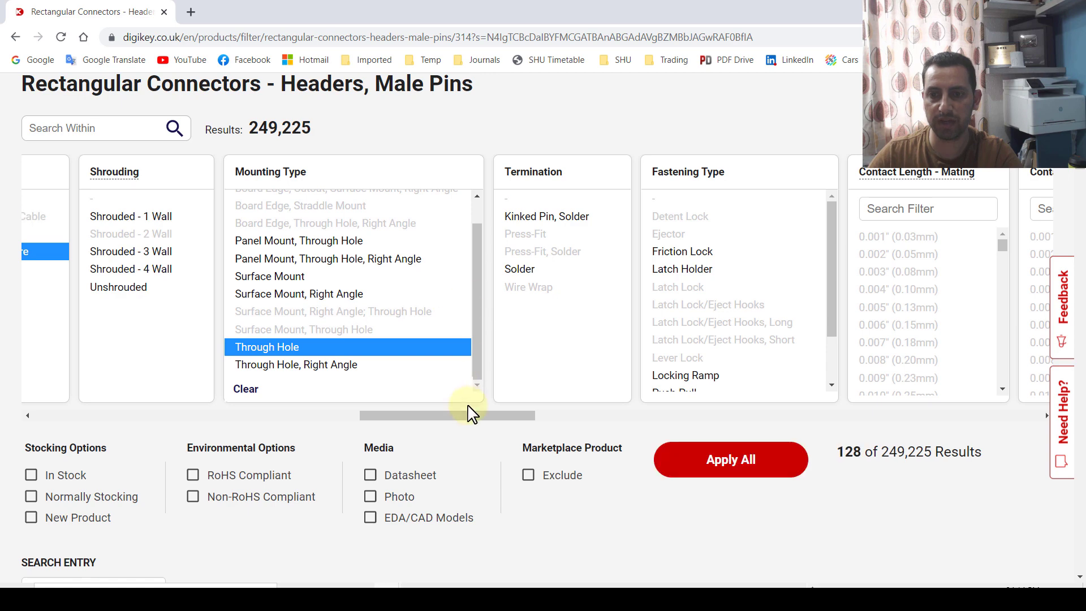
Restrict the headers to In Stock parts with EDA/CAD Models and apply all the filters.
{"action": "left_click_drag", "start_coordinate": [458, 423], "coordinate": [119, 419]}
{"action": "scroll", "coordinate": [488, 441], "scroll_direction": "down", "scroll_amount": 1}
{"action": "scroll", "coordinate": [489, 441], "scroll_direction": "down", "scroll_amount": 1}
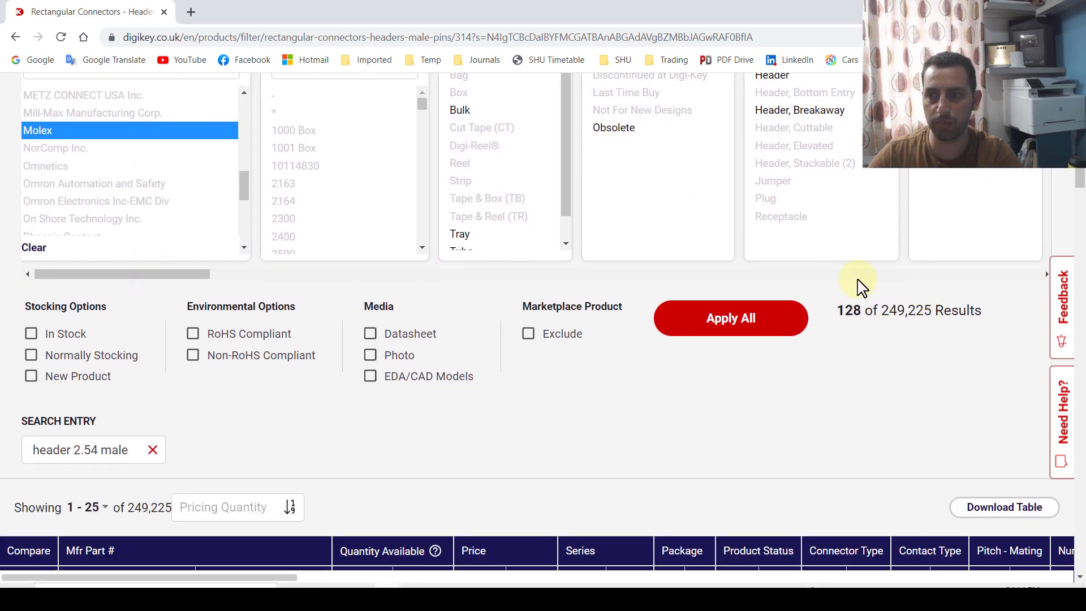
{"action": "left_click", "coordinate": [66, 336]}
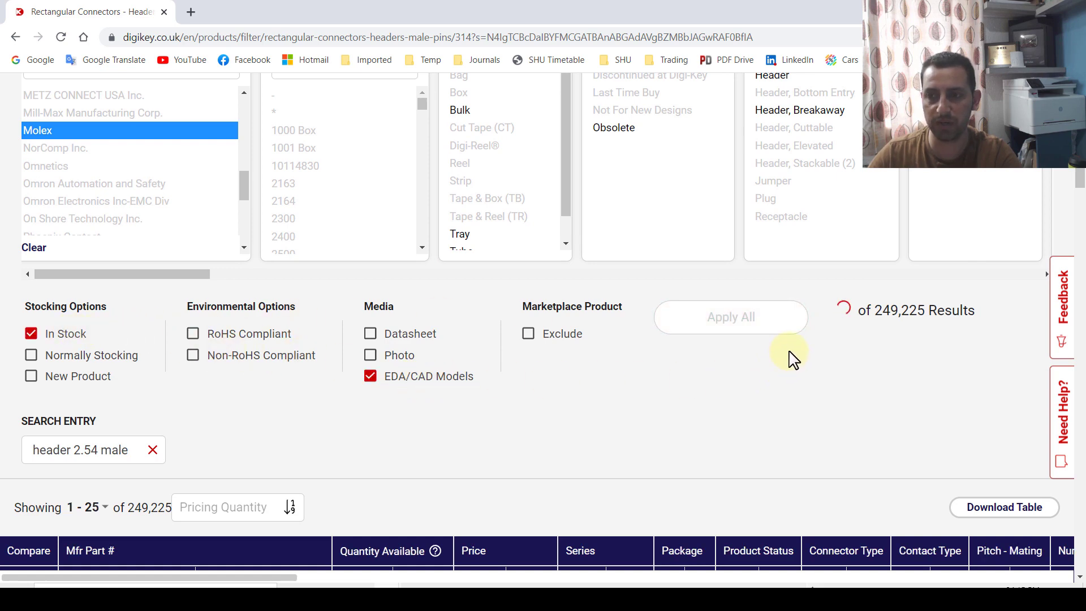
{"action": "left_click", "coordinate": [751, 318]}
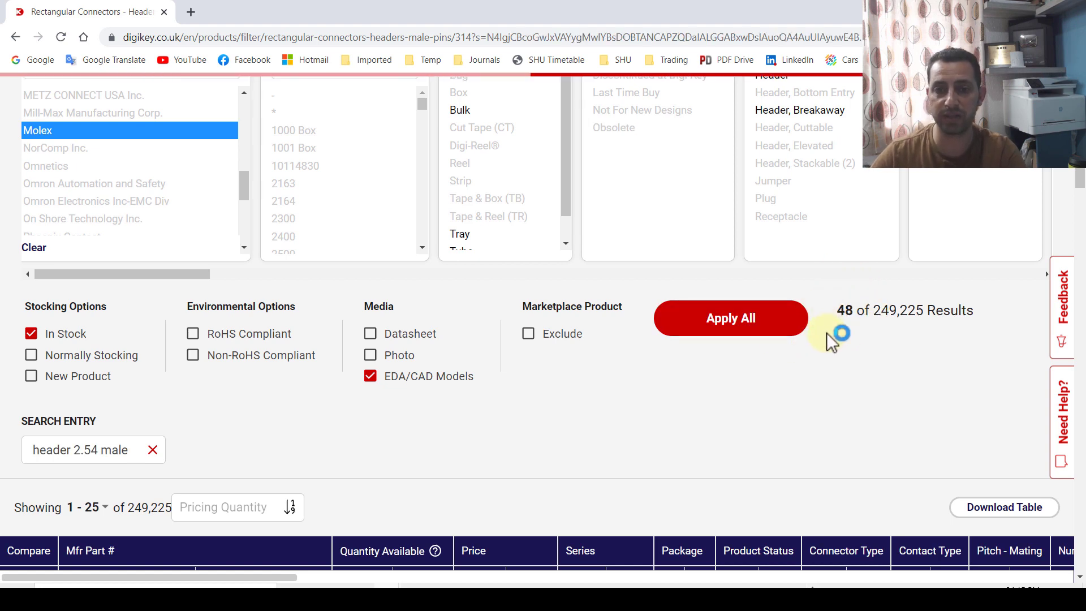
{"action": "scroll", "coordinate": [582, 262], "scroll_direction": "down", "scroll_amount": 7}
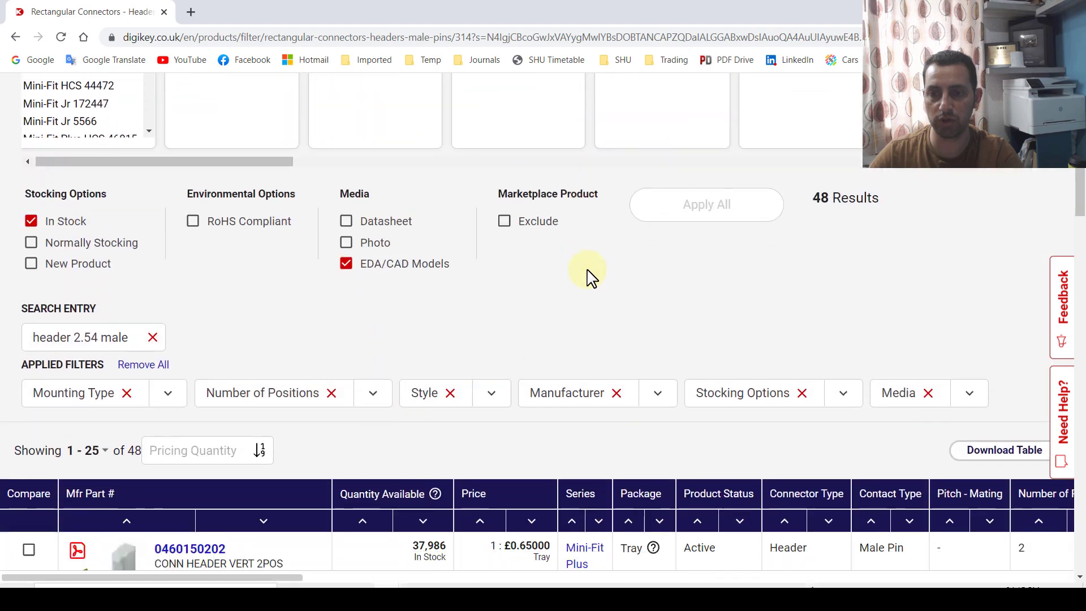
{"action": "scroll", "coordinate": [492, 283], "scroll_direction": "down", "scroll_amount": 8}
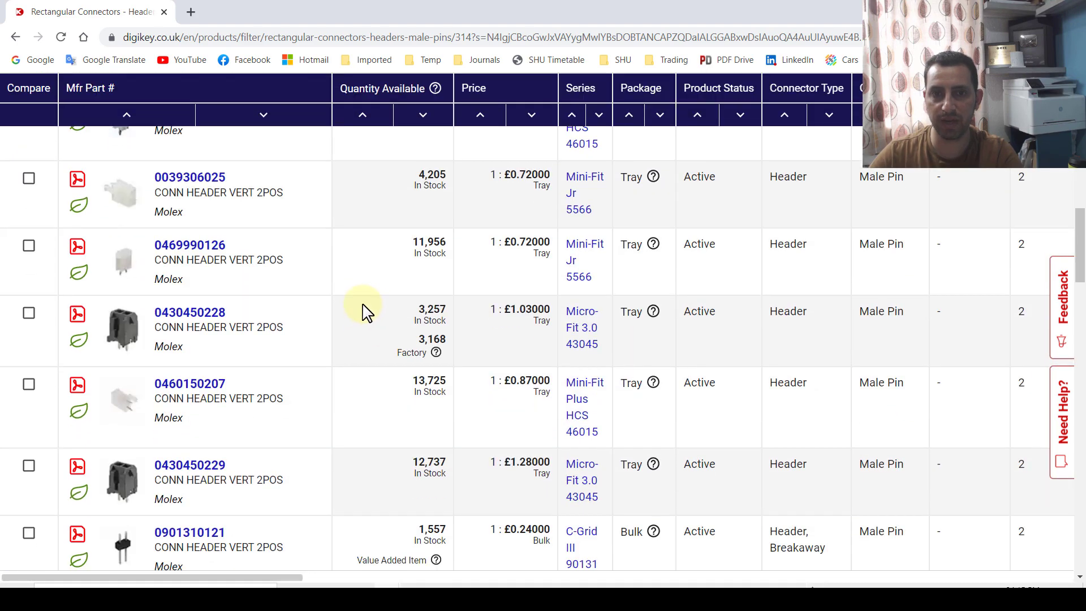
{"action": "scroll", "coordinate": [365, 305], "scroll_direction": "up", "scroll_amount": 3}
{"action": "mouse_move", "coordinate": [127, 260]}
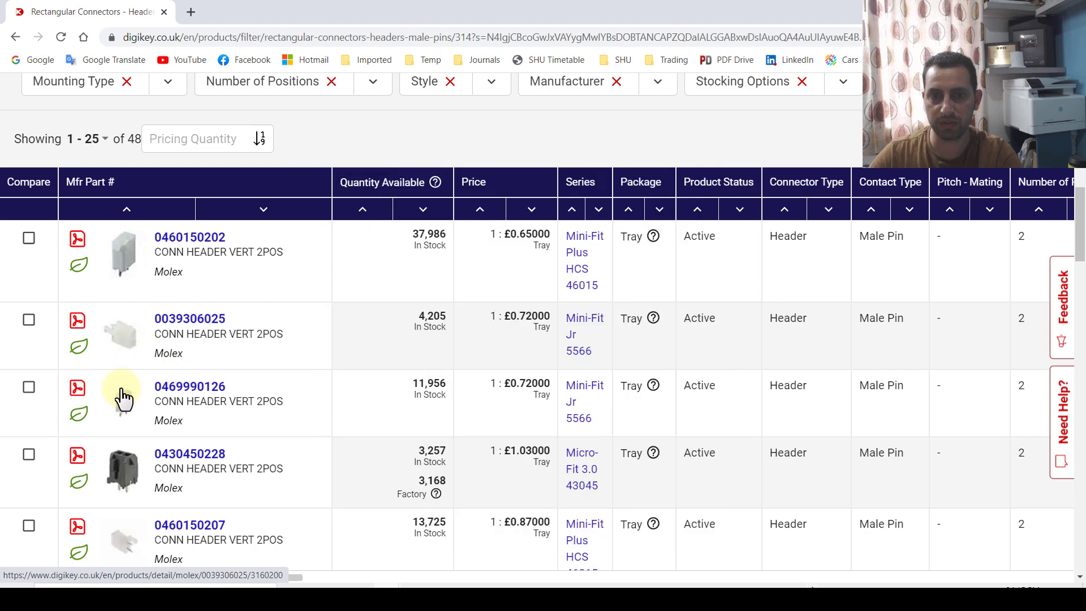
{"action": "mouse_move", "coordinate": [126, 406]}
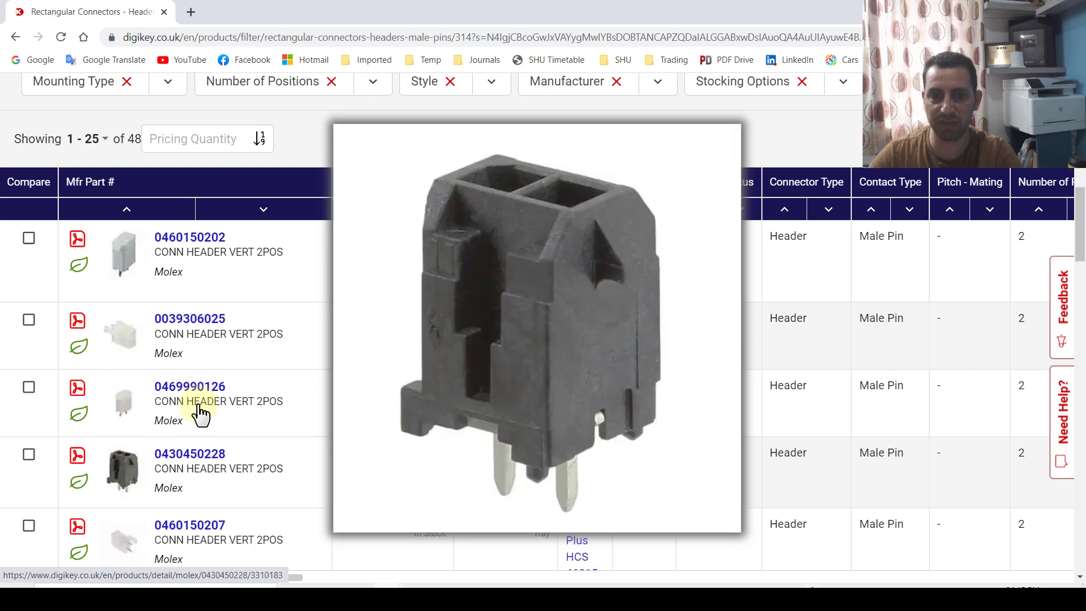
{"action": "scroll", "coordinate": [339, 373], "scroll_direction": "down", "scroll_amount": 5}
{"action": "scroll", "coordinate": [348, 342], "scroll_direction": "down", "scroll_amount": 8}
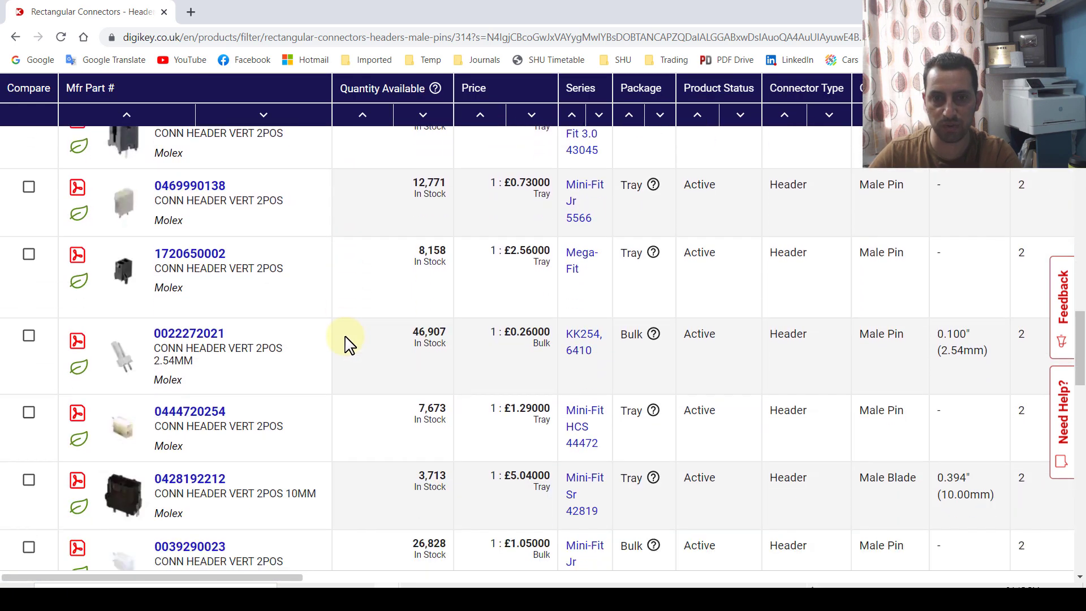
{"action": "scroll", "coordinate": [349, 342], "scroll_direction": "down", "scroll_amount": 6}
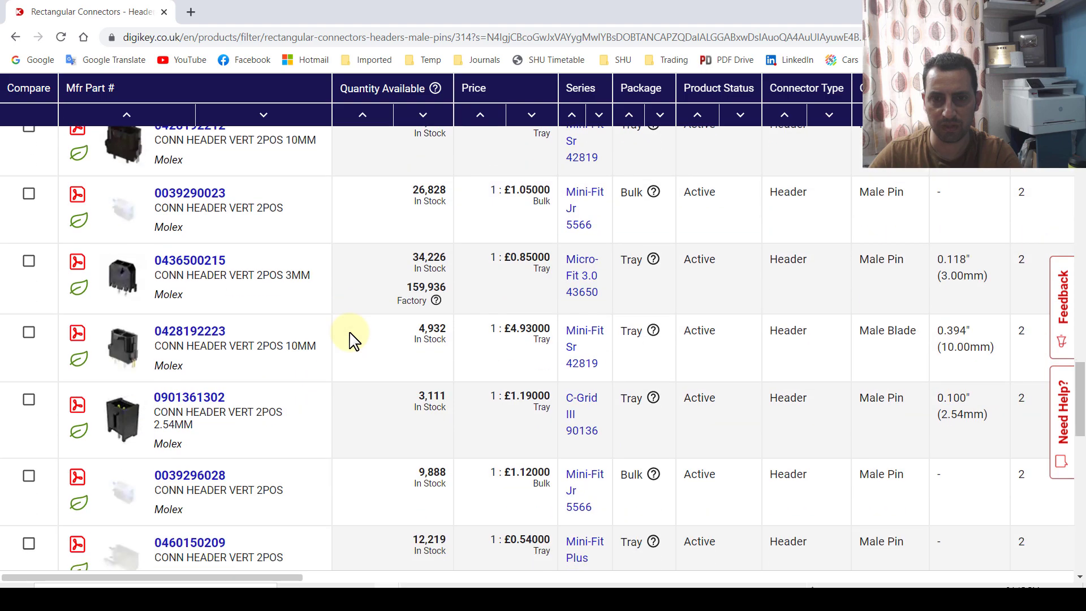
{"action": "scroll", "coordinate": [350, 339], "scroll_direction": "down", "scroll_amount": 6}
{"action": "scroll", "coordinate": [350, 336], "scroll_direction": "up", "scroll_amount": 10}
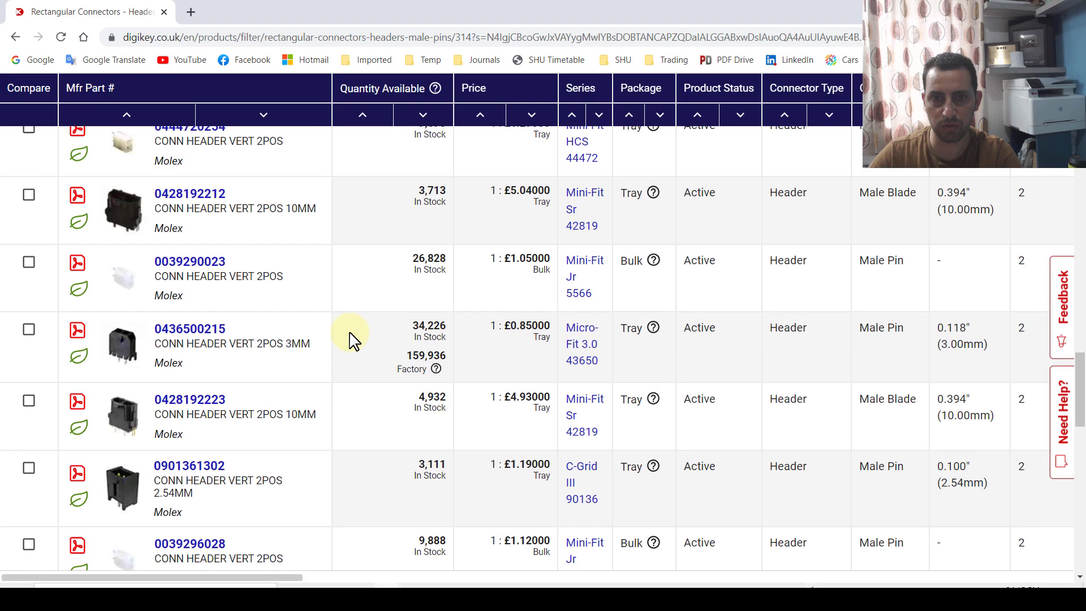
{"action": "mouse_move", "coordinate": [119, 212]}
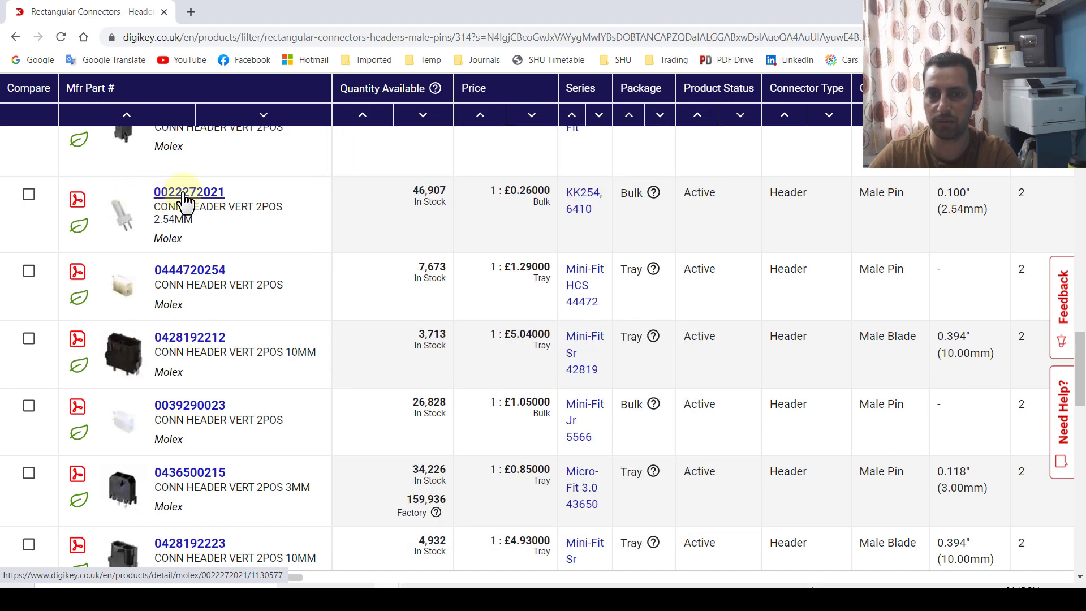
{"action": "left_click", "coordinate": [184, 195]}
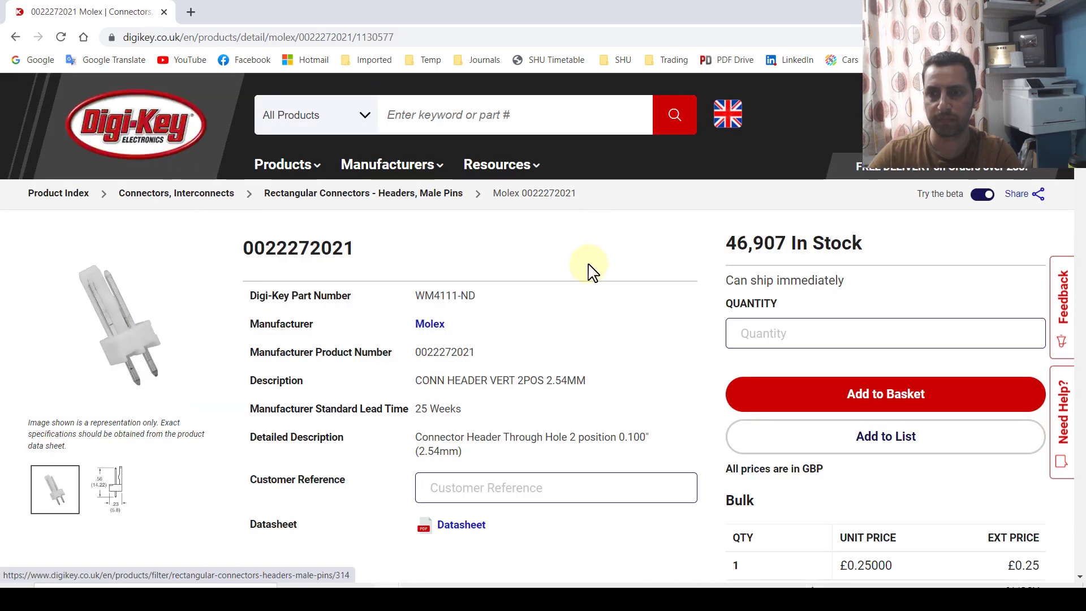
{"action": "scroll", "coordinate": [306, 328], "scroll_direction": "down", "scroll_amount": 10}
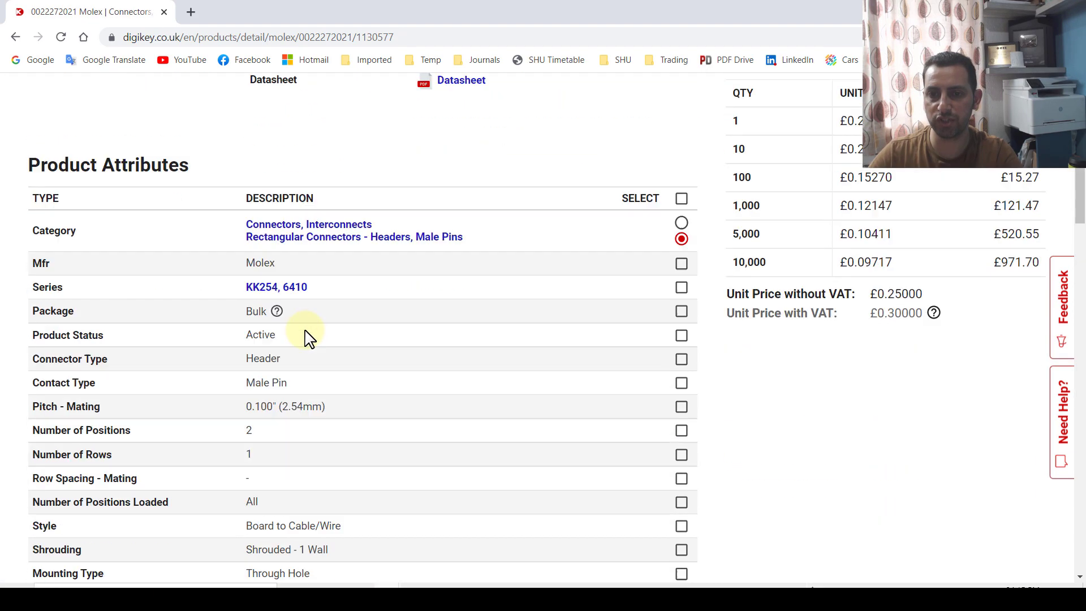
{"action": "scroll", "coordinate": [310, 345], "scroll_direction": "up", "scroll_amount": 10}
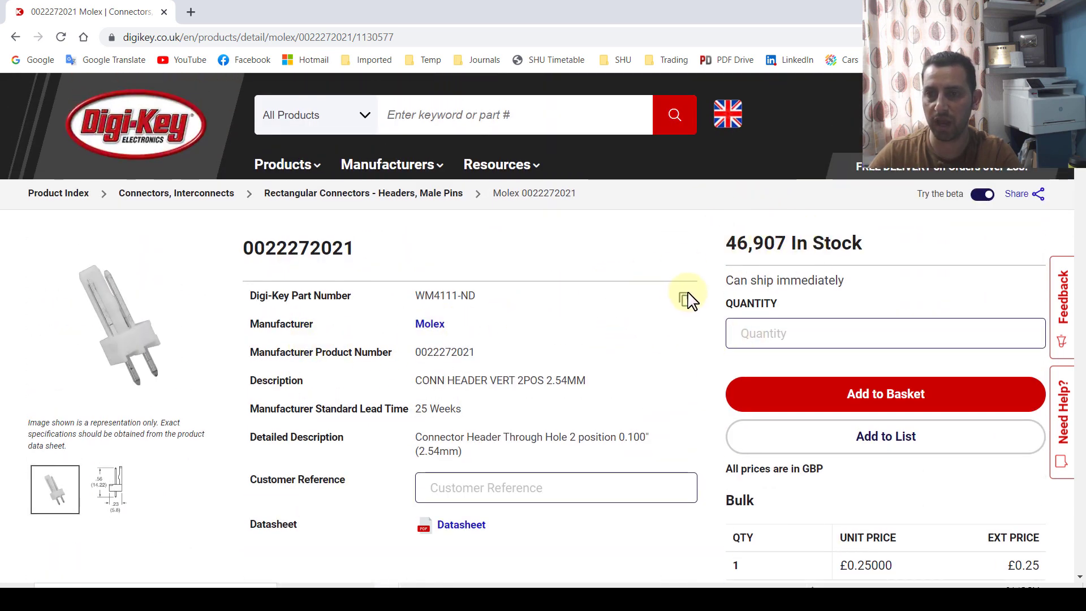
{"action": "left_click", "coordinate": [686, 300]}
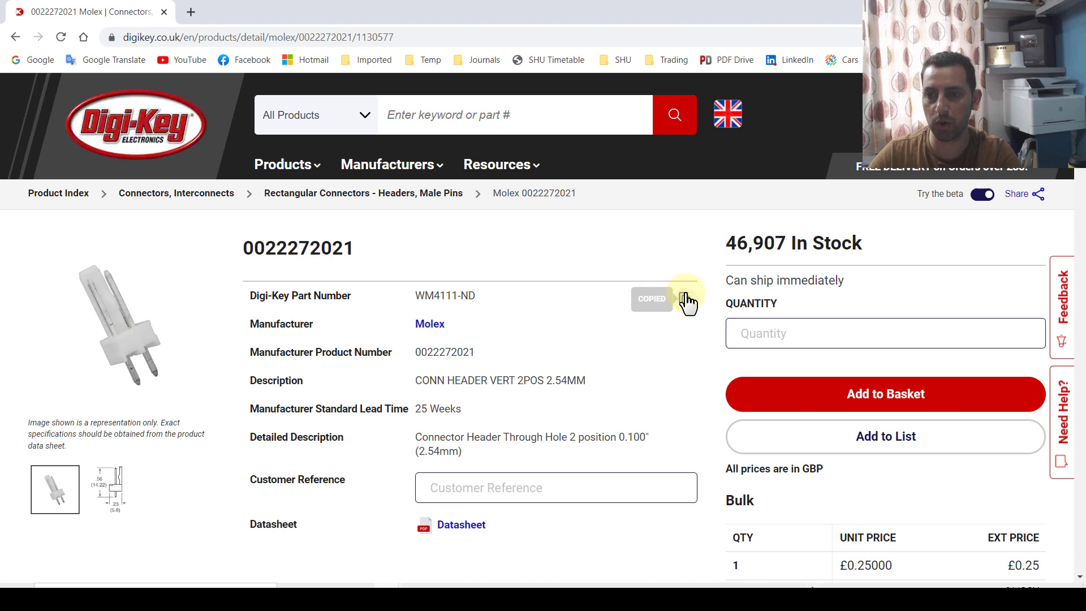
Switch to Altium Designer and open Manufacturer Part Search.
{"action": "left_click", "coordinate": [793, 594]}
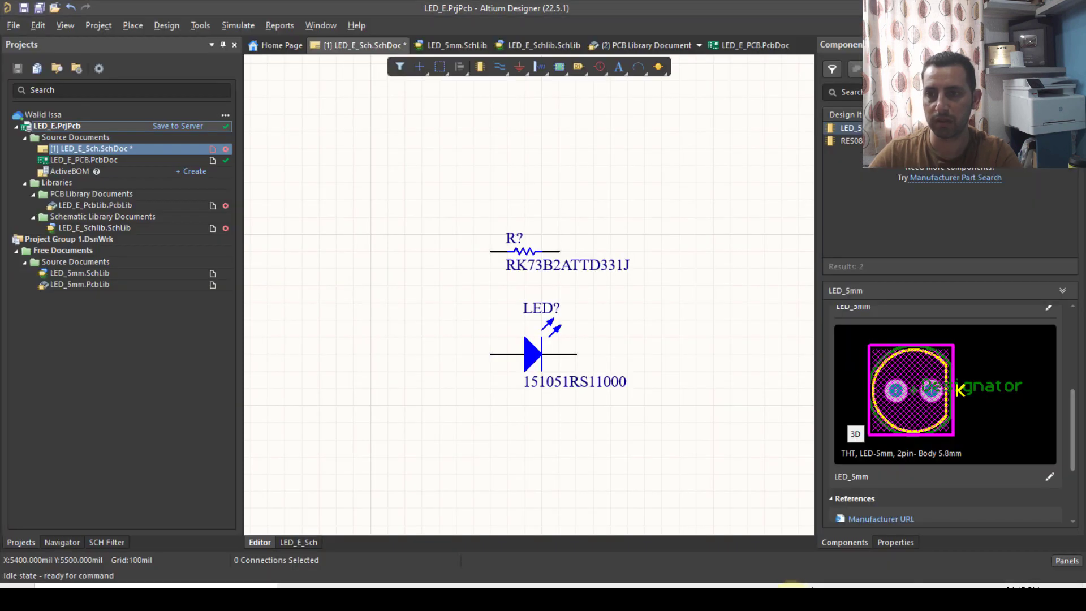
{"action": "left_click", "coordinate": [1064, 560]}
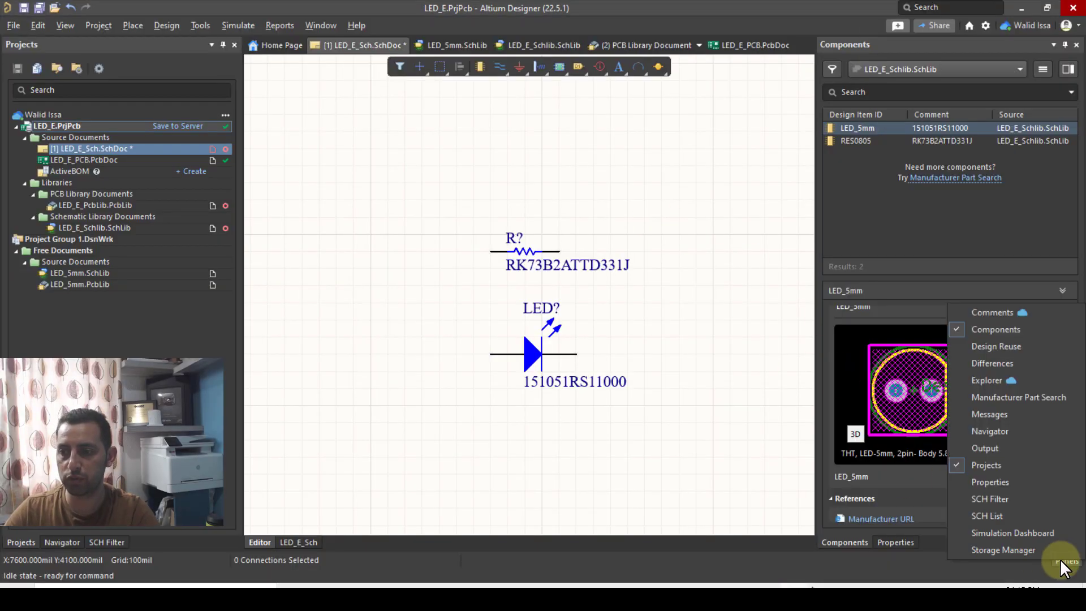
{"action": "left_click", "coordinate": [1038, 397]}
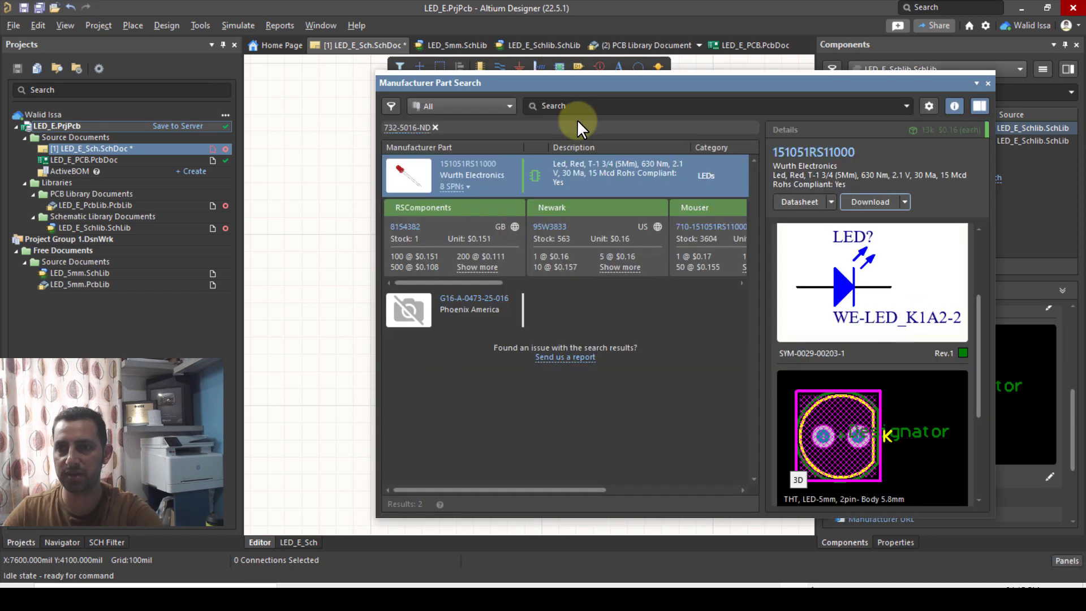
Search the manufacturer parts for WM4111-ND, download the Molex 22-27-2021 header as Header2P.zip, and close the search.
{"action": "key", "text": "Return"}
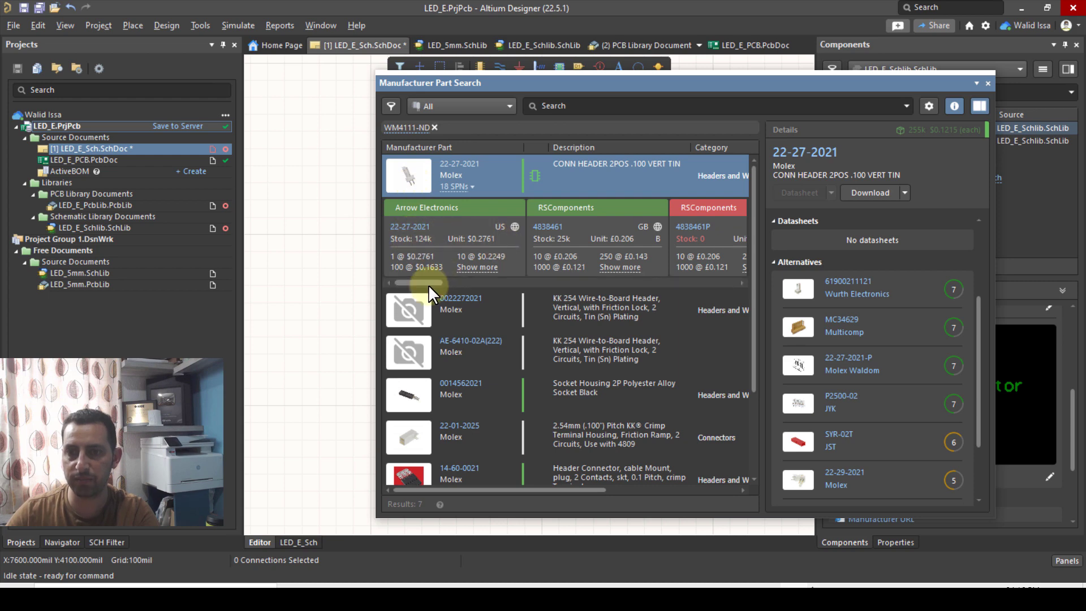
{"action": "mouse_move", "coordinate": [429, 283]}
{"action": "left_mouse_down"}
{"action": "mouse_move", "coordinate": [500, 281]}
{"action": "mouse_move", "coordinate": [416, 283]}
{"action": "left_mouse_up"}
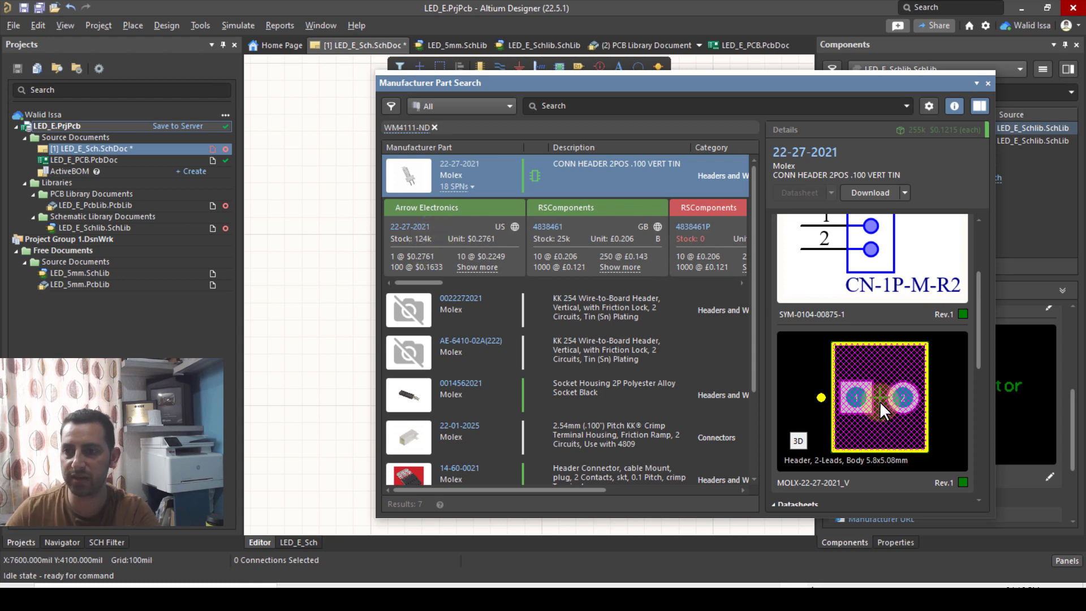
{"action": "scroll", "coordinate": [880, 402], "scroll_direction": "up", "scroll_amount": 1}
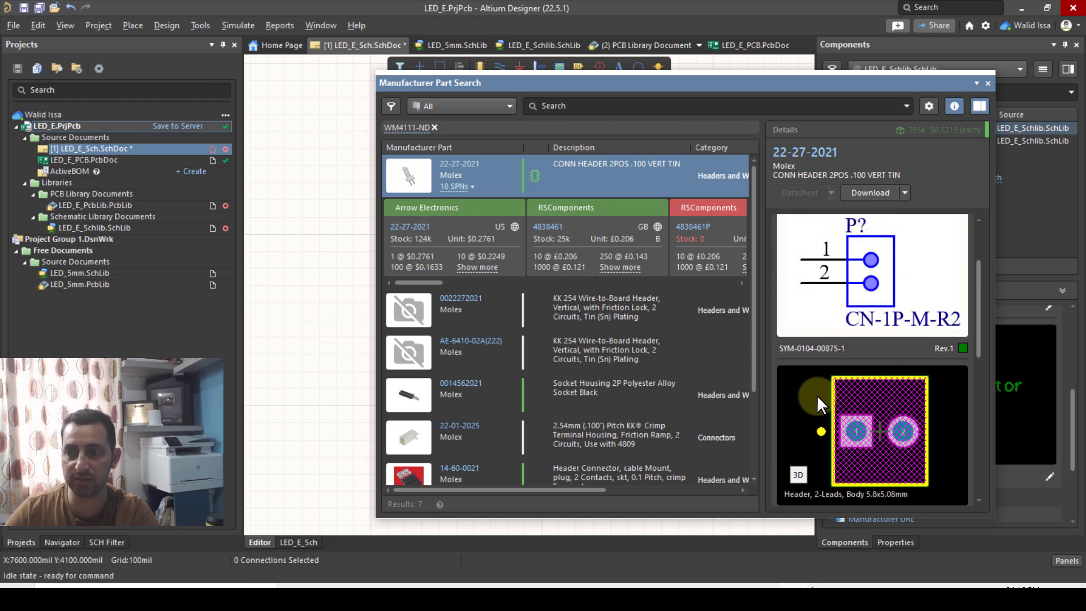
{"action": "left_click", "coordinate": [872, 191]}
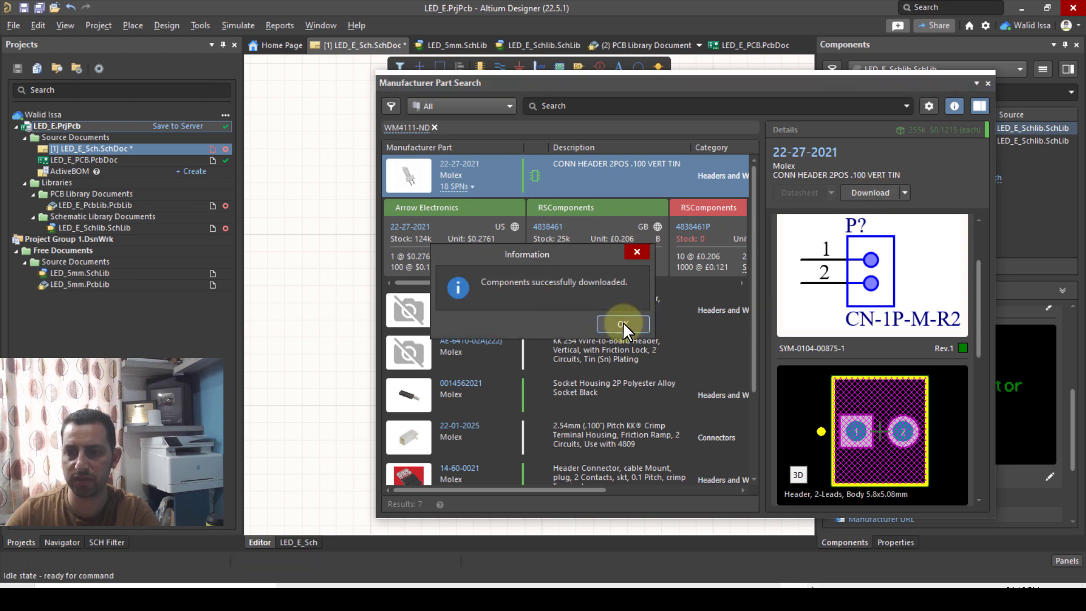
{"action": "left_click", "coordinate": [623, 321]}
{"action": "left_click", "coordinate": [987, 83]}
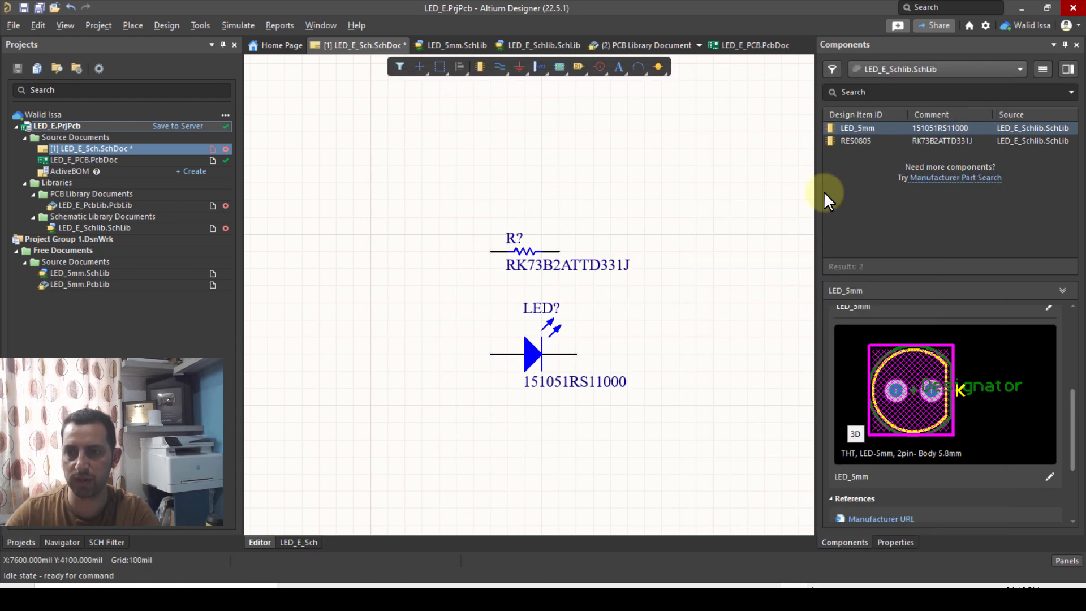
Switch to File Explorer, extract Header2P.zip in the LED_E folder into its own Header2P folder, and open that folder.
{"action": "mouse_move", "coordinate": [351, 581]}
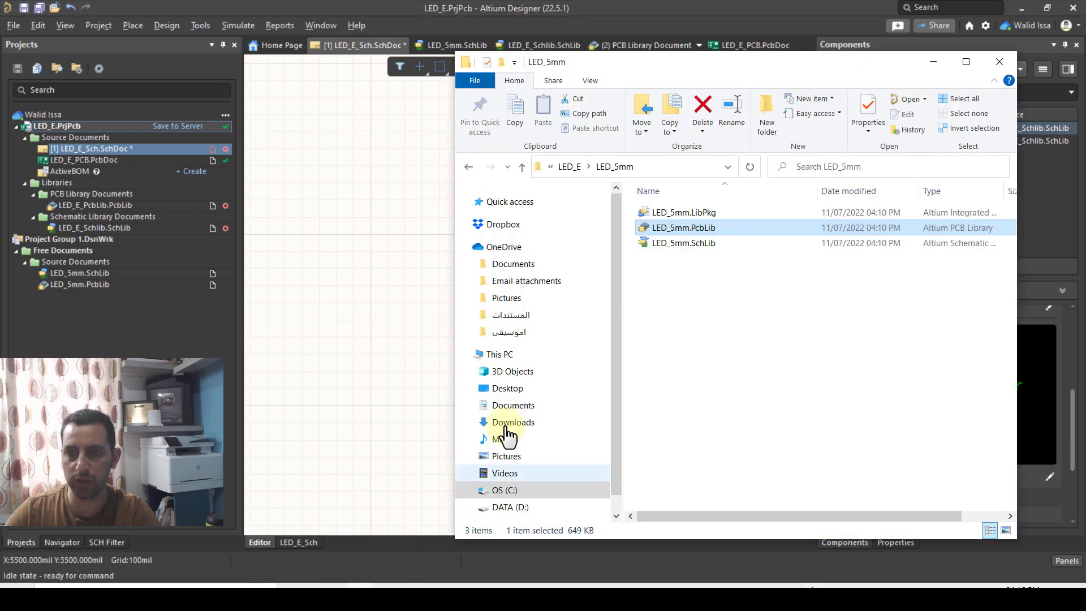
{"action": "left_click", "coordinate": [354, 537]}
{"action": "left_click", "coordinate": [566, 166]}
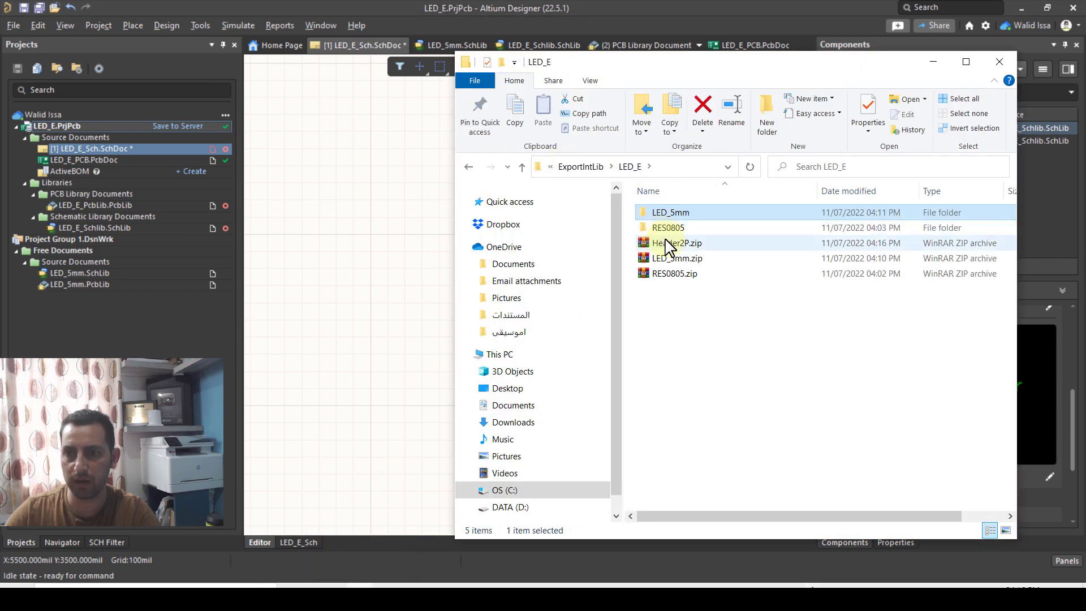
{"action": "left_click", "coordinate": [690, 246]}
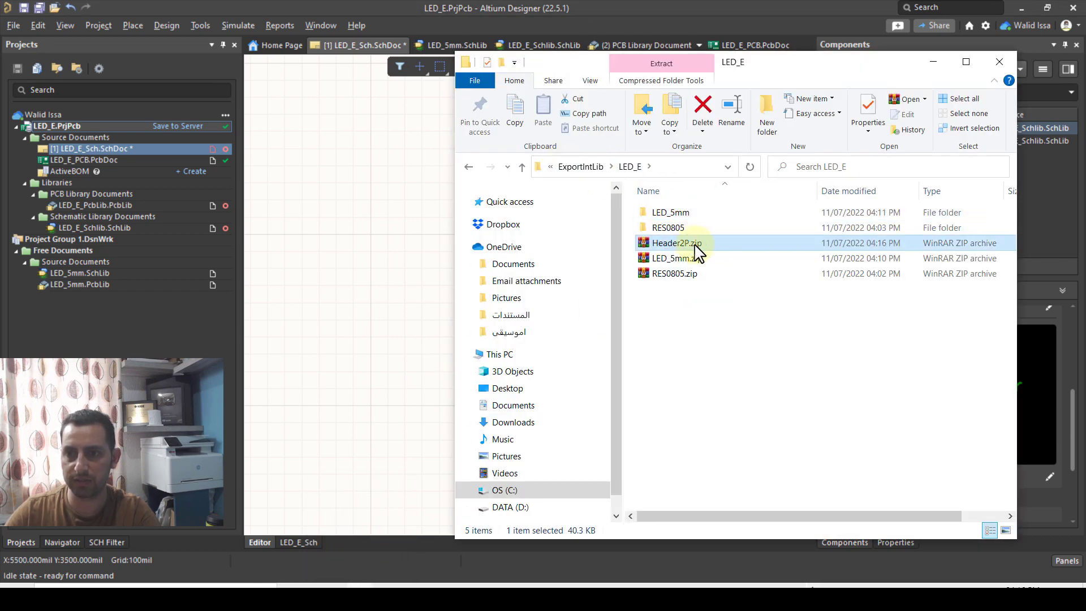
{"action": "right_click", "coordinate": [697, 253]}
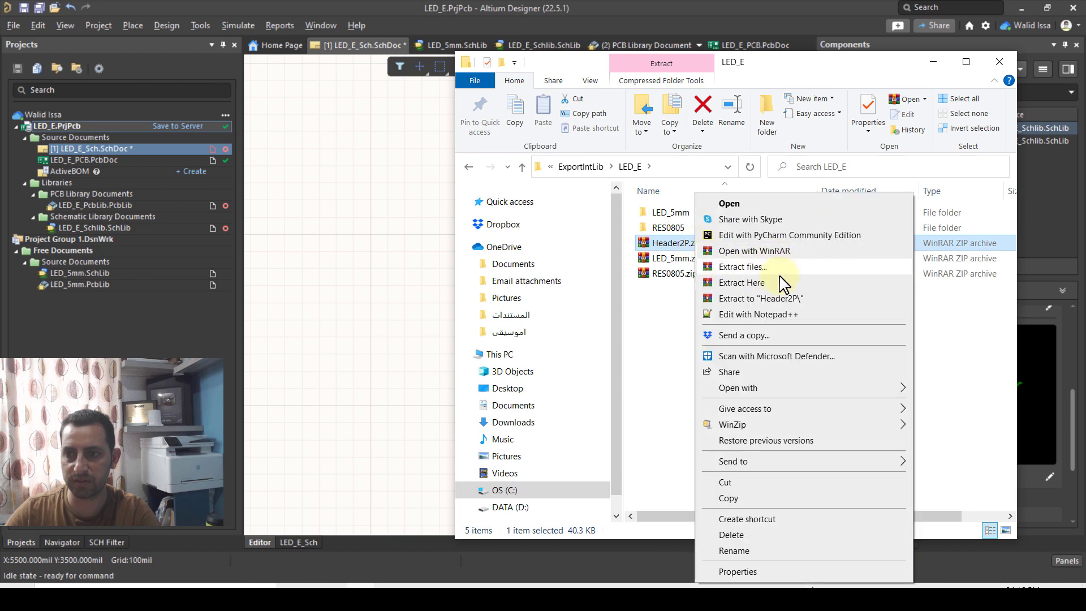
{"action": "left_click", "coordinate": [778, 298]}
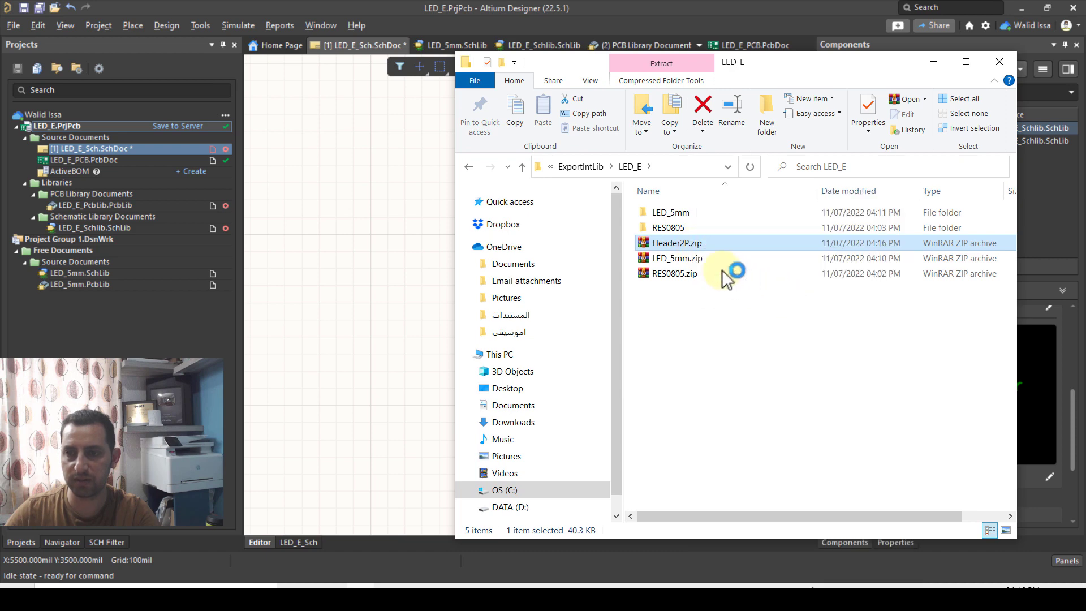
{"action": "double_click", "coordinate": [691, 214]}
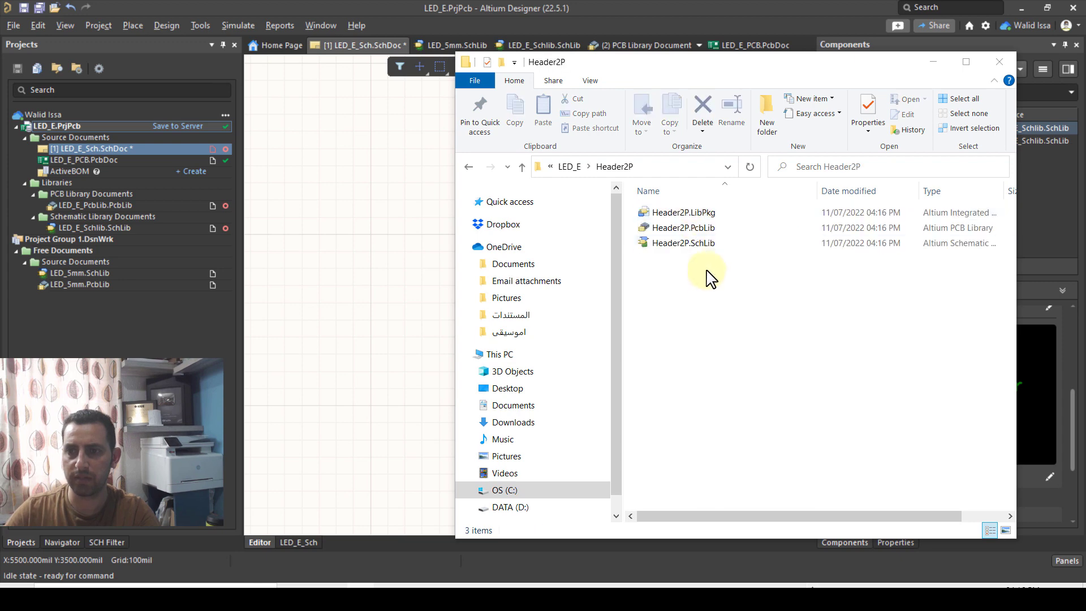
{"action": "left_click", "coordinate": [698, 244]}
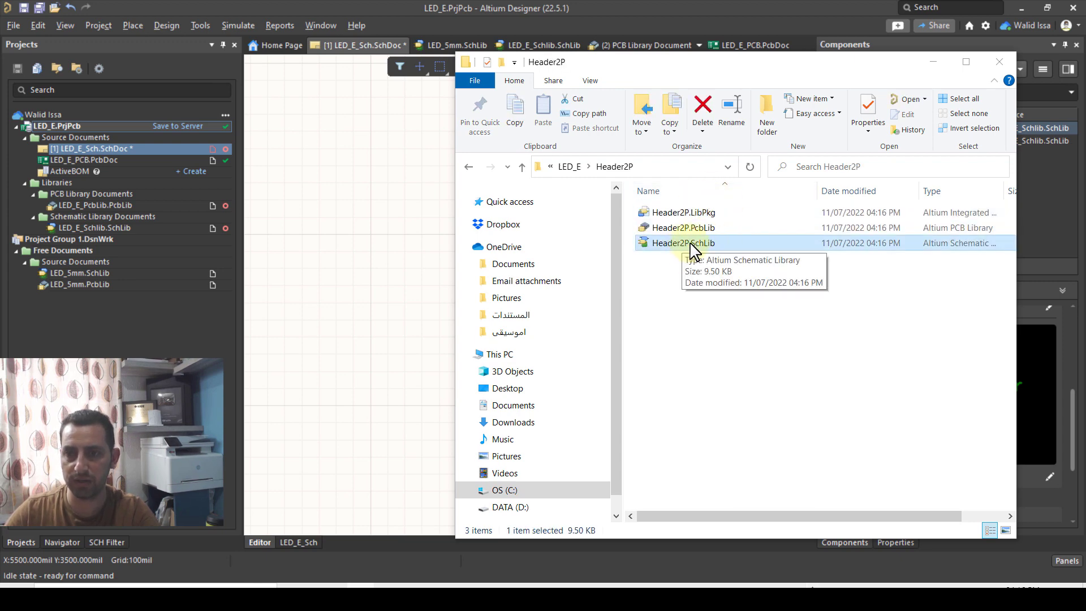
{"action": "left_click_drag", "start_coordinate": [696, 244], "coordinate": [99, 368]}
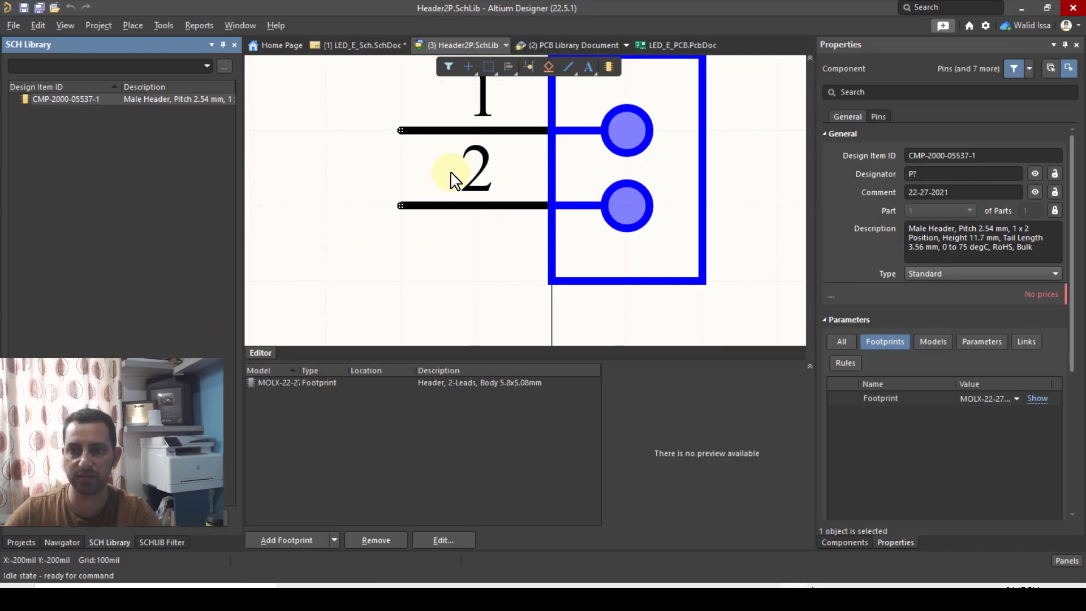
{"action": "left_click", "coordinate": [63, 100]}
{"action": "right_click", "coordinate": [63, 100]}
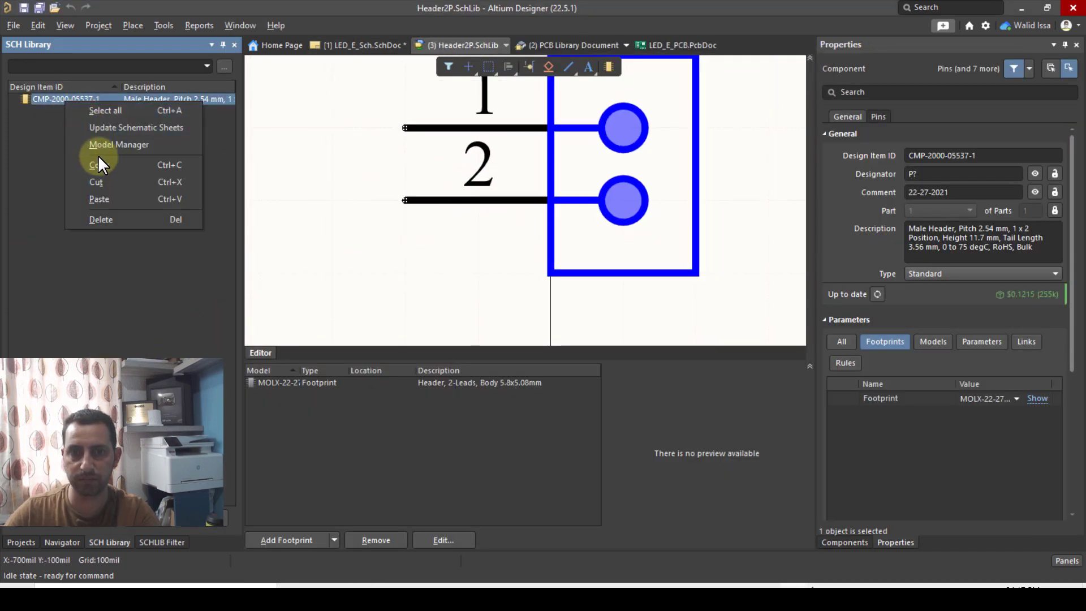
{"action": "left_click", "coordinate": [103, 167]}
Paste the copied header component into the project's schematic library LED_E_Schlib.SchLib.
{"action": "left_click", "coordinate": [22, 541]}
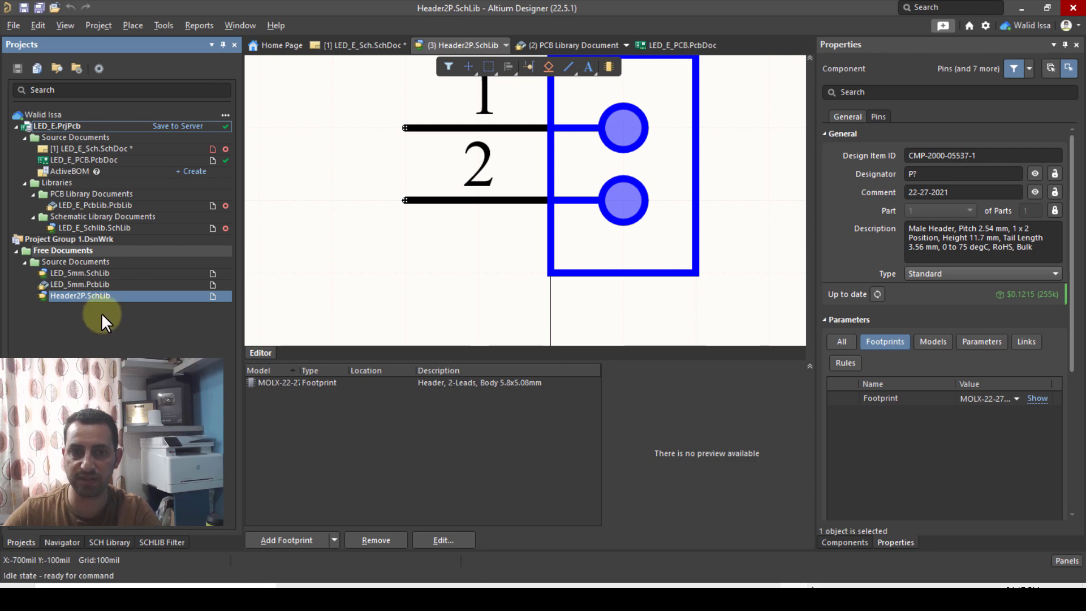
{"action": "left_click", "coordinate": [103, 226]}
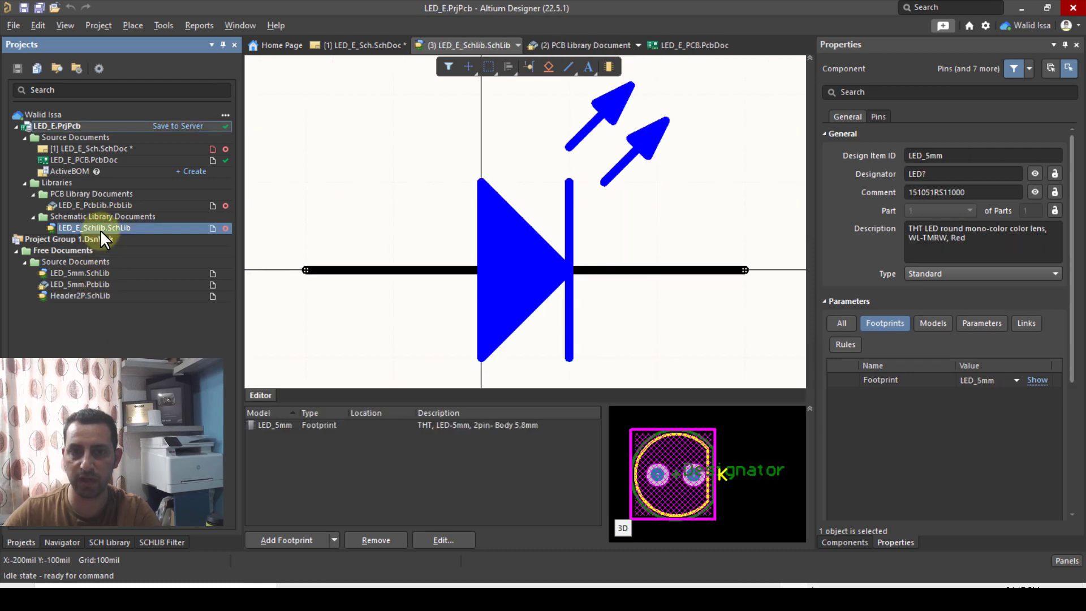
{"action": "left_click", "coordinate": [110, 542]}
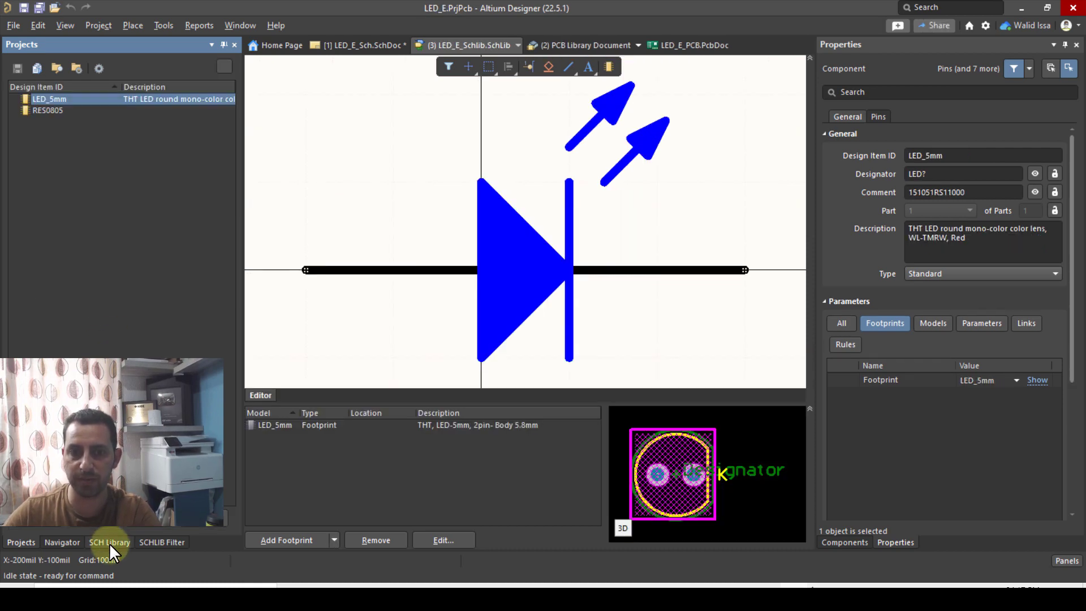
{"action": "right_click", "coordinate": [88, 195]}
{"action": "left_click", "coordinate": [129, 291]}
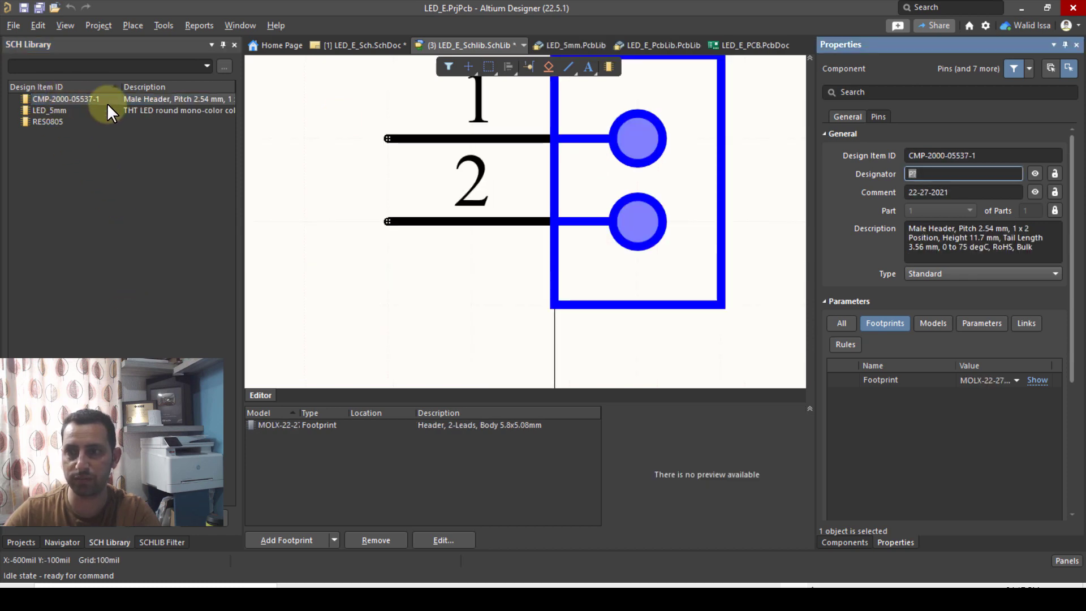
Set the pasted header component's Design Item ID to Header2P.
{"action": "left_click", "coordinate": [996, 156]}
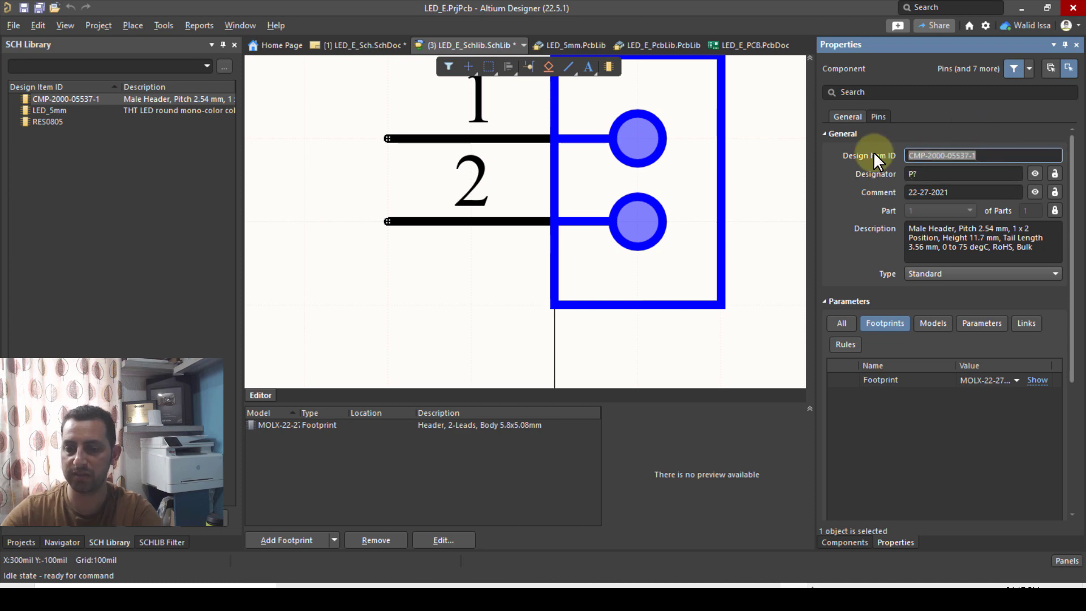
{"action": "type", "text": "H"}
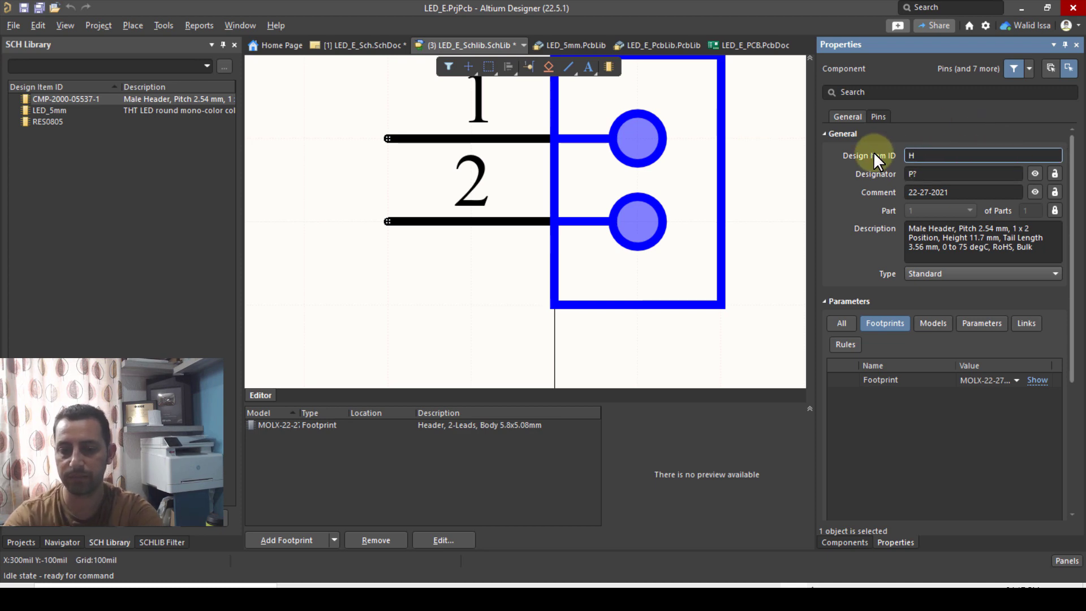
{"action": "type", "text": "eader2P"}
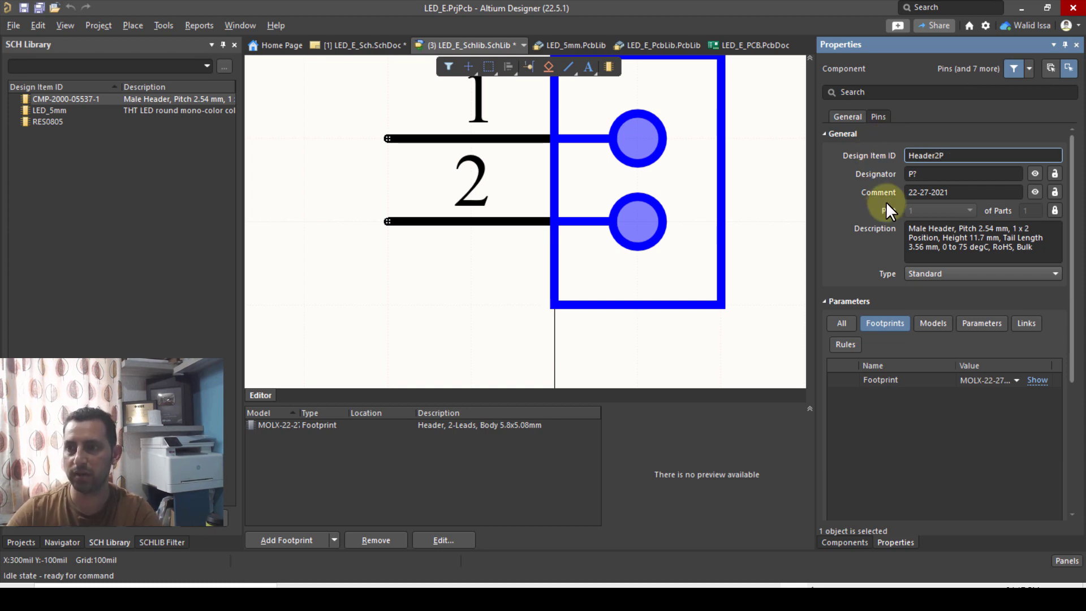
{"action": "key", "text": "Return"}
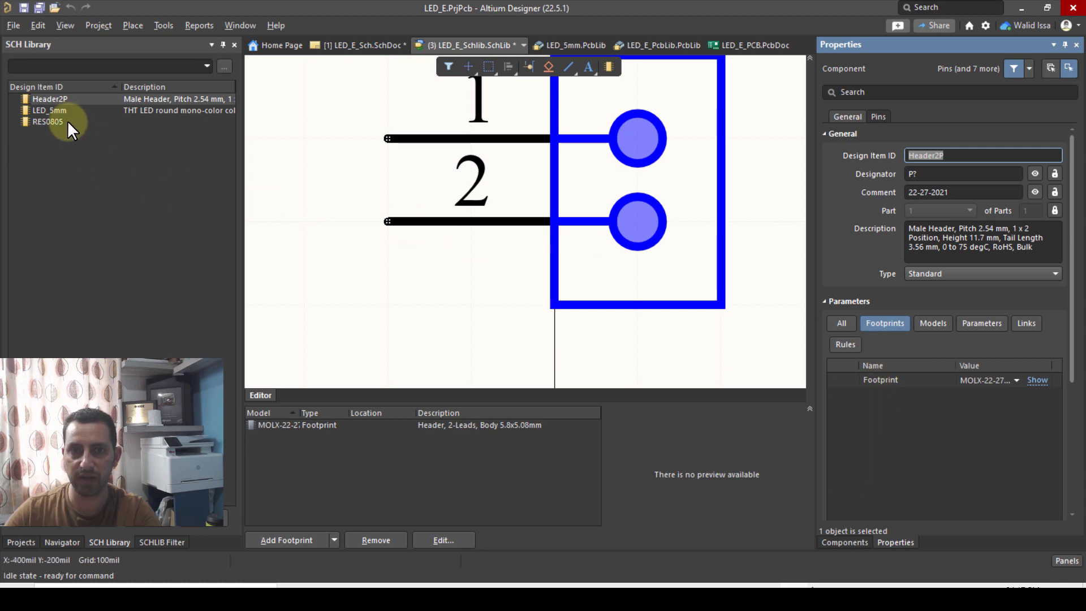
Remove the linked MOLX footprint model from the Header2P schematic component.
{"action": "left_click", "coordinate": [280, 425]}
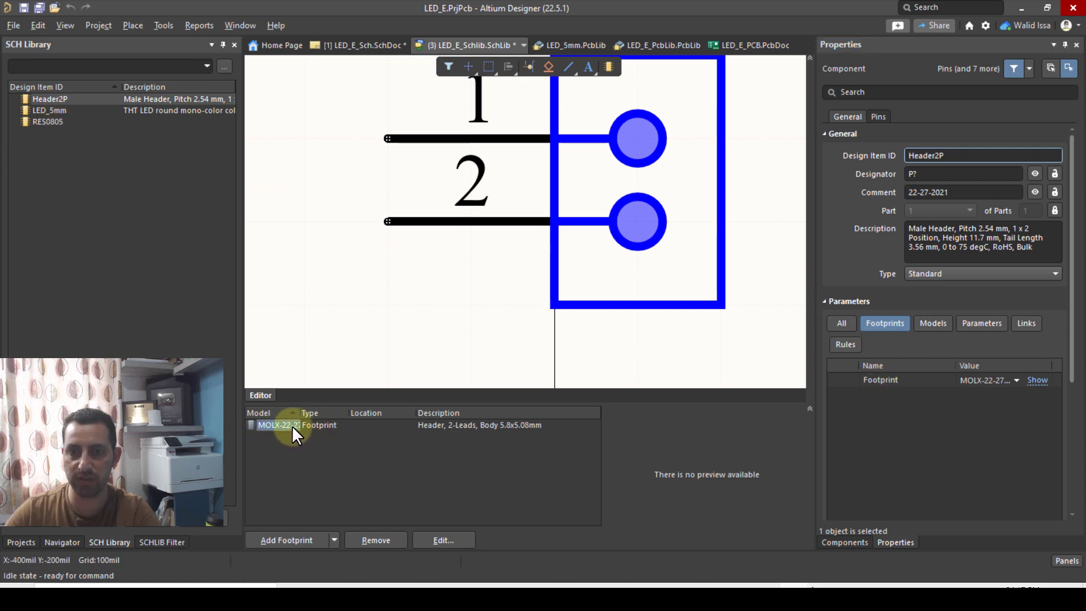
{"action": "left_click", "coordinate": [375, 540]}
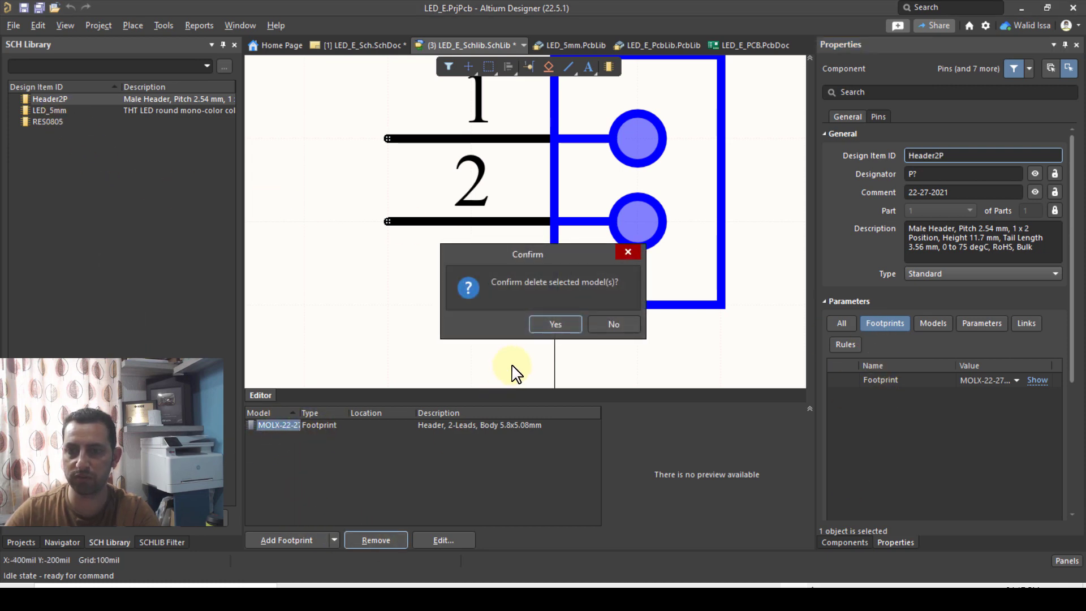
{"action": "left_click", "coordinate": [546, 325]}
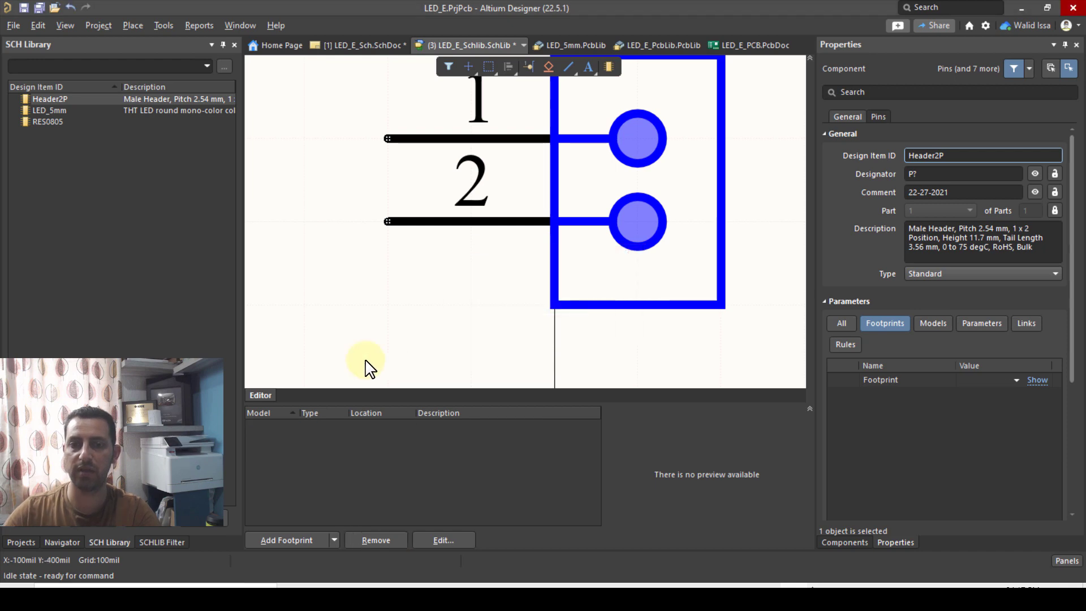
Open Header2P.PcbLib from the extracted folder in Altium Designer as a free document and copy its MOLX-22-27-2021_V footprint.
{"action": "left_click", "coordinate": [21, 541]}
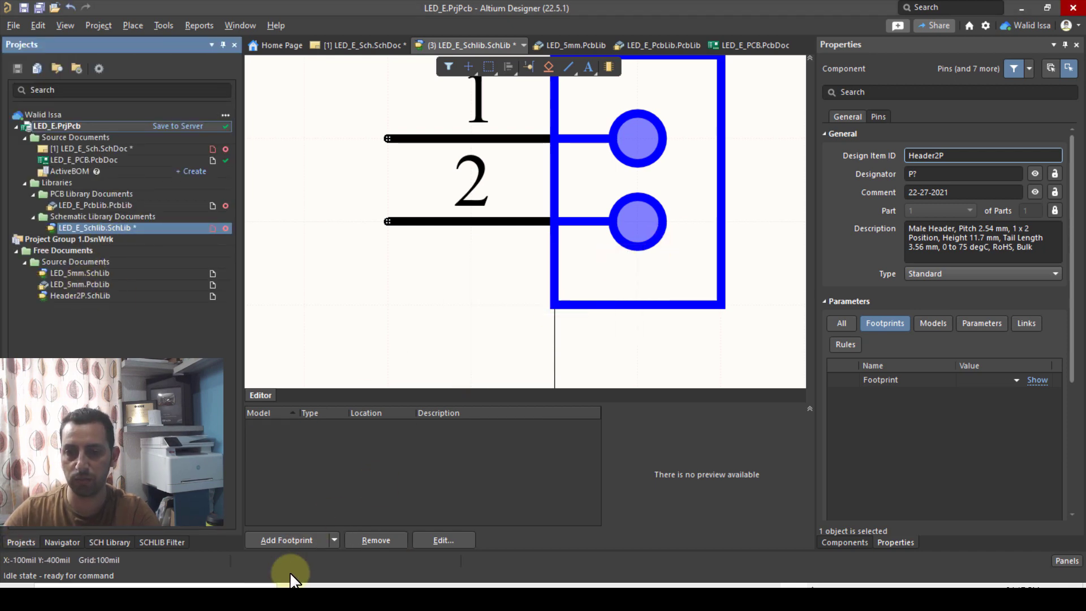
{"action": "left_click", "coordinate": [357, 599]}
{"action": "left_click", "coordinate": [723, 229]}
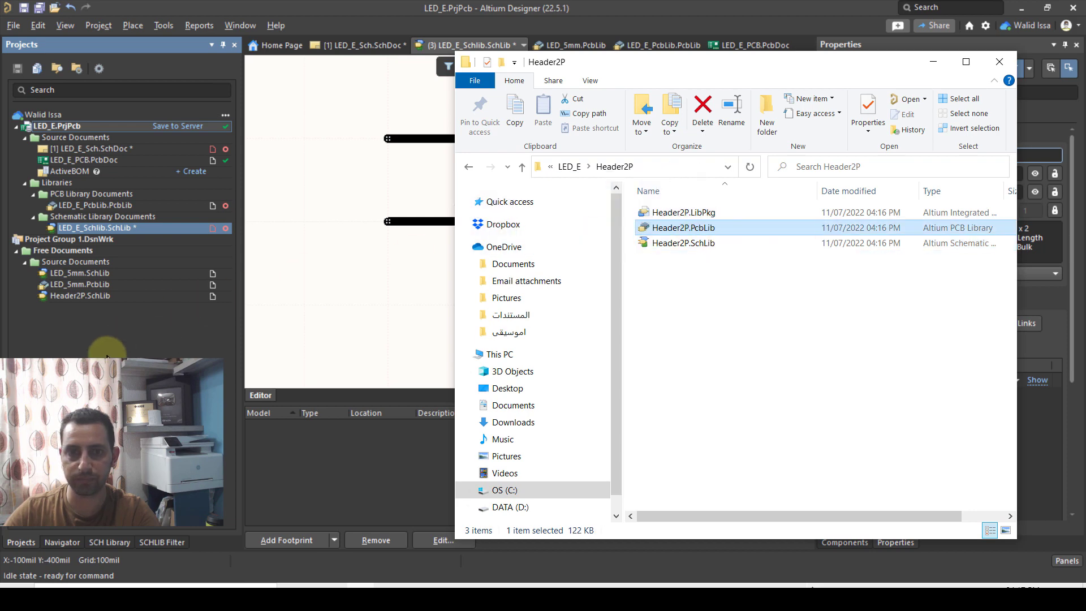
{"action": "left_click_drag", "start_coordinate": [106, 354], "coordinate": [89, 353]}
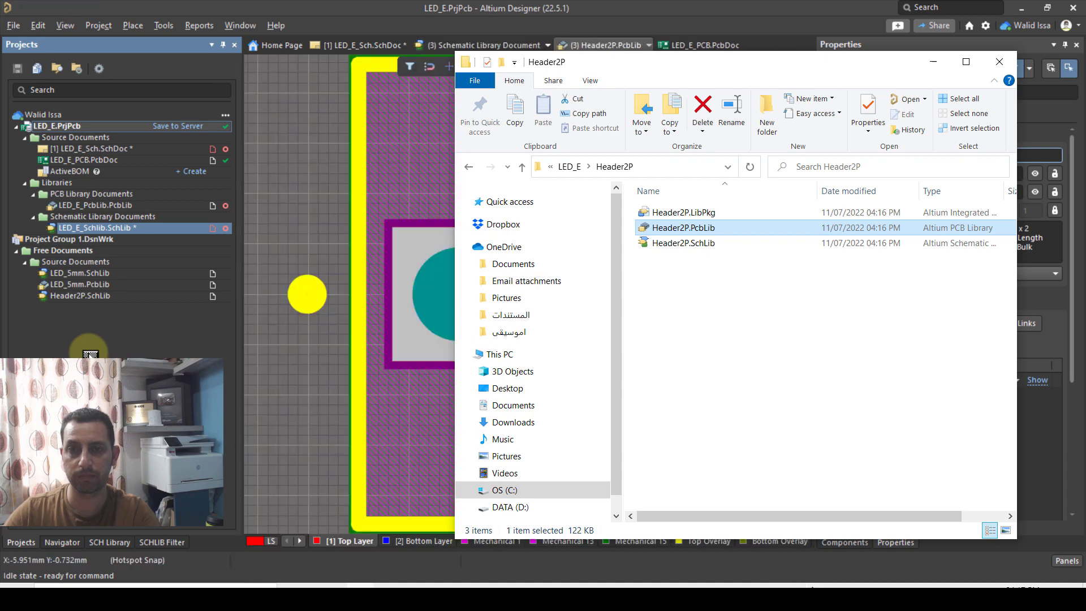
{"action": "left_click", "coordinate": [294, 196]}
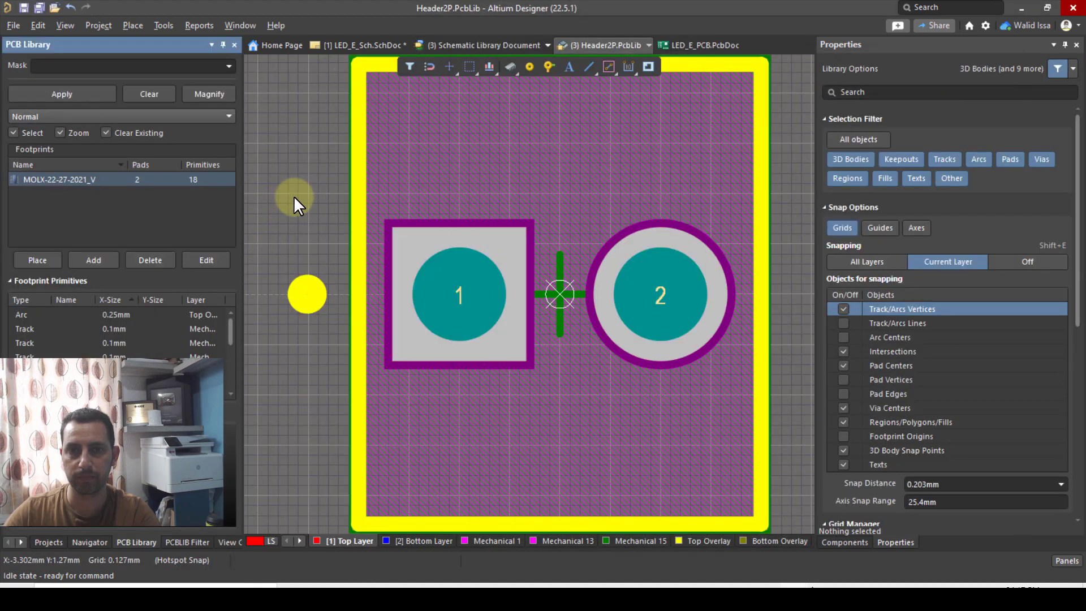
{"action": "right_click", "coordinate": [52, 175]}
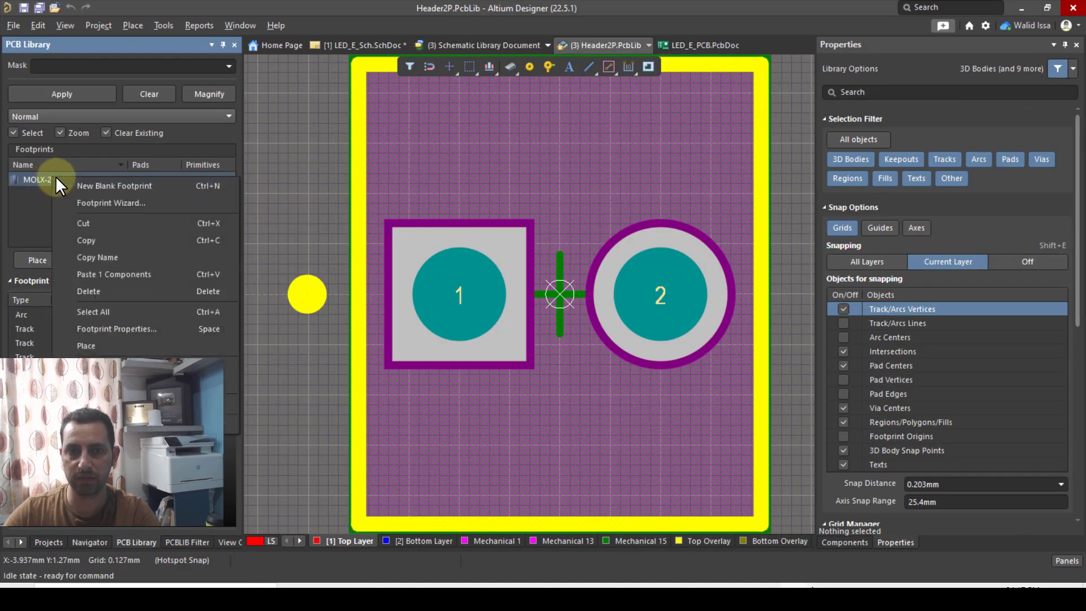
{"action": "left_click", "coordinate": [114, 243]}
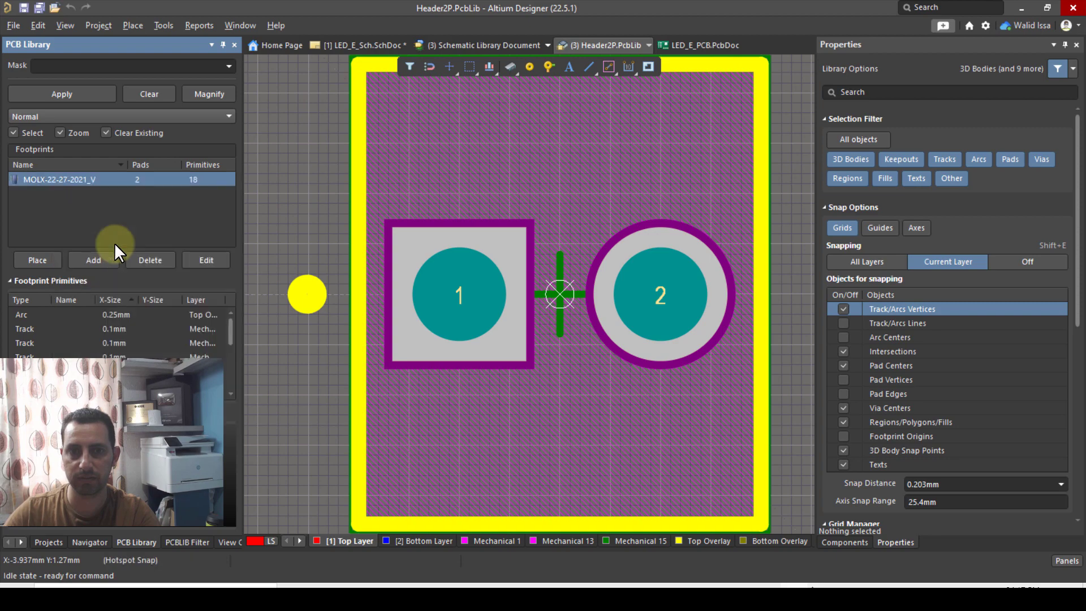
Paste the copied header footprint into the project's PCB library LED_E_PcbLib.PcbLib.
{"action": "left_click", "coordinate": [48, 541]}
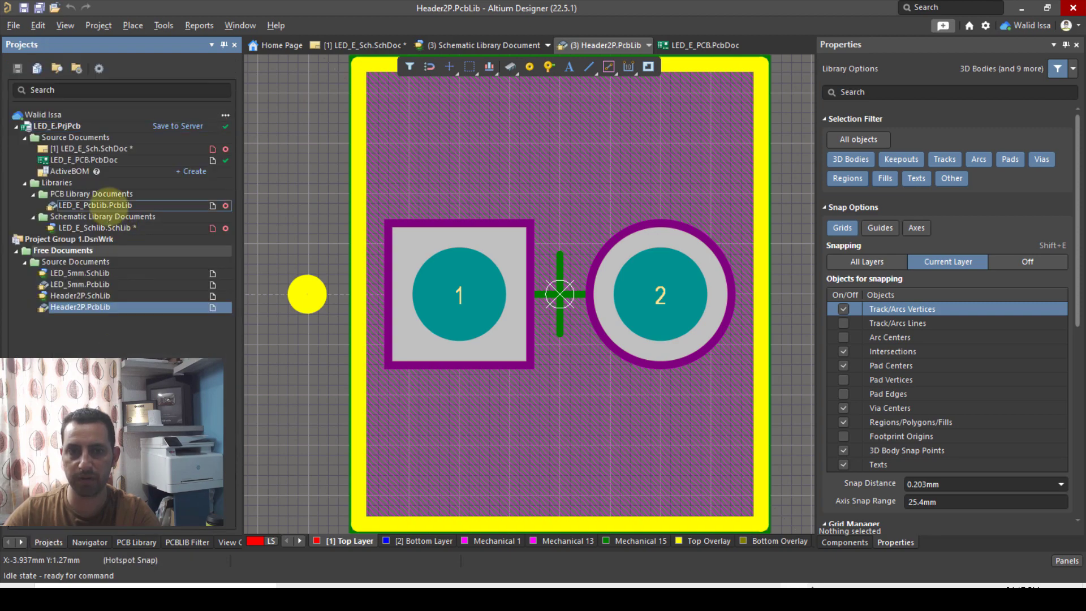
{"action": "double_click", "coordinate": [107, 204]}
{"action": "left_click", "coordinate": [137, 542]}
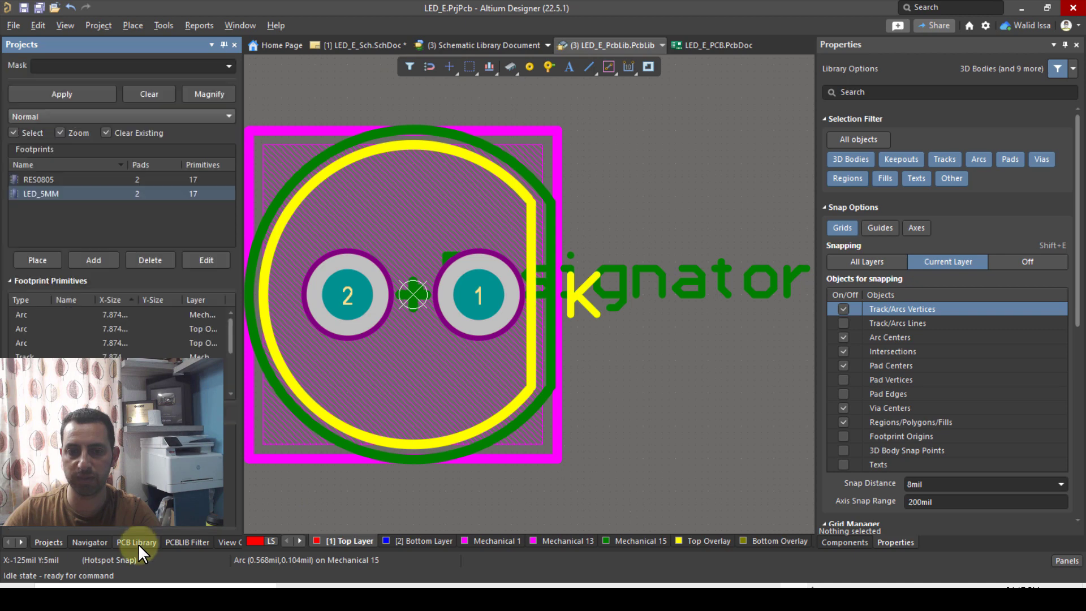
{"action": "right_click", "coordinate": [86, 225]}
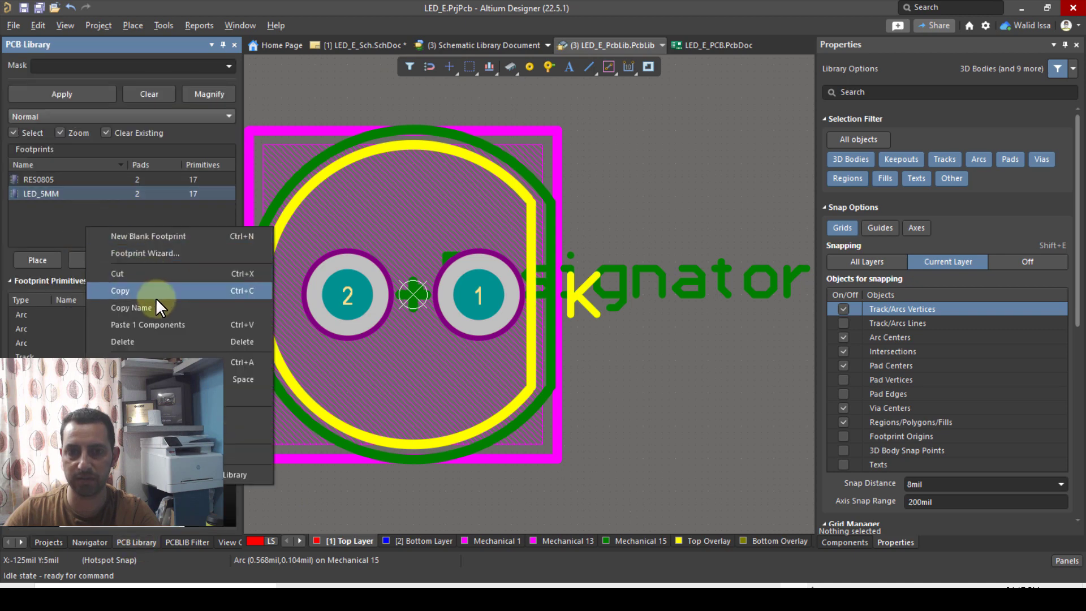
{"action": "left_click", "coordinate": [155, 325]}
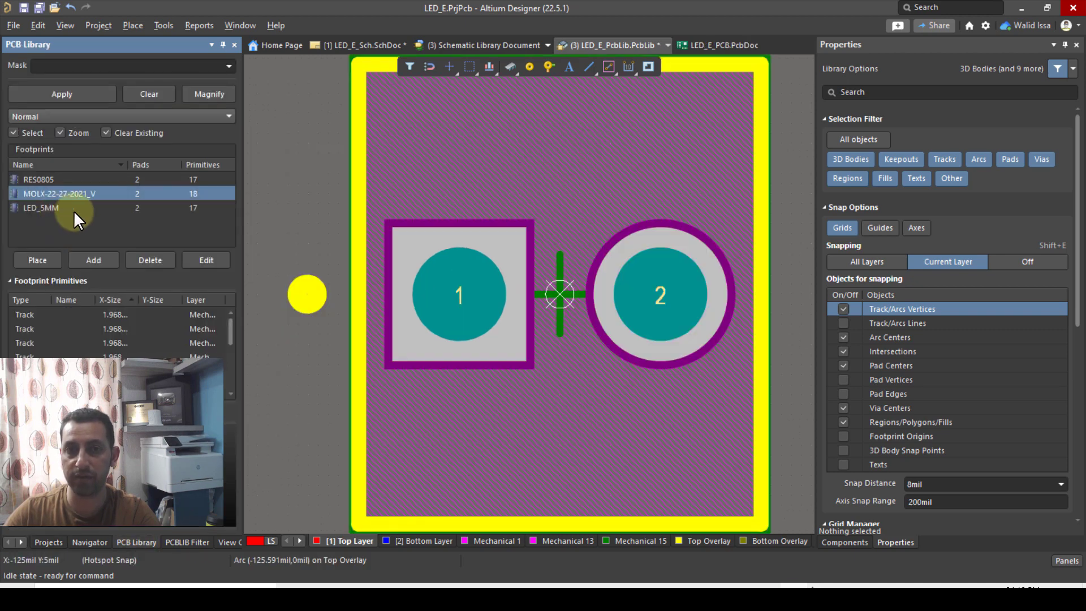
Rename the pasted MOLX-22-27-2021_V footprint to Header2P and save all open documents.
{"action": "double_click", "coordinate": [51, 193]}
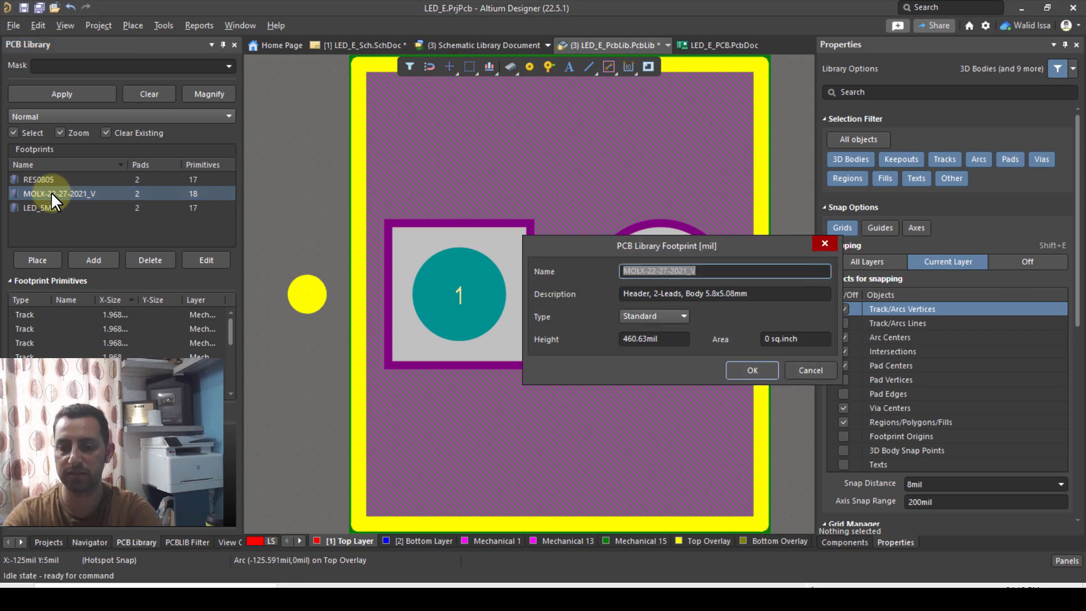
{"action": "type", "text": "Head"}
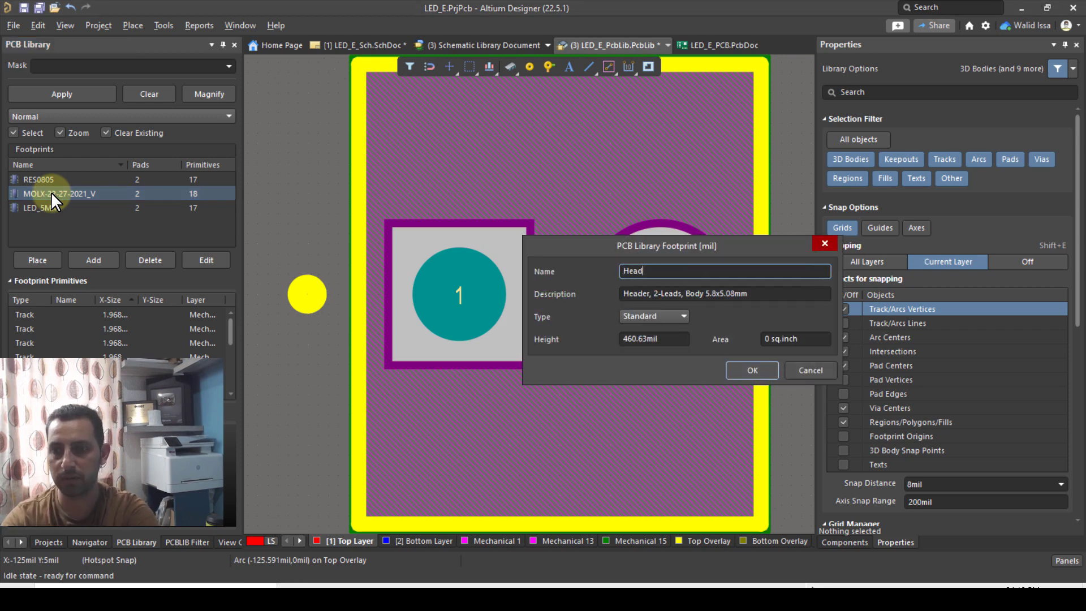
{"action": "type", "text": "er2P"}
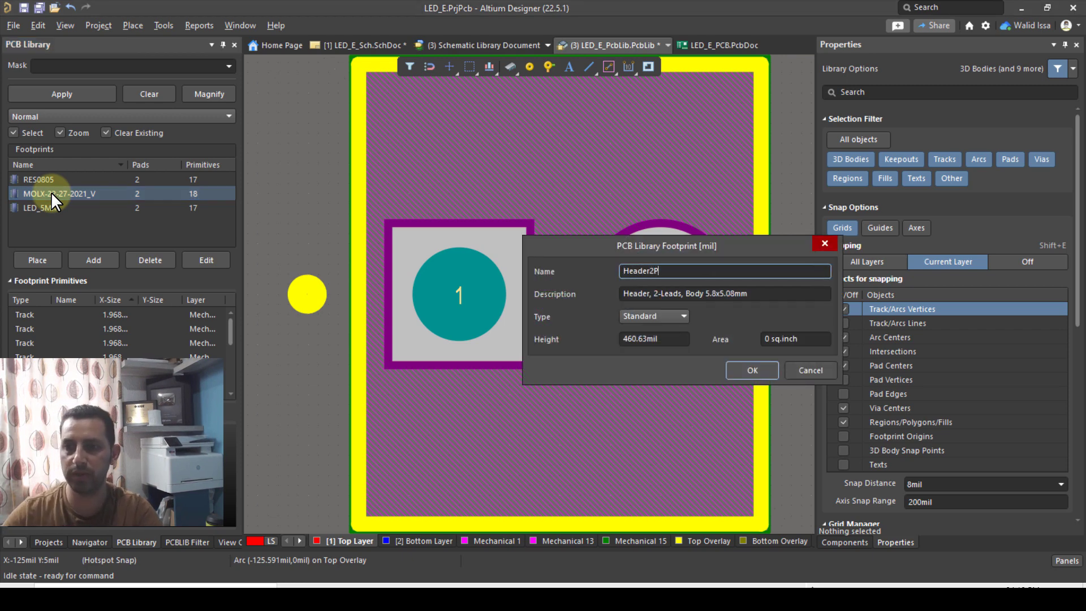
{"action": "left_click", "coordinate": [752, 369]}
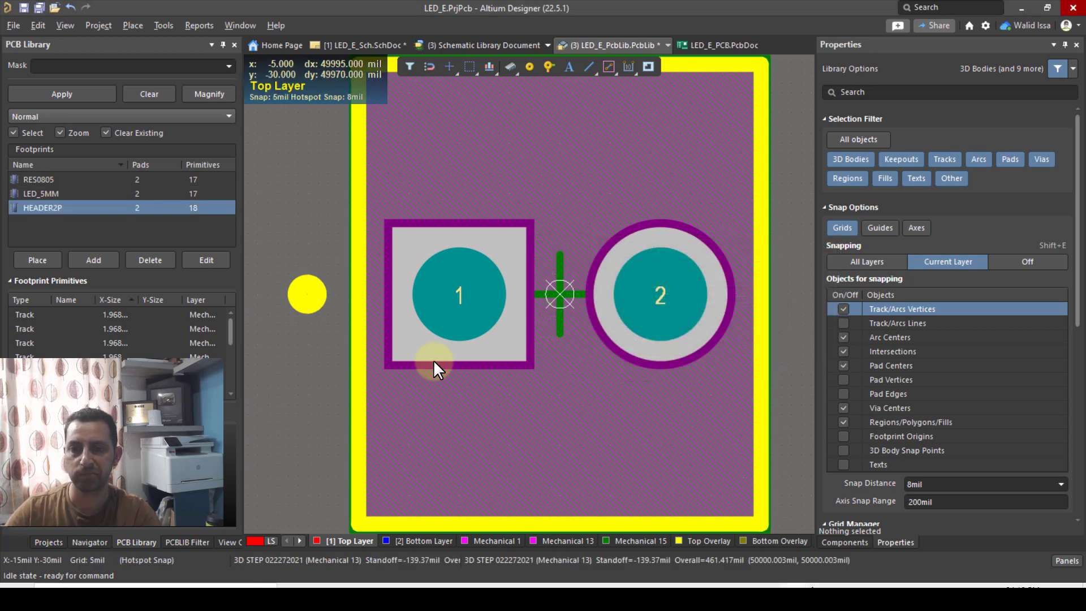
{"action": "left_click", "coordinate": [44, 542]}
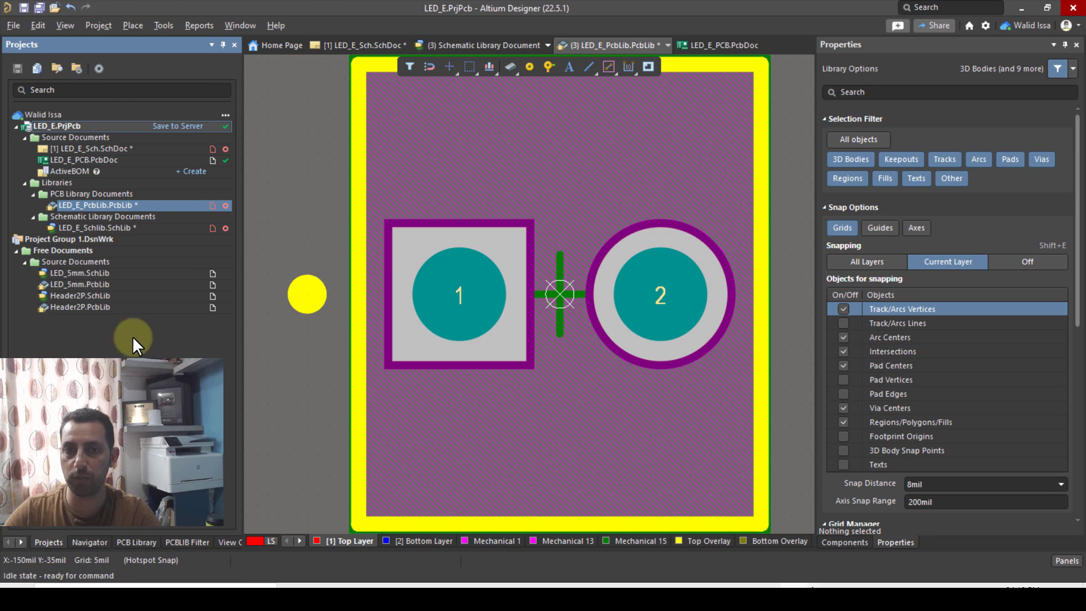
{"action": "left_click", "coordinate": [40, 6]}
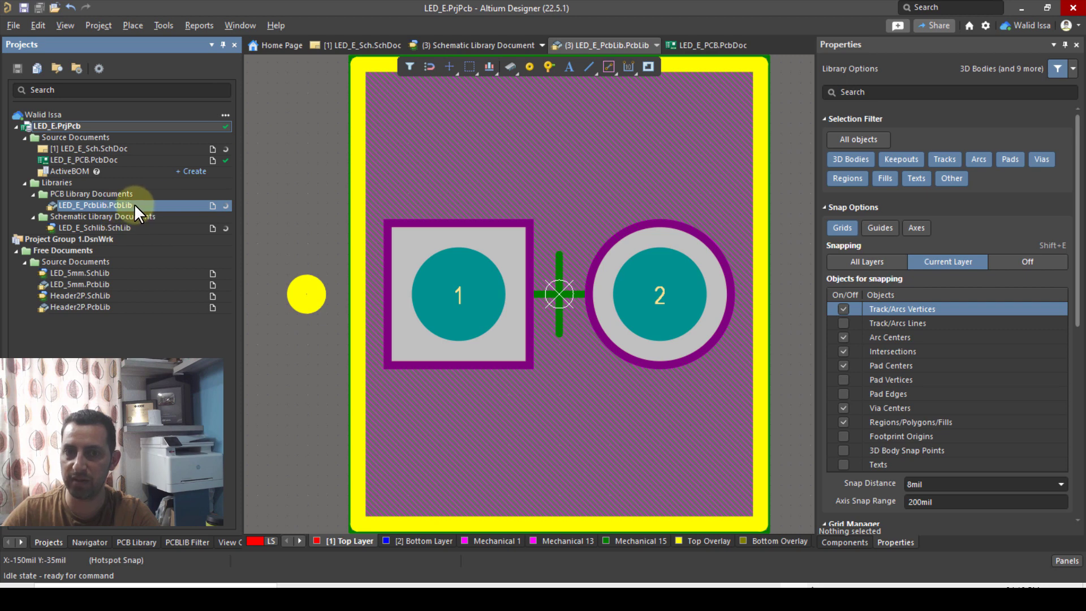
Link the Header2P footprint from LED_E_PcbLib.PcbLib to the Header2P component in LED_E_Schlib.SchLib and save all documents.
{"action": "double_click", "coordinate": [137, 228]}
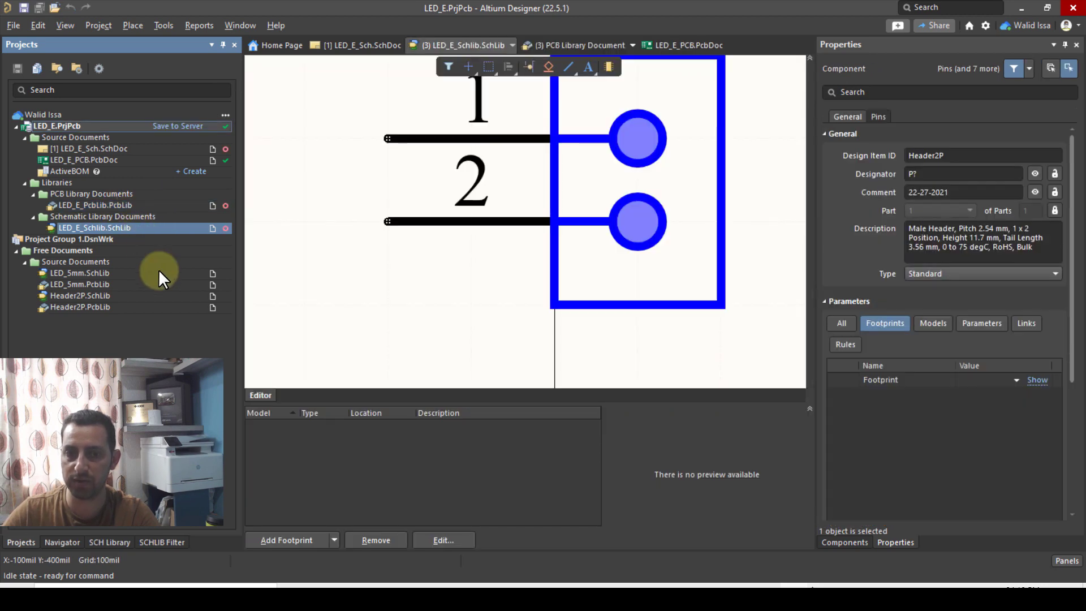
{"action": "left_click", "coordinate": [110, 542]}
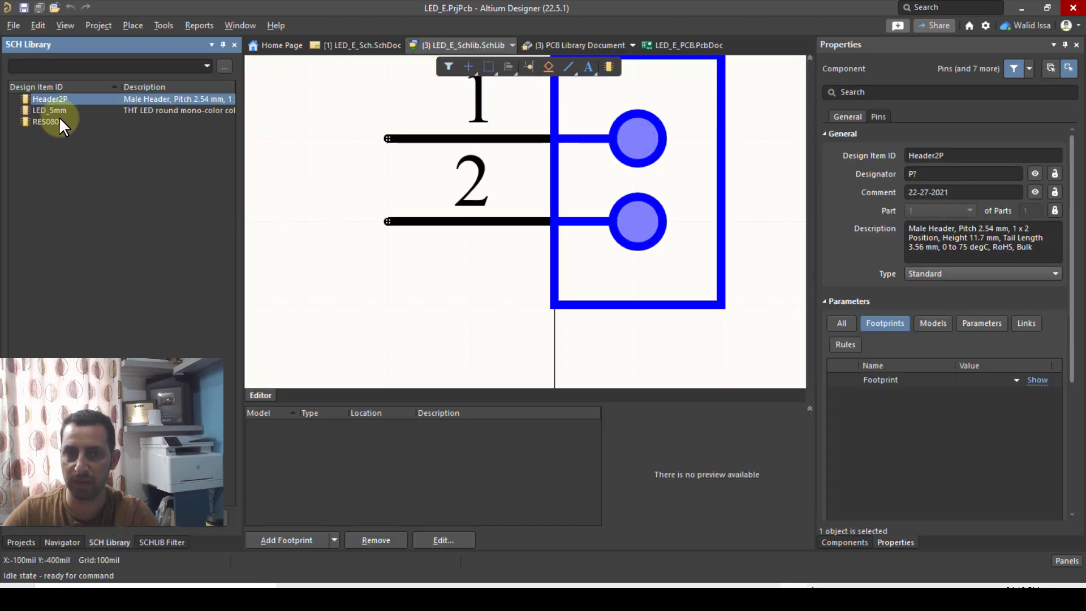
{"action": "double_click", "coordinate": [56, 97]}
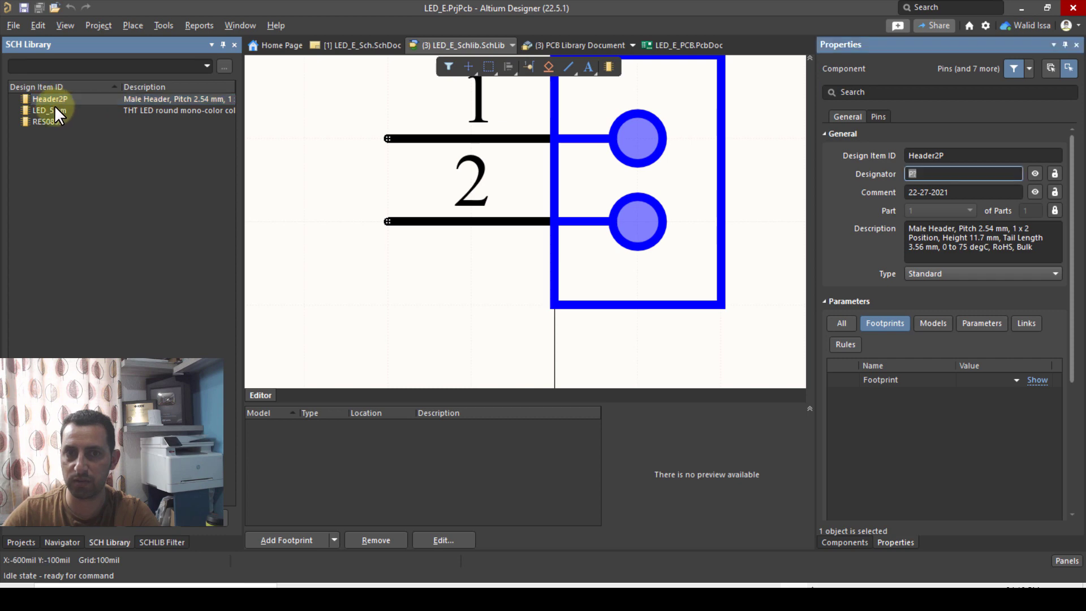
{"action": "left_click", "coordinate": [276, 540]}
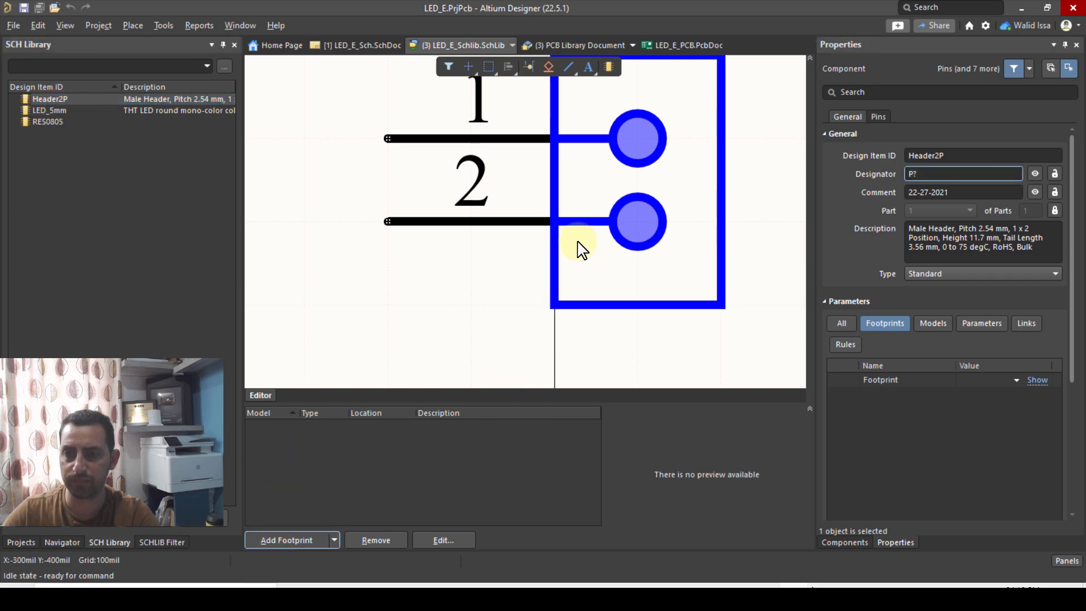
{"action": "left_click", "coordinate": [738, 209]}
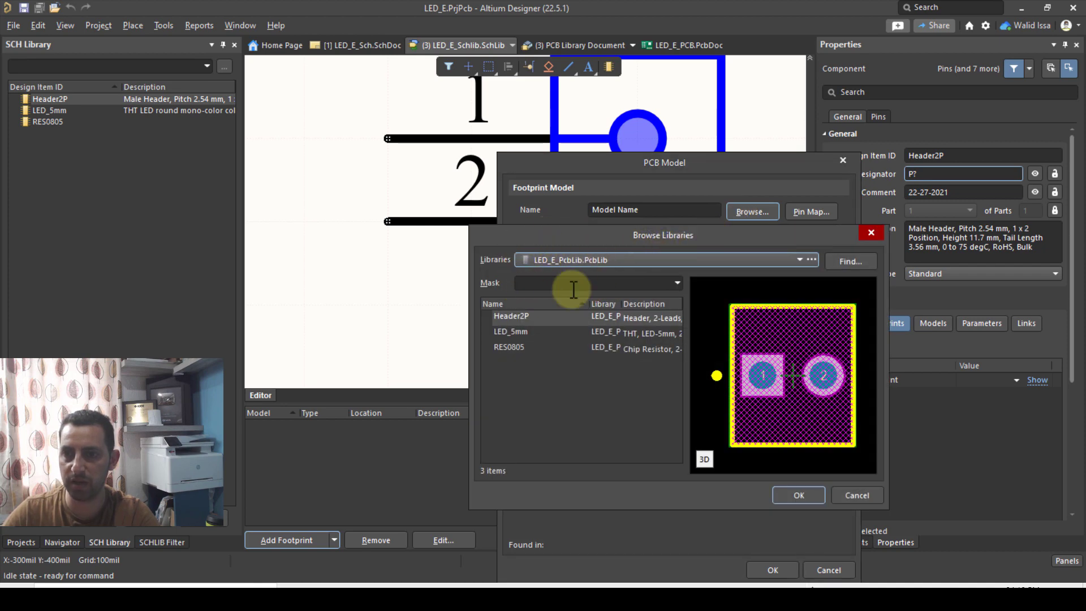
{"action": "left_click", "coordinate": [523, 317]}
{"action": "left_click", "coordinate": [792, 494]}
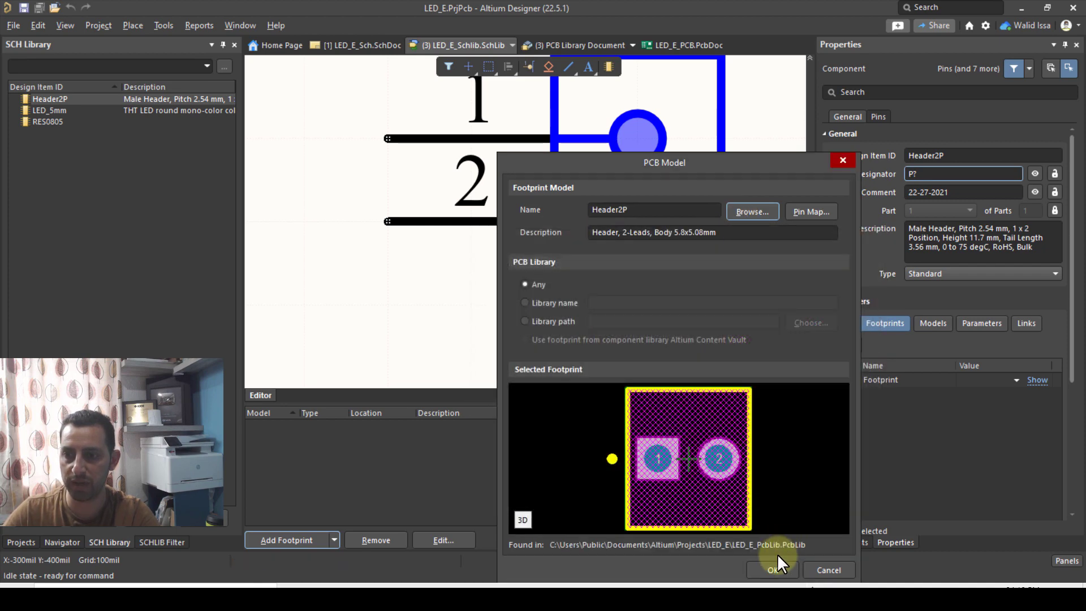
{"action": "left_click", "coordinate": [772, 565]}
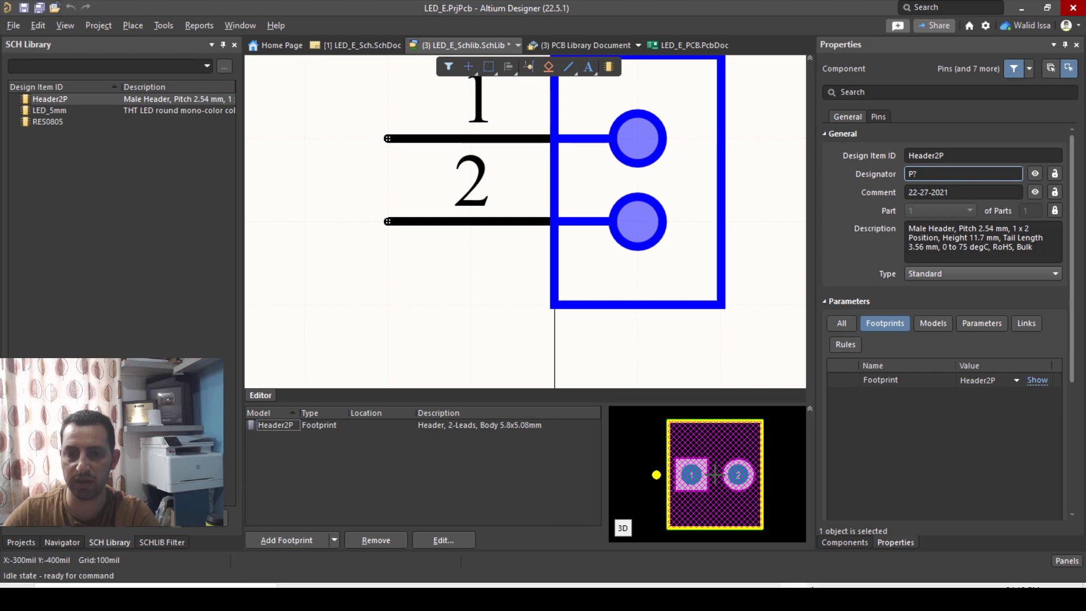
{"action": "left_click", "coordinate": [25, 540]}
{"action": "left_click", "coordinate": [32, 9]}
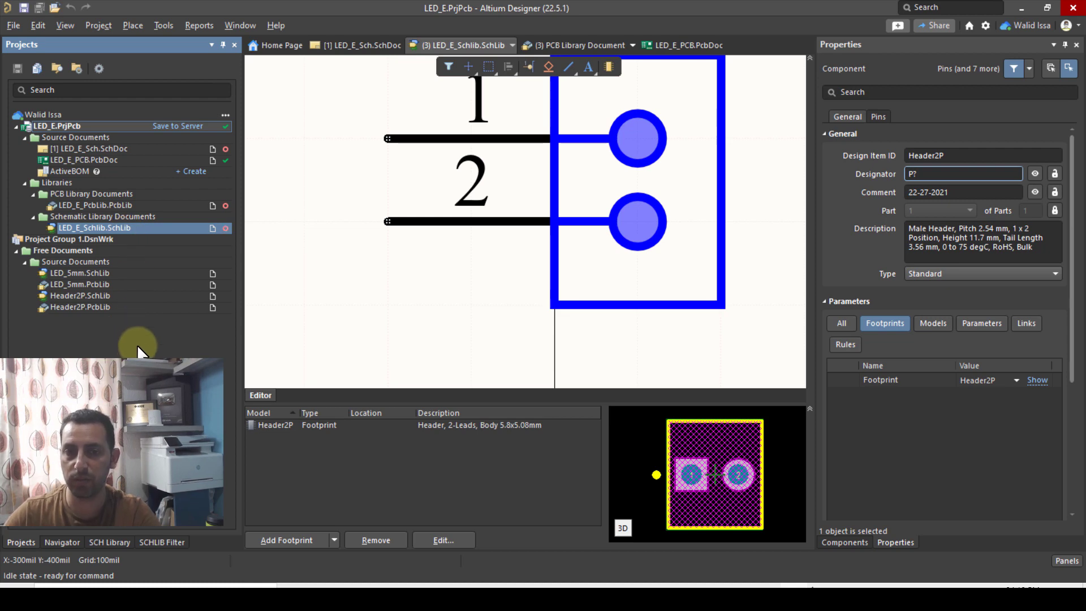
Place the Header2P component from LED_E_Schlib.SchLib on the LED_E_Sch.SchDoc sheet, to the right of the LED.
{"action": "double_click", "coordinate": [88, 148]}
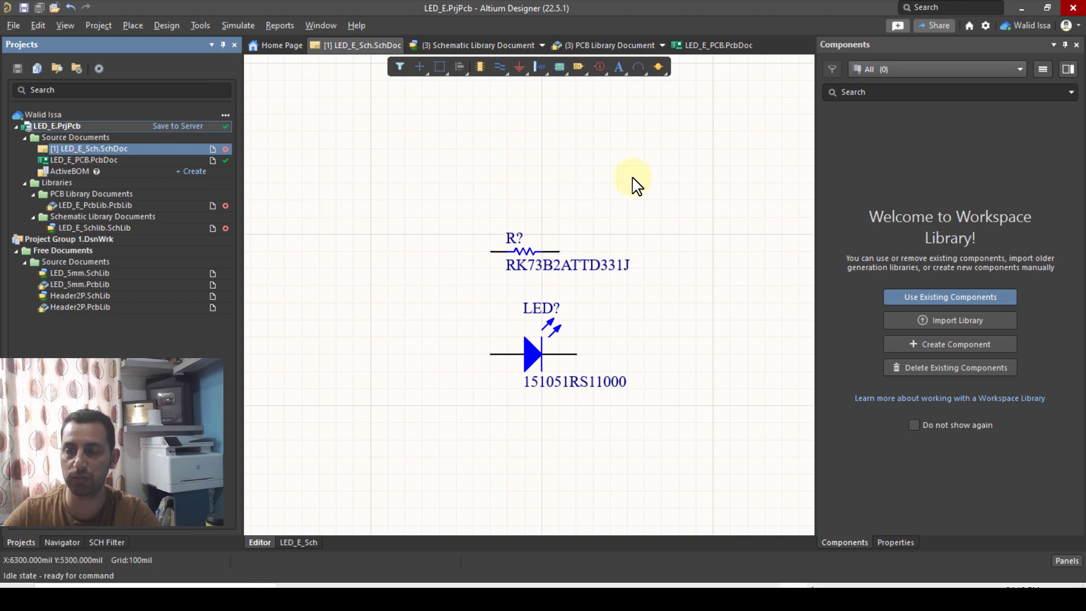
{"action": "left_click", "coordinate": [959, 68]}
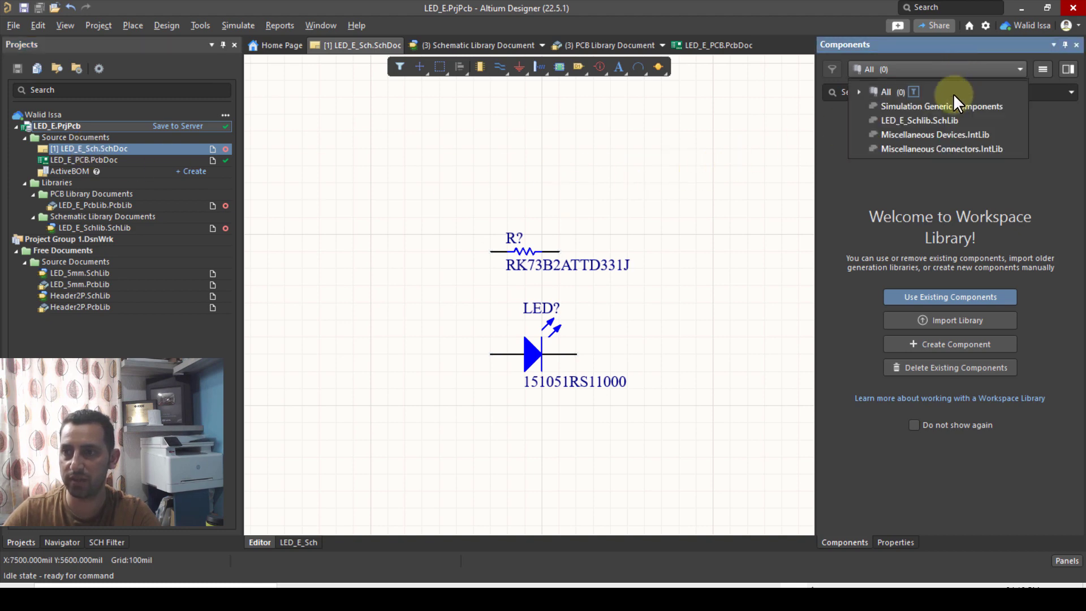
{"action": "left_click", "coordinate": [917, 120]}
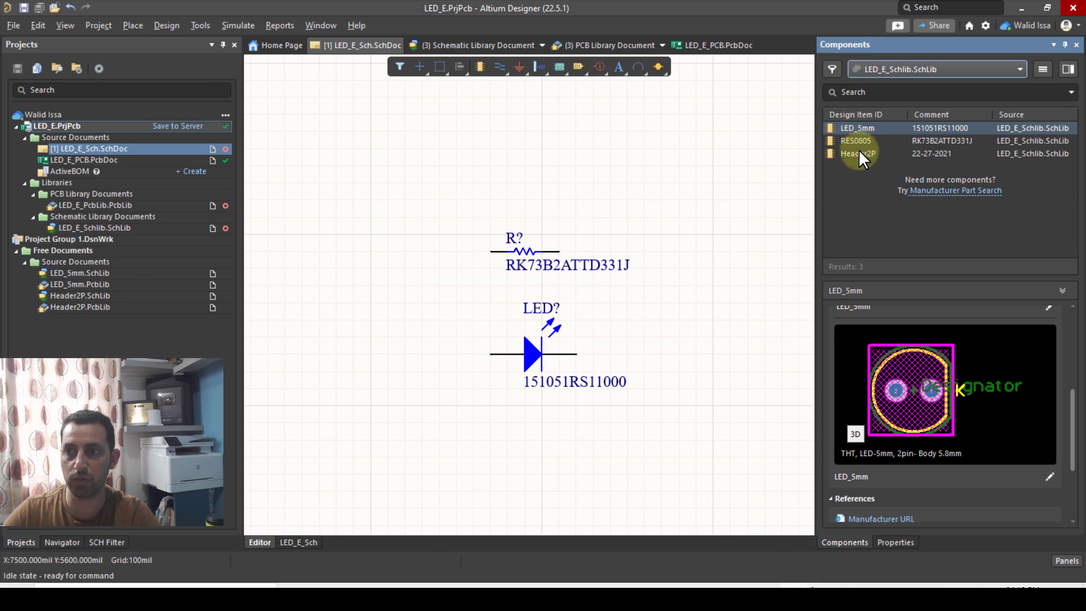
{"action": "left_click", "coordinate": [859, 153]}
{"action": "left_click_drag", "start_coordinate": [862, 150], "coordinate": [709, 311]}
{"action": "left_click", "coordinate": [634, 232]}
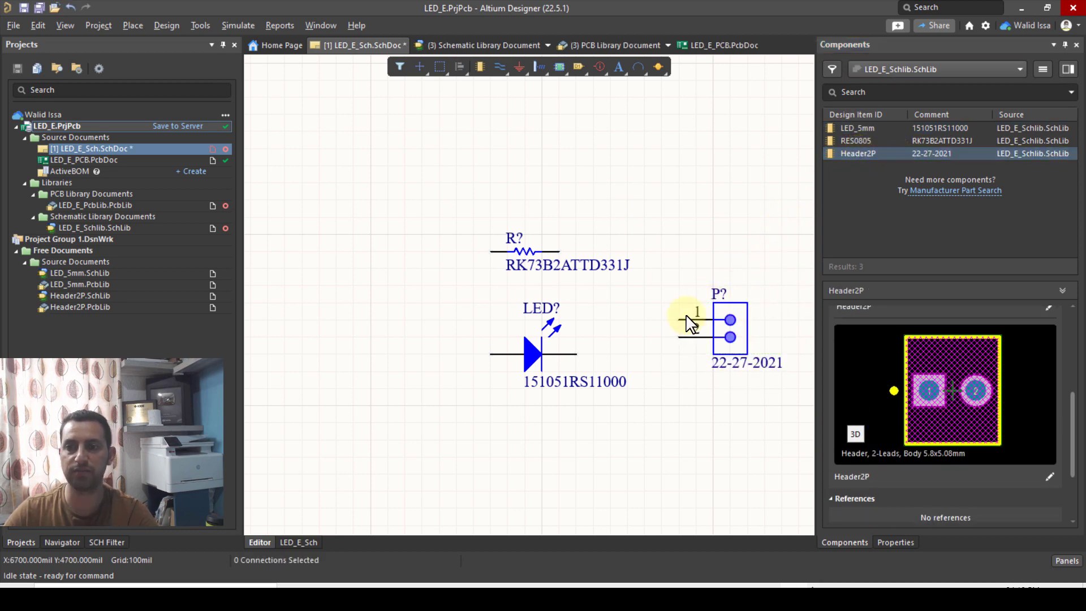
{"action": "scroll", "coordinate": [769, 365], "scroll_direction": "up", "scroll_amount": 2, "text": "ctrl"}
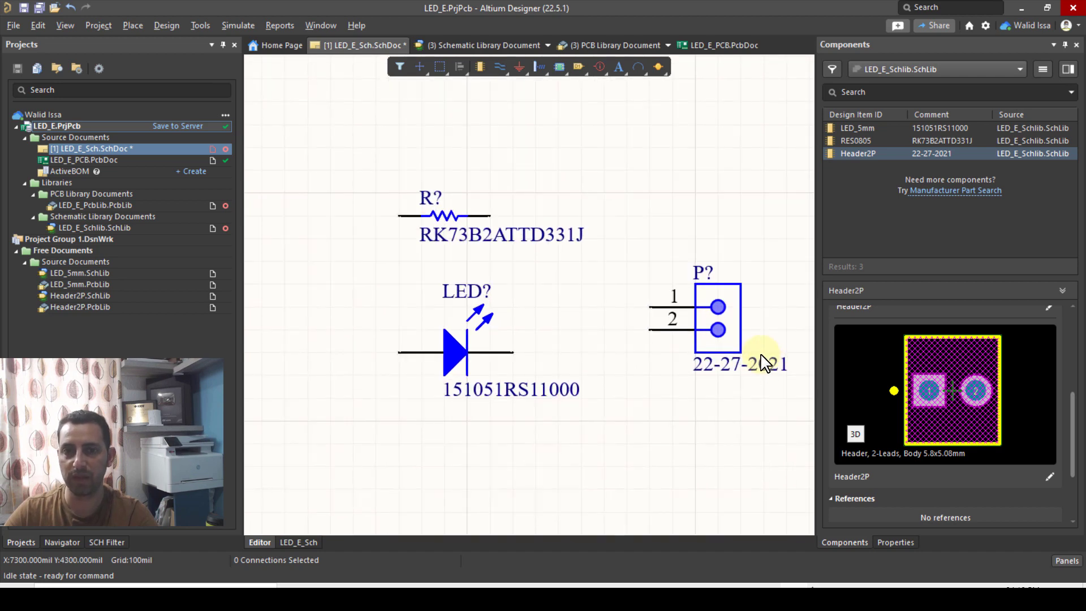
Close all free source documents and save the project's modified schematic and library files to the server.
{"action": "left_click", "coordinate": [69, 250]}
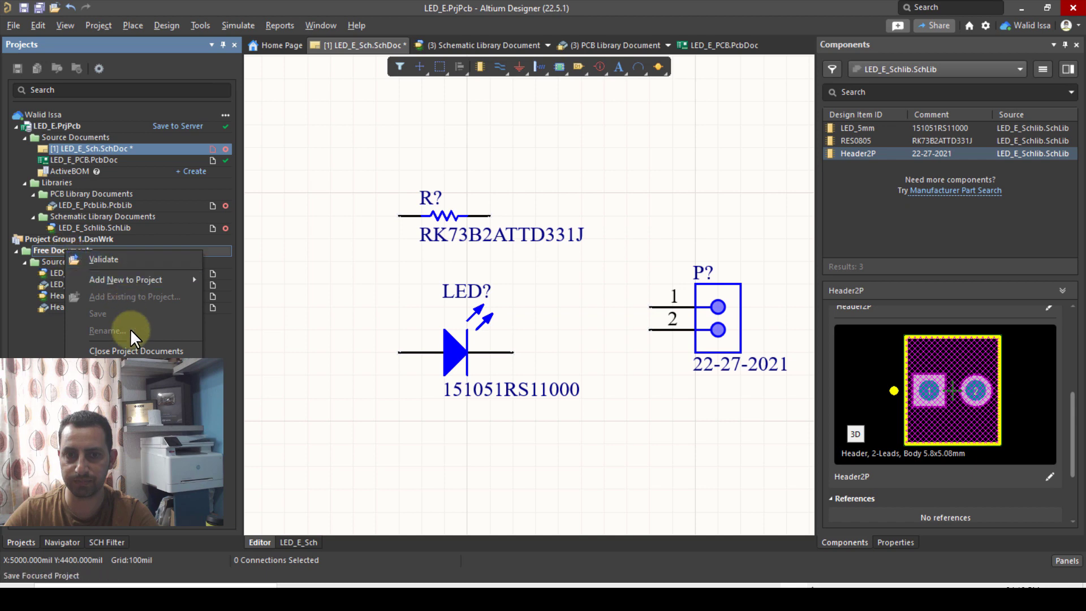
{"action": "left_click", "coordinate": [52, 262]}
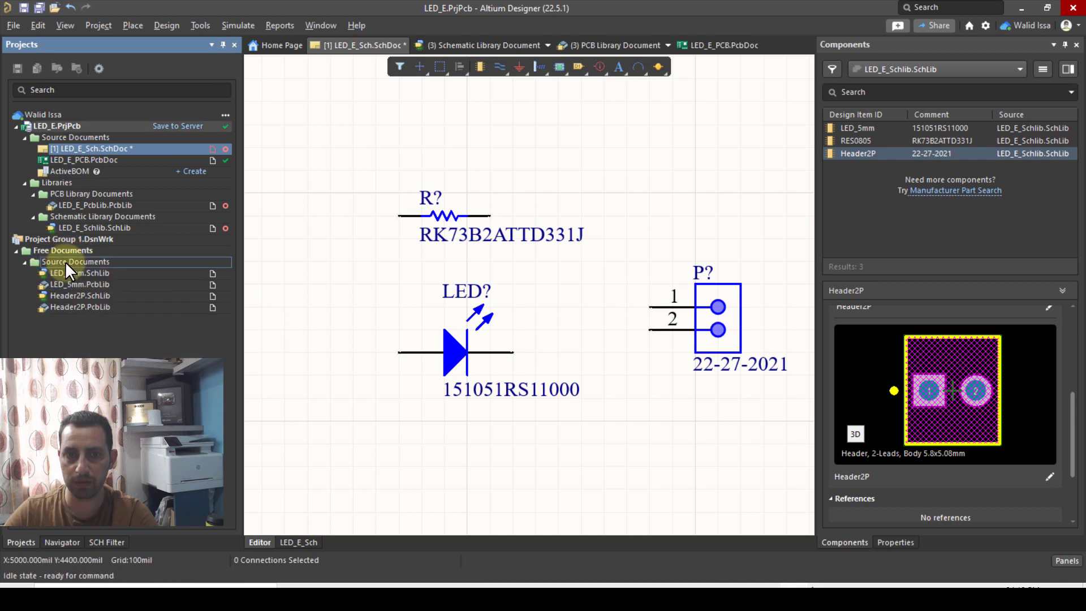
{"action": "right_click", "coordinate": [66, 261]}
{"action": "left_click", "coordinate": [122, 267]}
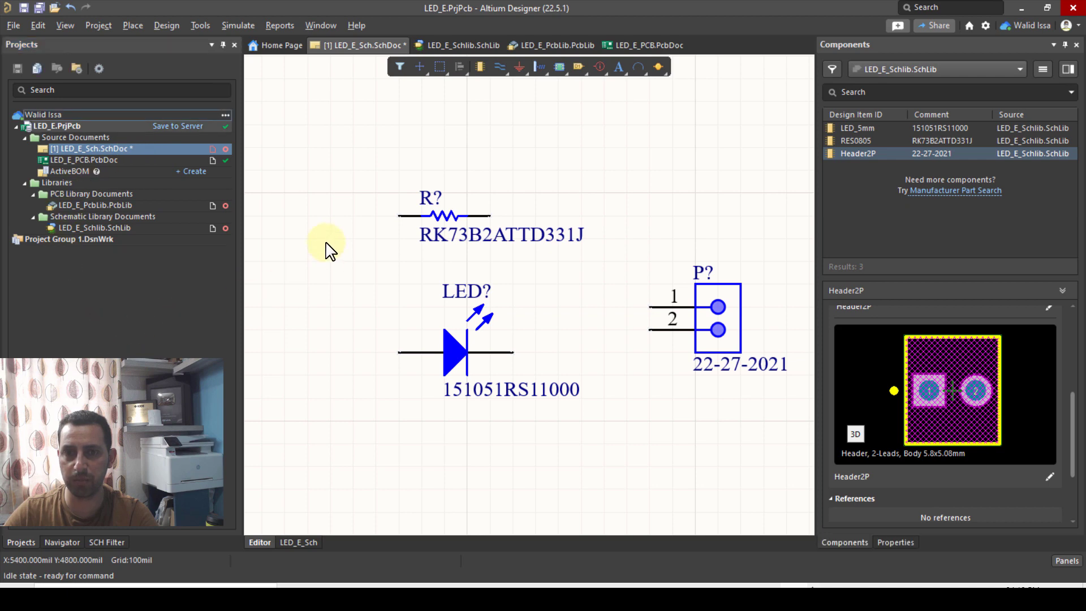
{"action": "left_click", "coordinate": [170, 126]}
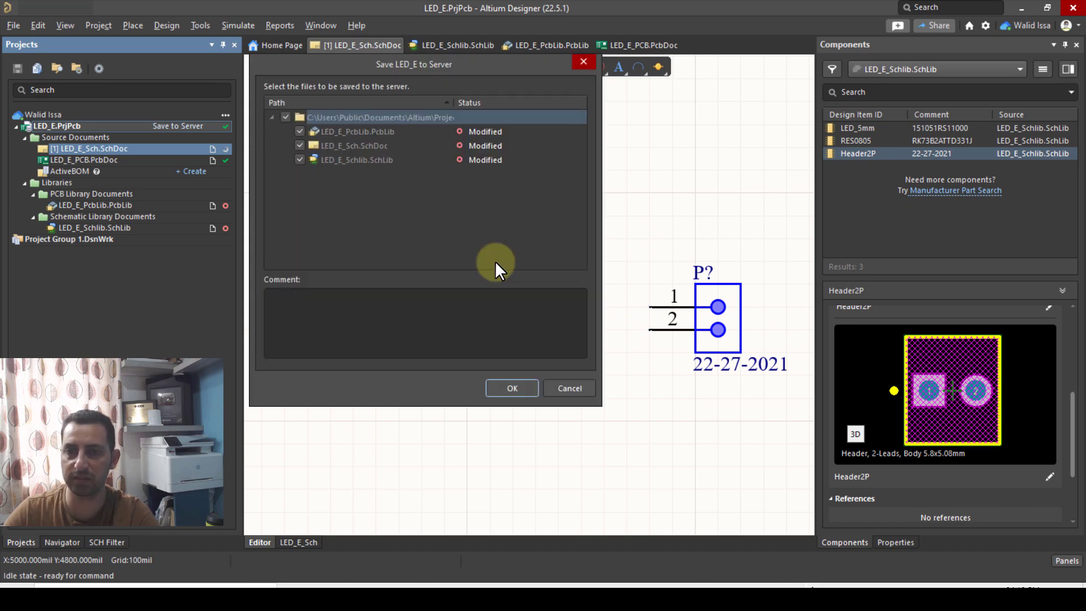
{"action": "left_click", "coordinate": [507, 379]}
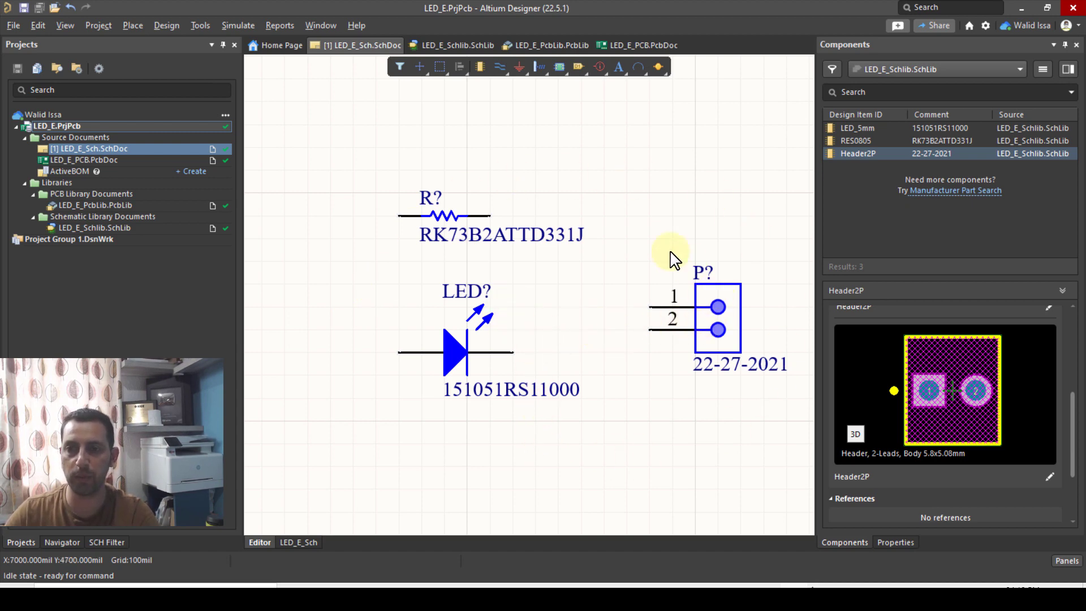
Rotate the resistor to vertical and position it above the LED symbol.
{"action": "left_click", "coordinate": [446, 218]}
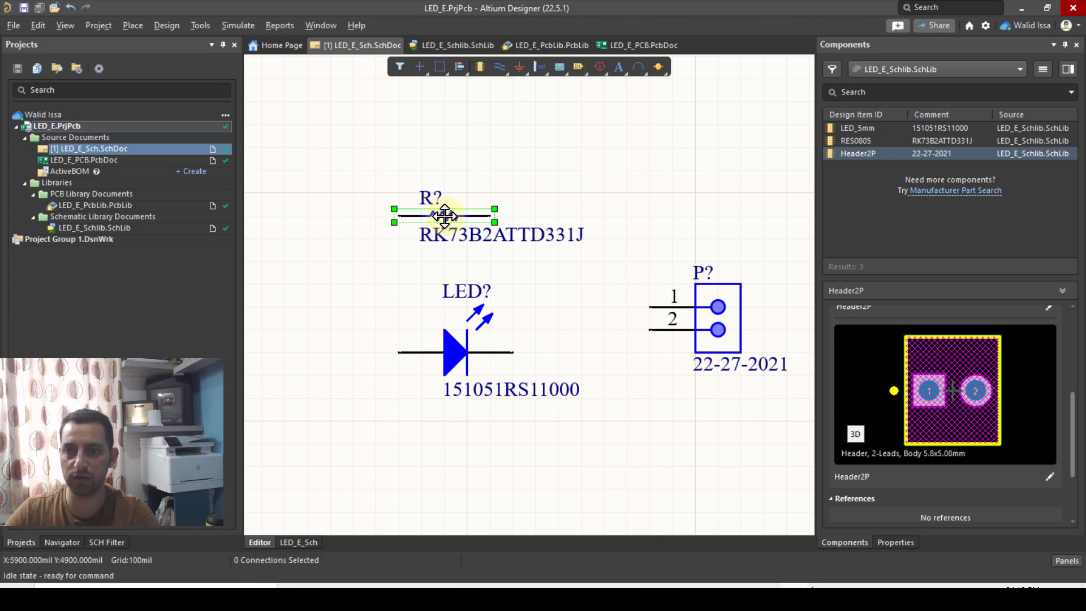
{"action": "left_click_drag", "start_coordinate": [445, 216], "coordinate": [470, 215]}
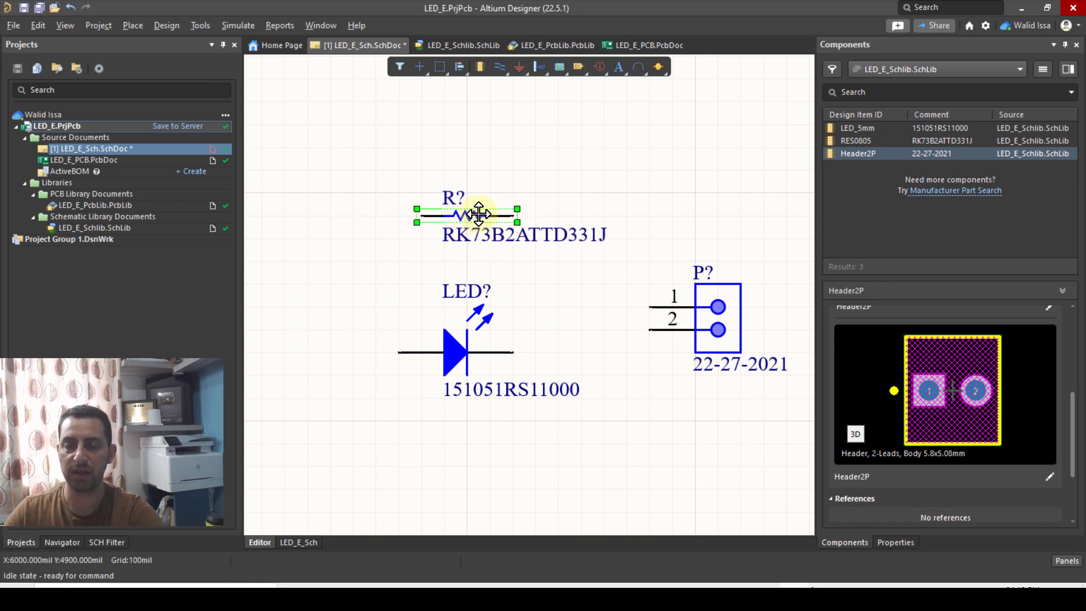
{"action": "key", "text": "space"}
{"action": "left_click_drag", "start_coordinate": [473, 215], "coordinate": [472, 246]}
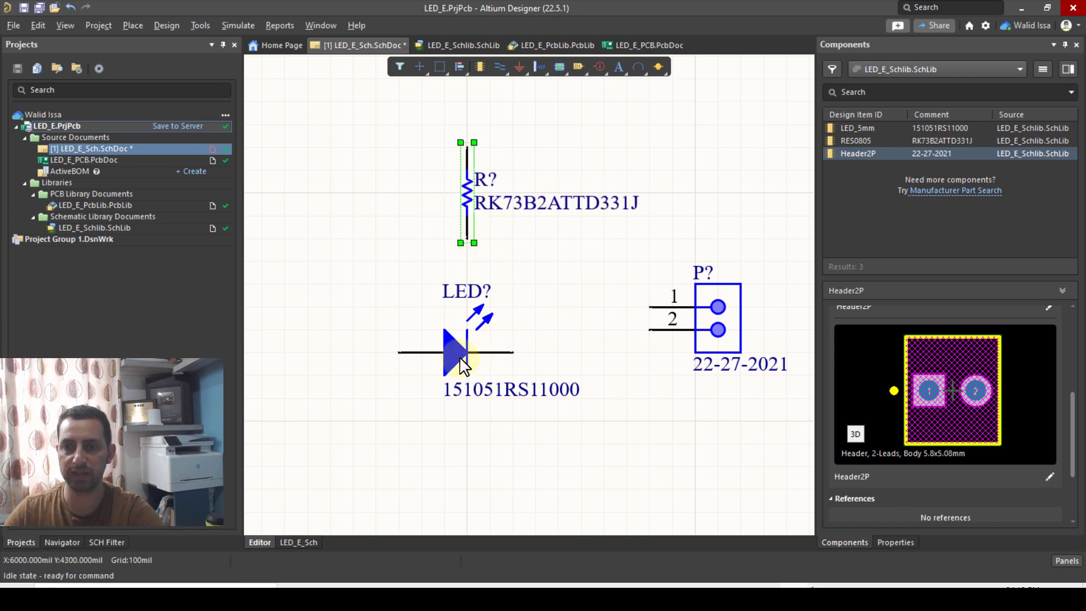
Rotate the LED so its cathode points down and align it directly beneath the resistor.
{"action": "left_click", "coordinate": [459, 361]}
{"action": "key", "text": "space"}
{"action": "key", "text": "space"}
{"action": "key", "text": "space"}
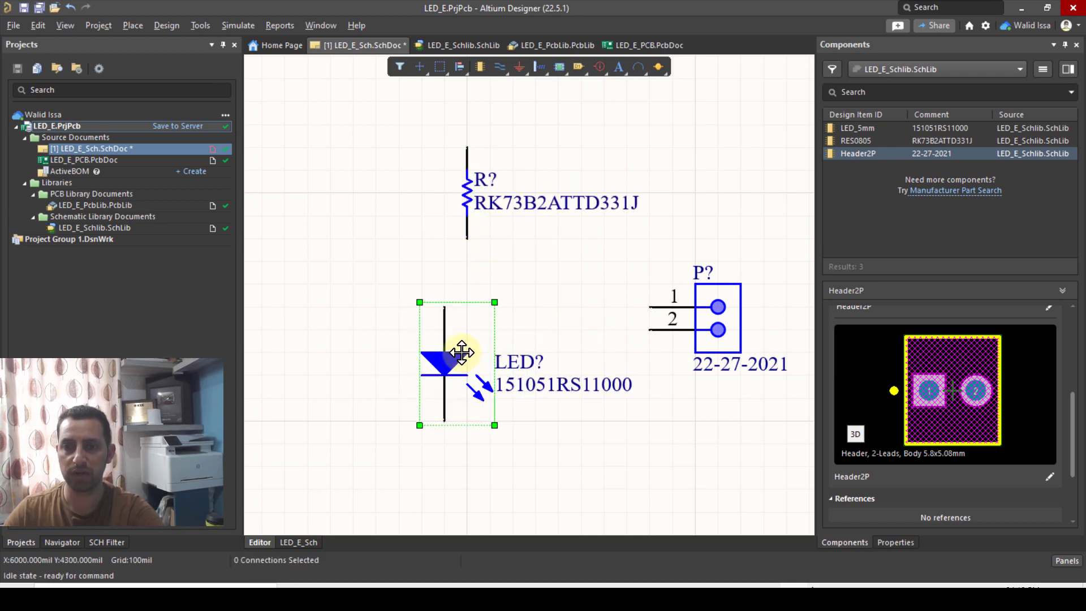
{"action": "left_click_drag", "start_coordinate": [457, 362], "coordinate": [468, 446]}
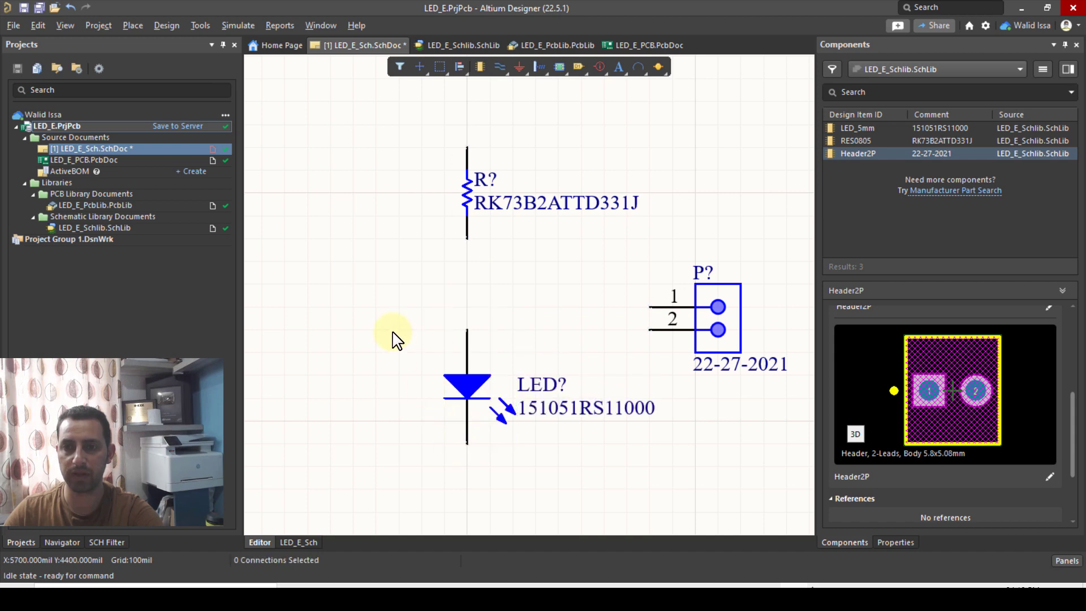
Move the vertical resistor down closer to the LED, keeping their pins in line.
{"action": "left_click", "coordinate": [468, 196]}
{"action": "left_click_drag", "start_coordinate": [468, 196], "coordinate": [467, 242]}
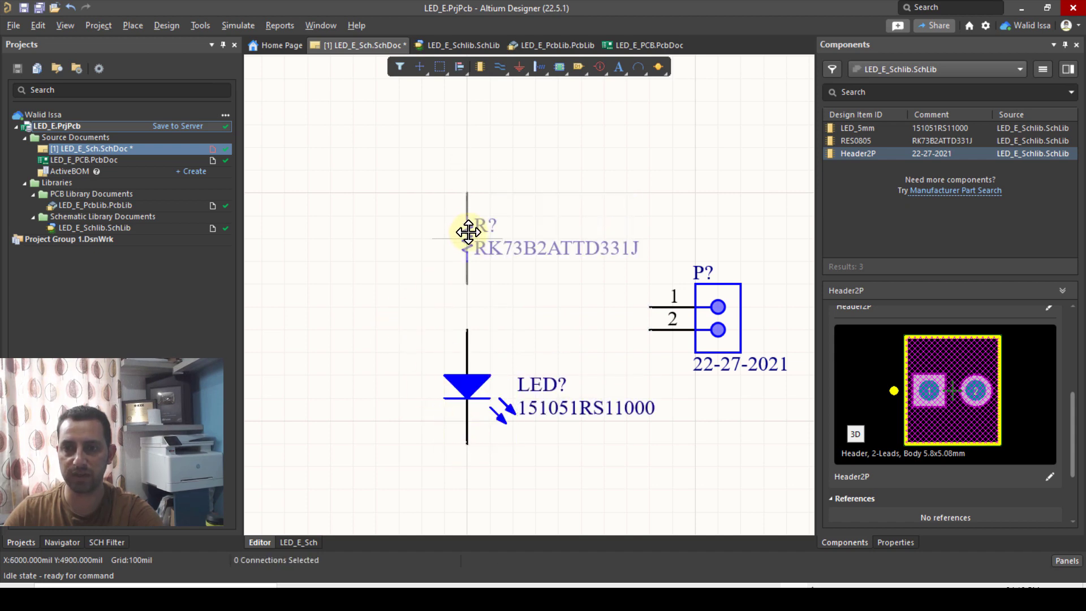
{"action": "left_click", "coordinate": [403, 249]}
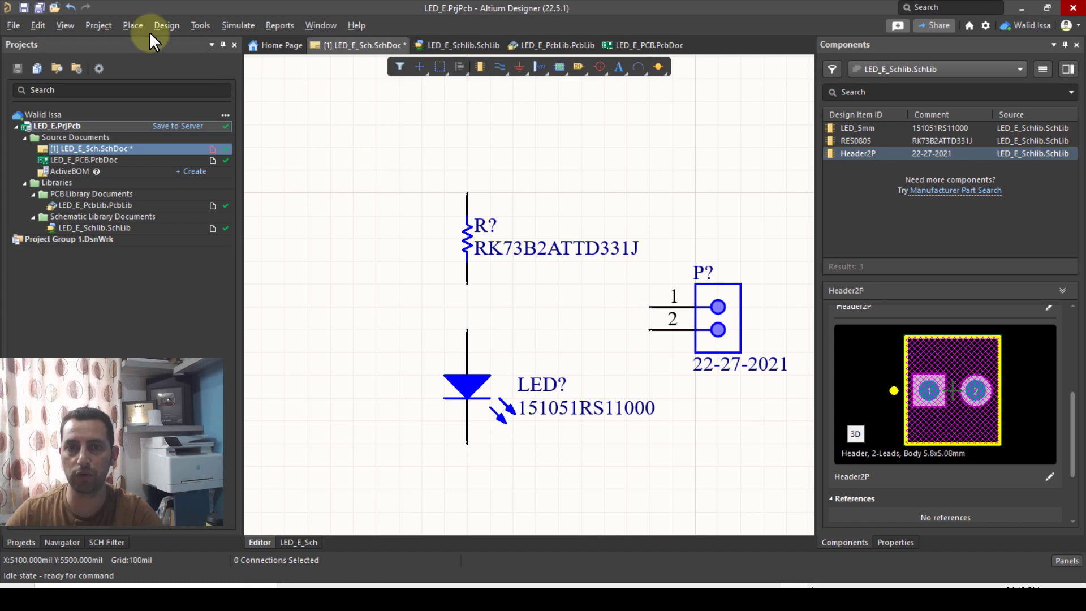
Wire header pin 1 up and across to the top pin of the resistor.
{"action": "left_click", "coordinate": [132, 26]}
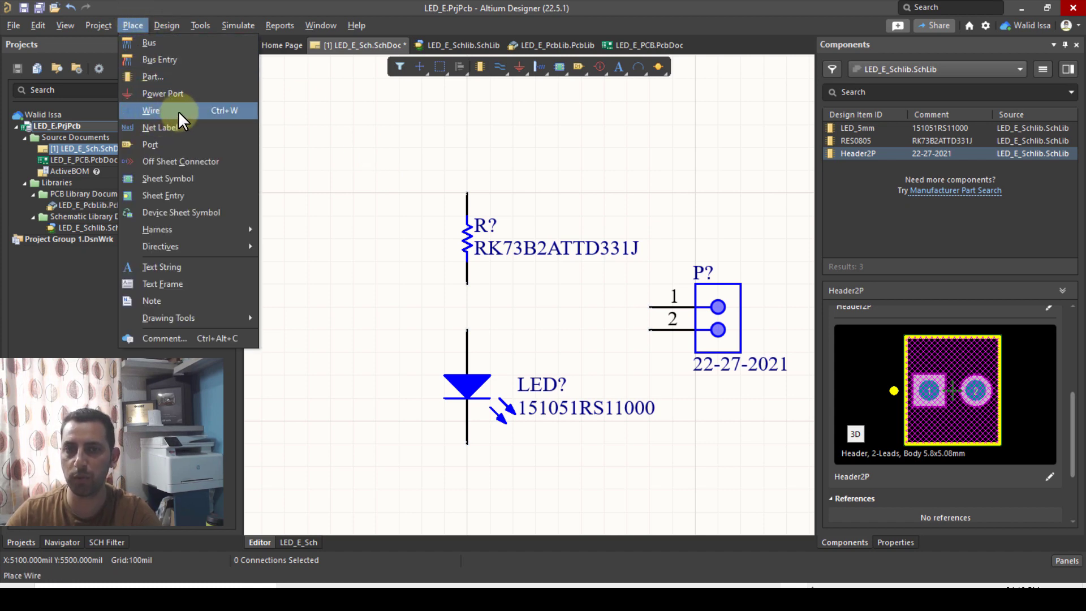
{"action": "left_click", "coordinate": [367, 116]}
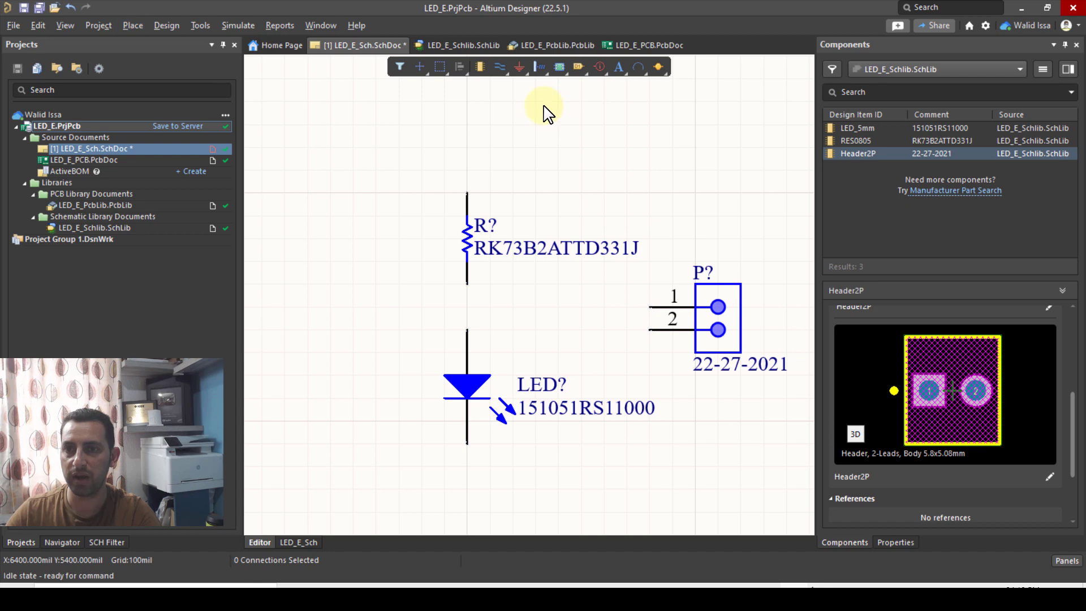
{"action": "right_click", "coordinate": [498, 70]}
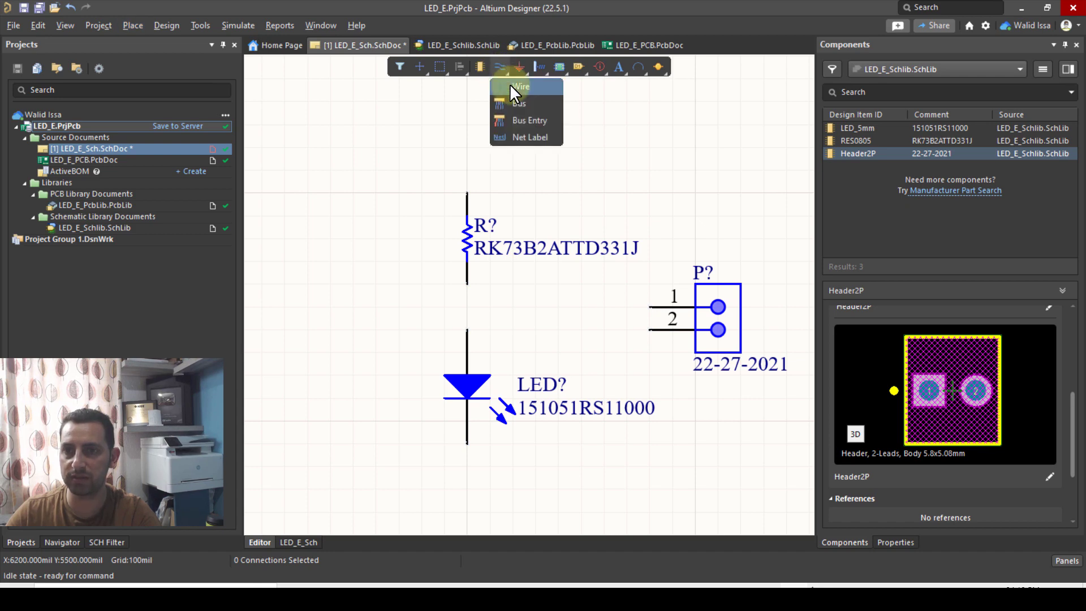
{"action": "left_click", "coordinate": [512, 87]}
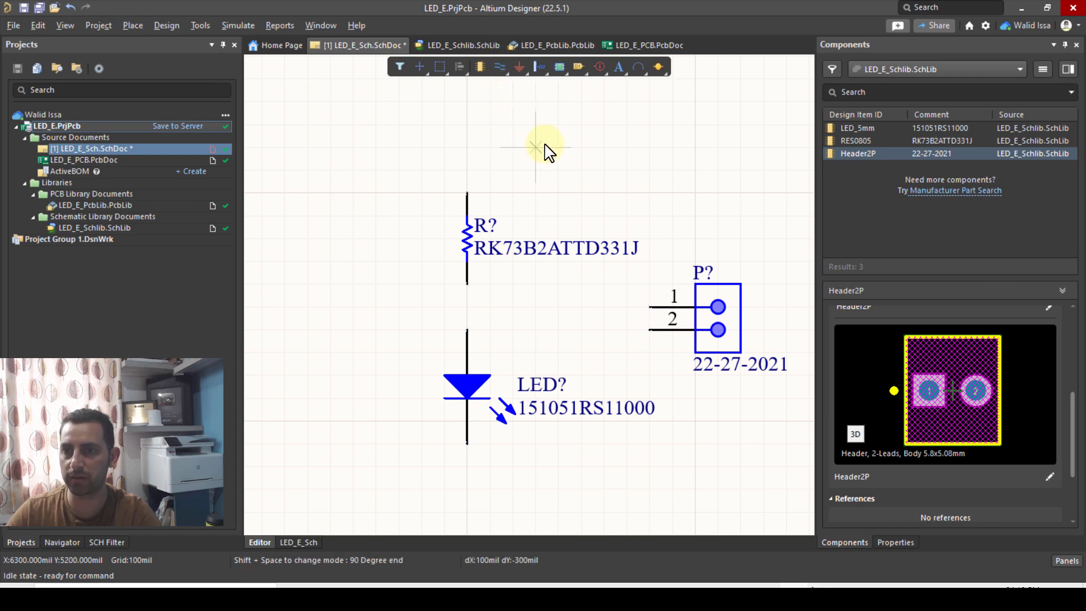
{"action": "left_click", "coordinate": [649, 307]}
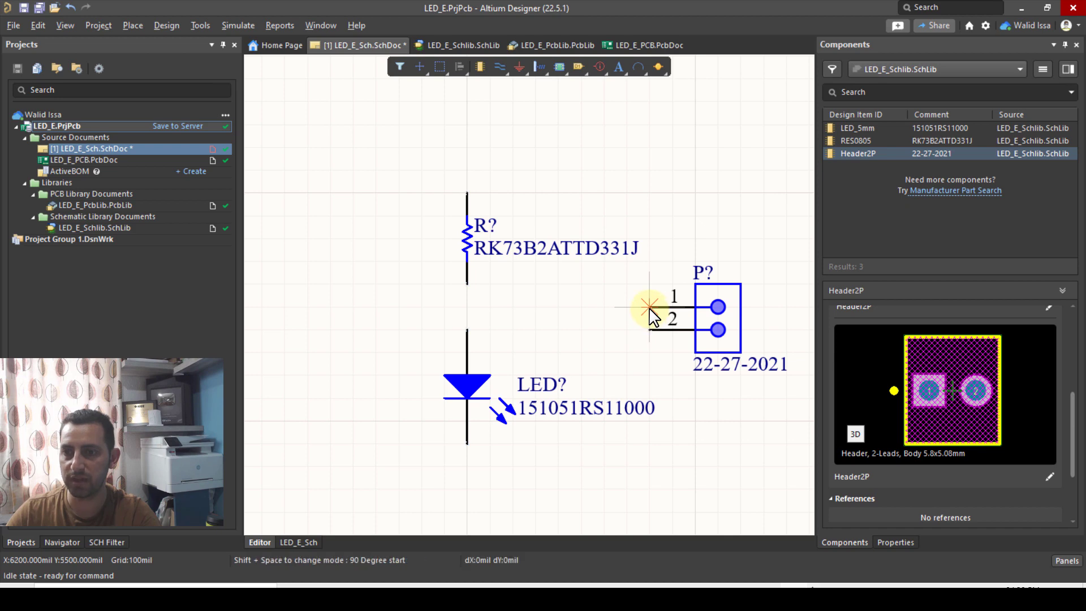
{"action": "left_click", "coordinate": [649, 147]}
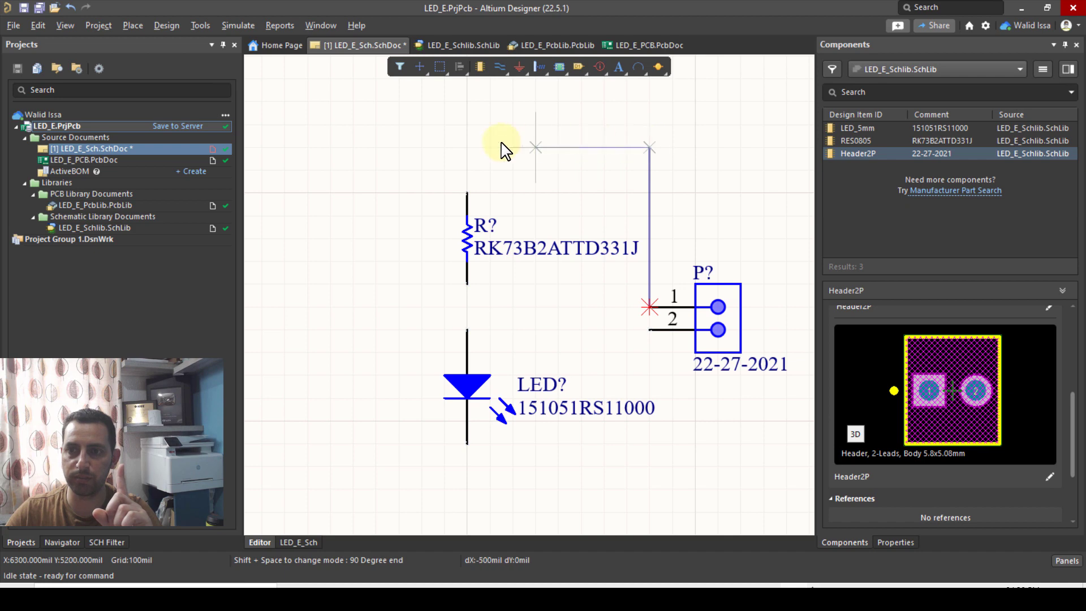
{"action": "left_click", "coordinate": [467, 147]}
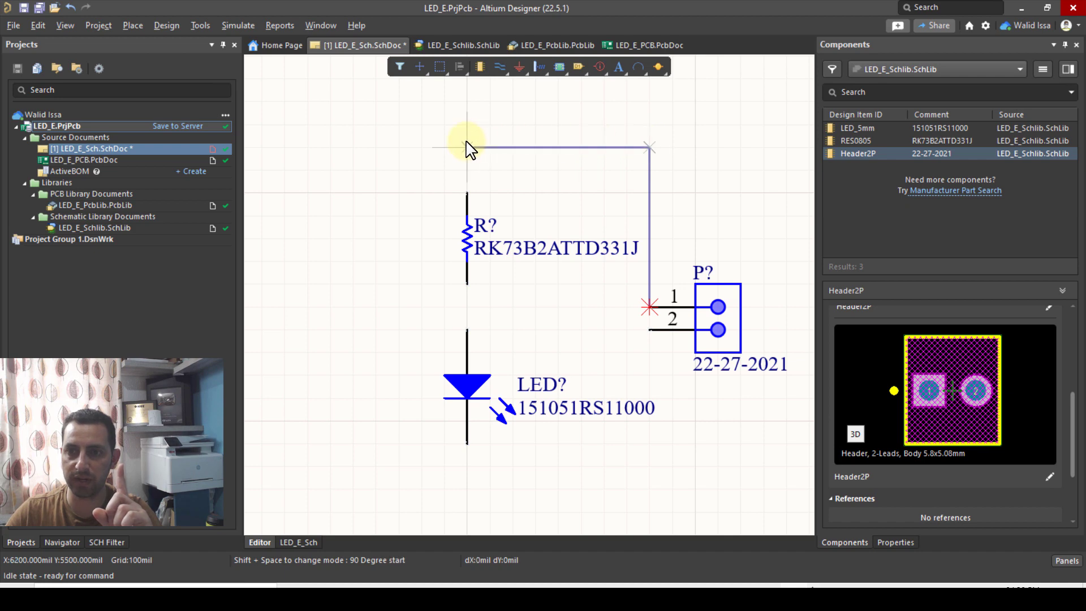
{"action": "left_click", "coordinate": [467, 195]}
Wire the resistor's lower pin to the LED anode, and the LED cathode around to header pin 2.
{"action": "left_click", "coordinate": [467, 330]}
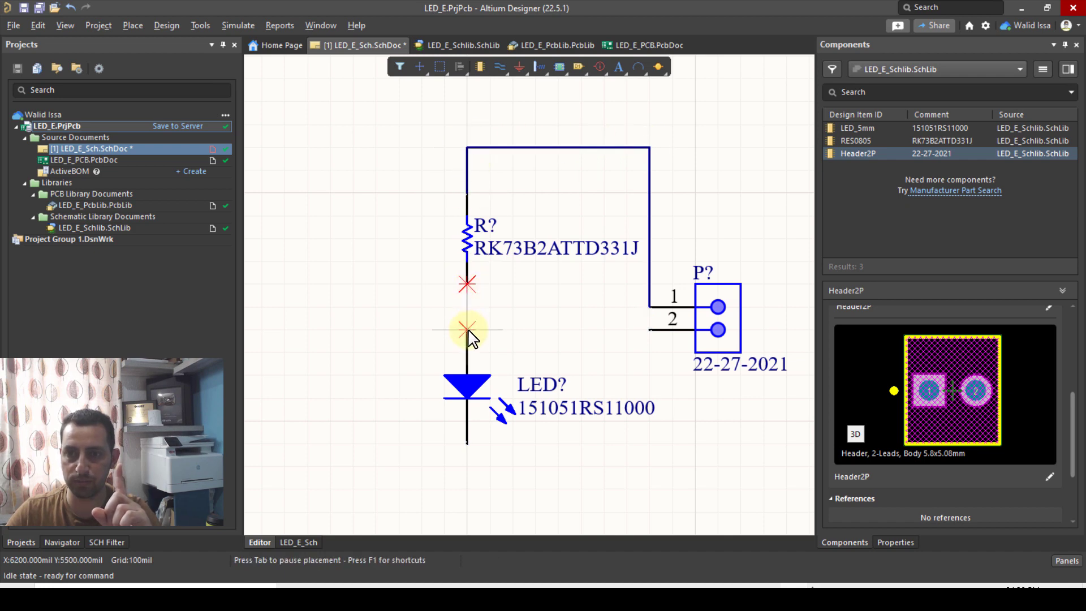
{"action": "left_click", "coordinate": [467, 443]}
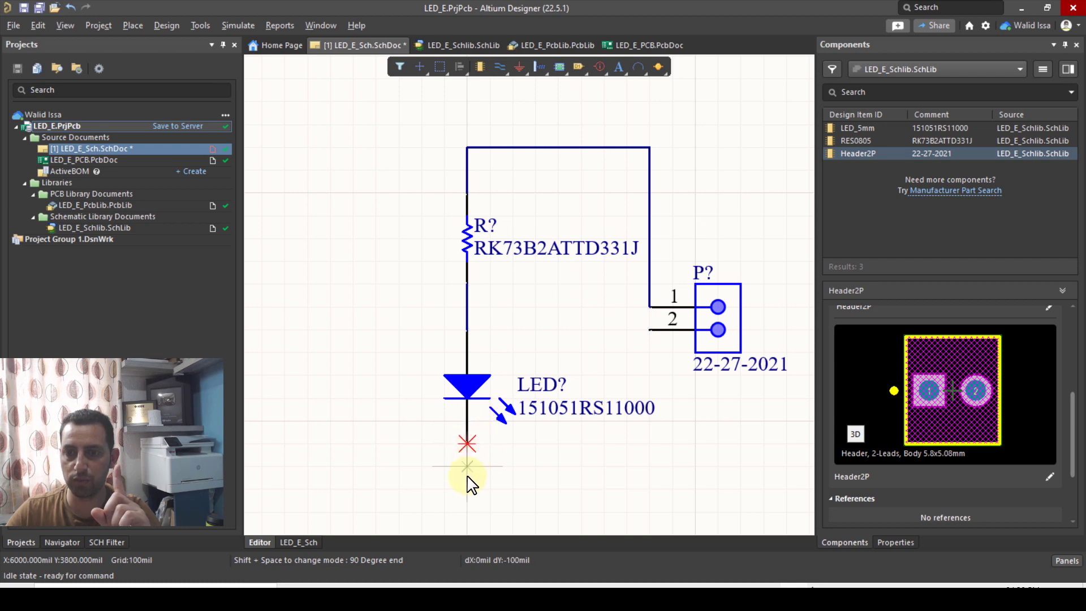
{"action": "key", "text": "space"}
{"action": "left_click", "coordinate": [649, 466]}
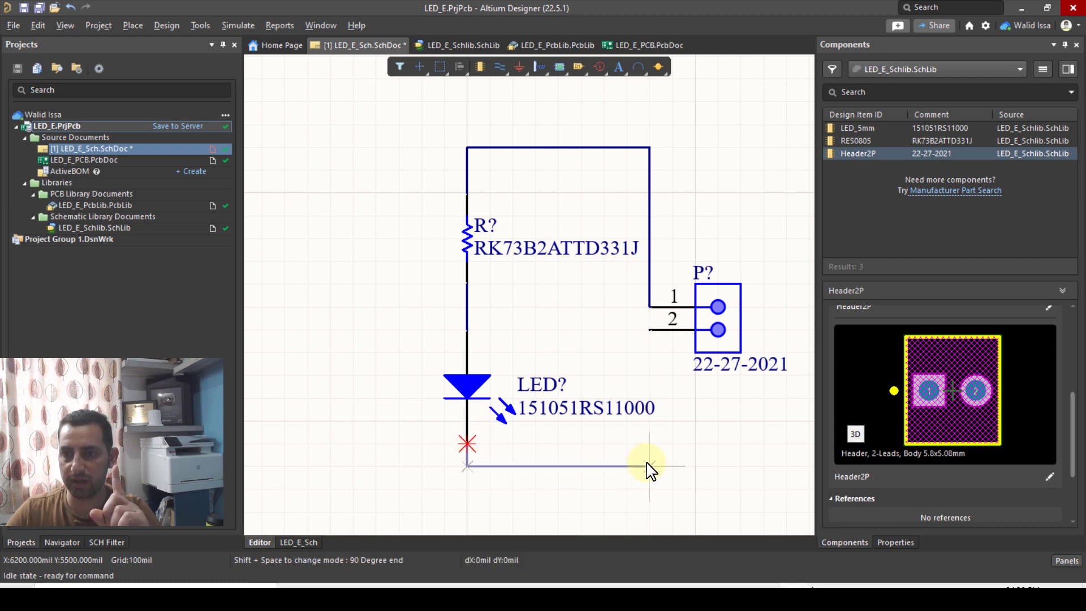
{"action": "left_click", "coordinate": [649, 330]}
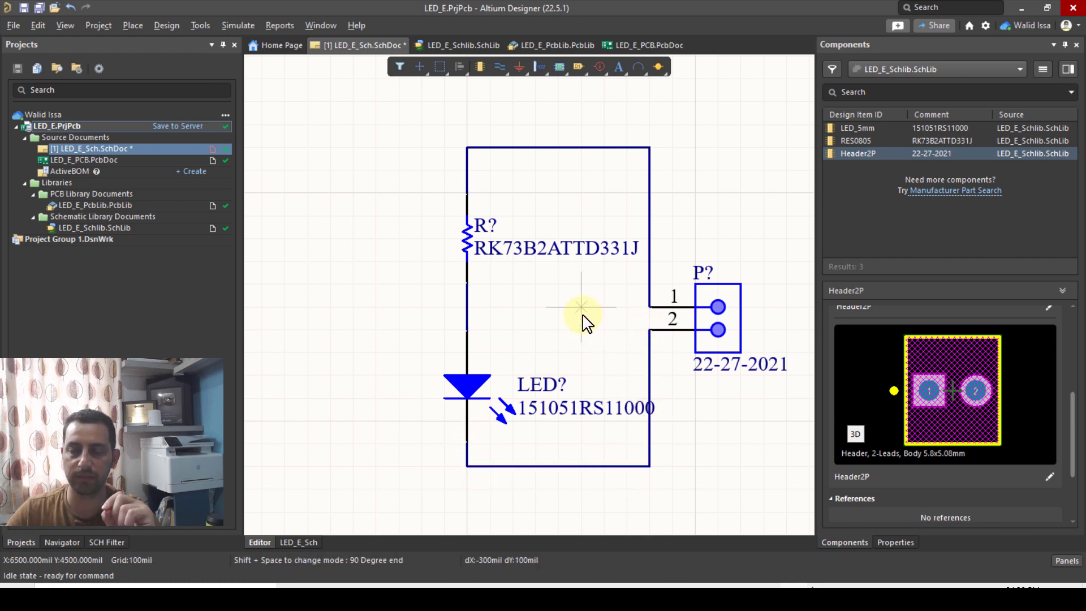
{"action": "right_click", "coordinate": [552, 309]}
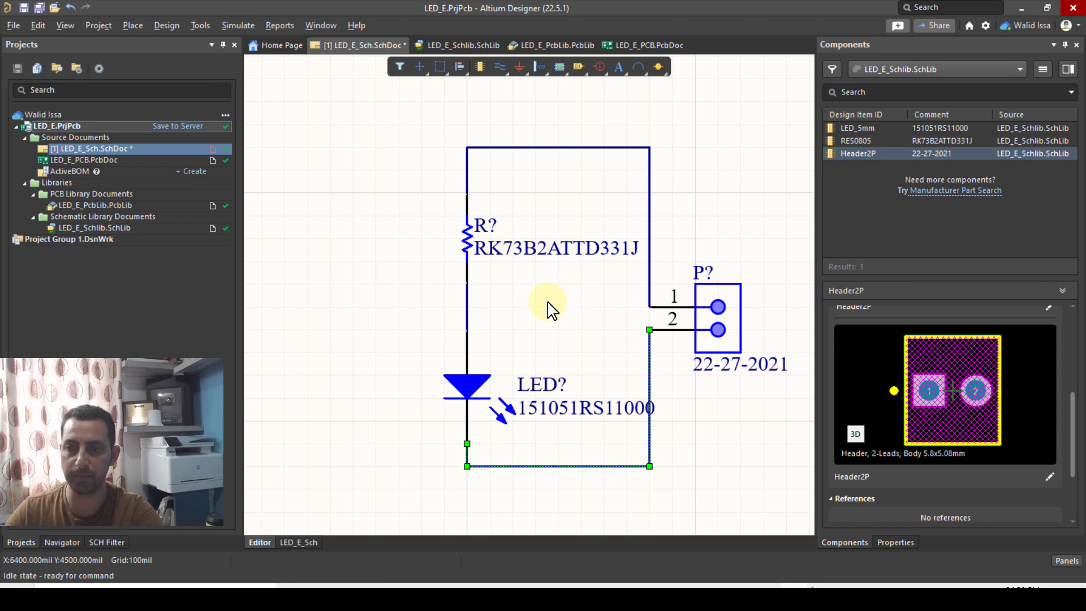
{"action": "left_click", "coordinate": [545, 296]}
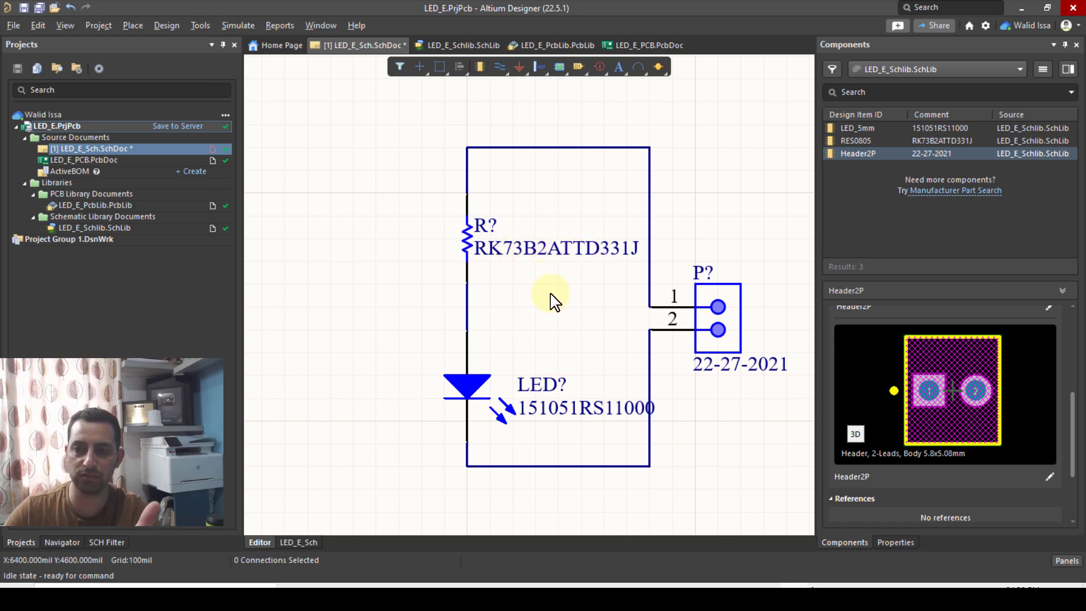
Change the resistor's comment to 330 ohm.
{"action": "left_click", "coordinate": [465, 232]}
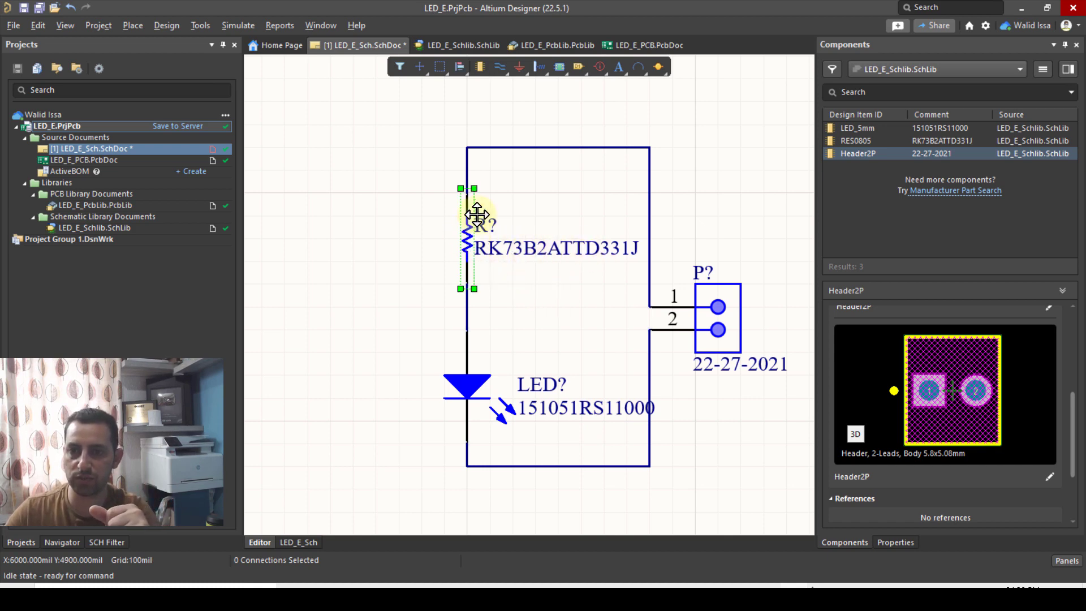
{"action": "double_click", "coordinate": [467, 238]}
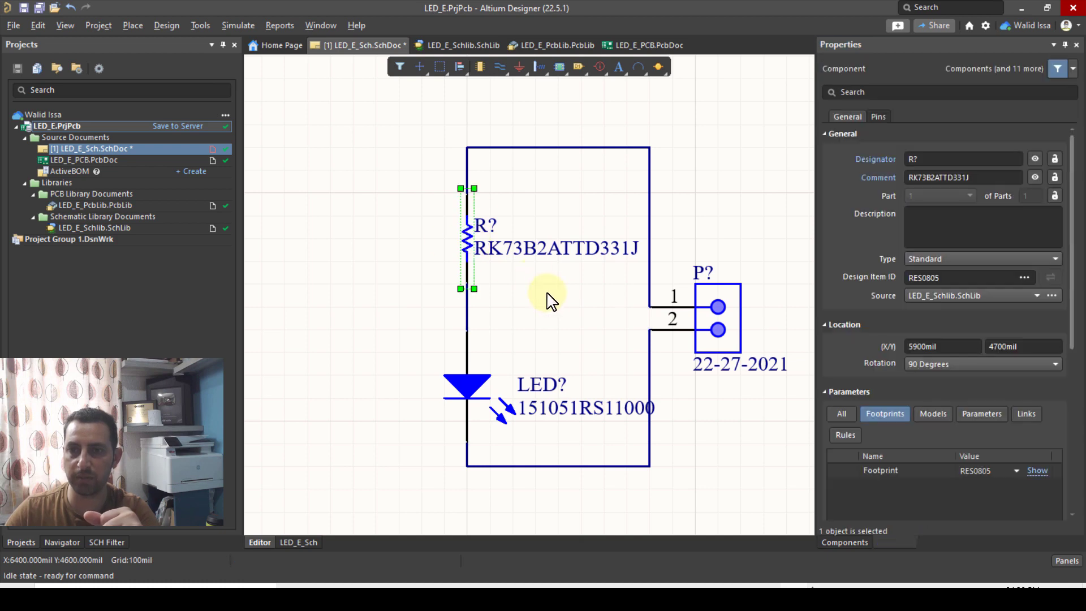
{"action": "double_click", "coordinate": [939, 178]}
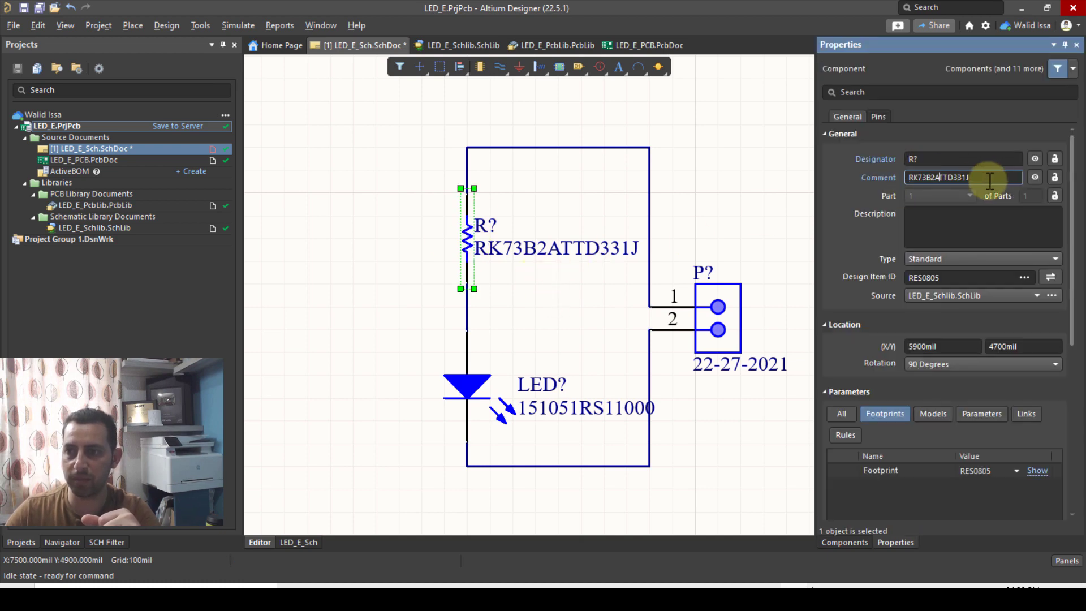
{"action": "type", "text": "330 ohm"}
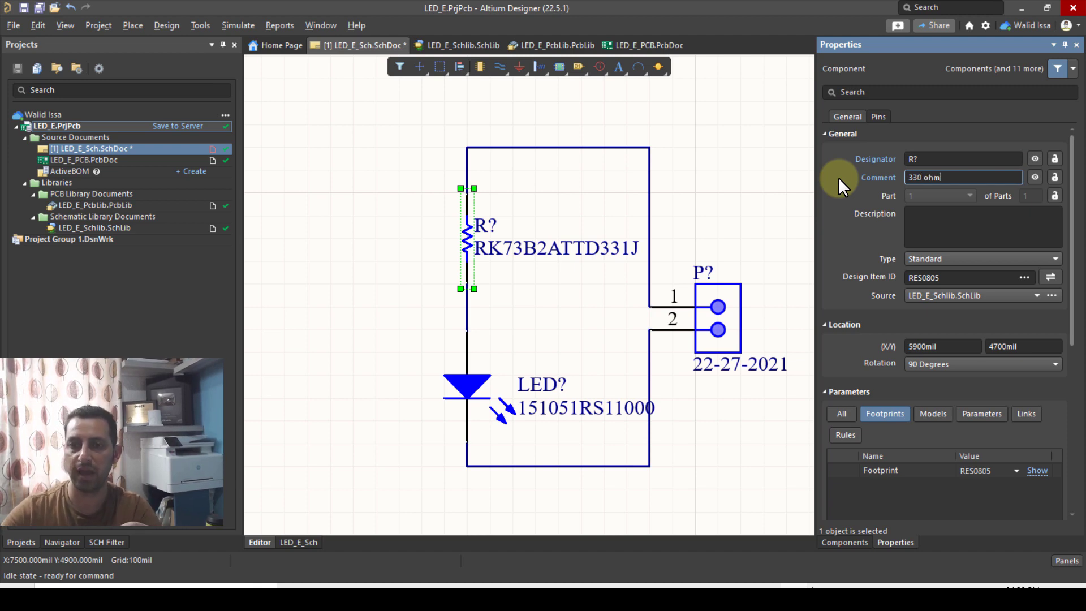
{"action": "key", "text": "Return"}
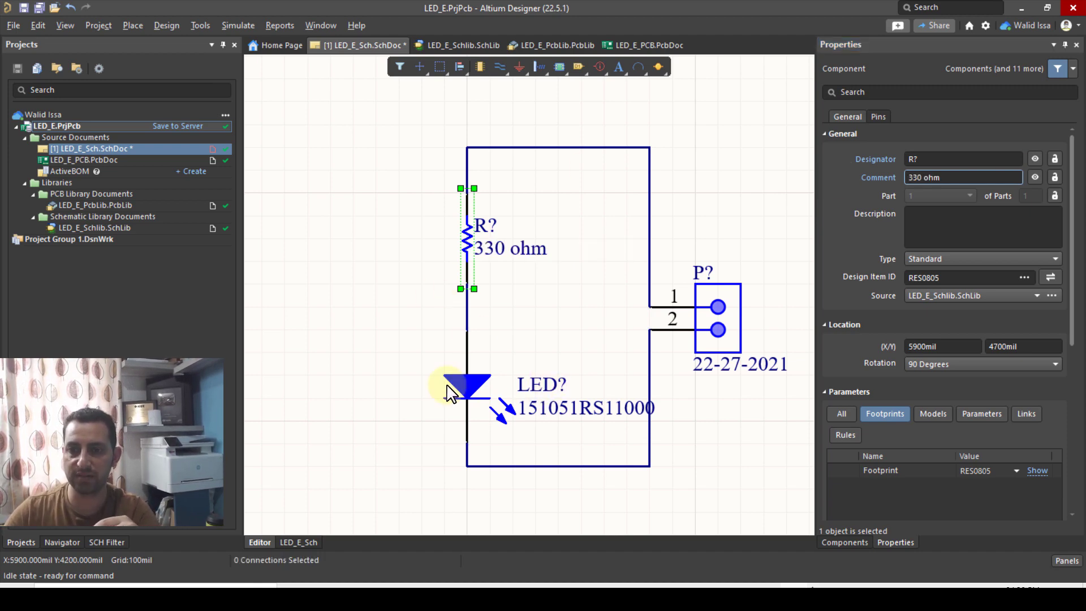
Hide the comment text of both the LED and the 2-pin header on the schematic.
{"action": "left_click", "coordinate": [478, 396]}
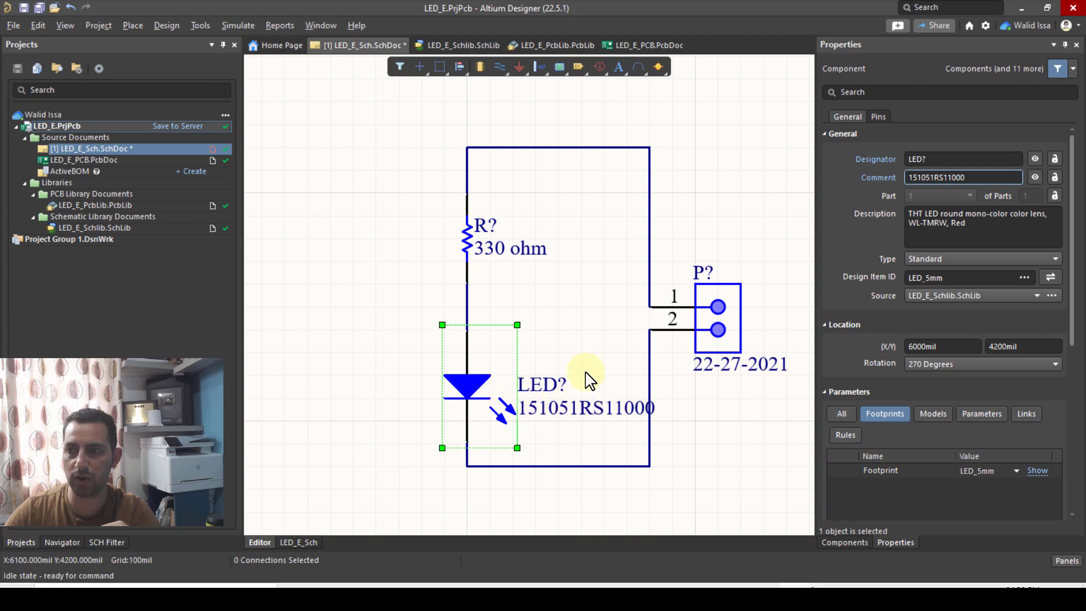
{"action": "left_click", "coordinate": [1035, 176]}
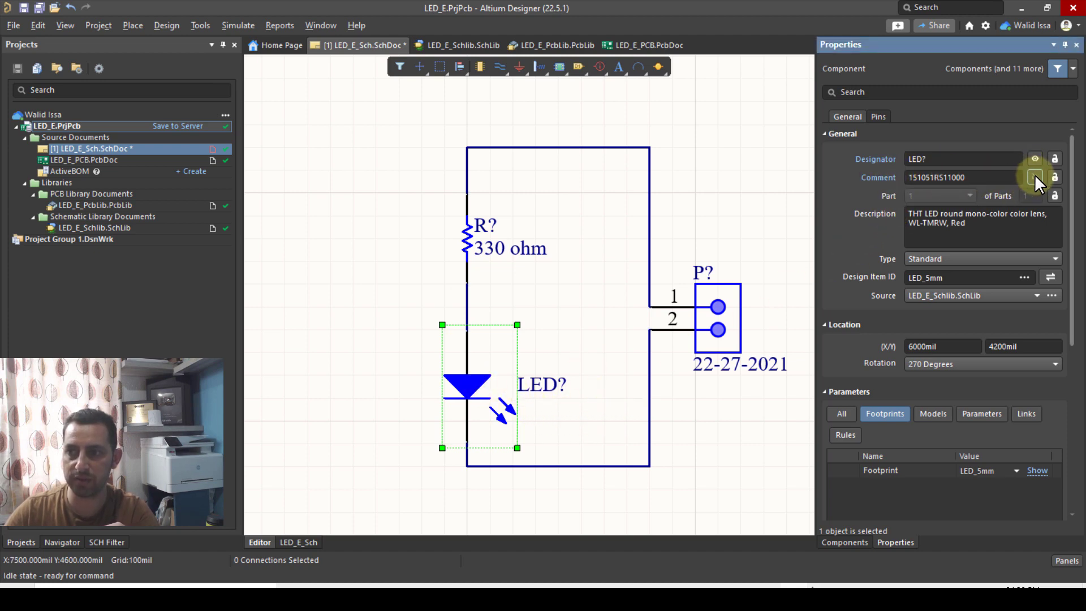
{"action": "left_click", "coordinate": [716, 304]}
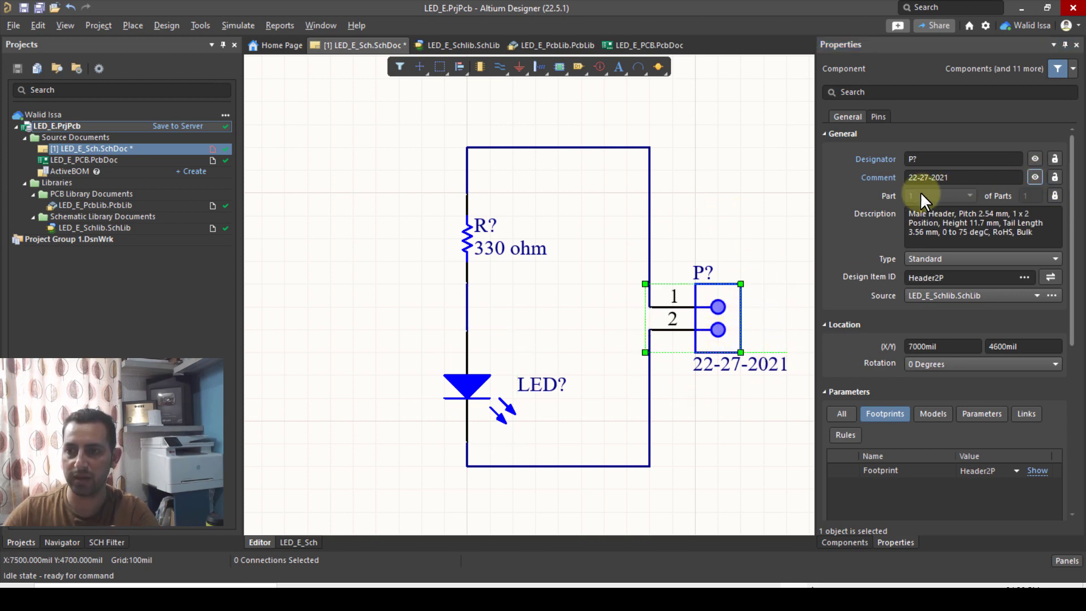
{"action": "left_click", "coordinate": [1035, 176]}
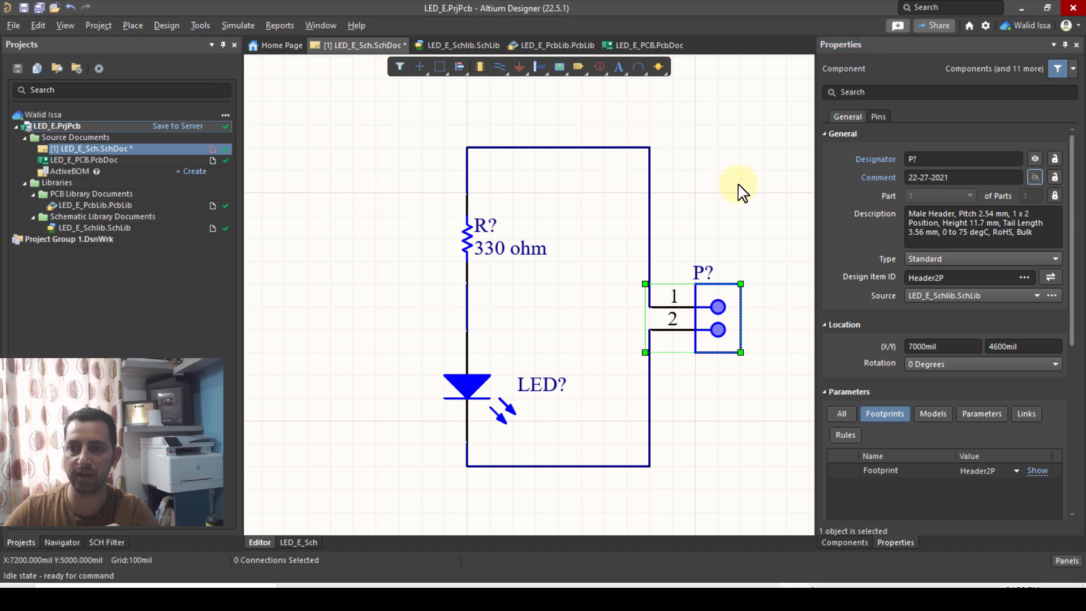
{"action": "left_click", "coordinate": [745, 339]}
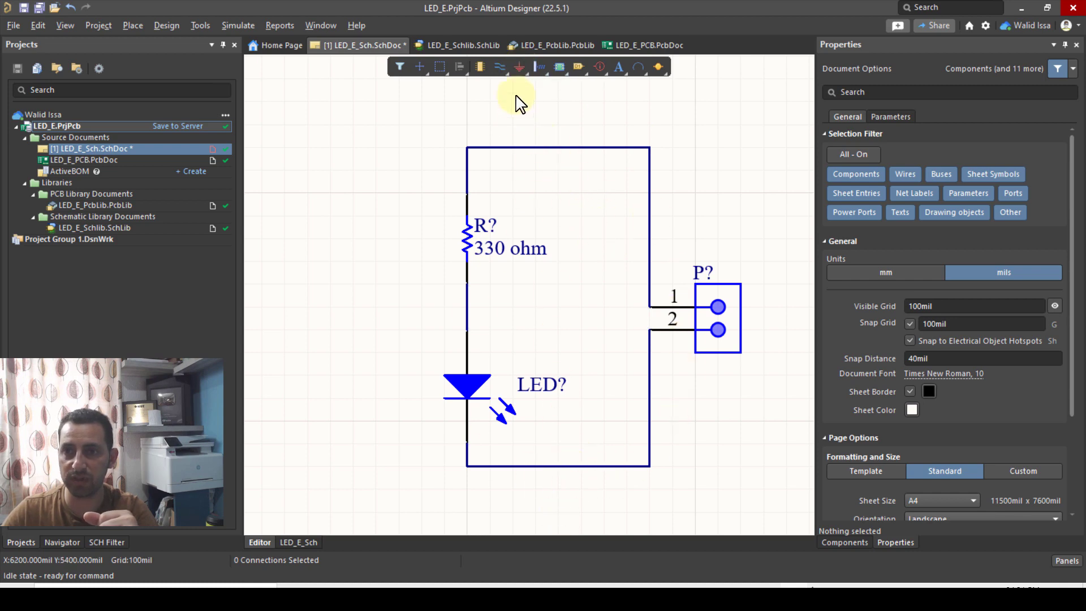
Place a GND power port just below the circuit's bottom wire.
{"action": "left_click", "coordinate": [519, 67]}
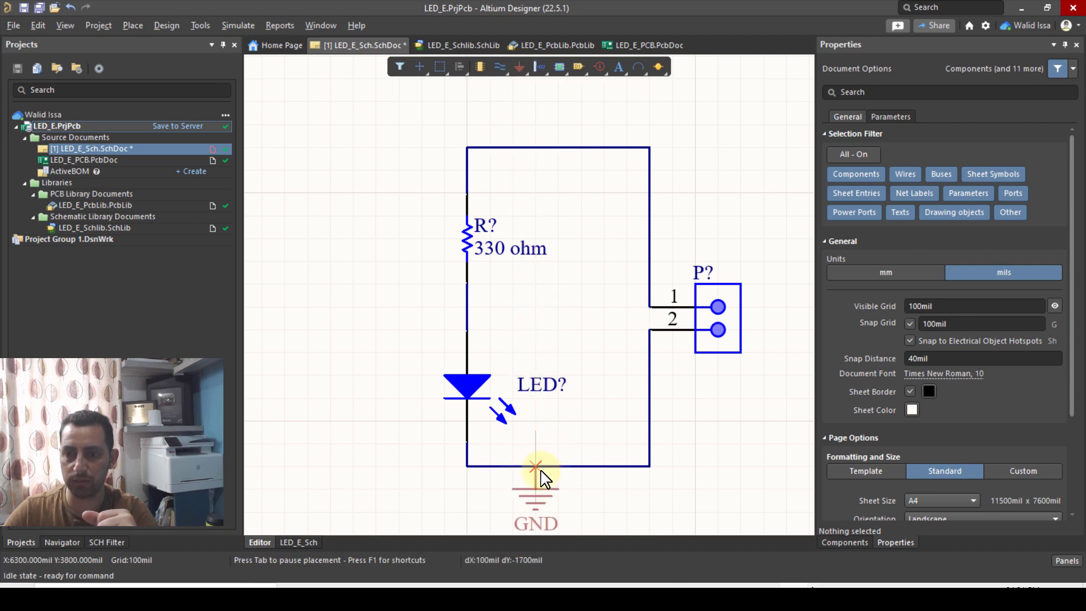
{"action": "left_click", "coordinate": [536, 490]}
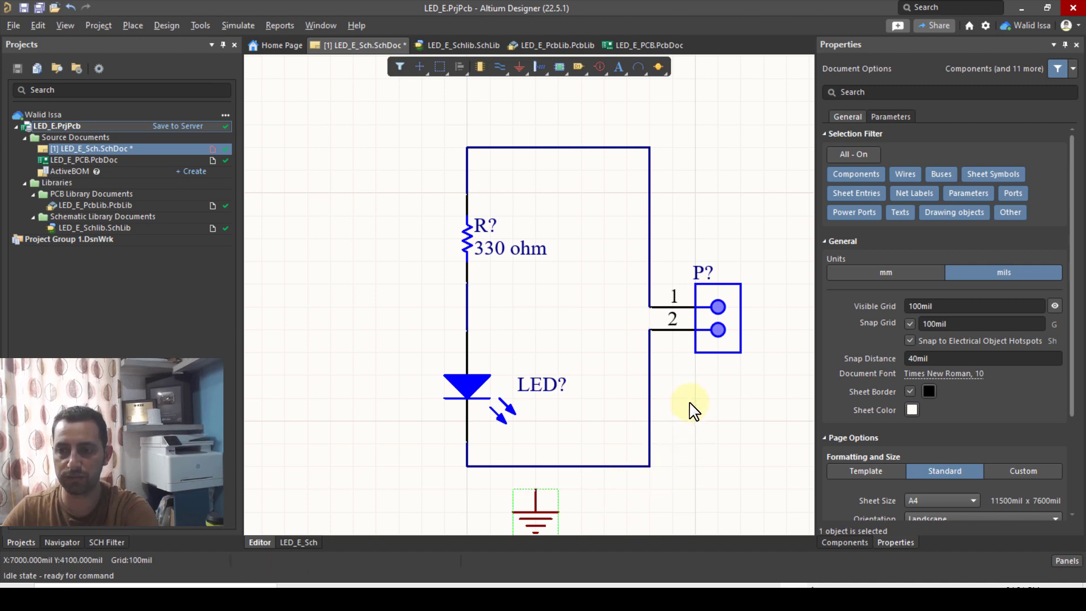
{"action": "key", "text": "Escape"}
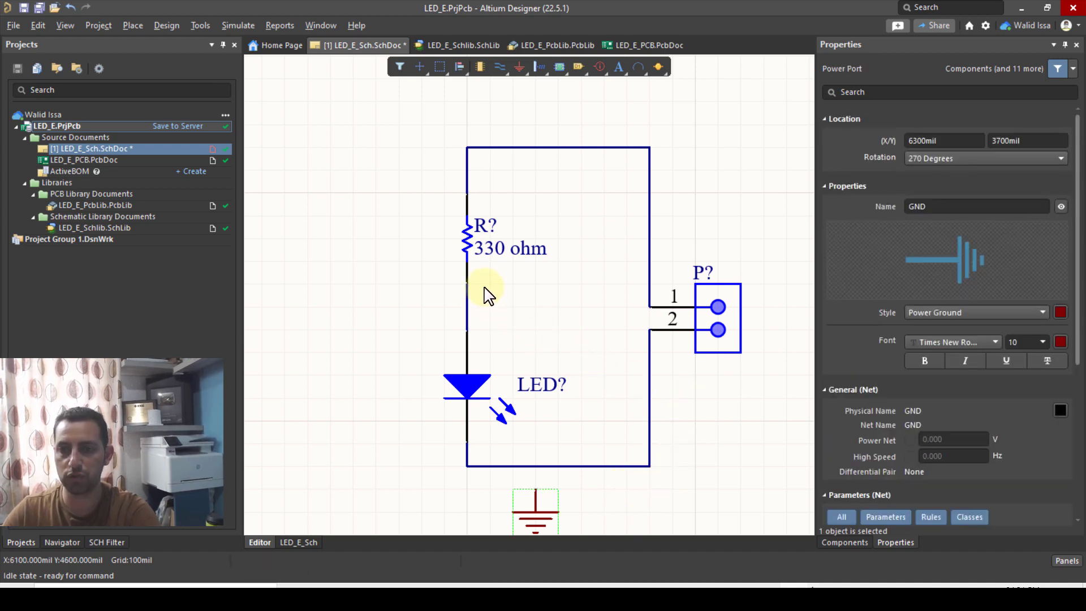
{"action": "scroll", "coordinate": [485, 294], "scroll_direction": "down", "scroll_amount": 2, "text": "ctrl"}
{"action": "scroll", "coordinate": [536, 443], "scroll_direction": "up", "scroll_amount": 2, "text": "ctrl"}
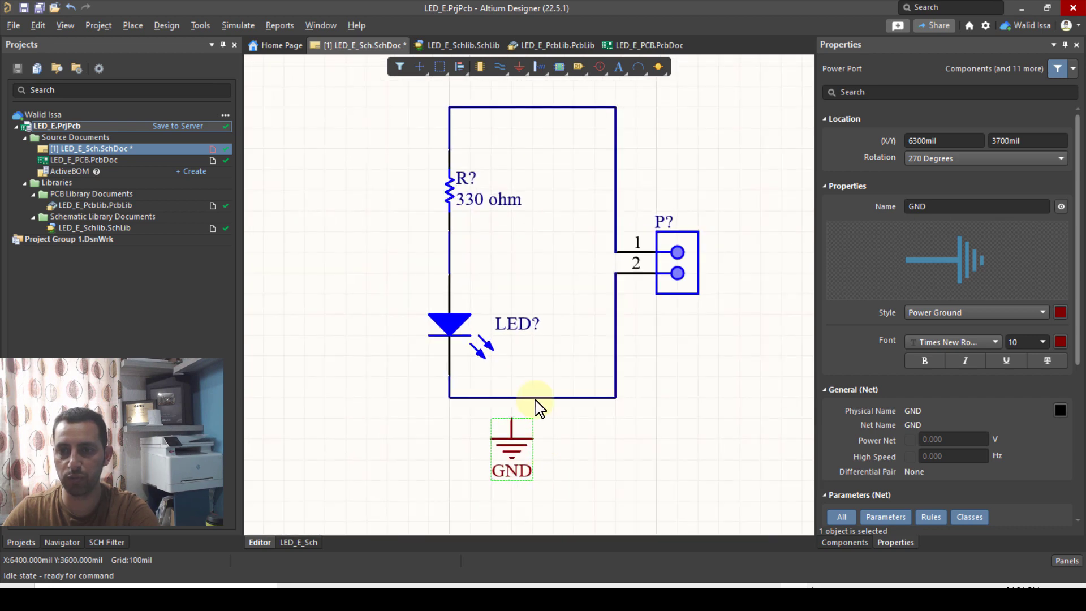
{"action": "left_click", "coordinate": [563, 291]}
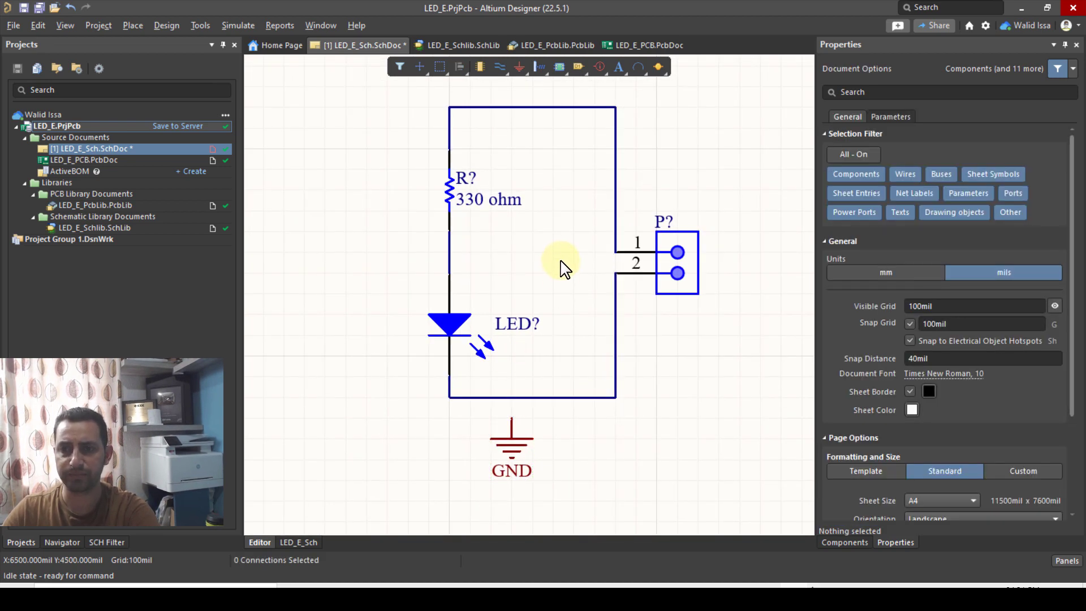
Place a +5 power port just above the circuit's top wire.
{"action": "scroll", "coordinate": [564, 269], "scroll_direction": "down", "scroll_amount": 2, "text": "ctrl"}
{"action": "scroll", "coordinate": [560, 257], "scroll_direction": "up", "scroll_amount": 1, "text": "ctrl"}
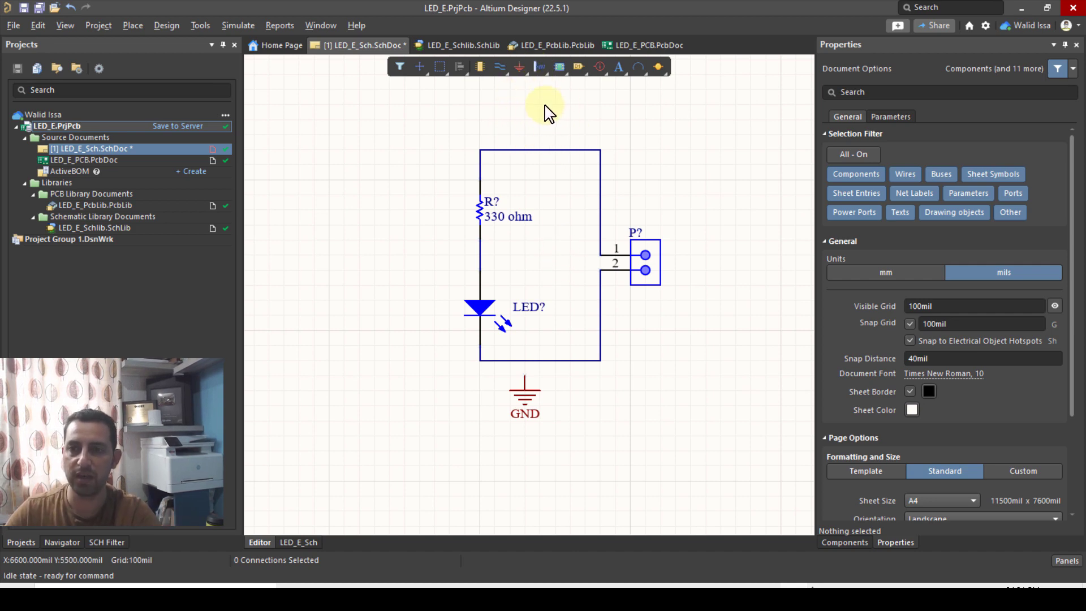
{"action": "left_click", "coordinate": [519, 67]}
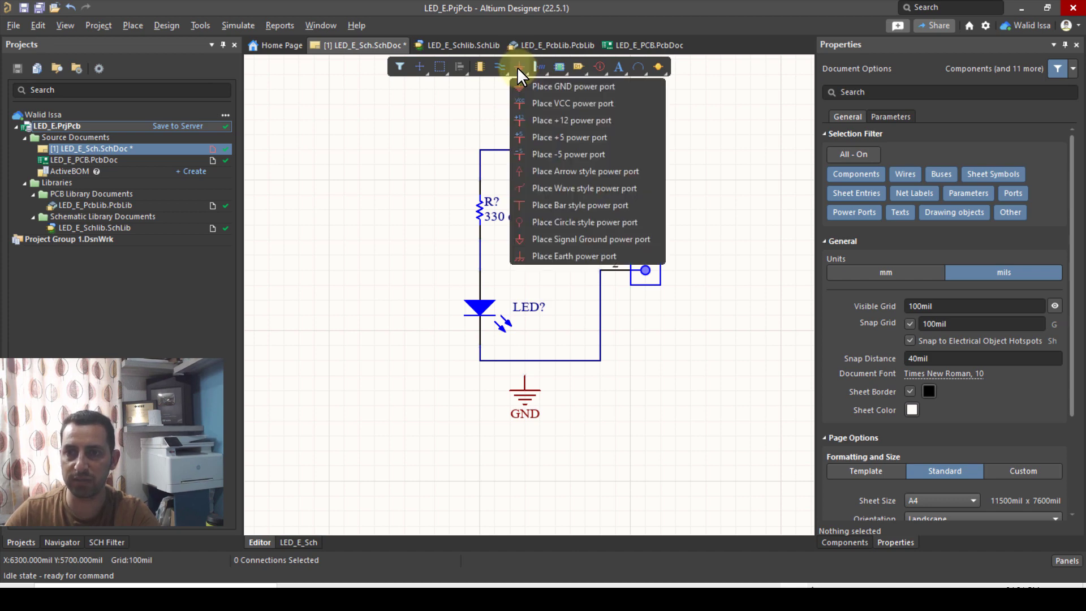
{"action": "left_click", "coordinate": [566, 137]}
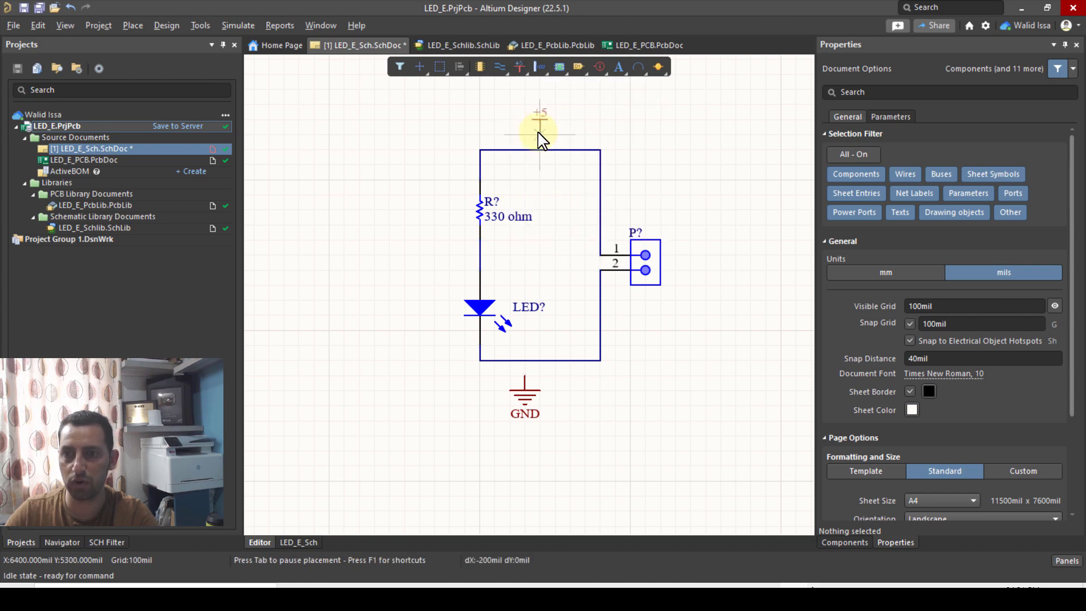
{"action": "left_click", "coordinate": [539, 136]}
{"action": "right_click_drag", "start_coordinate": [503, 134], "coordinate": [500, 134]}
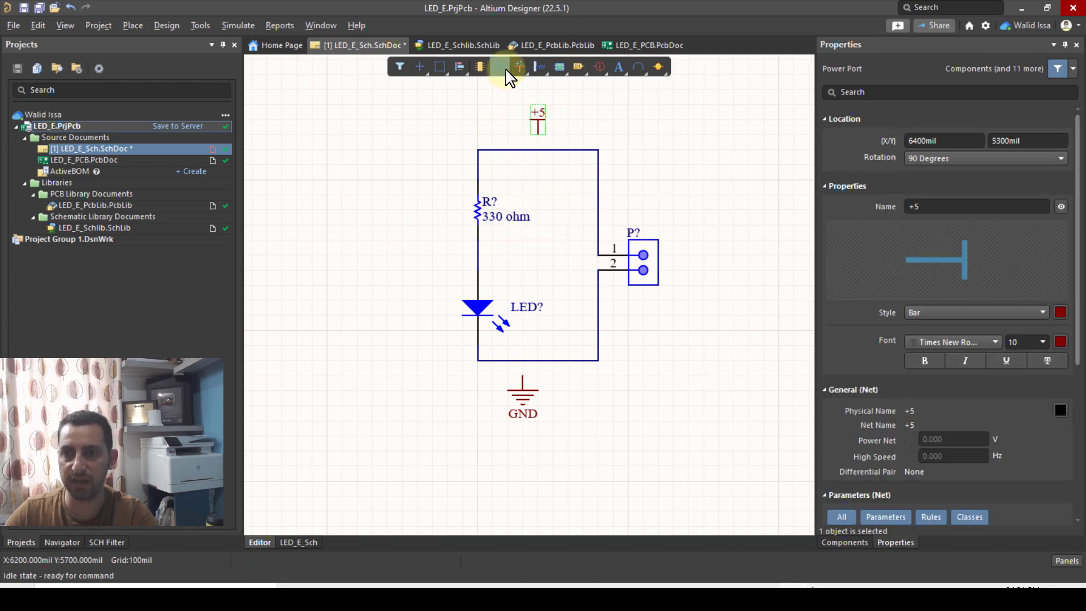
Wire the +5 port to the circuit's top wire and the GND port to its bottom wire.
{"action": "left_click", "coordinate": [520, 67]}
{"action": "left_click", "coordinate": [538, 136]}
{"action": "left_click", "coordinate": [538, 150]}
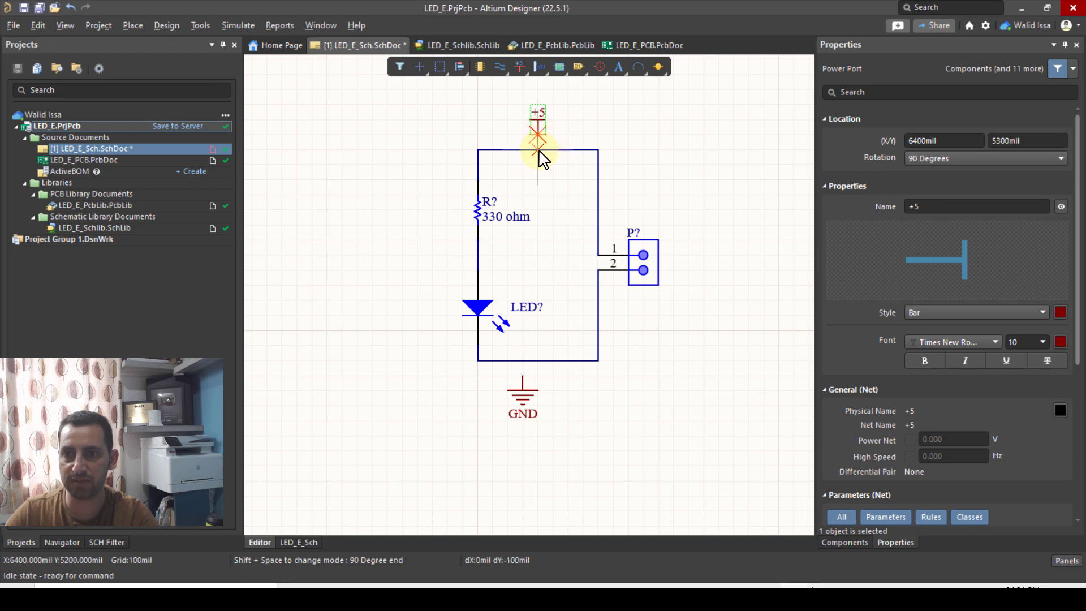
{"action": "left_click", "coordinate": [523, 375]}
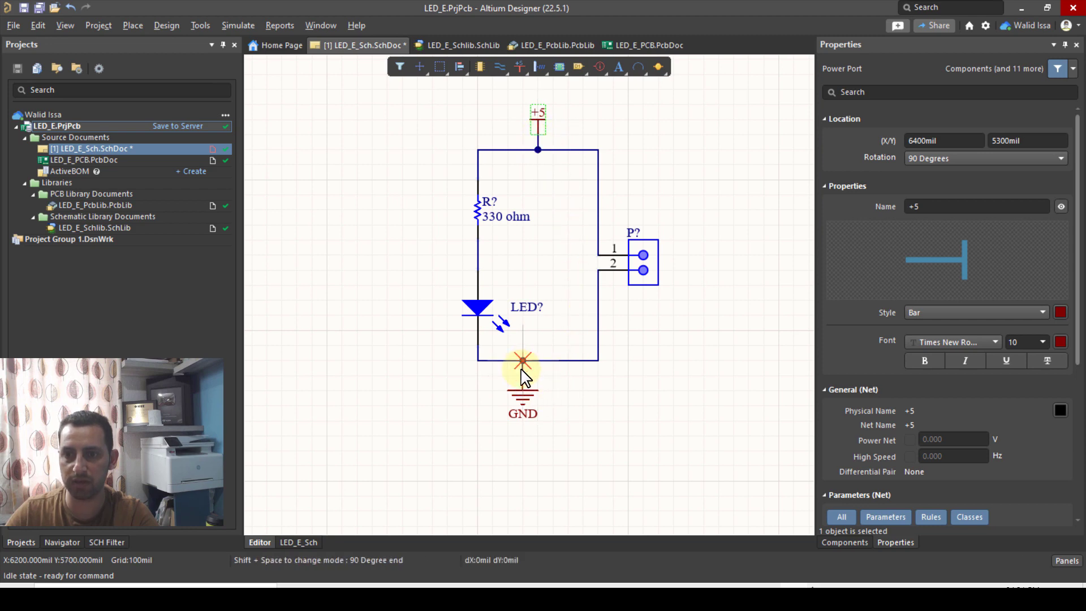
{"action": "right_click", "coordinate": [371, 270]}
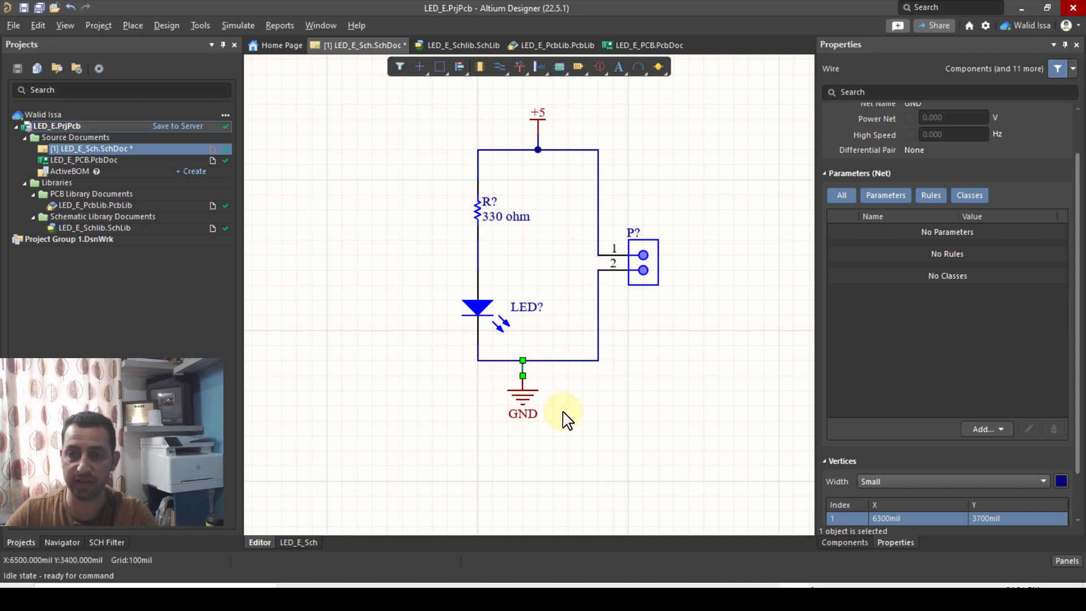
Generate proposed designators for the LED, header and resistor in LED_E_Sch.SchDoc using Annotate Schematics.
{"action": "left_click", "coordinate": [591, 416]}
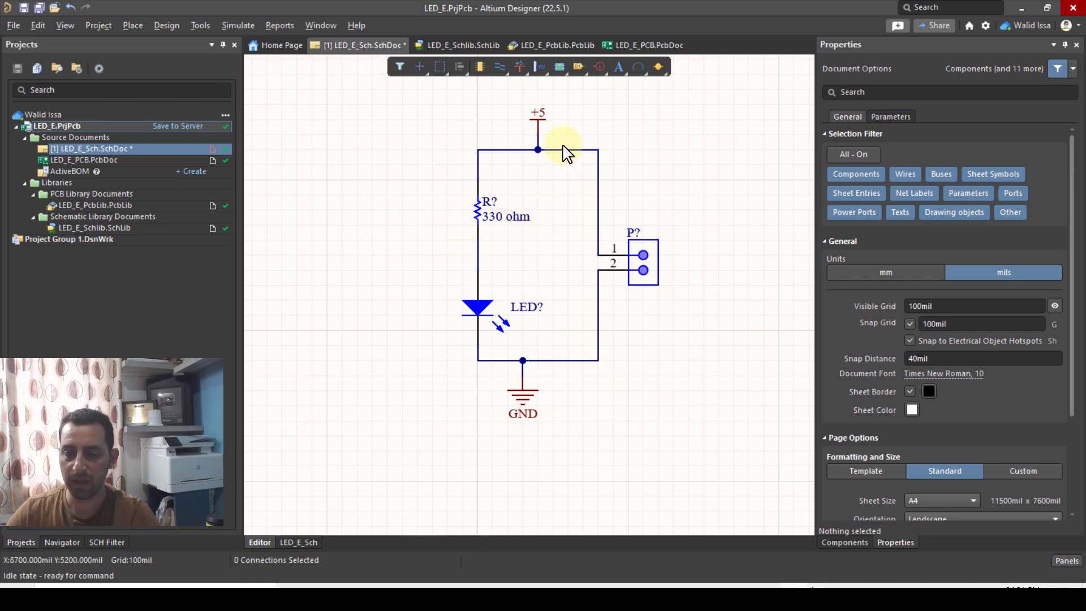
{"action": "scroll", "coordinate": [516, 116], "scroll_direction": "up", "scroll_amount": 2, "text": "ctrl"}
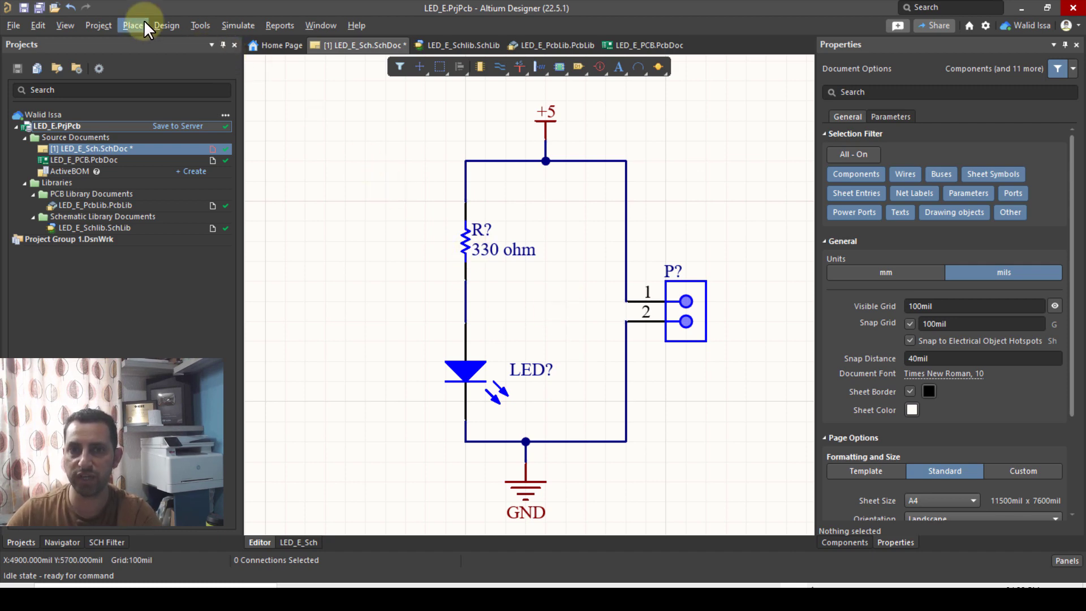
{"action": "left_click", "coordinate": [200, 21]}
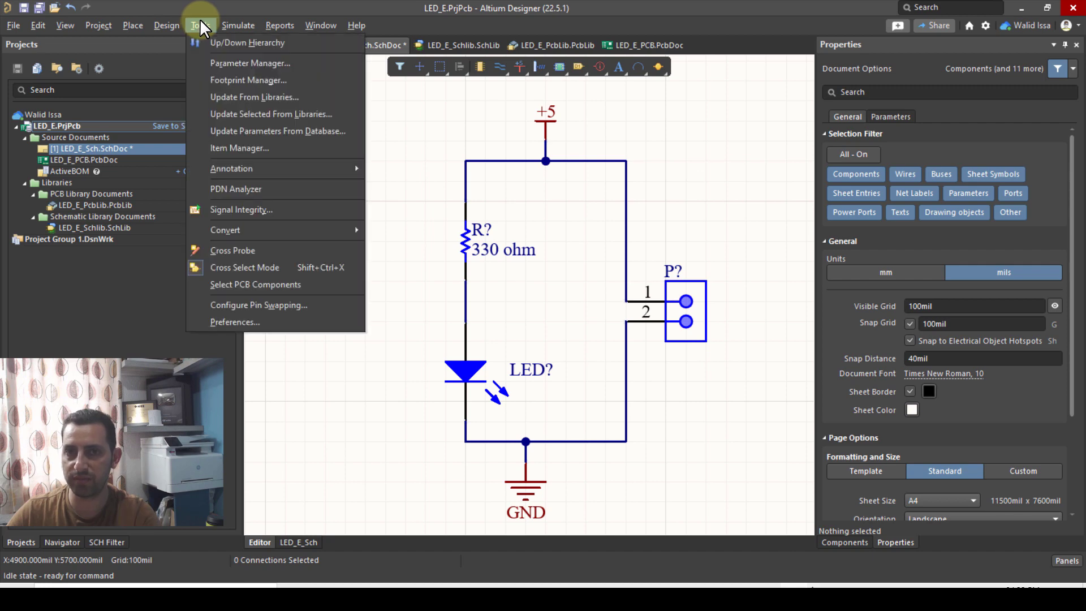
{"action": "mouse_move", "coordinate": [259, 164]}
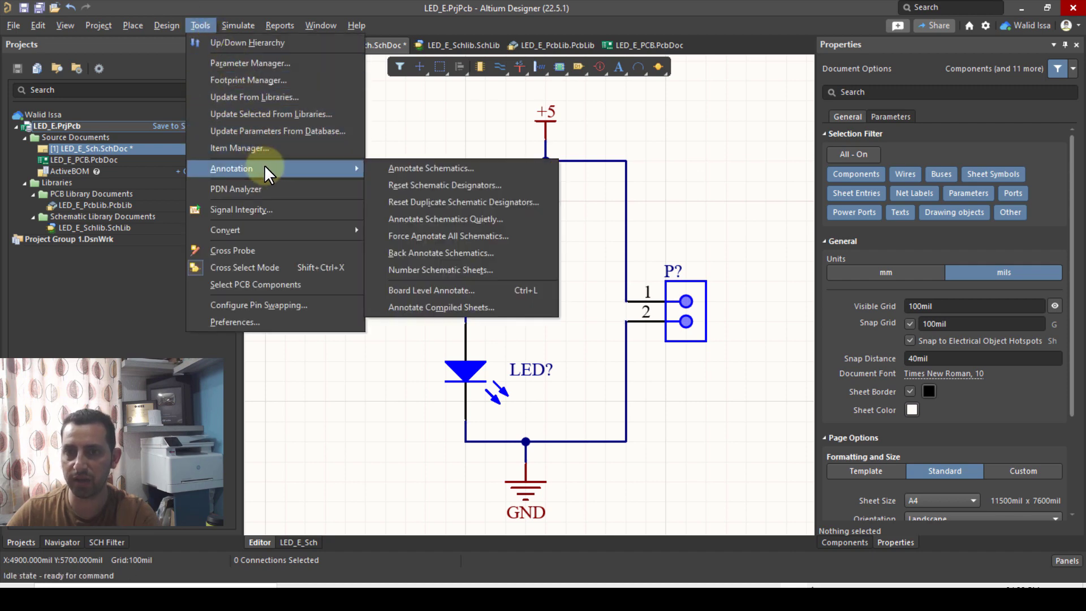
{"action": "left_click", "coordinate": [432, 169]}
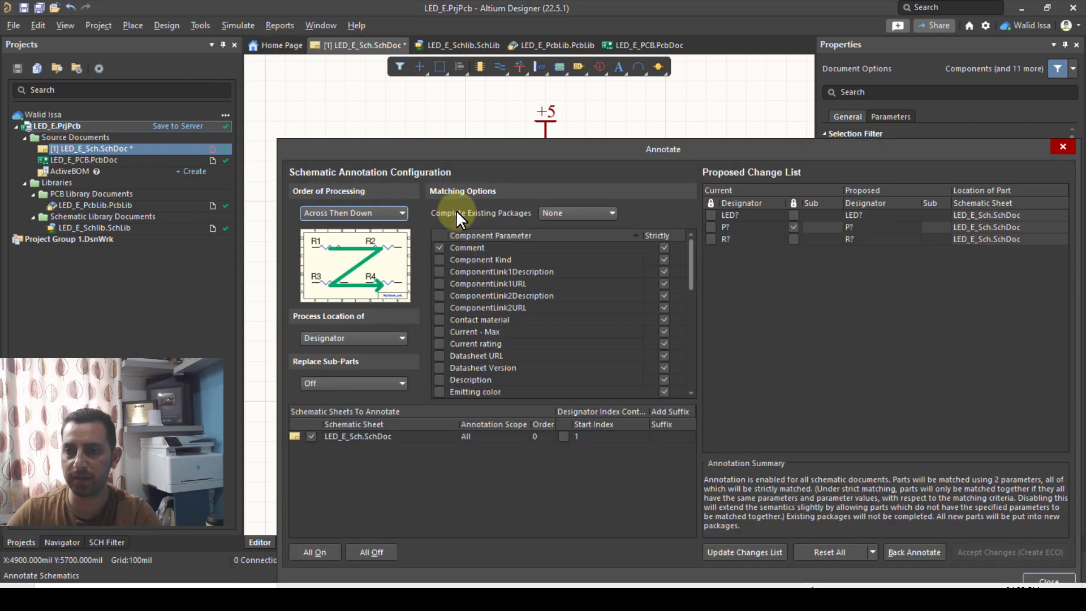
{"action": "mouse_move", "coordinate": [648, 153]}
{"action": "left_mouse_down"}
{"action": "mouse_move", "coordinate": [517, 97]}
{"action": "mouse_move", "coordinate": [464, 95]}
{"action": "mouse_move", "coordinate": [425, 58]}
{"action": "left_mouse_up"}
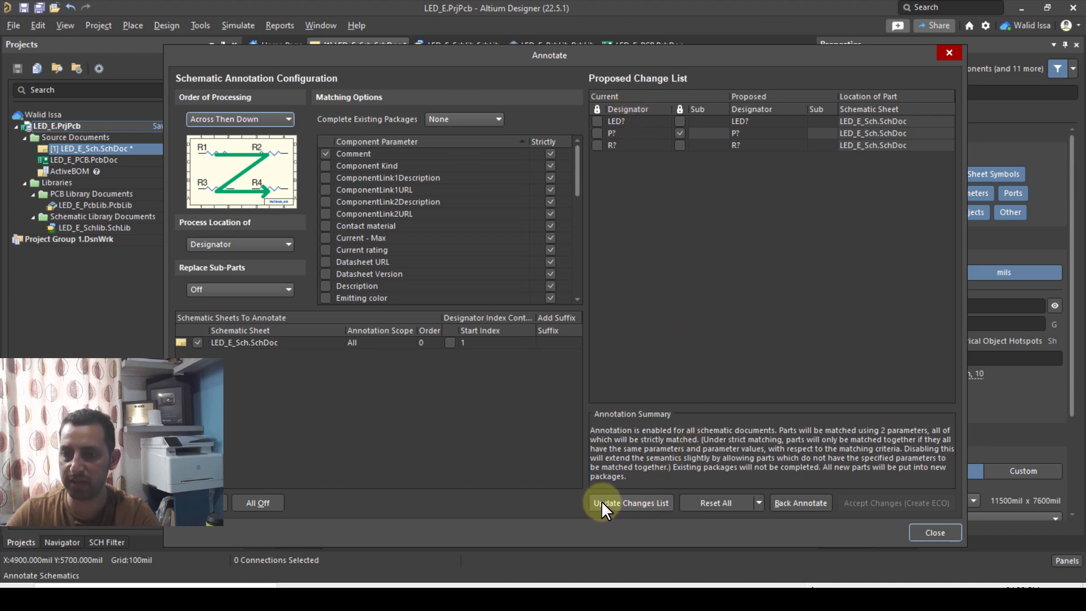
{"action": "left_click", "coordinate": [623, 502]}
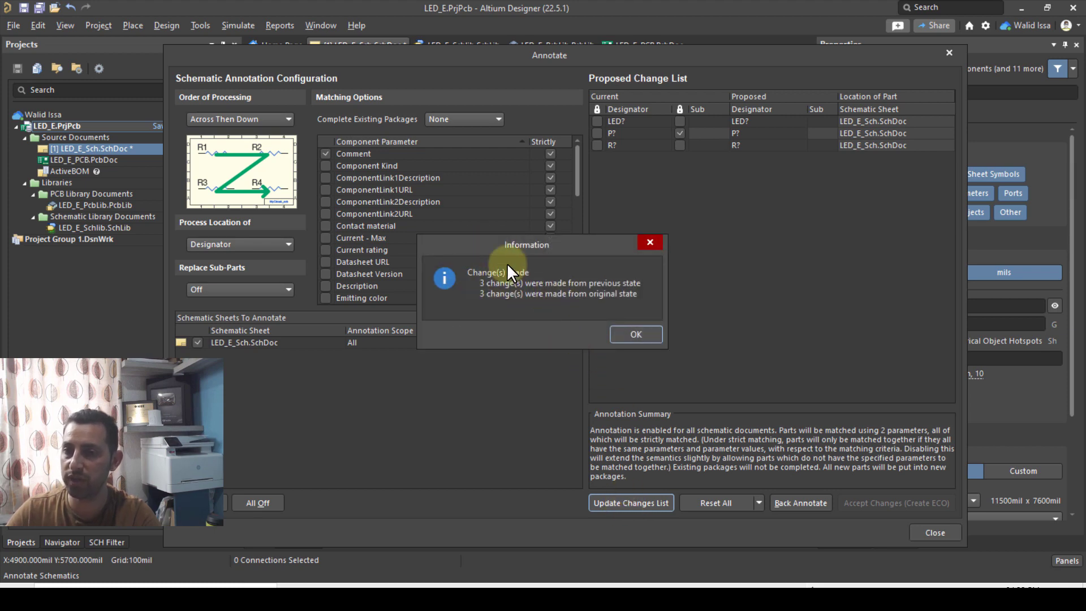
{"action": "left_click", "coordinate": [633, 335]}
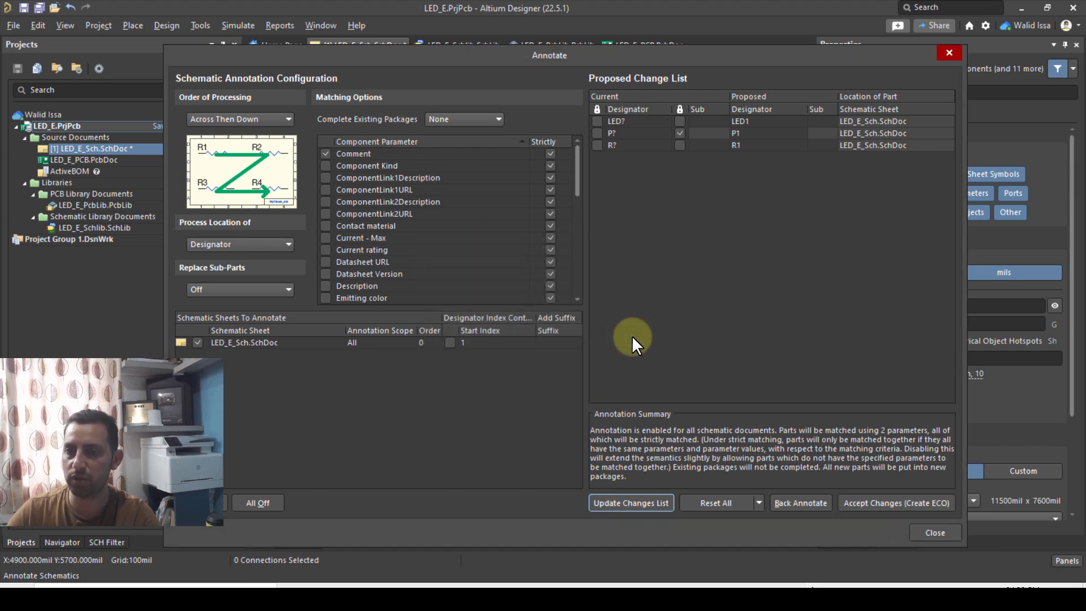
Accept and execute the annotation changes for all three components, and save the schematic and project.
{"action": "left_click", "coordinate": [879, 503]}
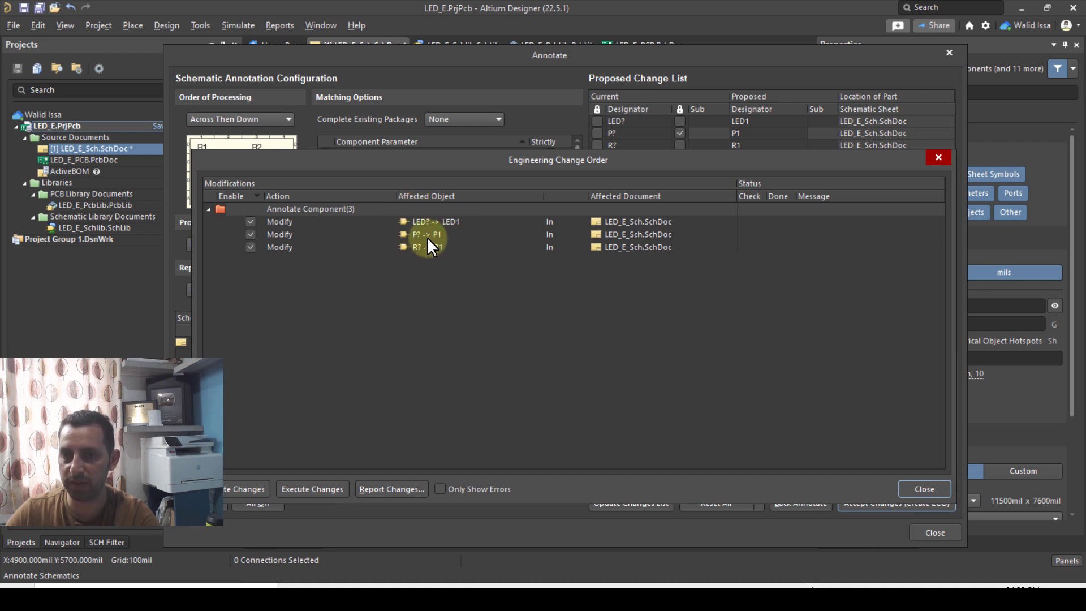
{"action": "left_click", "coordinate": [327, 490]}
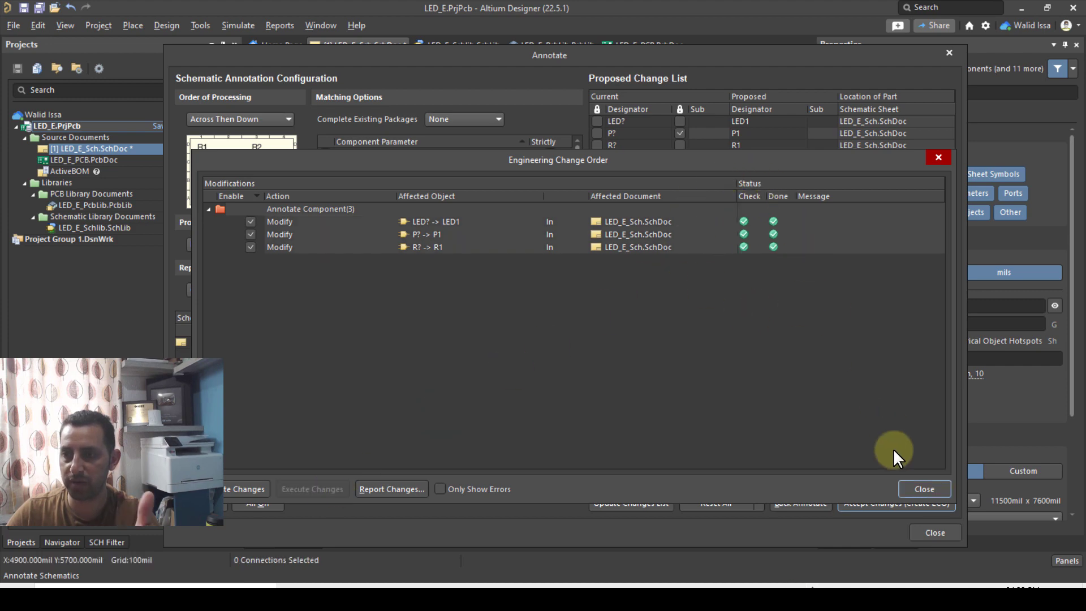
{"action": "left_click", "coordinate": [923, 489]}
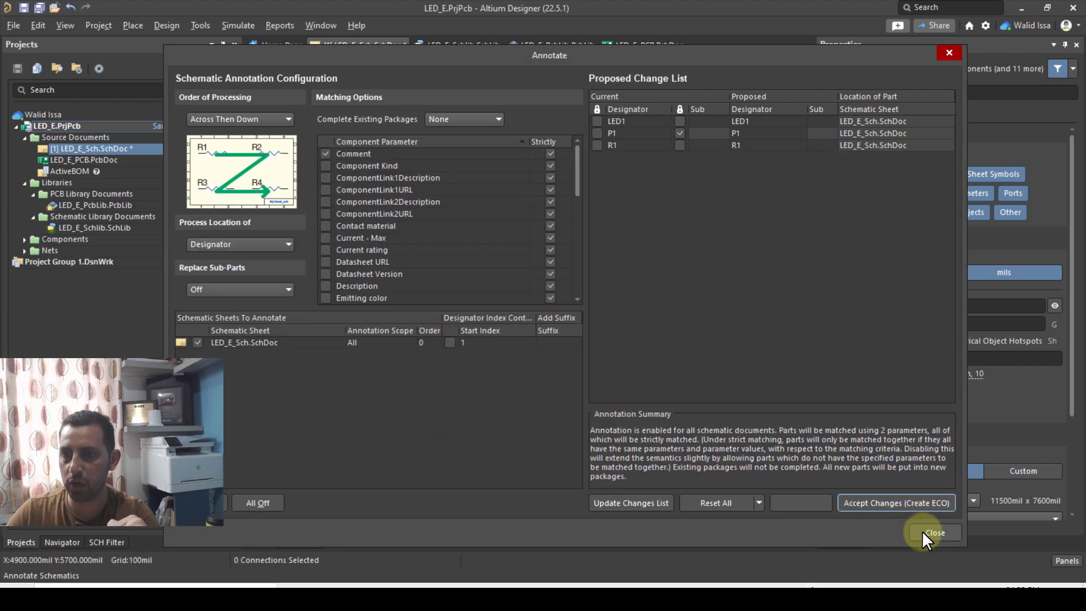
{"action": "left_click", "coordinate": [923, 531]}
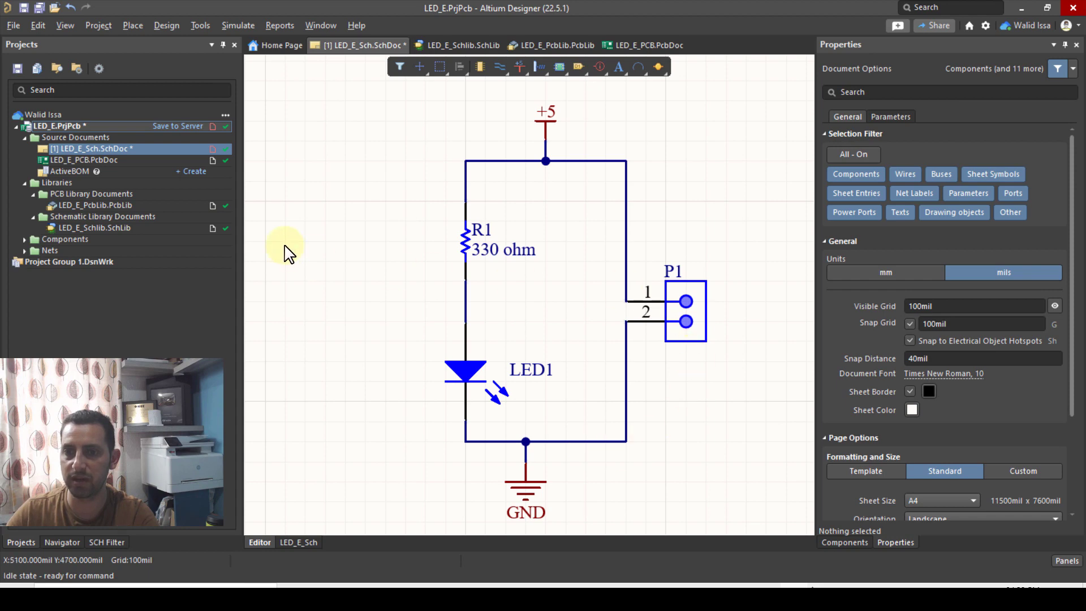
{"action": "left_click", "coordinate": [40, 8]}
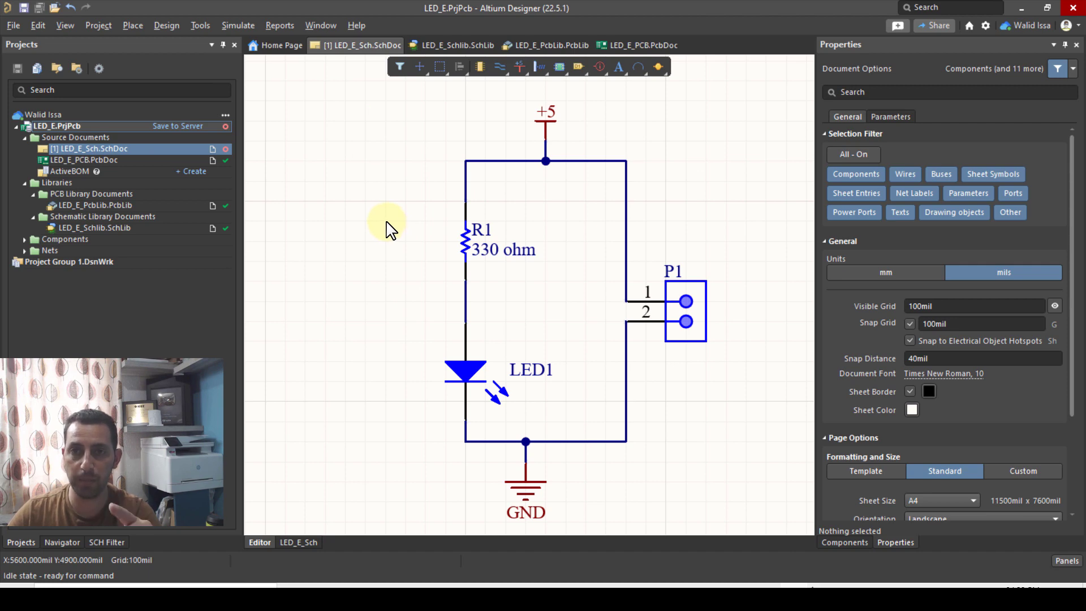
Check the properties and footprints of R1 and P1, and review the pending changes for LED_E_PCB.PcbDoc without executing them.
{"action": "left_click", "coordinate": [466, 243]}
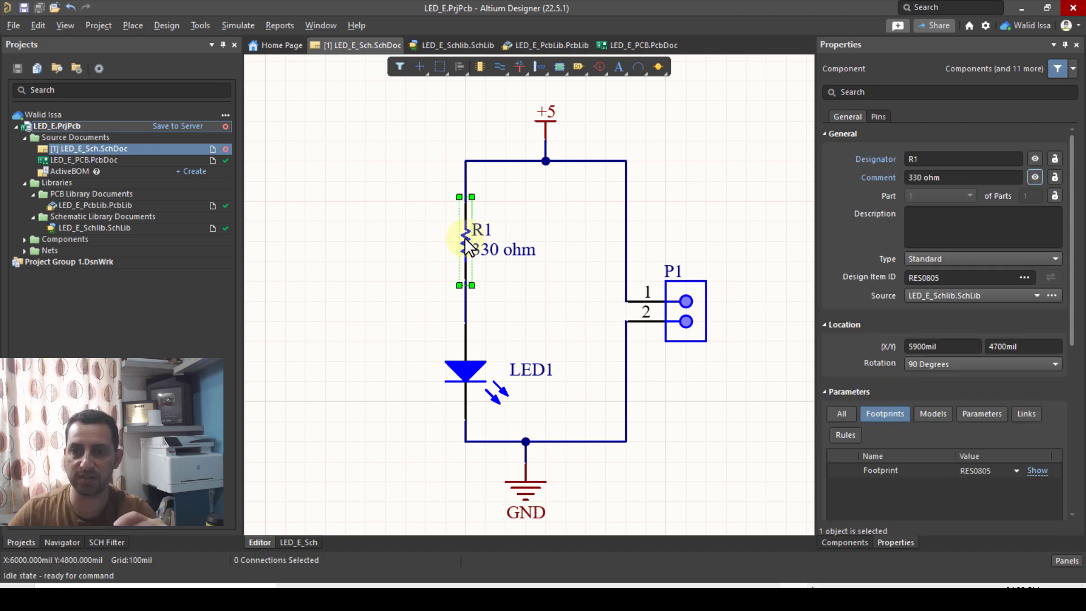
{"action": "scroll", "coordinate": [942, 456], "scroll_direction": "down", "scroll_amount": 3}
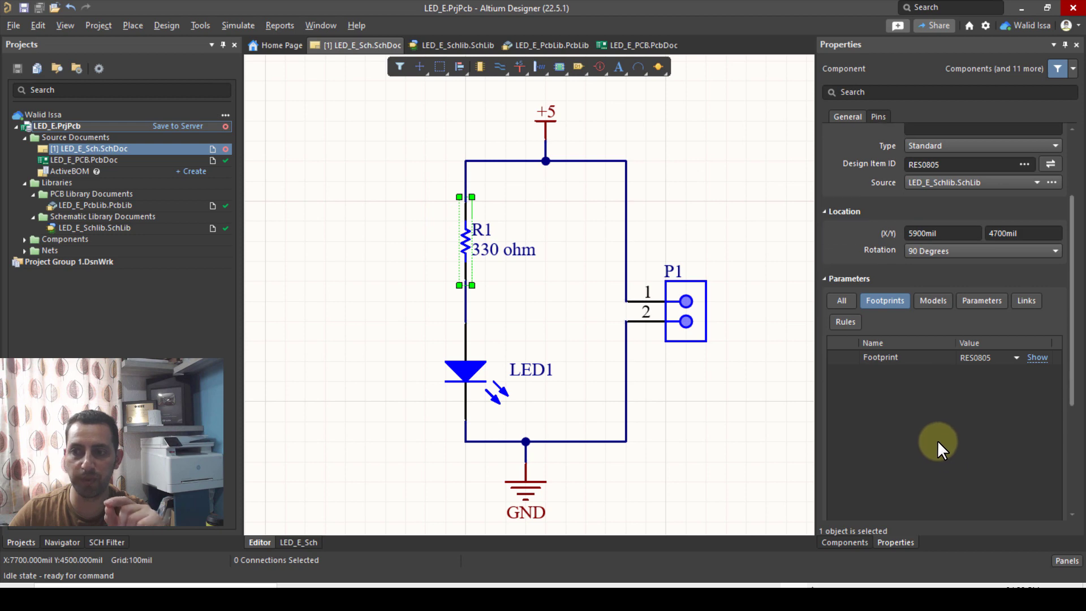
{"action": "scroll", "coordinate": [938, 440], "scroll_direction": "up", "scroll_amount": 3}
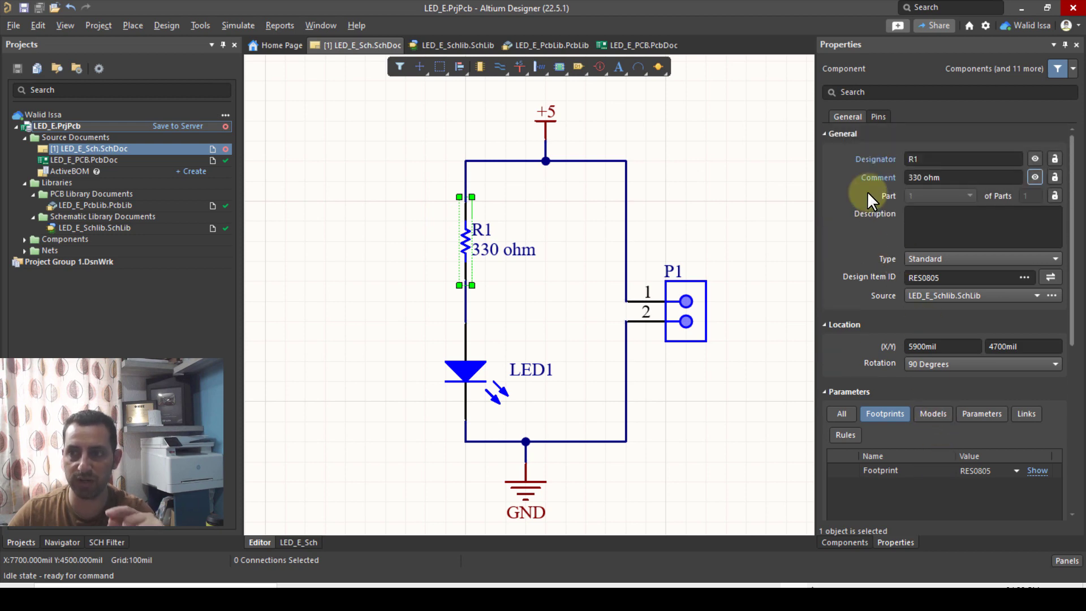
{"action": "left_click", "coordinate": [705, 328]}
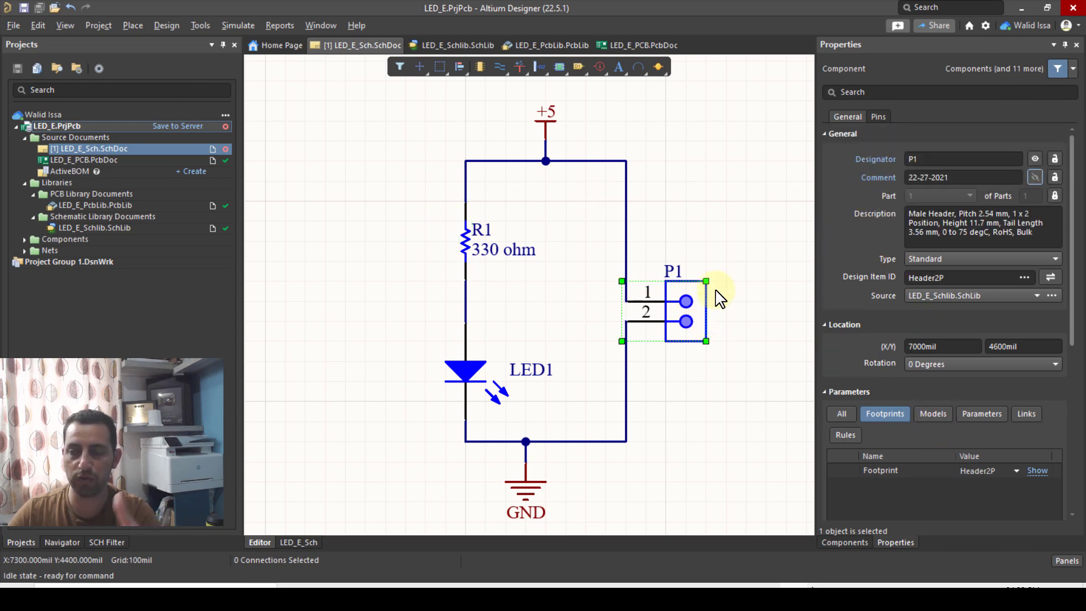
{"action": "left_click", "coordinate": [699, 181]}
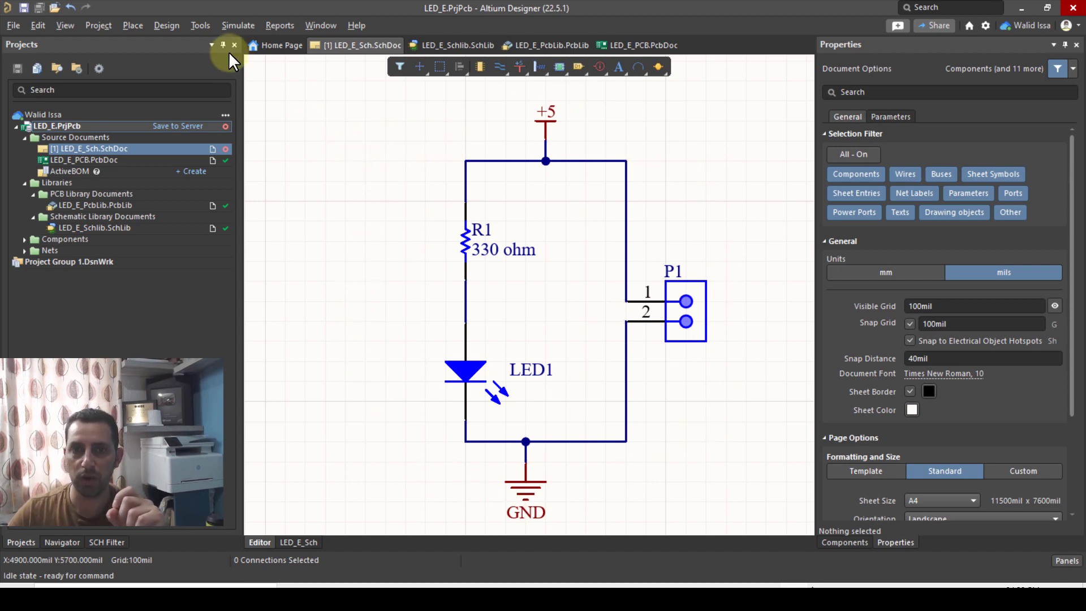
{"action": "left_click", "coordinate": [159, 24]}
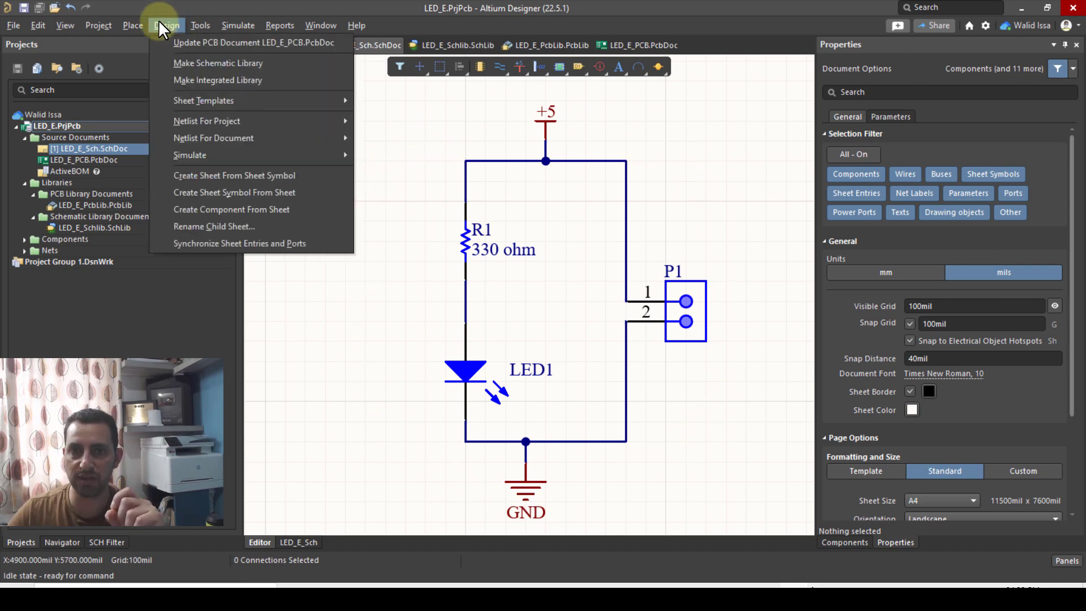
{"action": "left_click", "coordinate": [196, 46]}
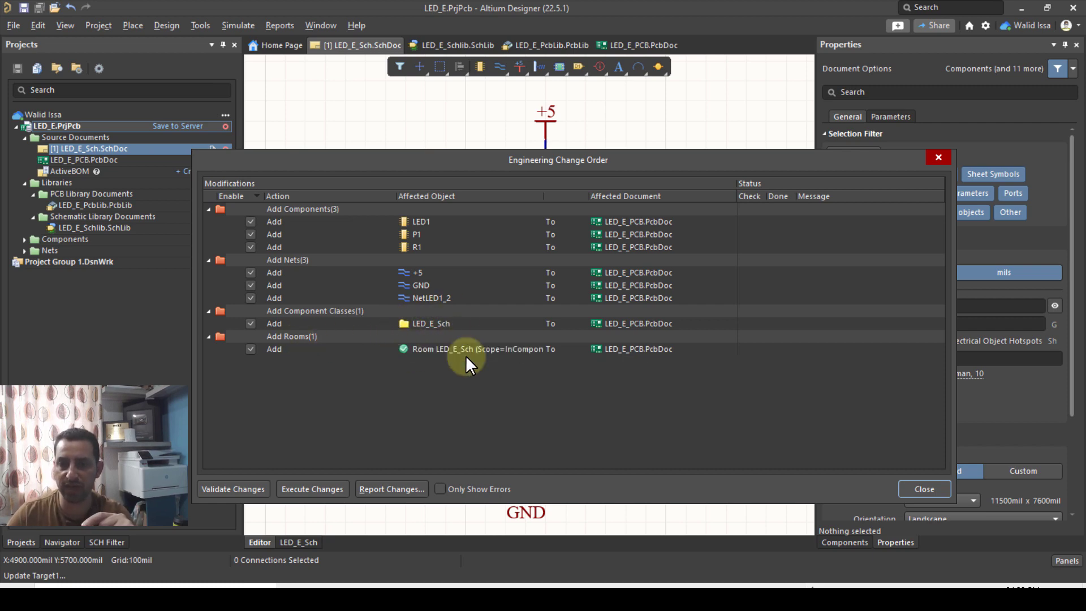
{"action": "left_click", "coordinate": [932, 485]}
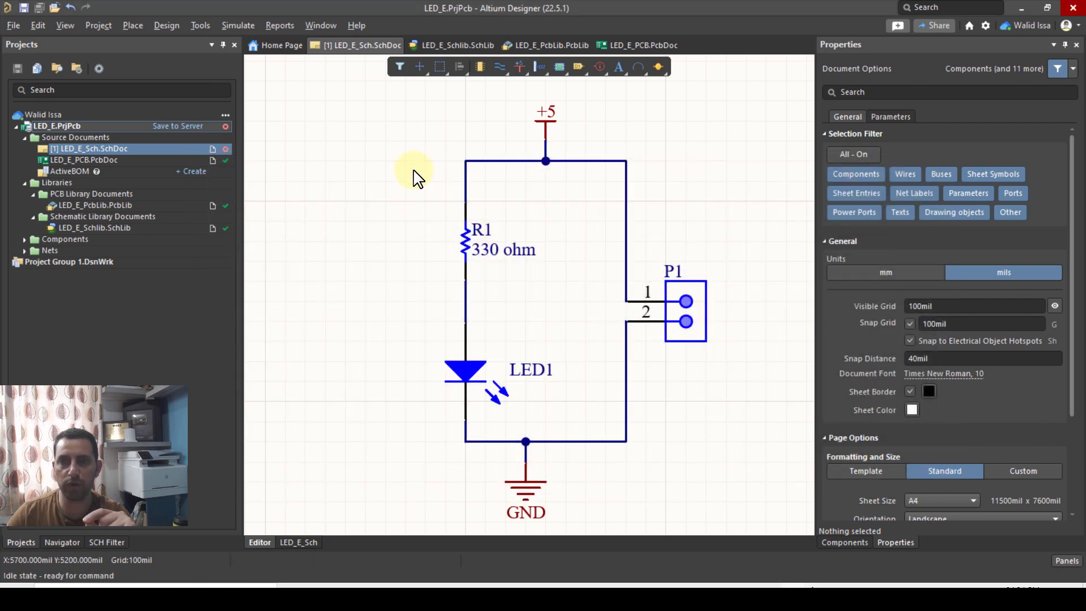
Turn off room generation and component class generation for LED_E_Sch.SchDoc in the project options.
{"action": "left_click", "coordinate": [100, 25]}
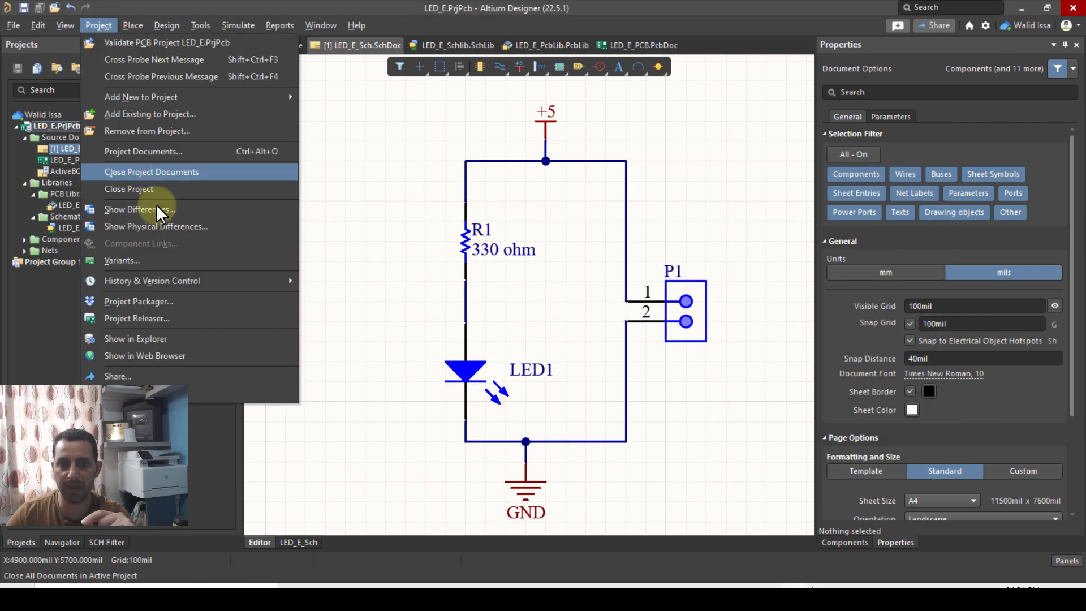
{"action": "left_click", "coordinate": [167, 378]}
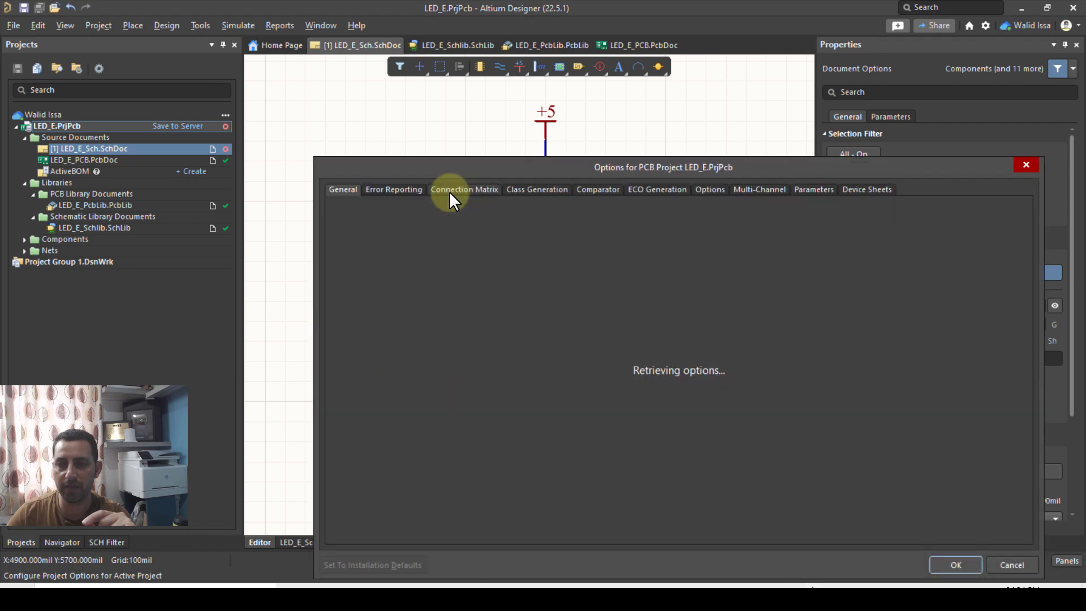
{"action": "left_click", "coordinate": [529, 189]}
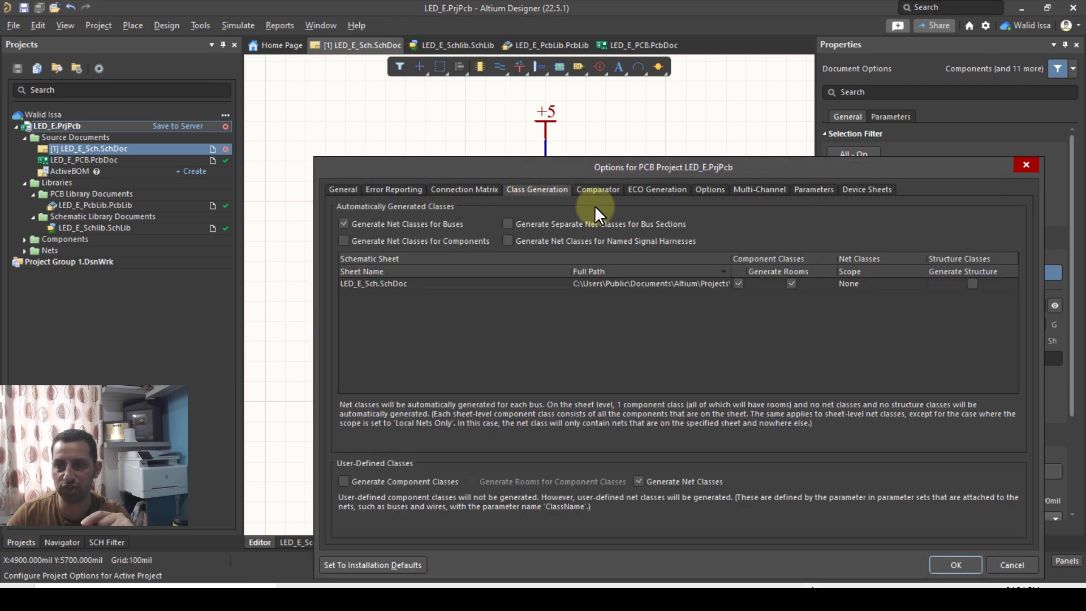
{"action": "left_click", "coordinate": [791, 283]}
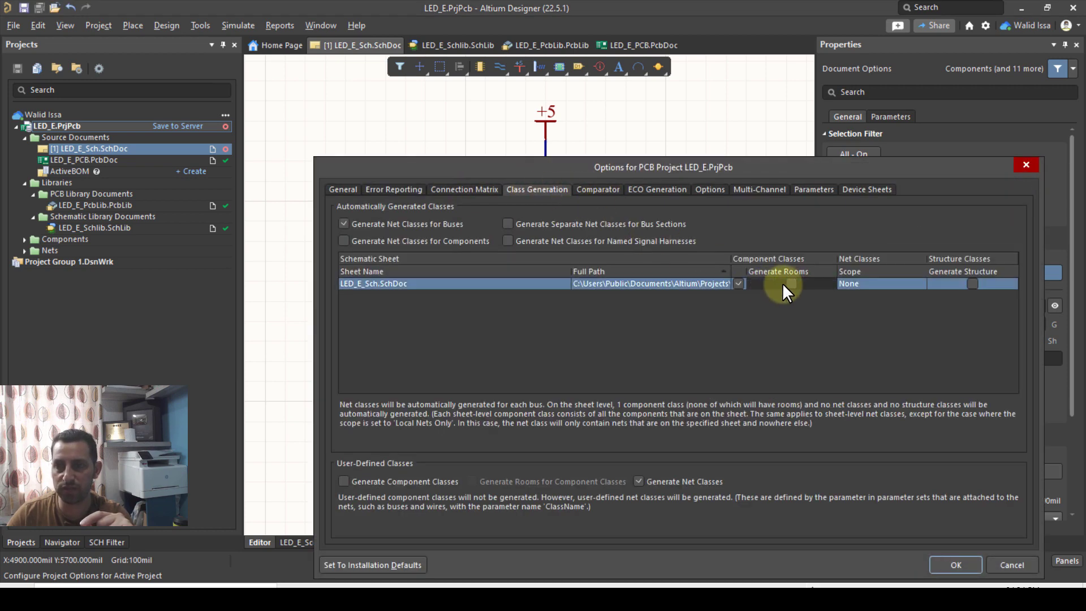
{"action": "left_click", "coordinate": [738, 284]}
{"action": "left_click", "coordinate": [955, 564]}
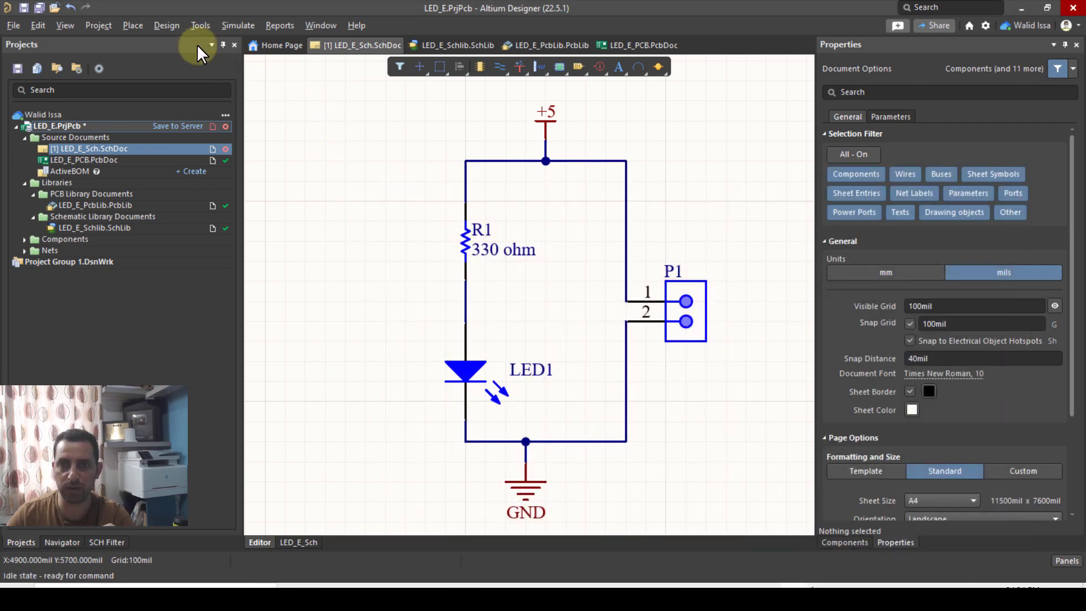
Update LED_E_PCB.PcbDoc from the schematic, validating and executing the changes that add its components and nets.
{"action": "left_click", "coordinate": [162, 25]}
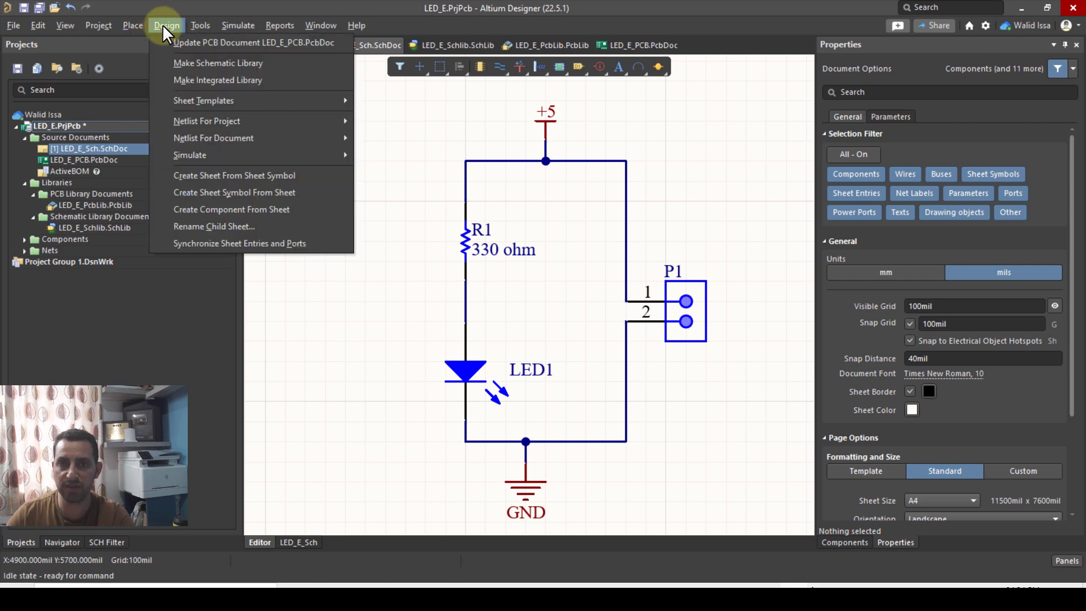
{"action": "left_click", "coordinate": [173, 38]}
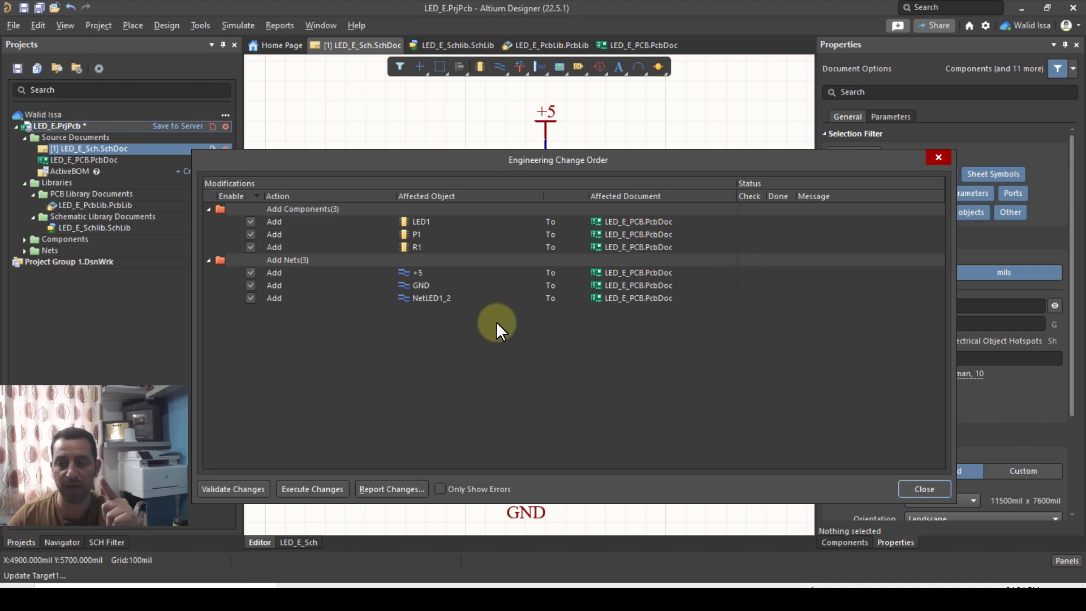
{"action": "left_click", "coordinate": [220, 490]}
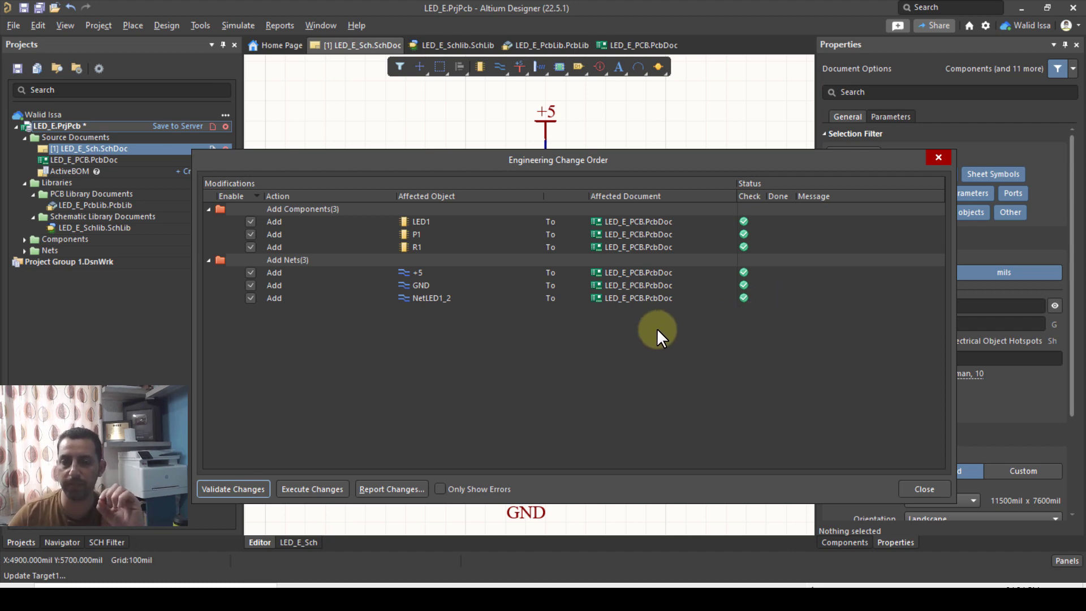
{"action": "left_click", "coordinate": [313, 490]}
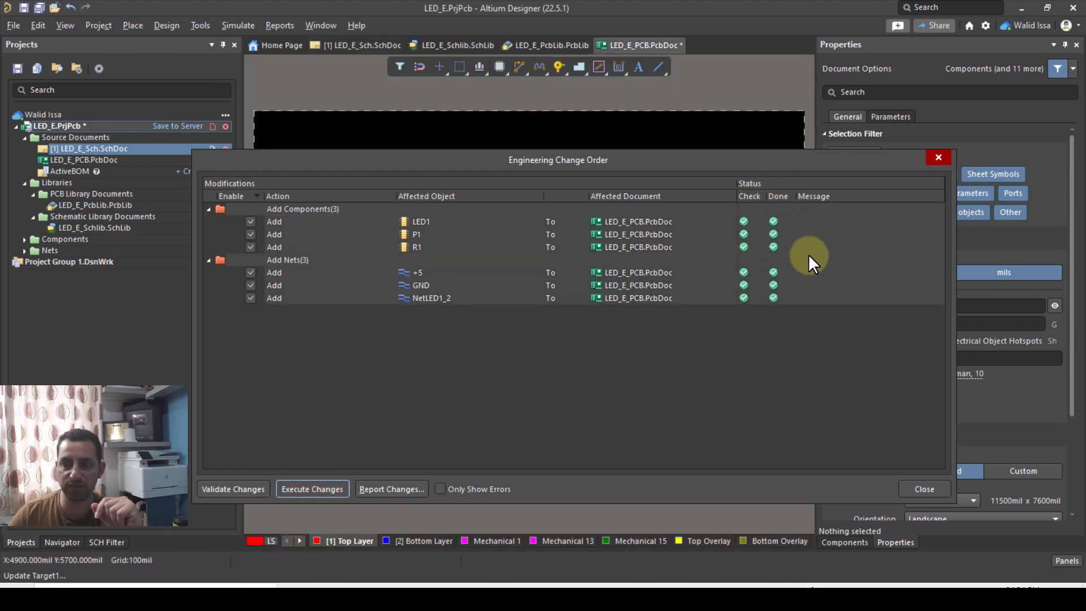
{"action": "left_click", "coordinate": [924, 489]}
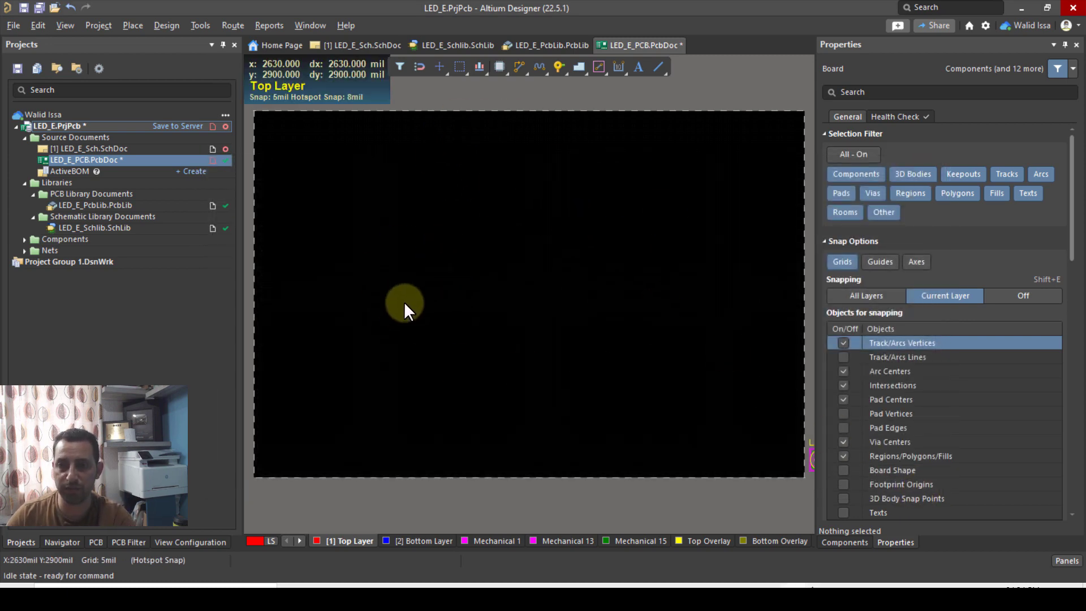
Examine the imported LED1, P1 and R1 footprints beside the board, and fit the board in view.
{"action": "scroll", "coordinate": [403, 300], "scroll_direction": "down", "scroll_amount": 2, "text": "ctrl"}
{"action": "scroll", "coordinate": [793, 439], "scroll_direction": "up", "scroll_amount": 8, "text": "ctrl"}
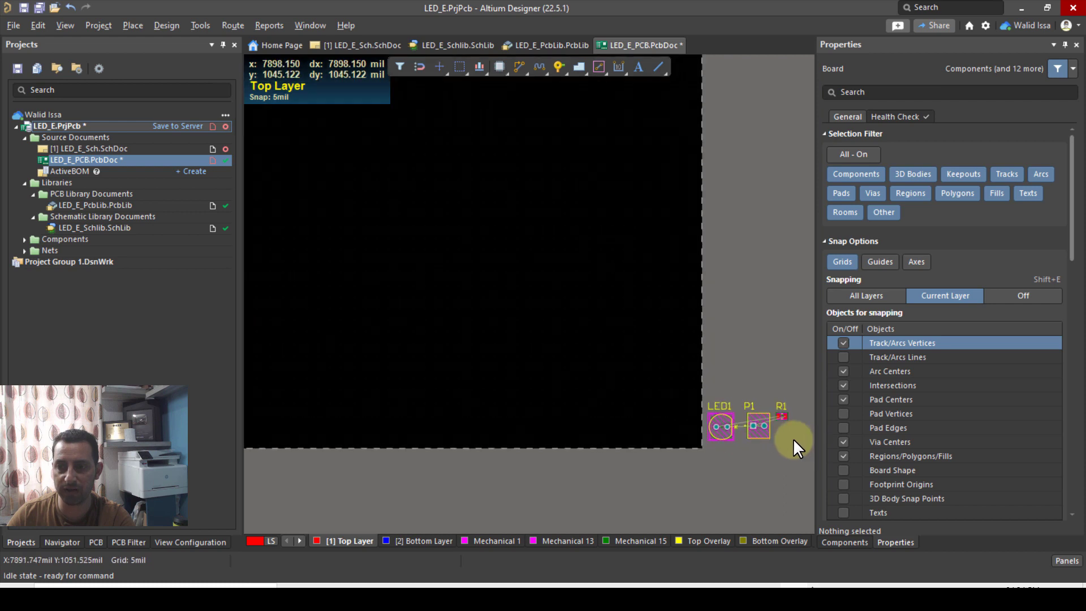
{"action": "scroll", "coordinate": [791, 423], "scroll_direction": "up", "scroll_amount": 2, "text": "ctrl"}
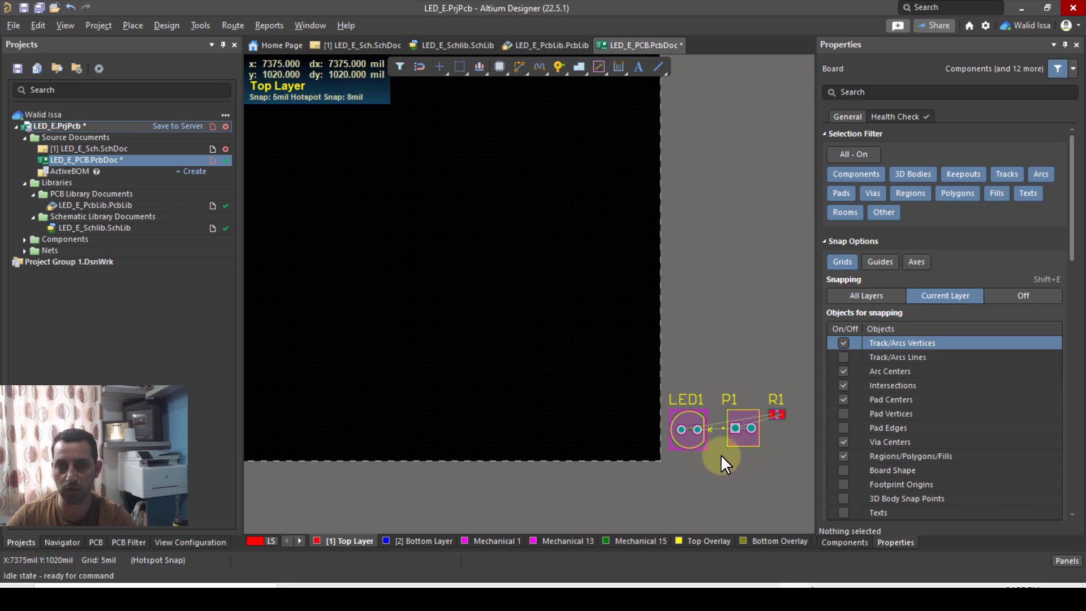
{"action": "scroll", "coordinate": [724, 448], "scroll_direction": "down", "scroll_amount": 1, "text": "ctrl"}
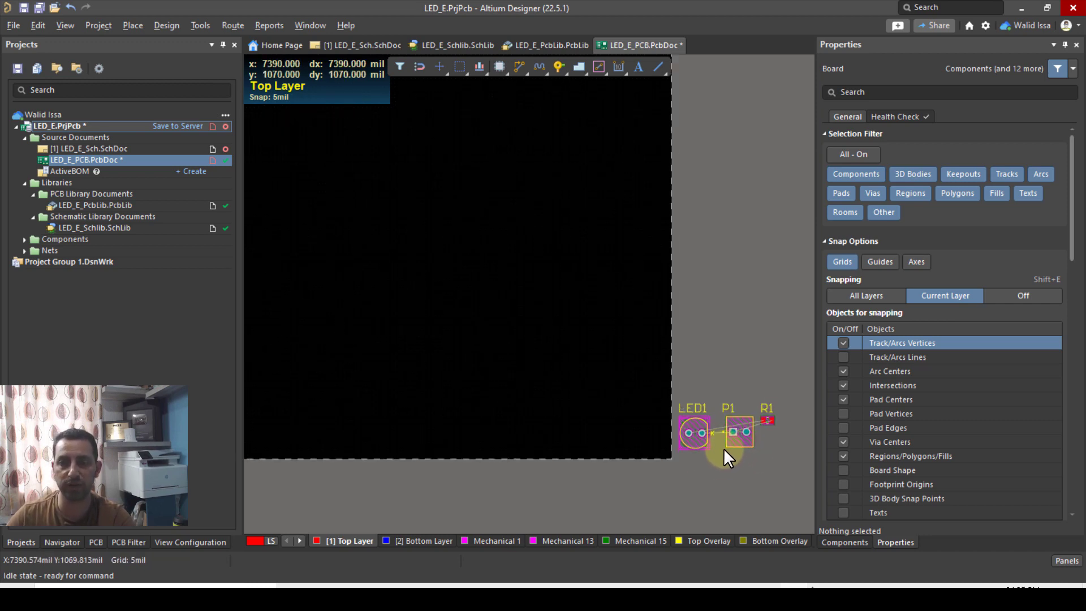
{"action": "key", "text": "ctrl+Page_Down"}
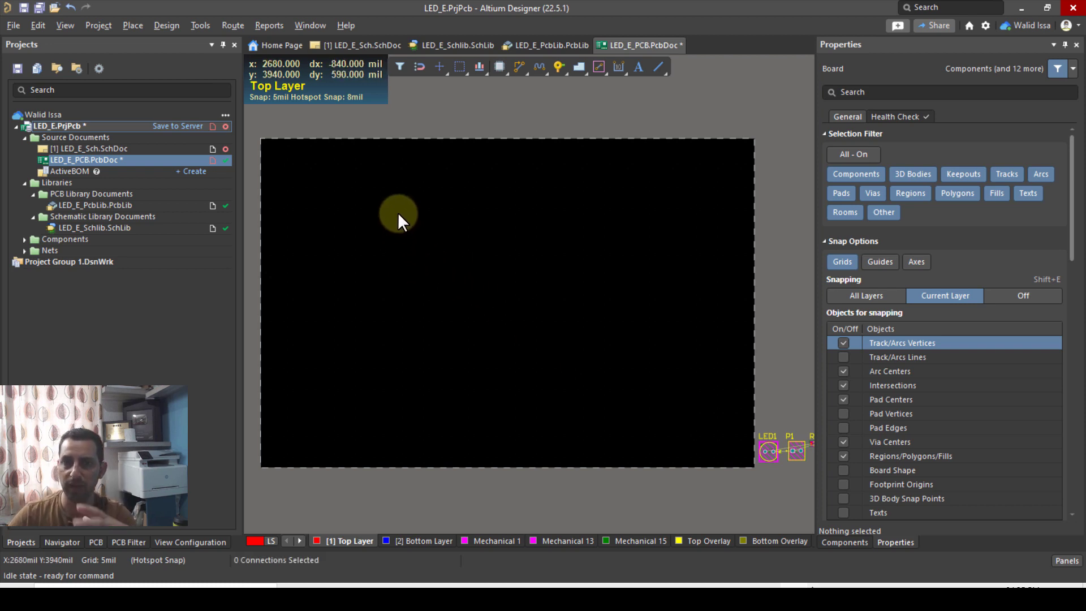
In Board Planning Mode, edit the board shape, shrinking it to a small rectangle at its lower-right corner beside the imported footprints.
{"action": "left_click", "coordinate": [66, 25]}
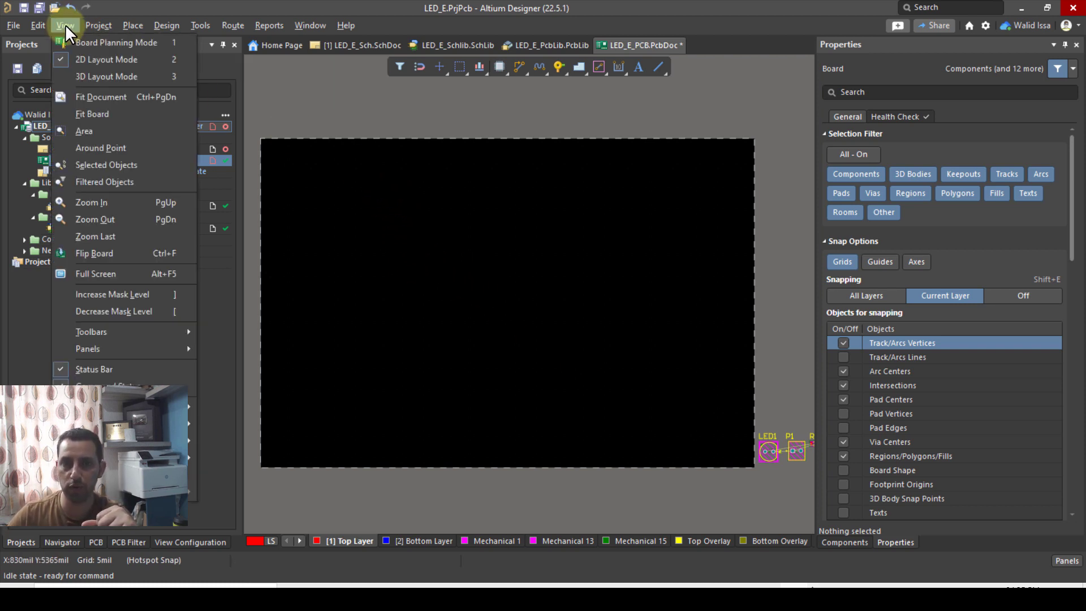
{"action": "left_click", "coordinate": [130, 43]}
{"action": "left_click", "coordinate": [165, 24]}
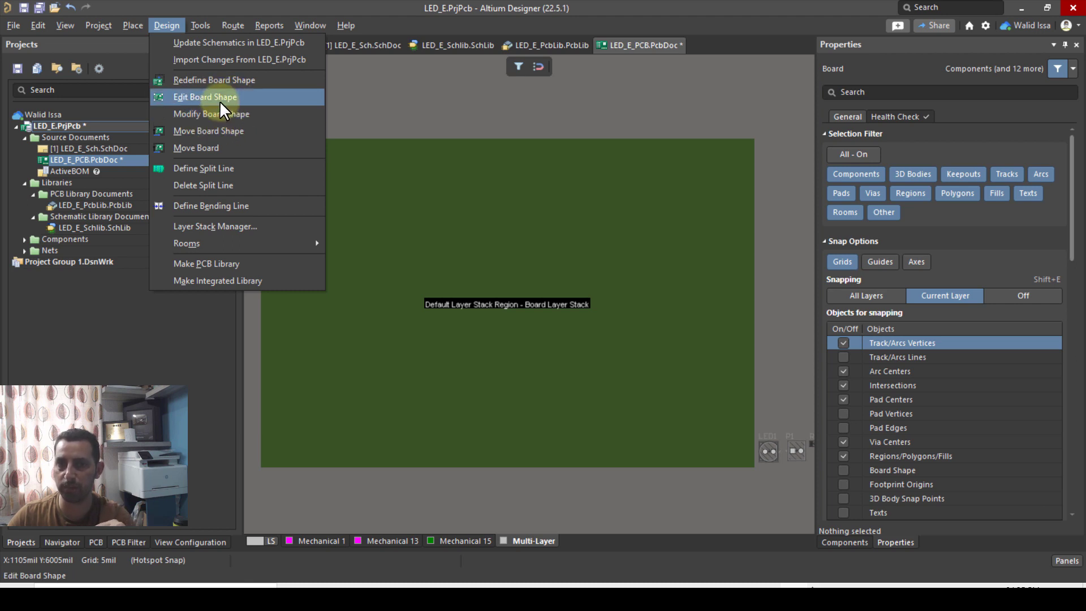
{"action": "left_click", "coordinate": [178, 96]}
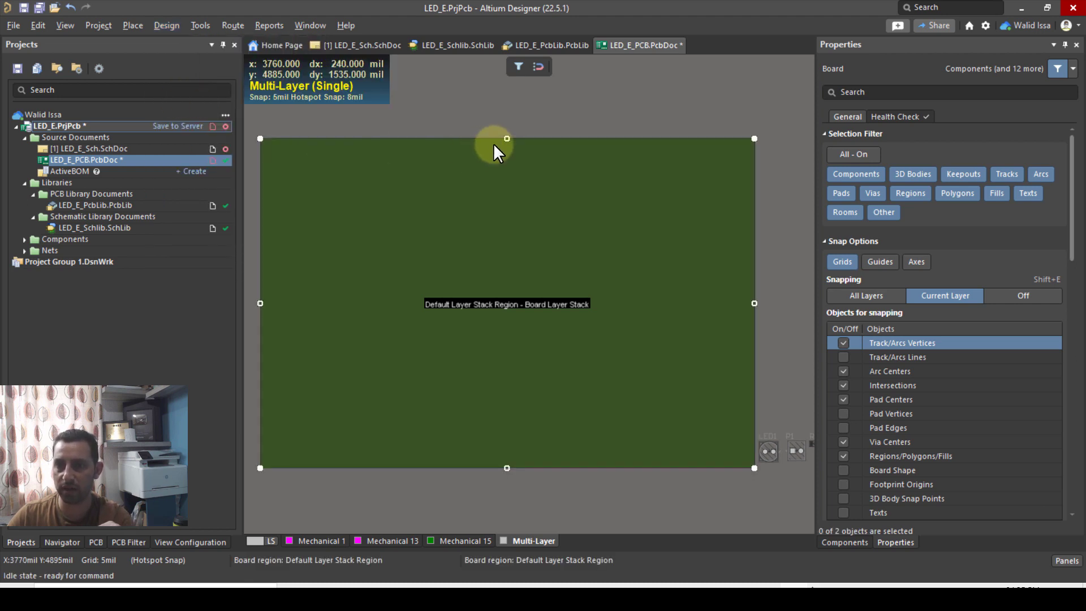
{"action": "left_click_drag", "start_coordinate": [506, 138], "coordinate": [512, 414]}
{"action": "left_click_drag", "start_coordinate": [255, 440], "coordinate": [693, 456]}
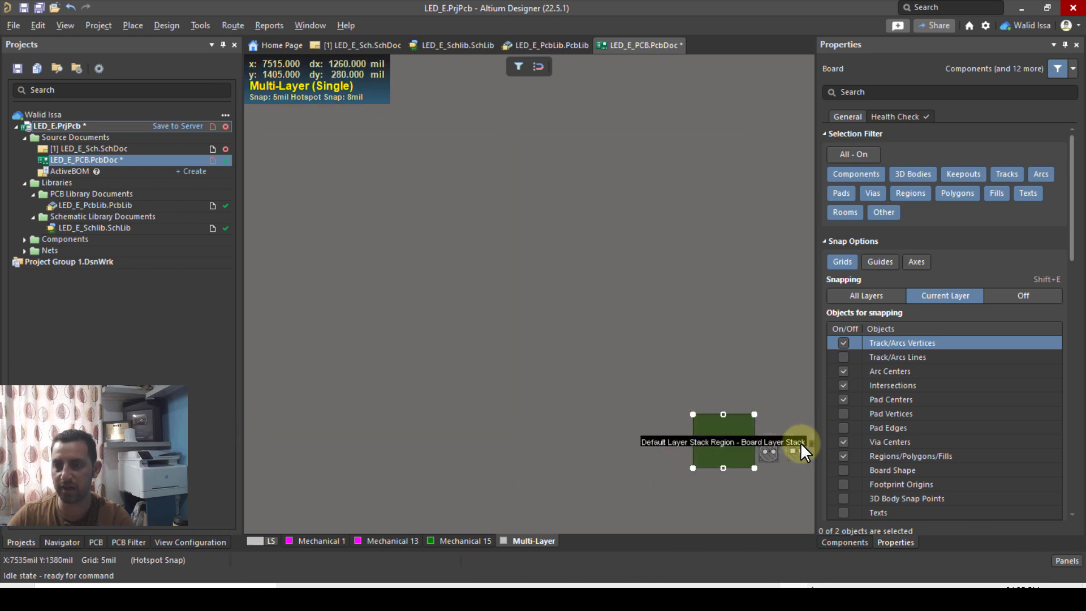
{"action": "scroll", "coordinate": [790, 451], "scroll_direction": "up", "scroll_amount": 3, "text": "ctrl"}
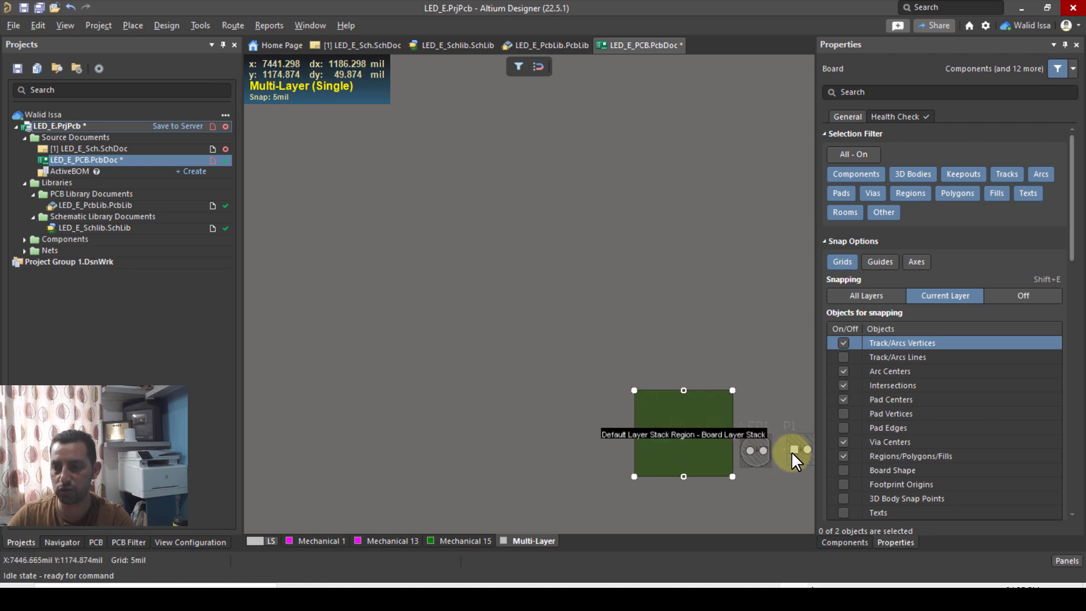
{"action": "scroll", "coordinate": [742, 492], "scroll_direction": "up", "scroll_amount": 2, "text": "ctrl"}
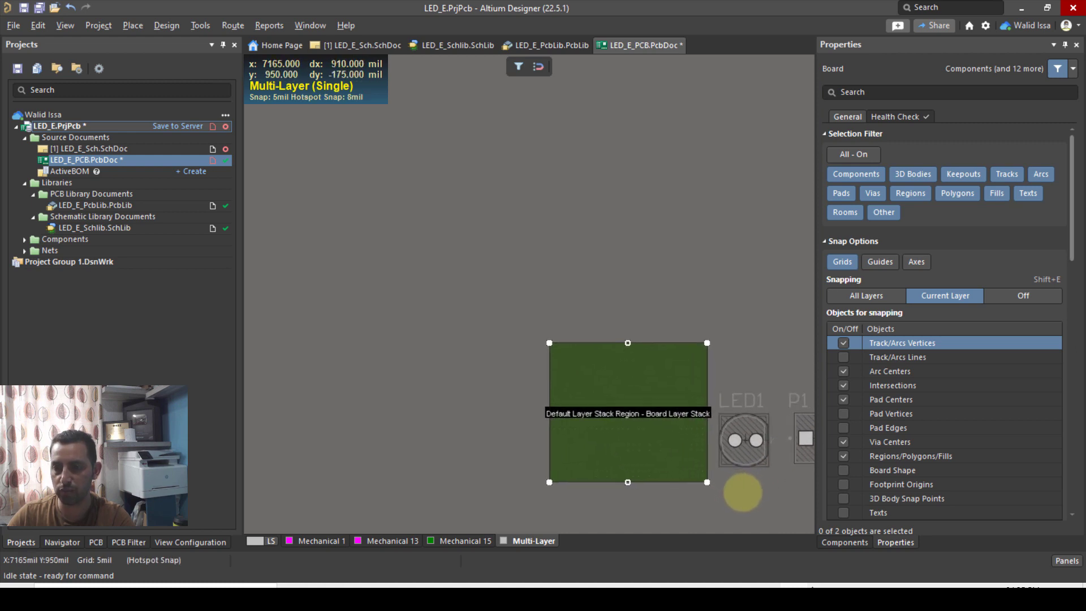
{"action": "right_click_drag", "start_coordinate": [724, 324], "coordinate": [694, 327]}
{"action": "mouse_move", "coordinate": [544, 323]}
{"action": "right_mouse_down"}
{"action": "mouse_move", "coordinate": [516, 327]}
{"action": "mouse_move", "coordinate": [577, 332]}
{"action": "mouse_move", "coordinate": [400, 298]}
{"action": "mouse_move", "coordinate": [571, 276]}
{"action": "mouse_move", "coordinate": [574, 308]}
{"action": "mouse_move", "coordinate": [531, 325]}
{"action": "right_mouse_up"}
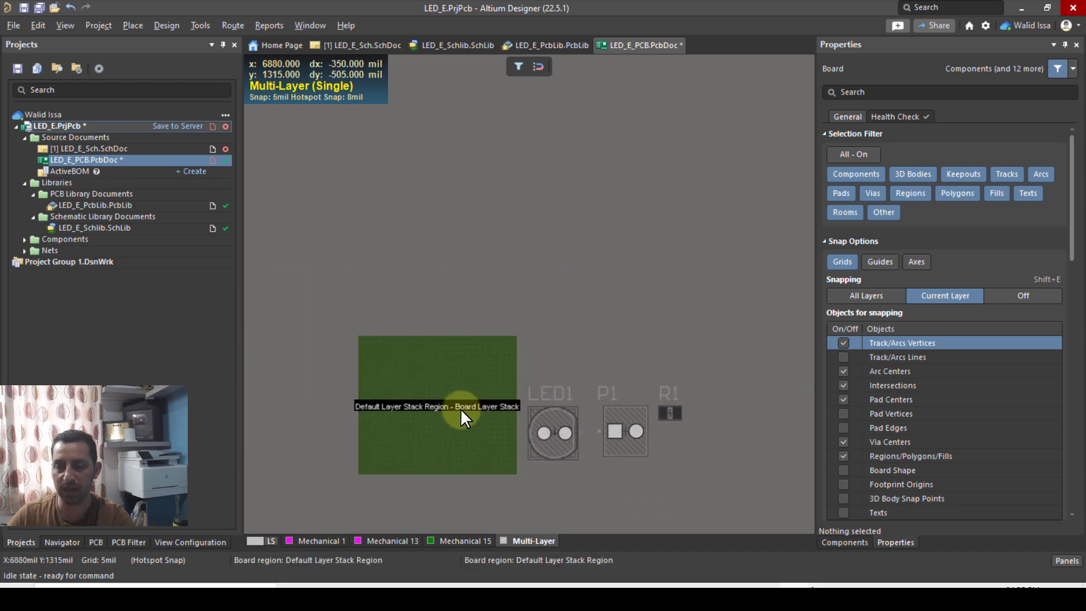
{"action": "scroll", "coordinate": [436, 409], "scroll_direction": "up", "scroll_amount": 1, "text": "ctrl"}
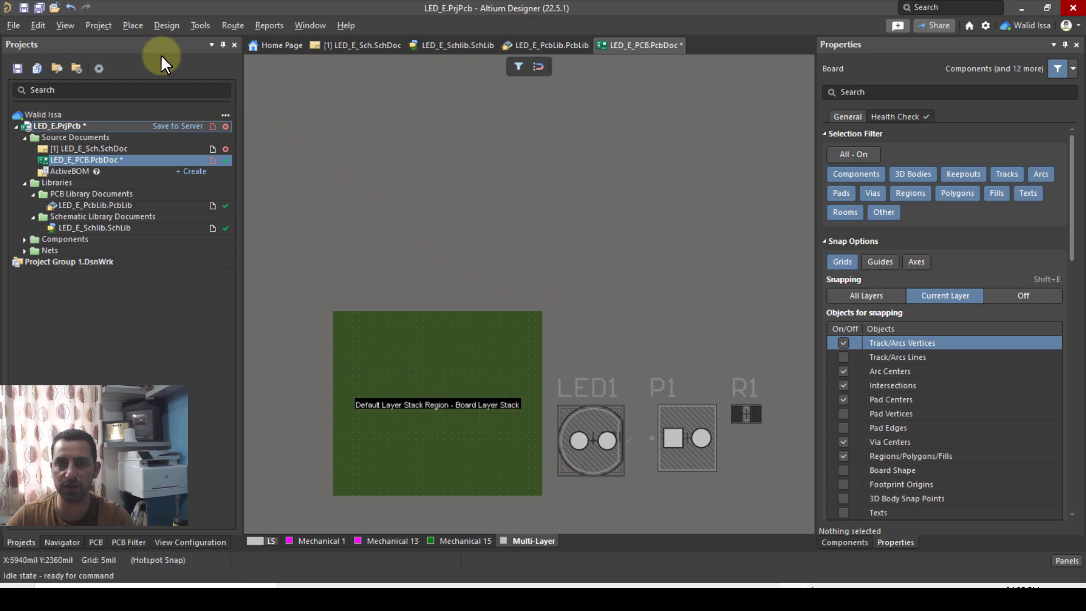
Return to 2D Layout Mode and place LED1 and P1 on opposite sides of the board, with R1 below between them.
{"action": "left_click", "coordinate": [67, 25]}
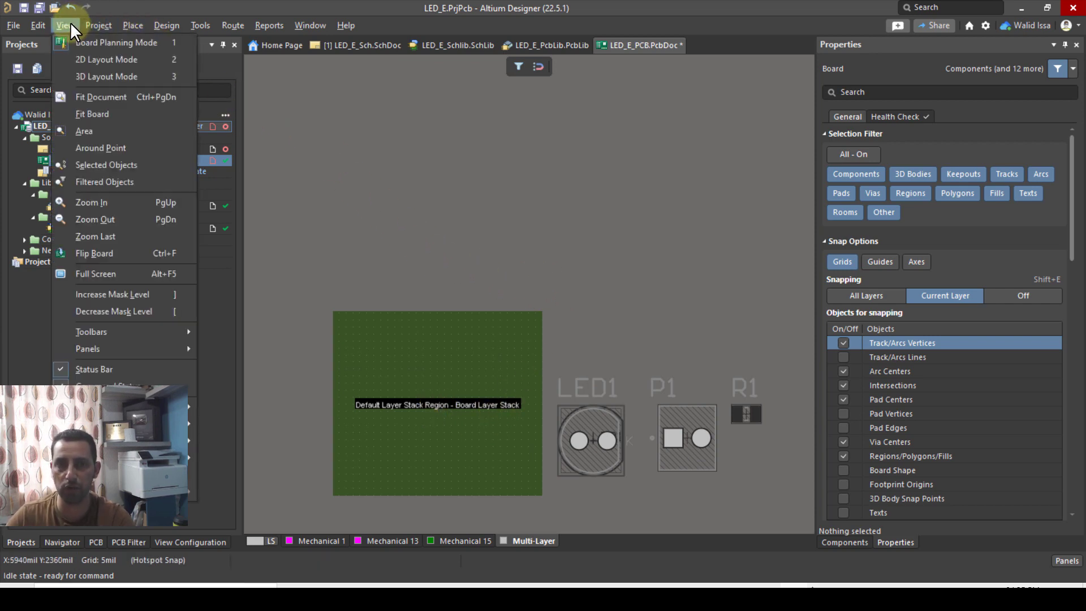
{"action": "left_click", "coordinate": [79, 61]}
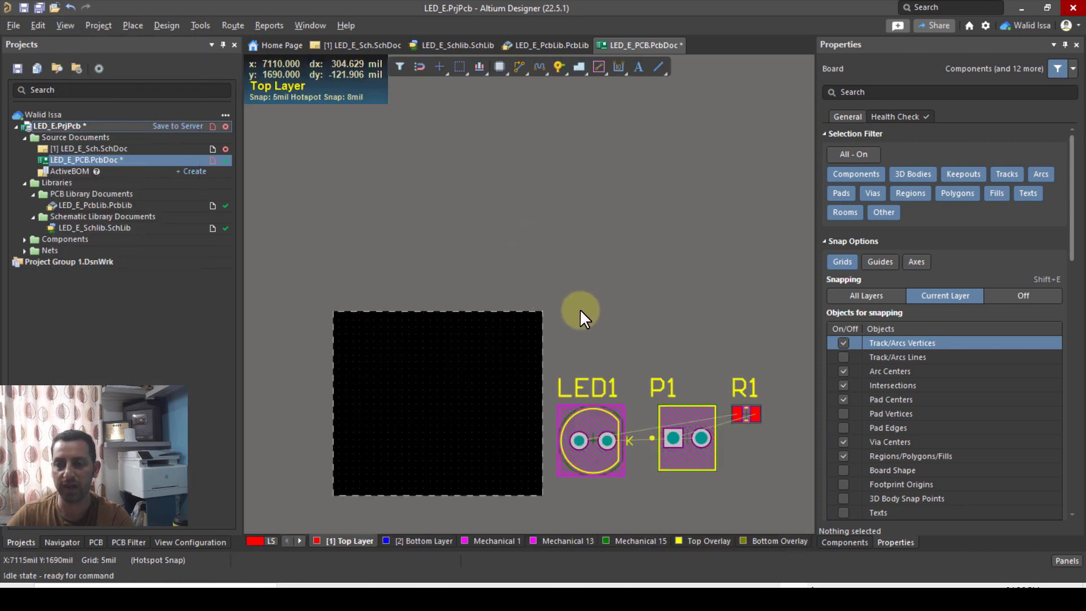
{"action": "left_click", "coordinate": [598, 475]}
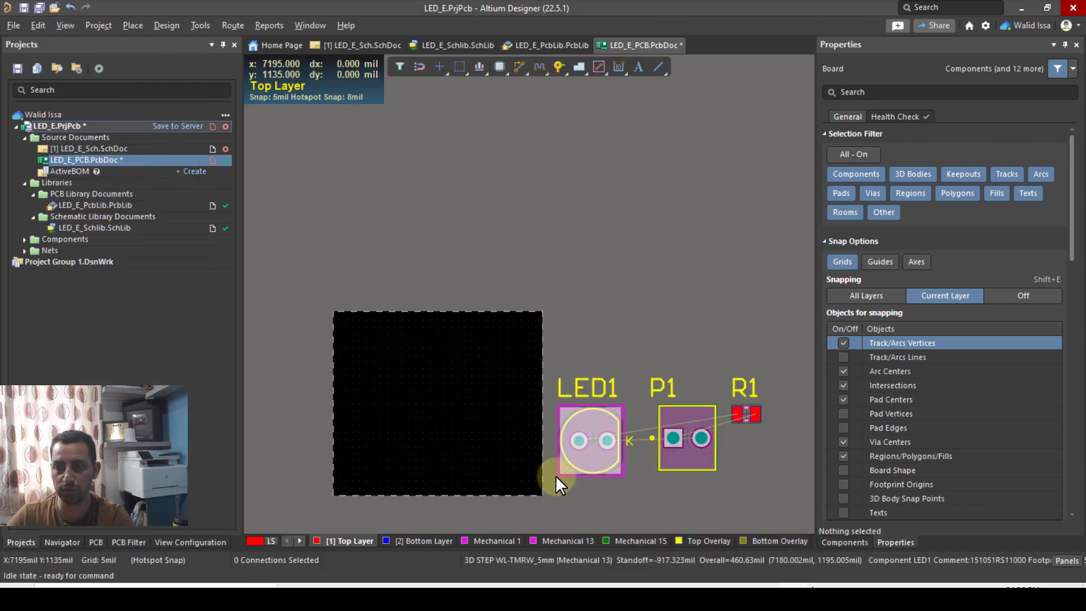
{"action": "left_click_drag", "start_coordinate": [585, 441], "coordinate": [379, 403]}
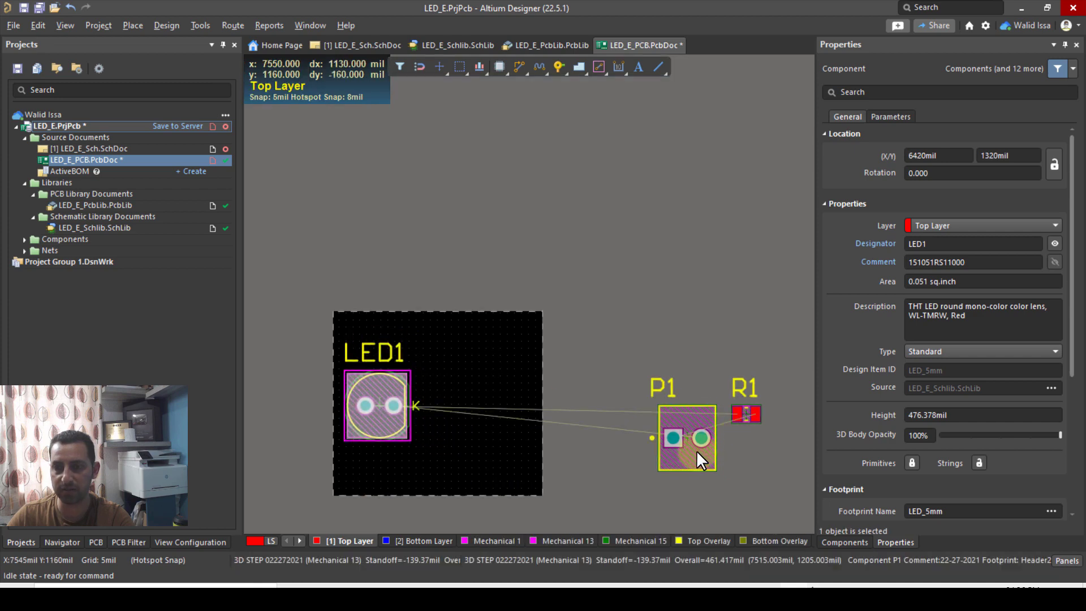
{"action": "left_click_drag", "start_coordinate": [697, 450], "coordinate": [508, 400]}
{"action": "left_click_drag", "start_coordinate": [749, 414], "coordinate": [436, 469]}
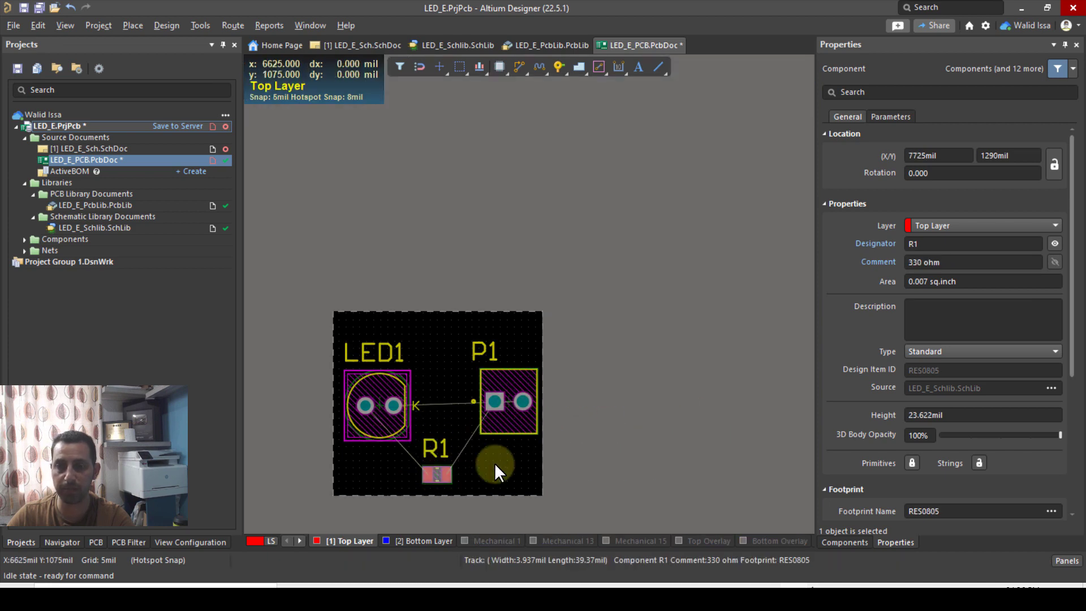
{"action": "left_click", "coordinate": [368, 456]}
Rotate P1 90° counterclockwise in place so its GND pad is above the +5 pad.
{"action": "scroll", "coordinate": [368, 456], "scroll_direction": "up", "scroll_amount": 3, "text": "ctrl"}
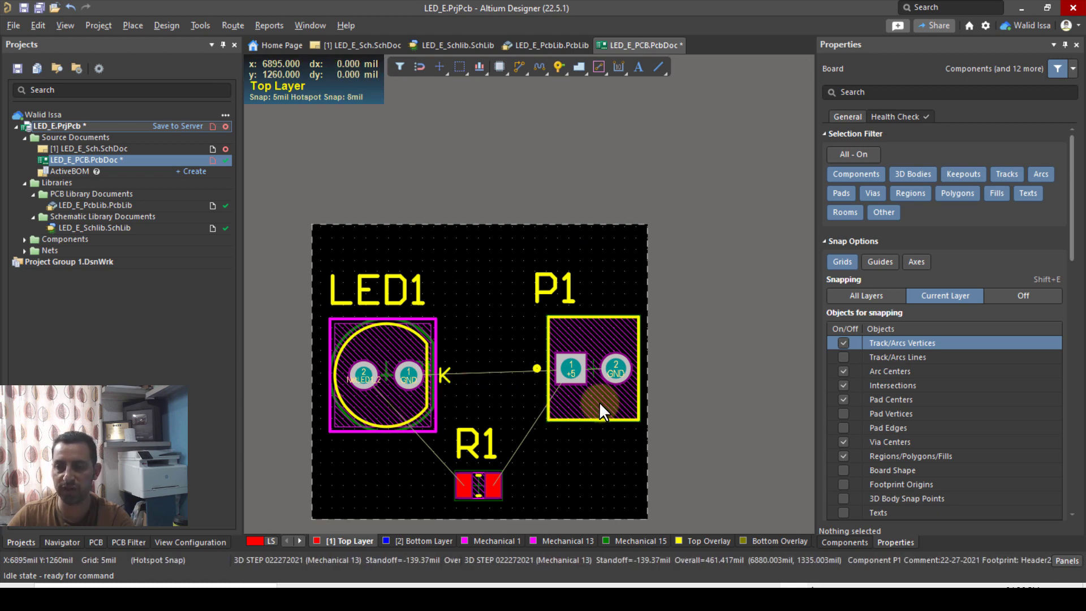
{"action": "left_click", "coordinate": [582, 405]}
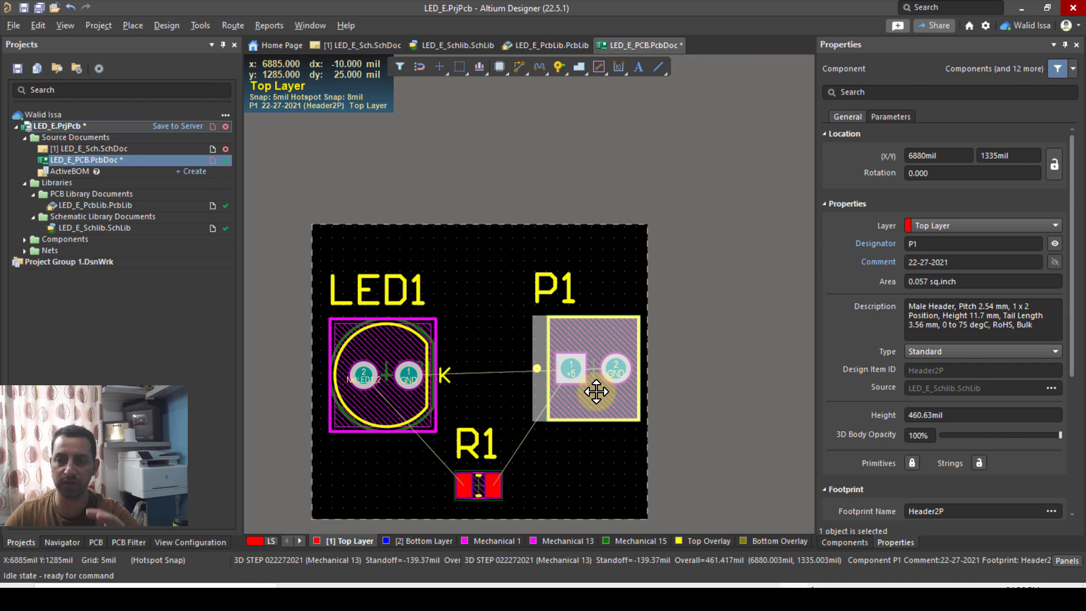
{"action": "left_click_drag", "start_coordinate": [597, 392], "coordinate": [596, 391]}
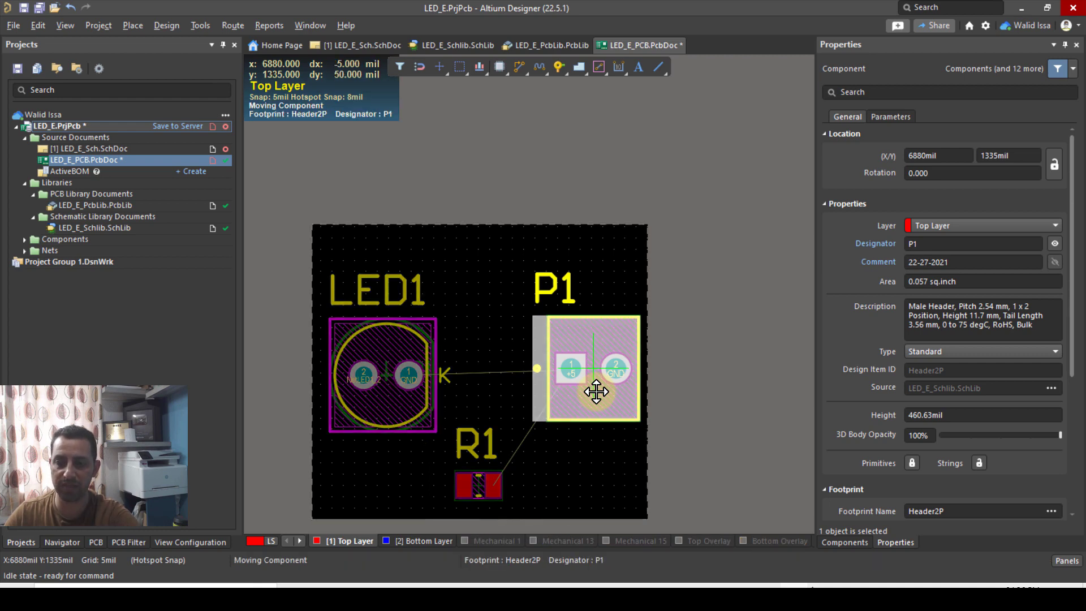
{"action": "key", "text": "space"}
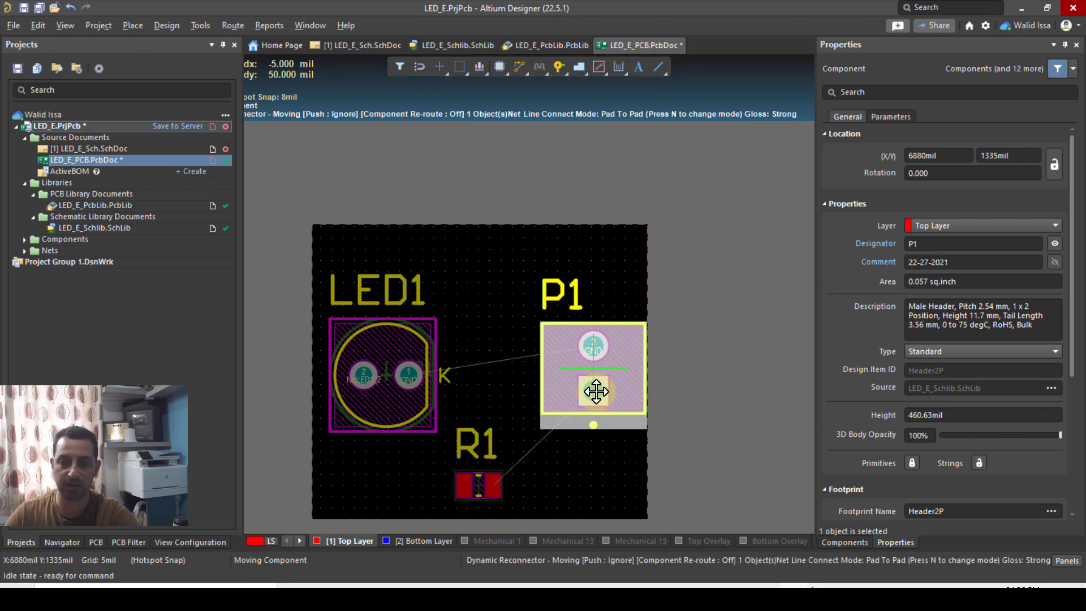
{"action": "left_click_drag", "start_coordinate": [596, 392], "coordinate": [597, 392]}
Rotate LED1 90° counterclockwise in place so its GND pad faces the upper board edge.
{"action": "left_click", "coordinate": [392, 396]}
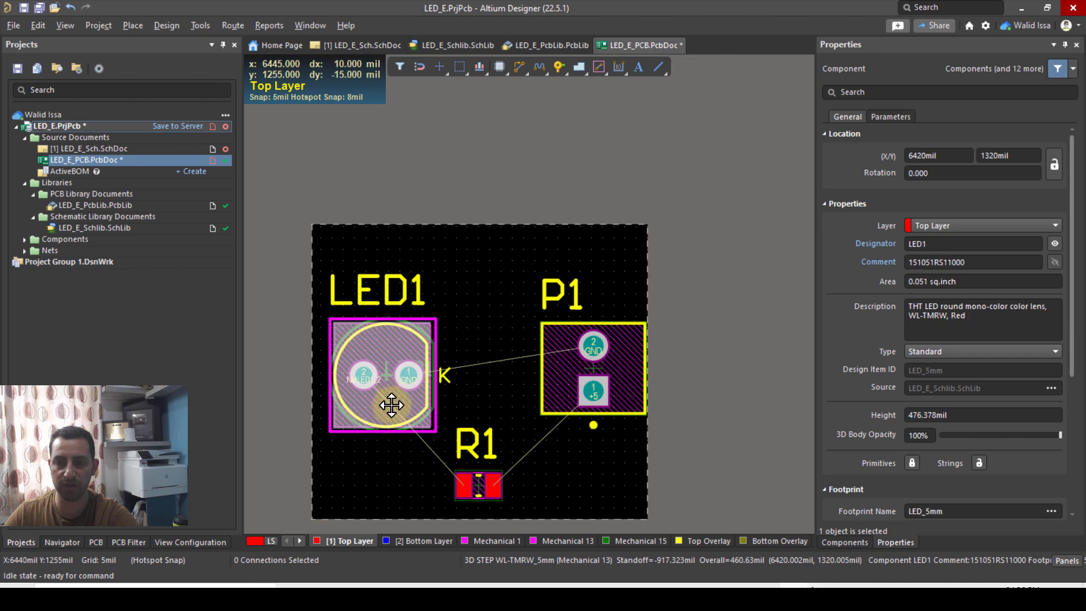
{"action": "left_click_drag", "start_coordinate": [388, 402], "coordinate": [388, 401]}
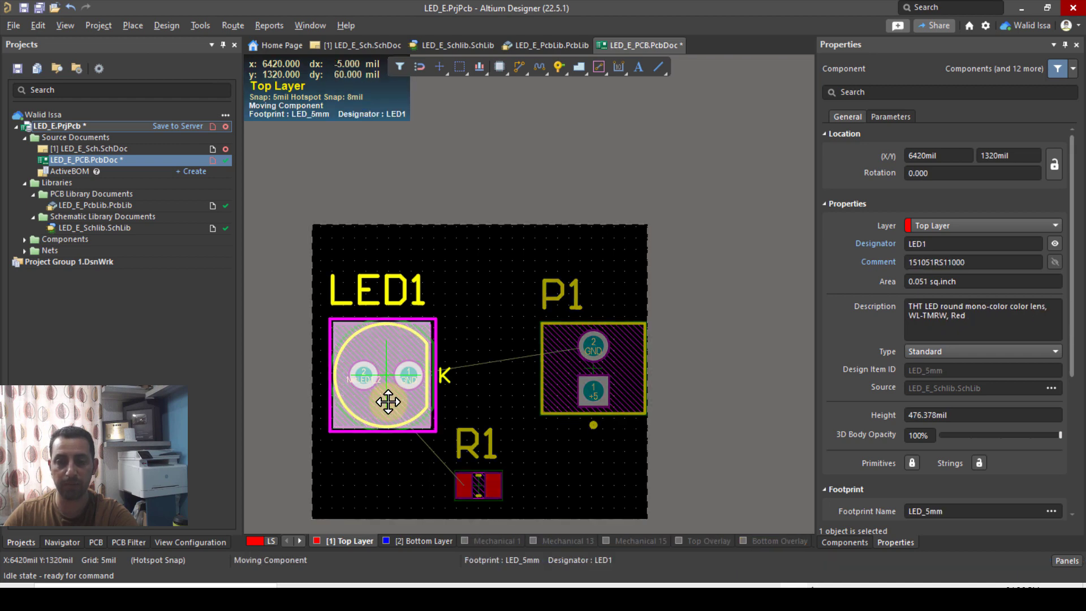
{"action": "key", "text": "space"}
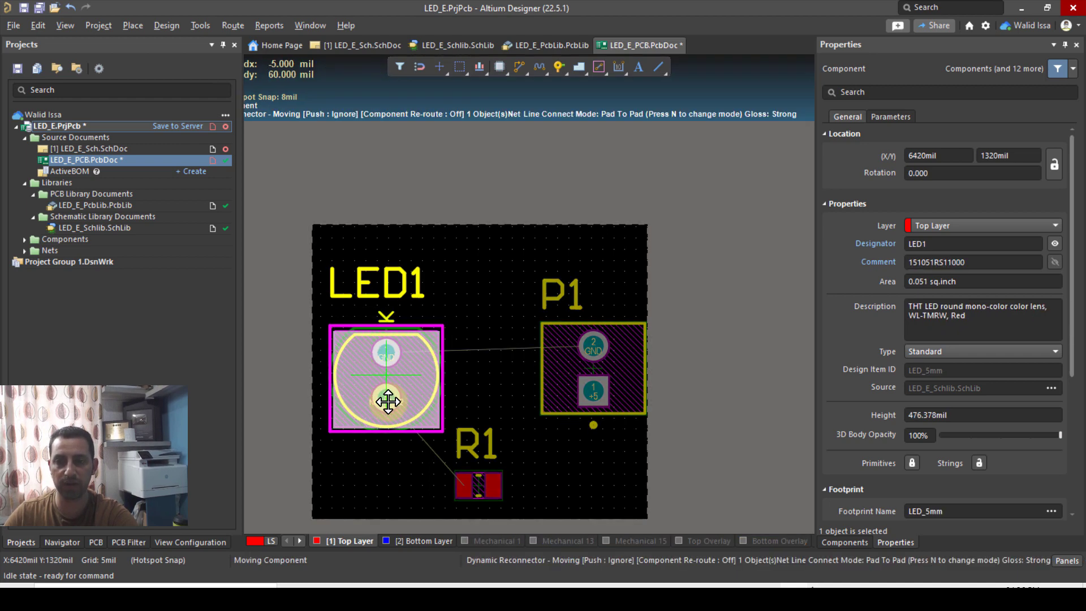
{"action": "left_click", "coordinate": [388, 401]}
{"action": "left_click", "coordinate": [491, 288]}
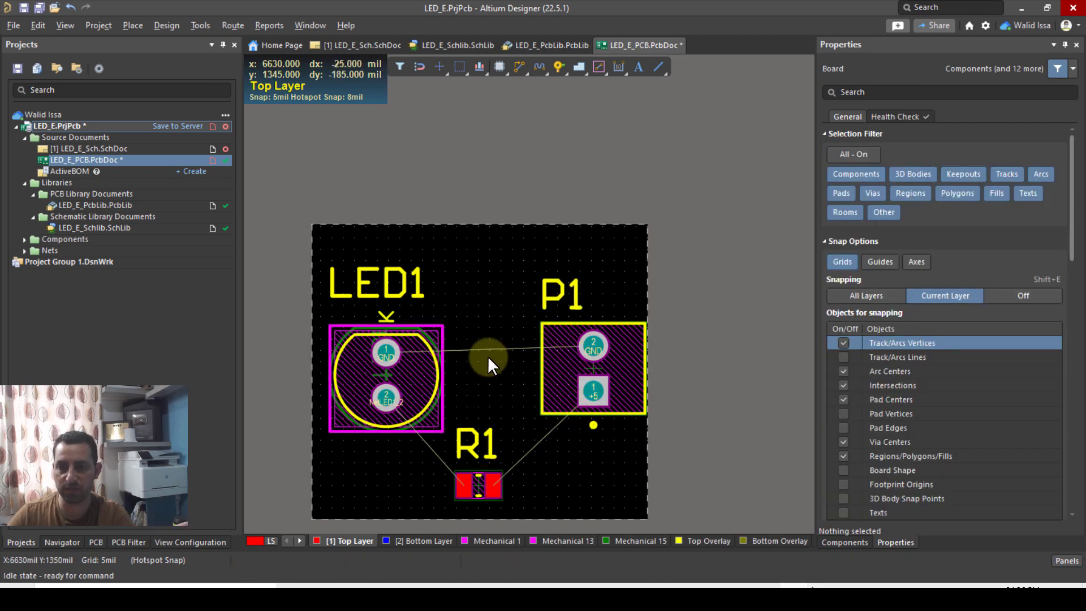
Move P1 and LED1 slightly lower on the board, keeping their GND pads roughly level.
{"action": "left_click_drag", "start_coordinate": [562, 387], "coordinate": [592, 385]}
{"action": "left_click_drag", "start_coordinate": [420, 379], "coordinate": [389, 382]}
{"action": "left_click", "coordinate": [485, 403]}
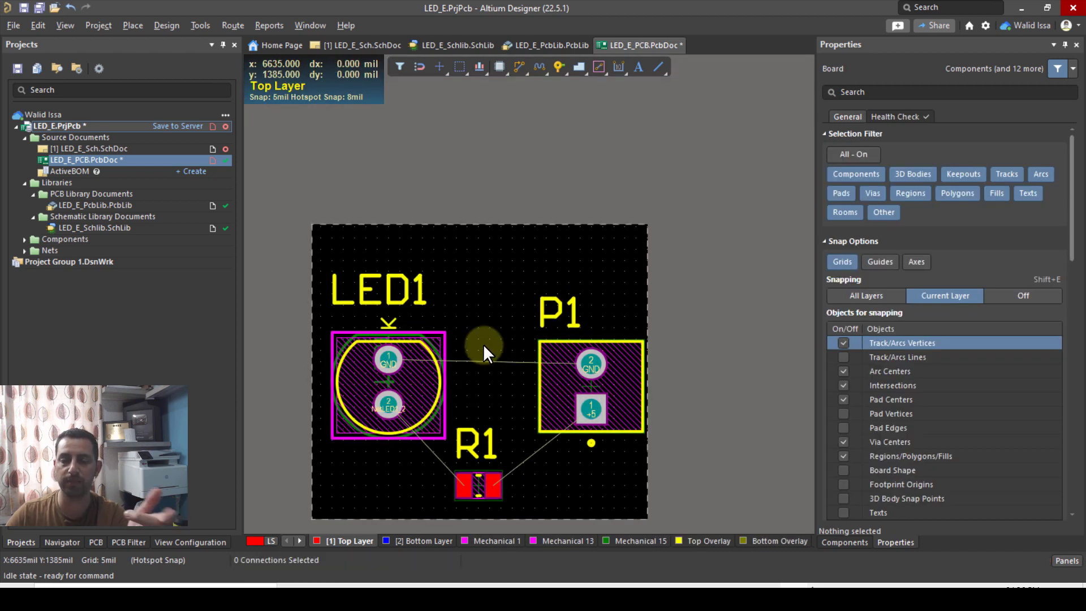
Start Interactive Routing with the Top Layer as the routing layer.
{"action": "scroll", "coordinate": [424, 460], "scroll_direction": "up", "scroll_amount": 2, "text": "ctrl"}
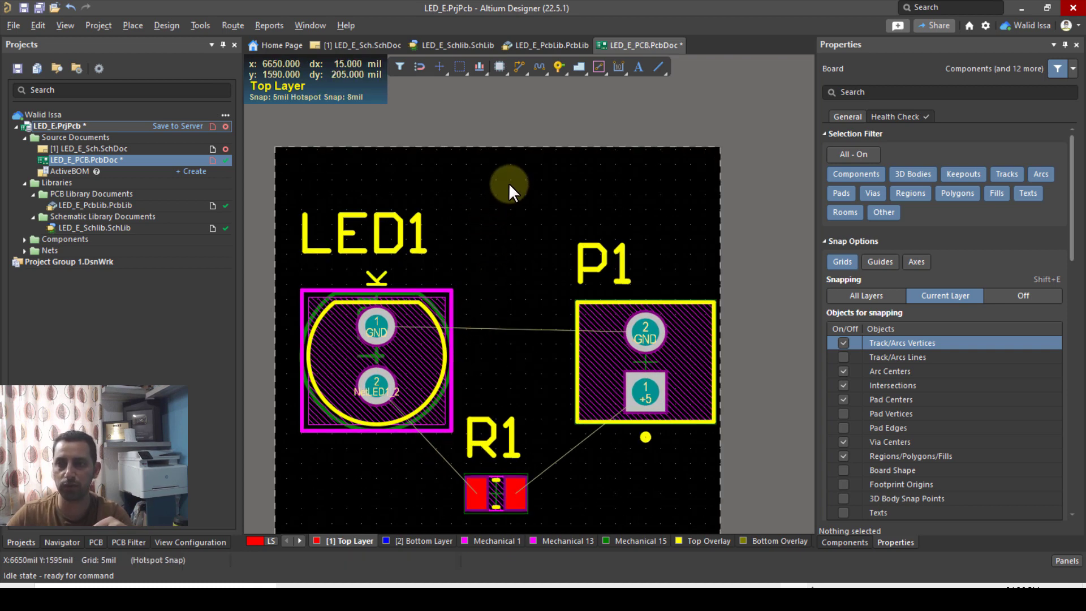
{"action": "left_click", "coordinate": [520, 69]}
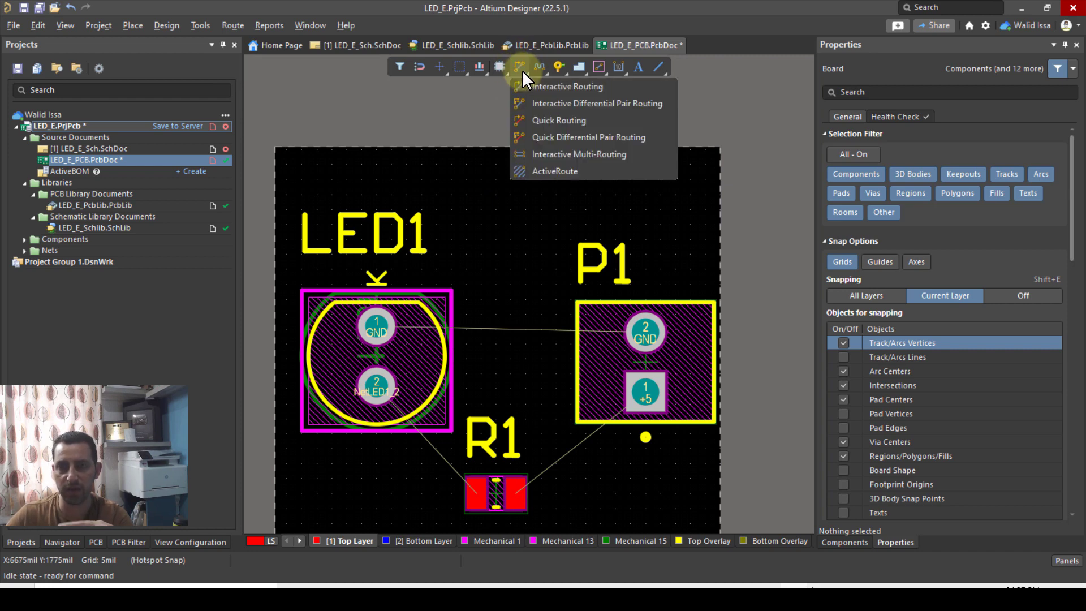
{"action": "left_click", "coordinate": [560, 87]}
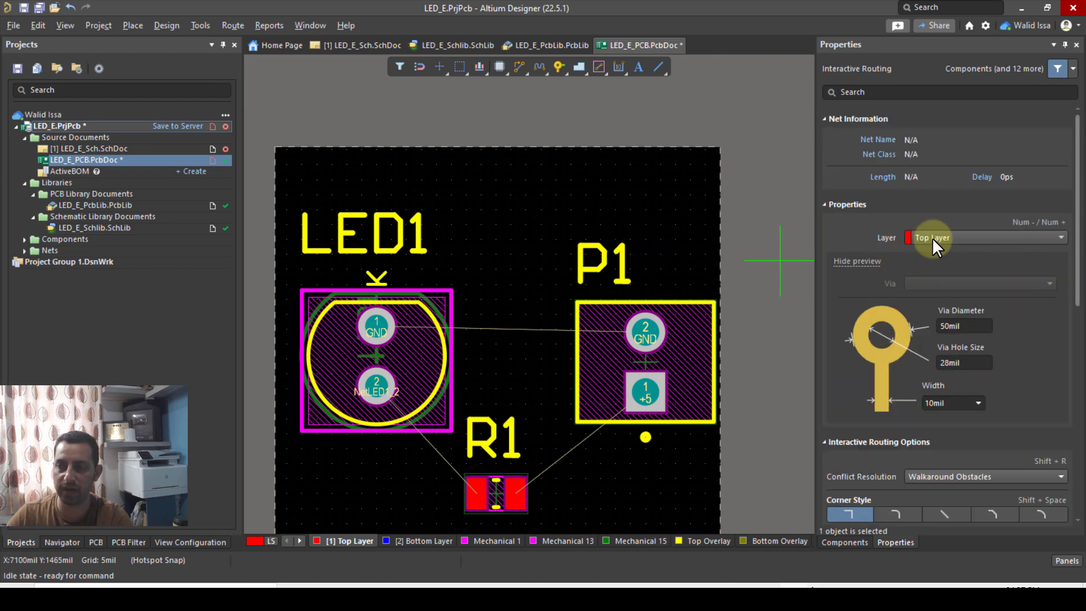
{"action": "left_click", "coordinate": [961, 238]}
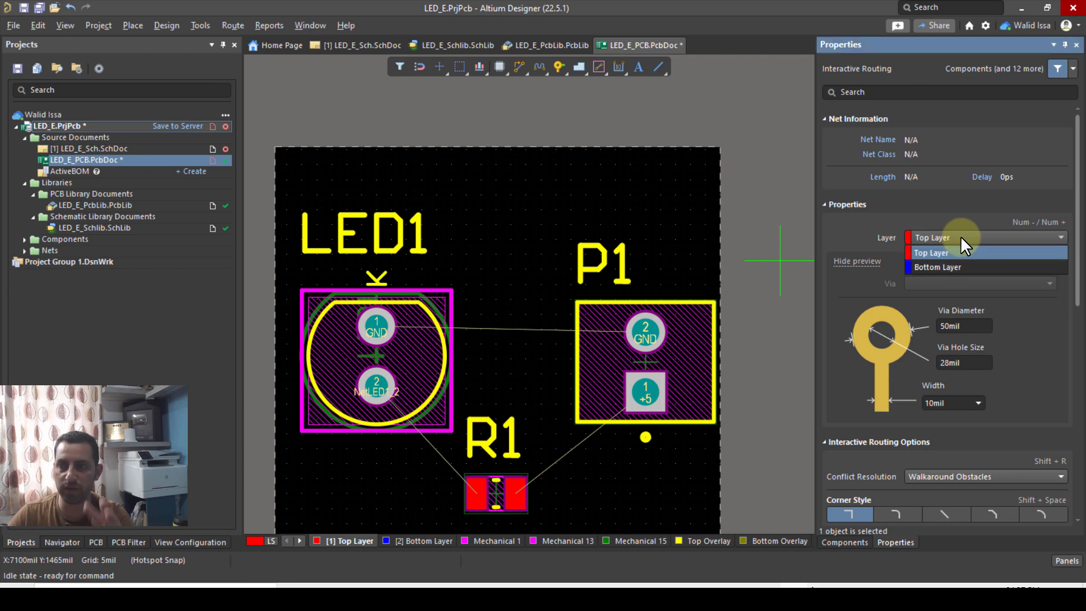
{"action": "left_click", "coordinate": [962, 238]}
Try to set the routing track width to 20 mil.
{"action": "left_click", "coordinate": [947, 403]}
{"action": "left_click", "coordinate": [958, 402]}
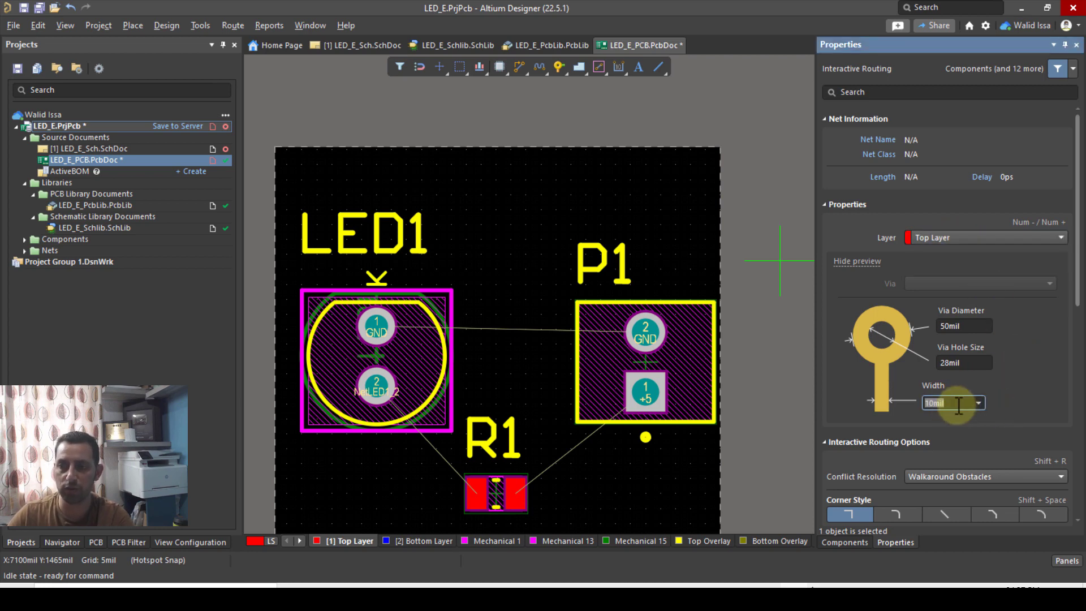
{"action": "left_click_drag", "start_coordinate": [959, 403], "coordinate": [919, 402]}
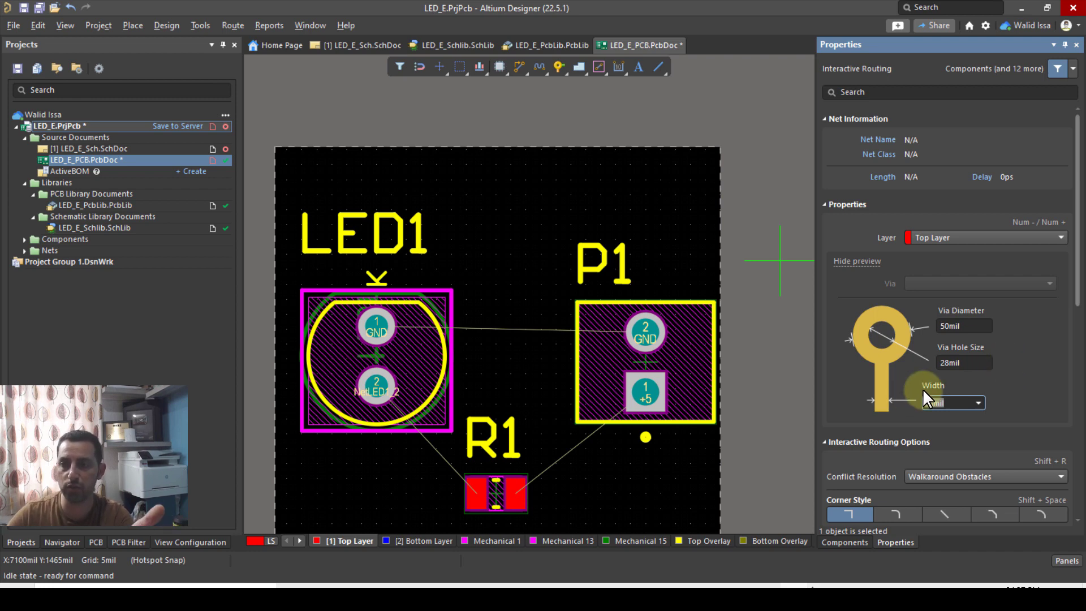
{"action": "left_click", "coordinate": [956, 404]}
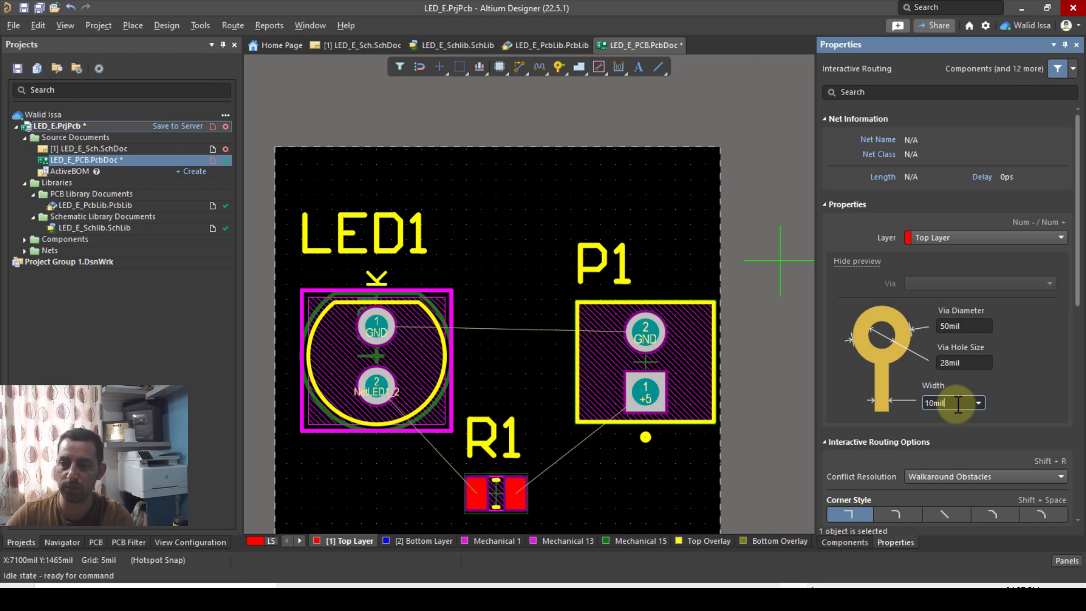
{"action": "left_click_drag", "start_coordinate": [958, 404], "coordinate": [909, 403]}
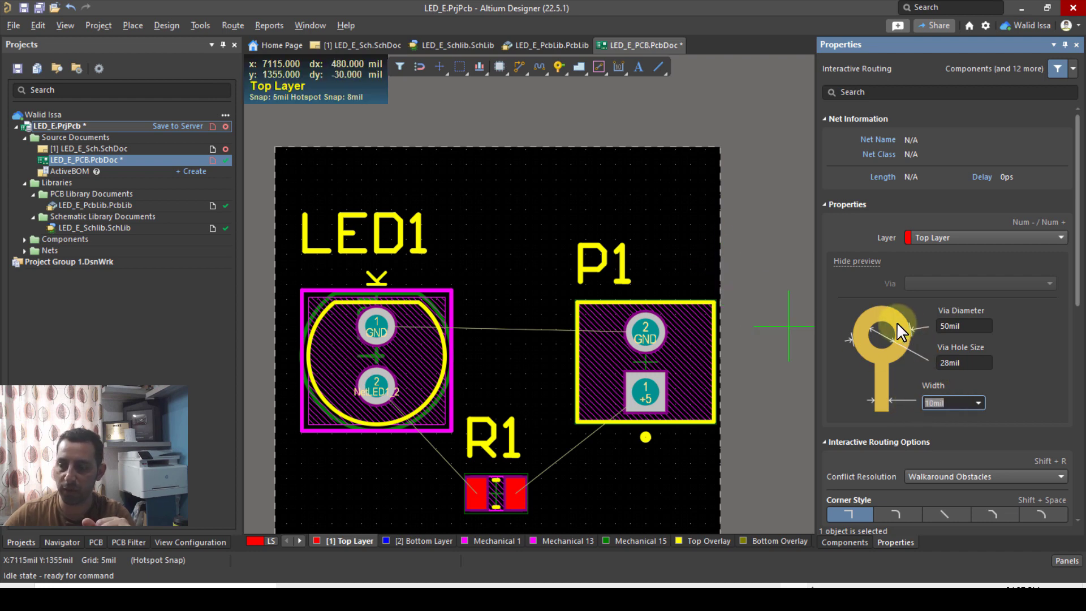
{"action": "type", "text": "20"}
{"action": "key", "text": "Return"}
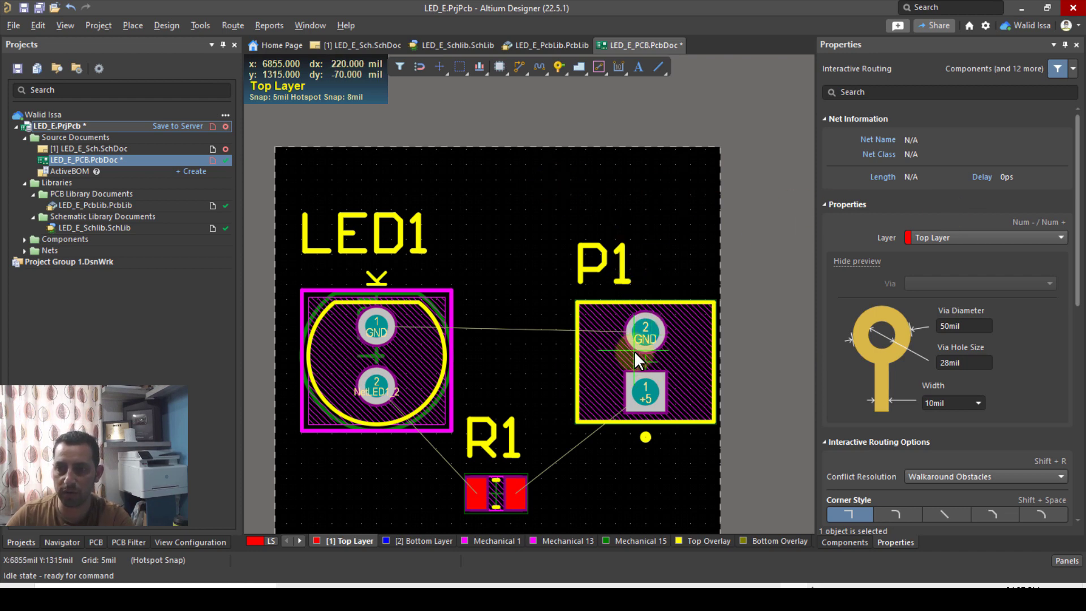
Route the GND net on the Top Layer from P1 pad 2, passing above both components, to LED1 pad 1.
{"action": "scroll", "coordinate": [642, 331], "scroll_direction": "up", "scroll_amount": 3, "text": "ctrl"}
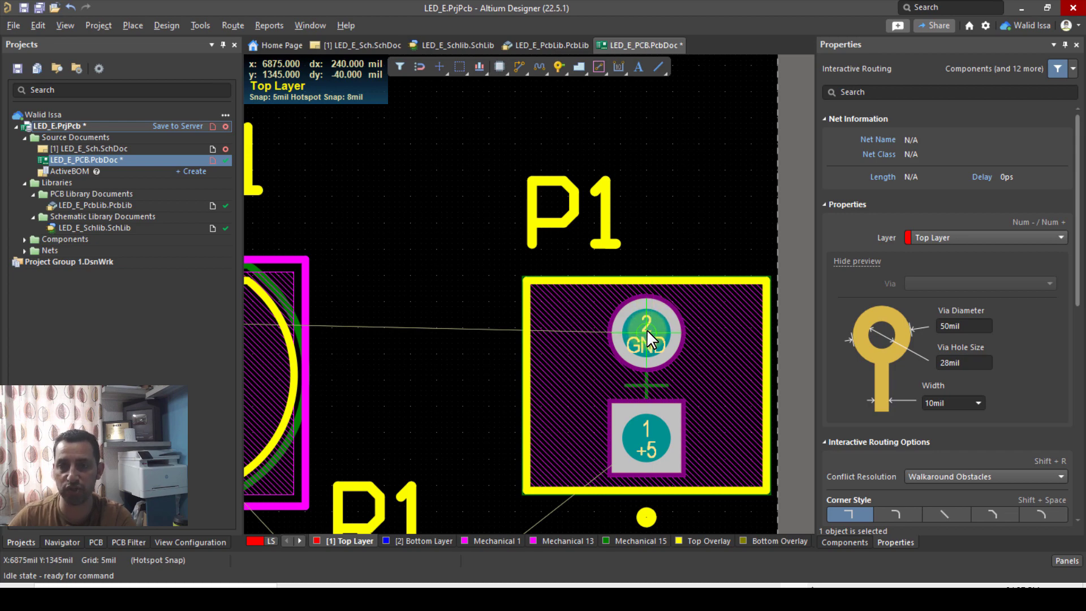
{"action": "scroll", "coordinate": [647, 329], "scroll_direction": "down", "scroll_amount": 2, "text": "ctrl"}
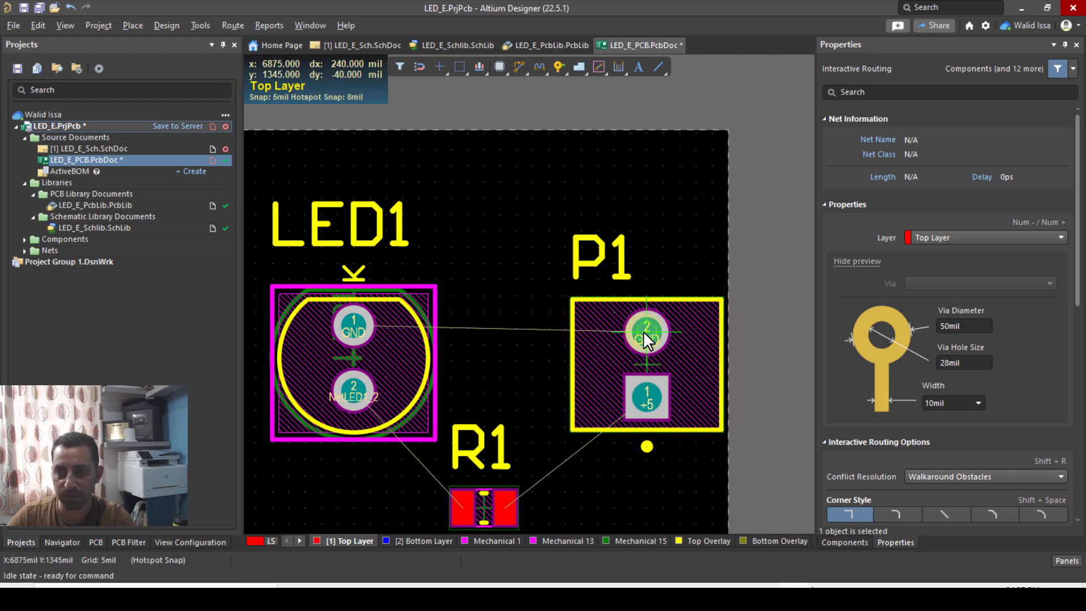
{"action": "left_click", "coordinate": [643, 331]}
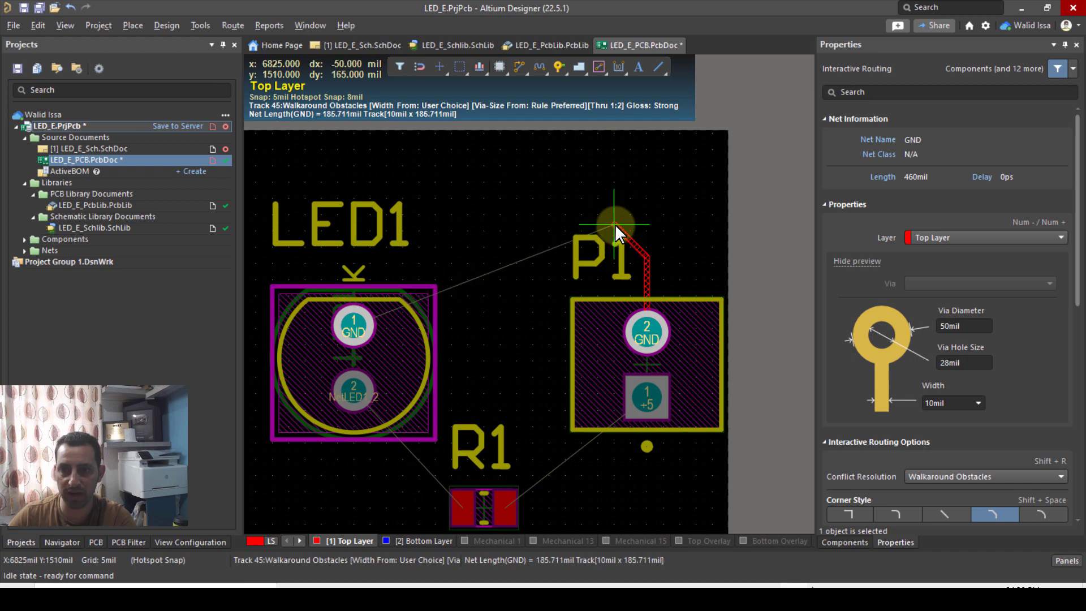
{"action": "left_click", "coordinate": [615, 224]}
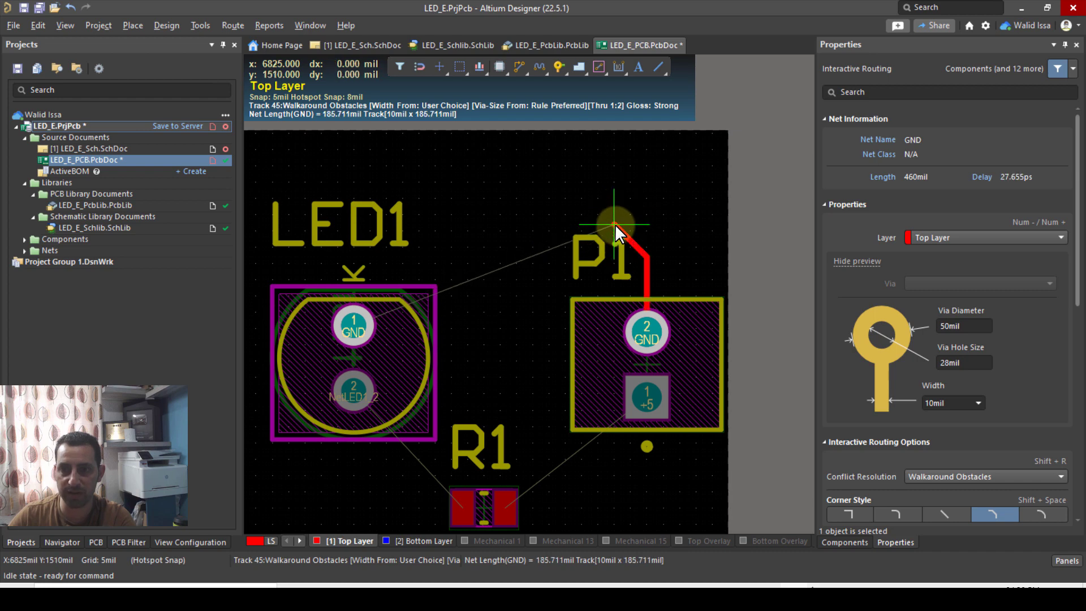
{"action": "left_click", "coordinate": [373, 231]}
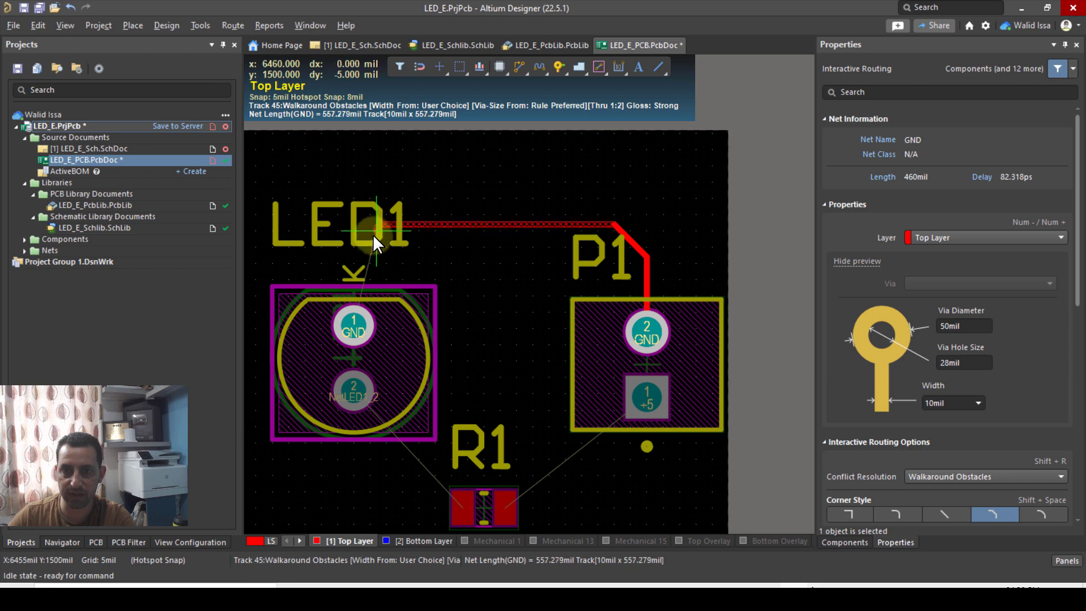
{"action": "left_click", "coordinate": [351, 328]}
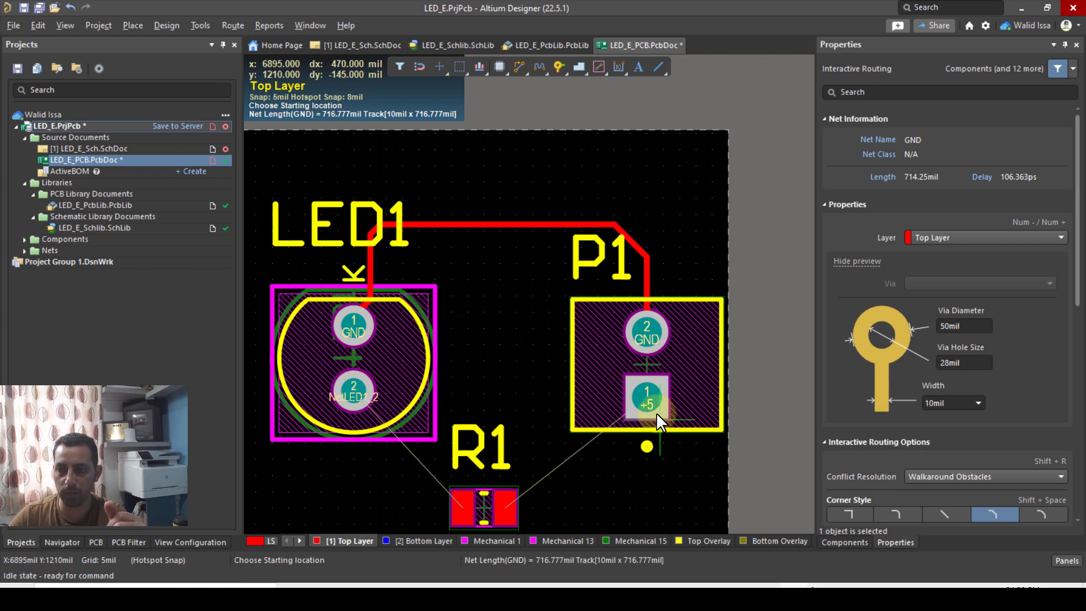
Route the +5 net on the Top Layer from P1 pad 1 diagonally down to R1 pad 2.
{"action": "left_click", "coordinate": [646, 396]}
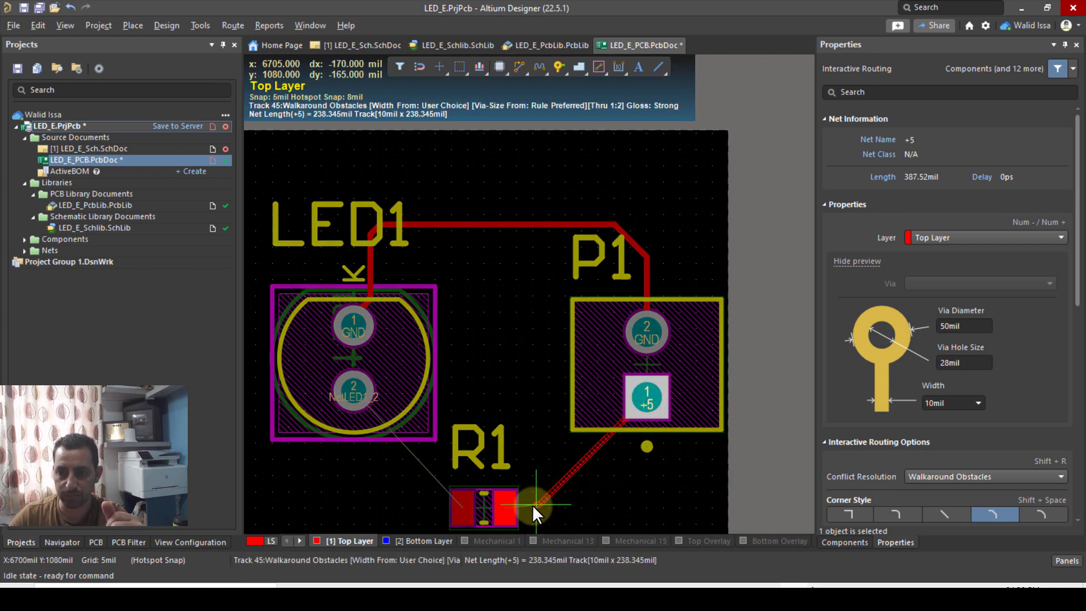
{"action": "scroll", "coordinate": [505, 511], "scroll_direction": "up", "scroll_amount": 3}
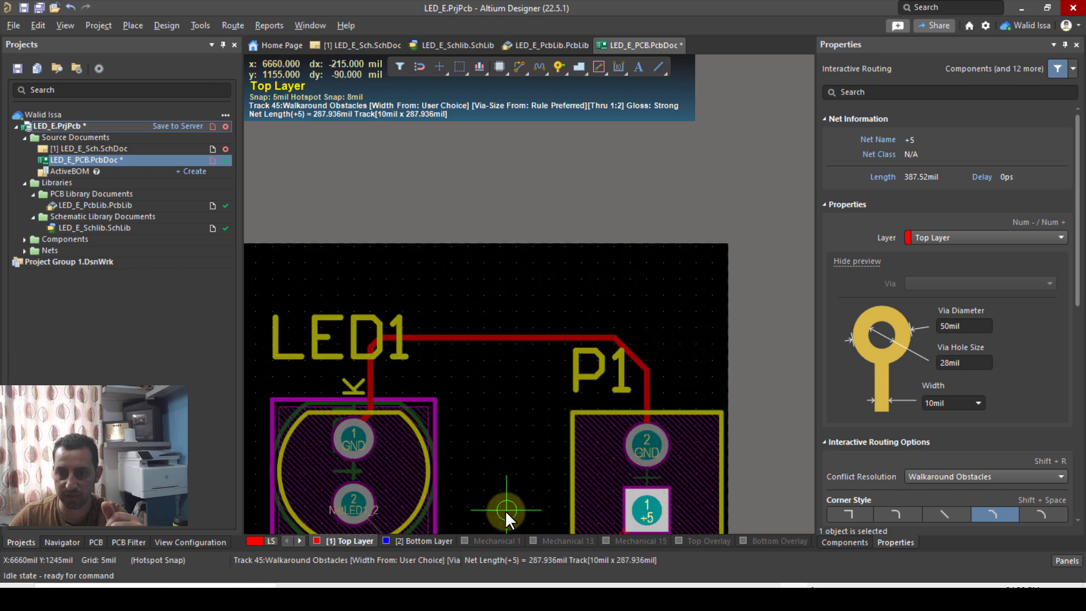
{"action": "scroll", "coordinate": [505, 511], "scroll_direction": "down", "scroll_amount": 3}
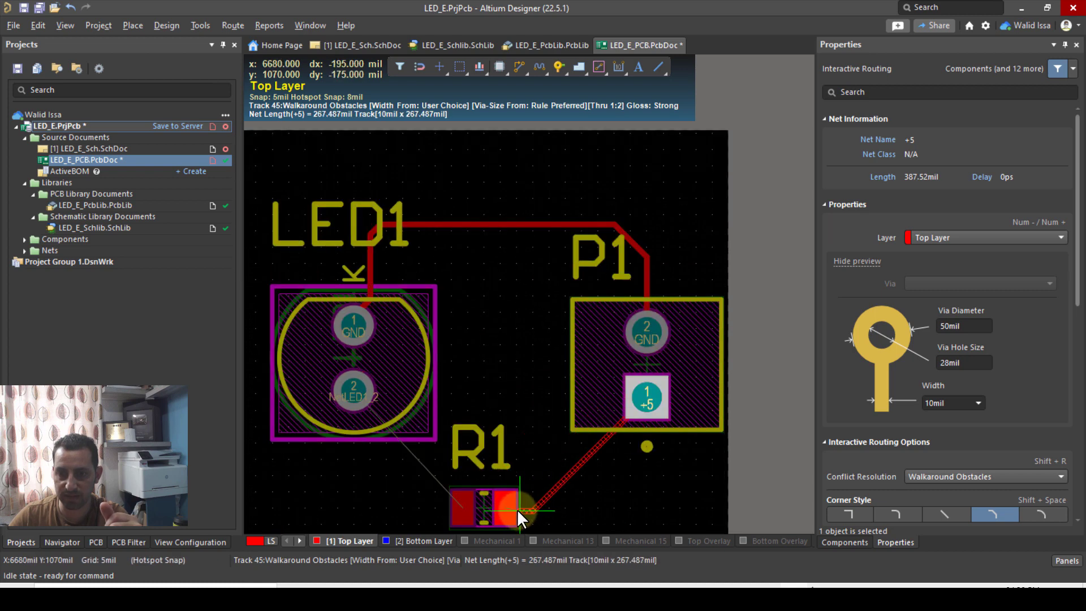
{"action": "left_click", "coordinate": [505, 506]}
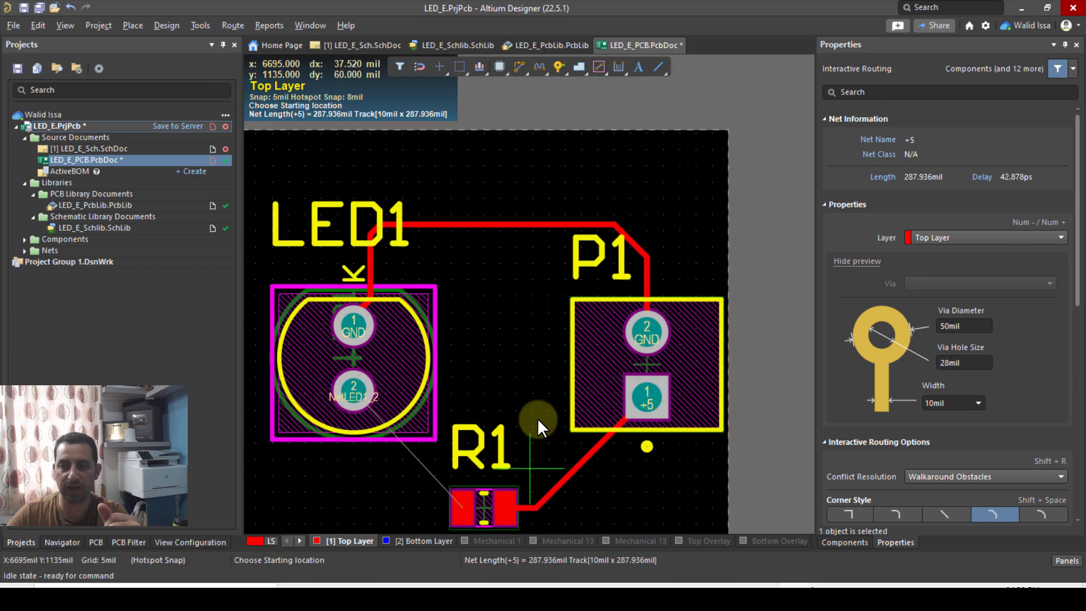
{"action": "scroll", "coordinate": [517, 399], "scroll_direction": "up", "scroll_amount": 3, "text": "ctrl"}
{"action": "scroll", "coordinate": [514, 396], "scroll_direction": "down", "scroll_amount": 5, "text": "ctrl"}
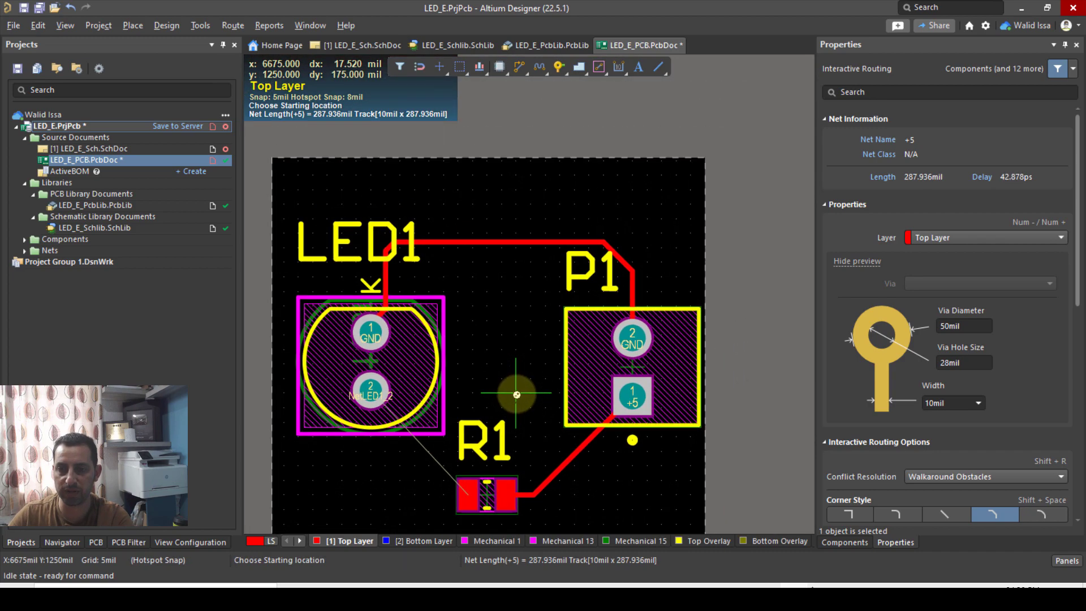
{"action": "right_click_drag", "start_coordinate": [515, 388], "coordinate": [523, 349]}
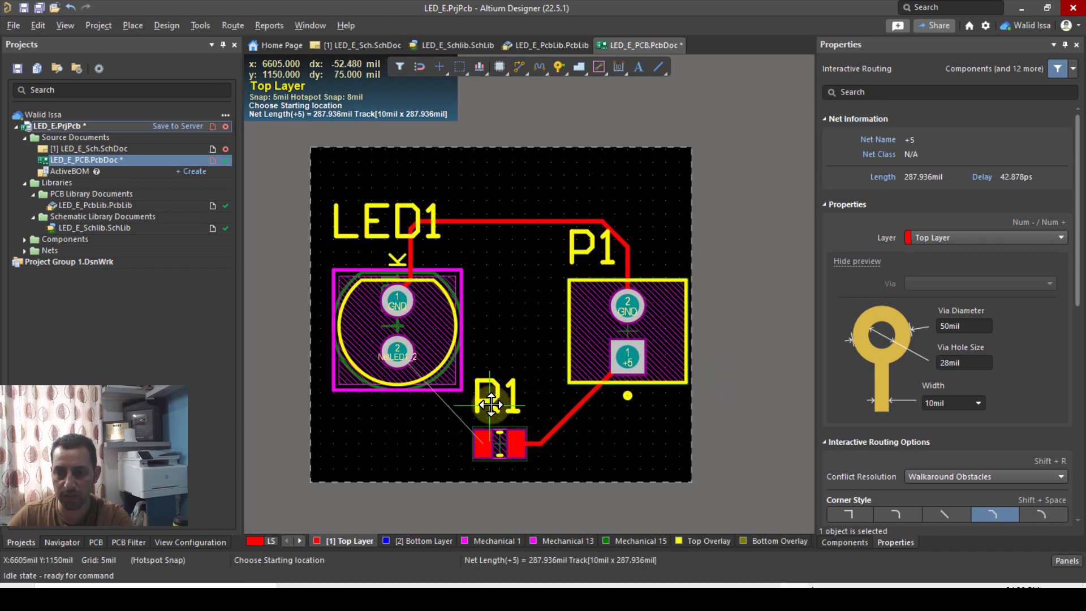
{"action": "left_click", "coordinate": [509, 348]}
{"action": "left_click", "coordinate": [515, 323]}
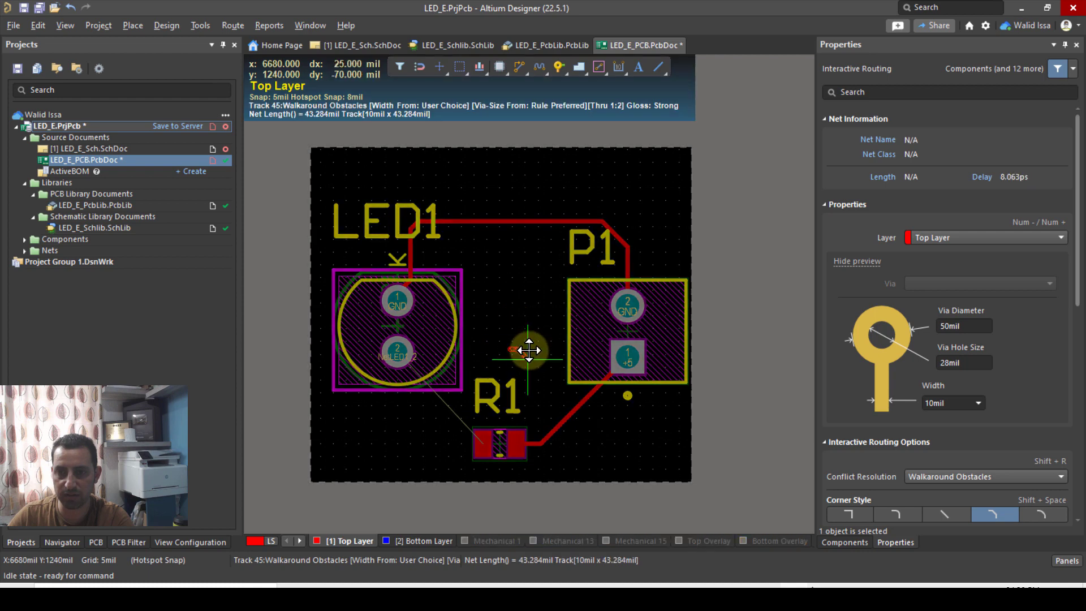
{"action": "right_click", "coordinate": [526, 350]}
{"action": "right_click", "coordinate": [521, 326]}
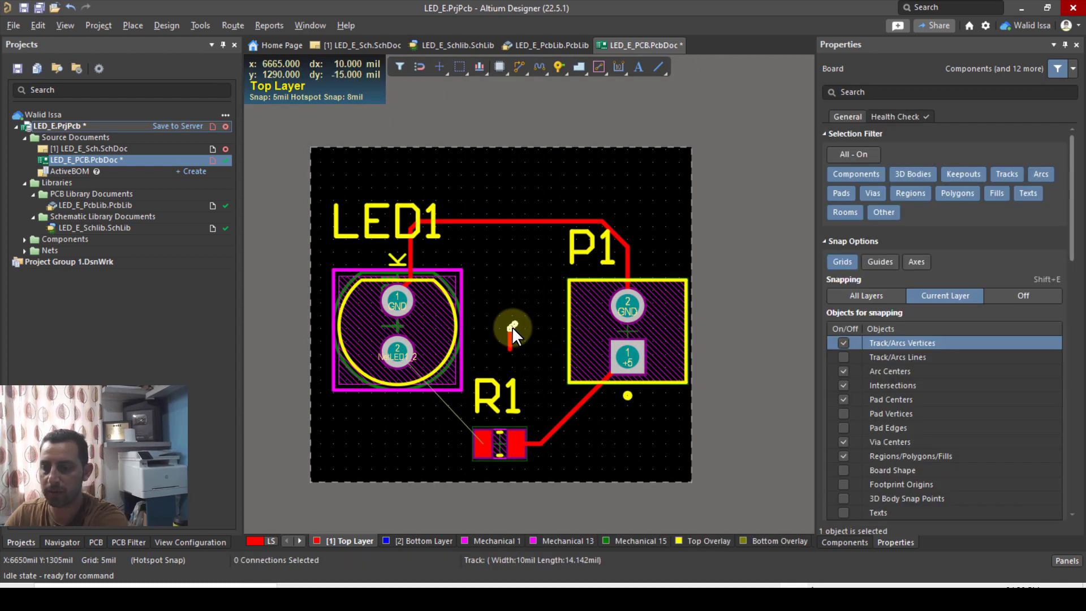
{"action": "left_click", "coordinate": [511, 328]}
{"action": "key", "text": "Delete"}
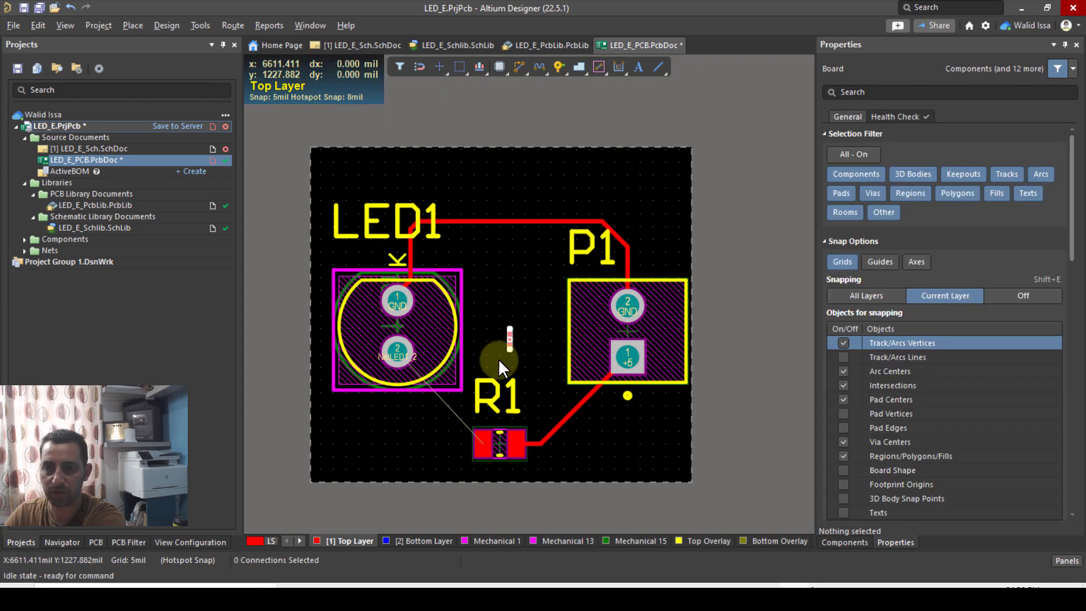
Route a Top Layer track from R1 pad 1 to an open point just below LED1 and end the routing there.
{"action": "scroll", "coordinate": [431, 437], "scroll_direction": "up", "scroll_amount": 3, "text": "ctrl"}
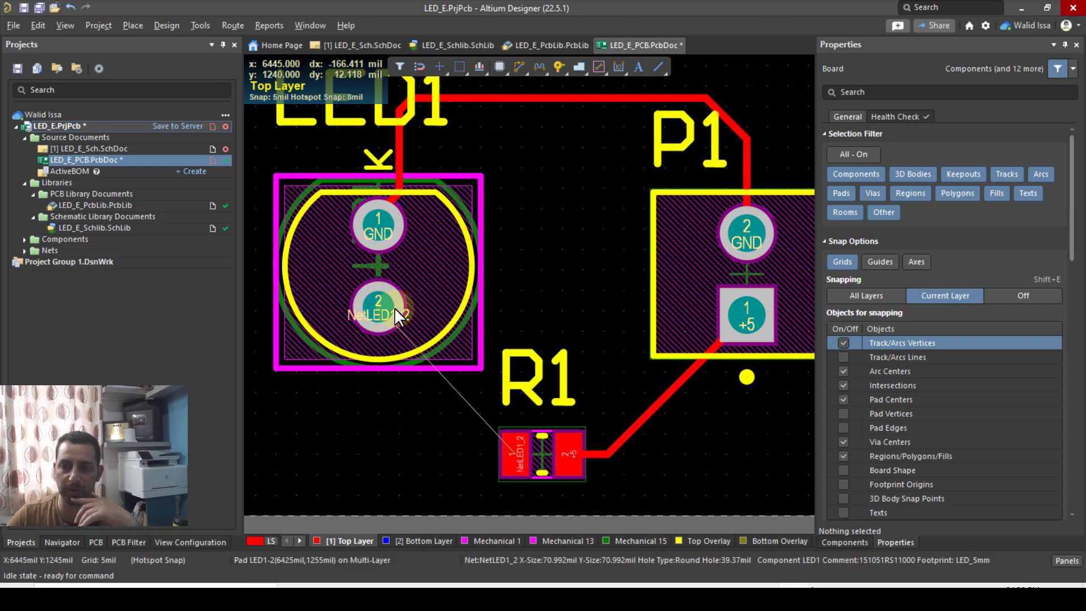
{"action": "left_click", "coordinate": [380, 399]}
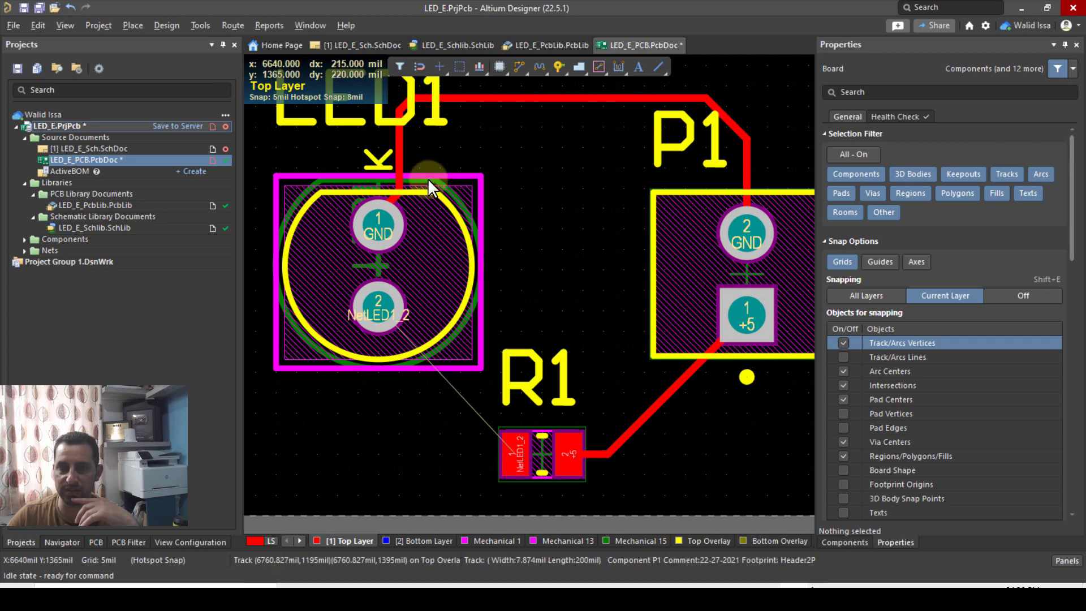
{"action": "right_click", "coordinate": [525, 66]}
{"action": "left_click", "coordinate": [546, 86]}
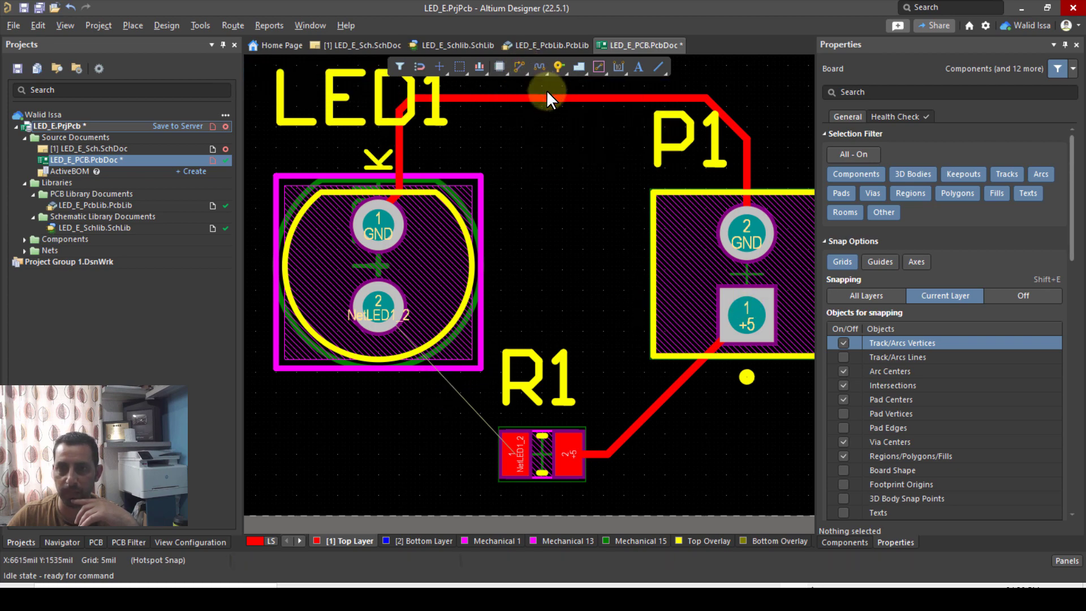
{"action": "left_click", "coordinate": [514, 451]}
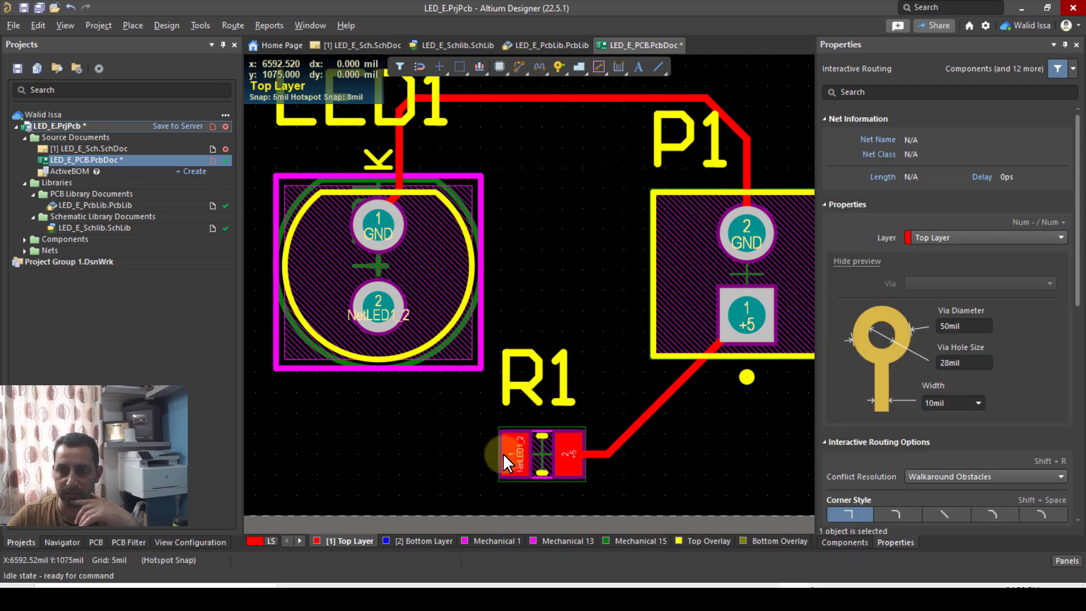
{"action": "left_click", "coordinate": [384, 433]}
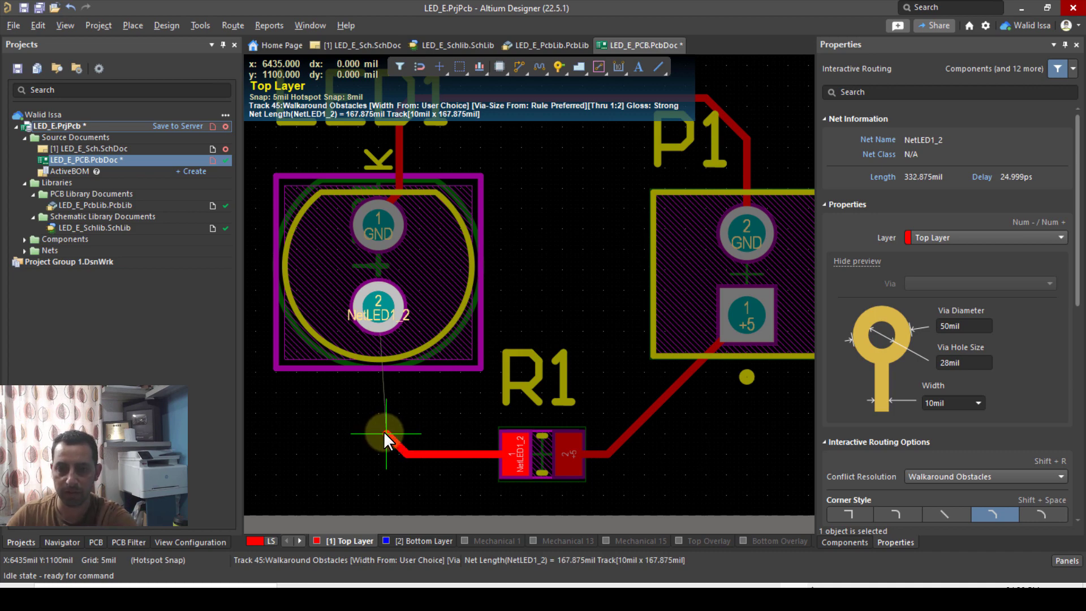
{"action": "key", "text": "Escape"}
{"action": "left_click", "coordinate": [403, 418]}
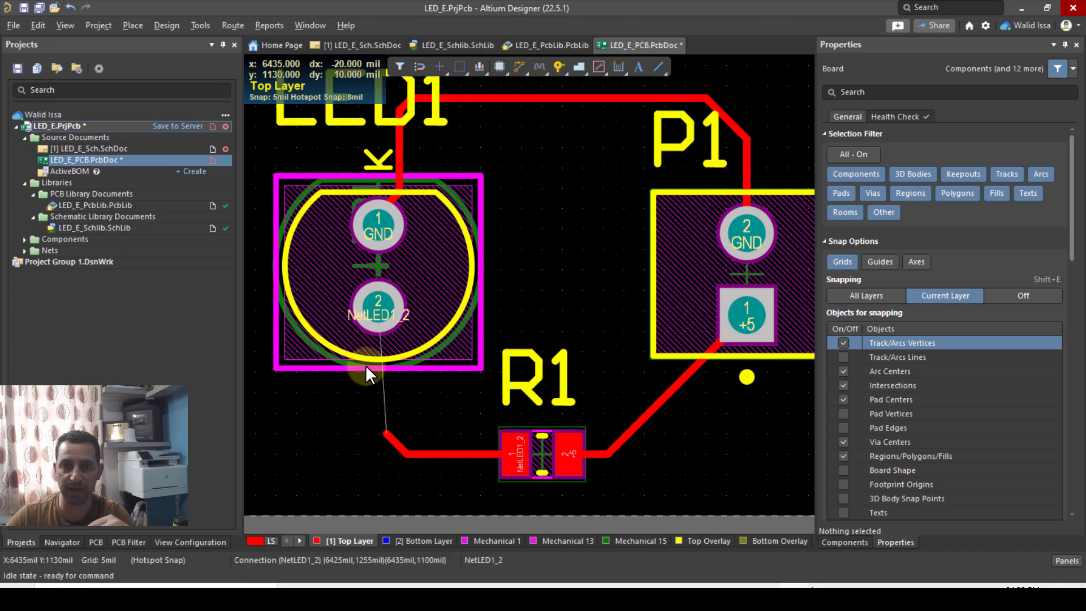
Place a single via on the open end of the NetLED1_2 track below LED1, at X 6435 mil, Y 1100 mil.
{"action": "left_click", "coordinate": [135, 25]}
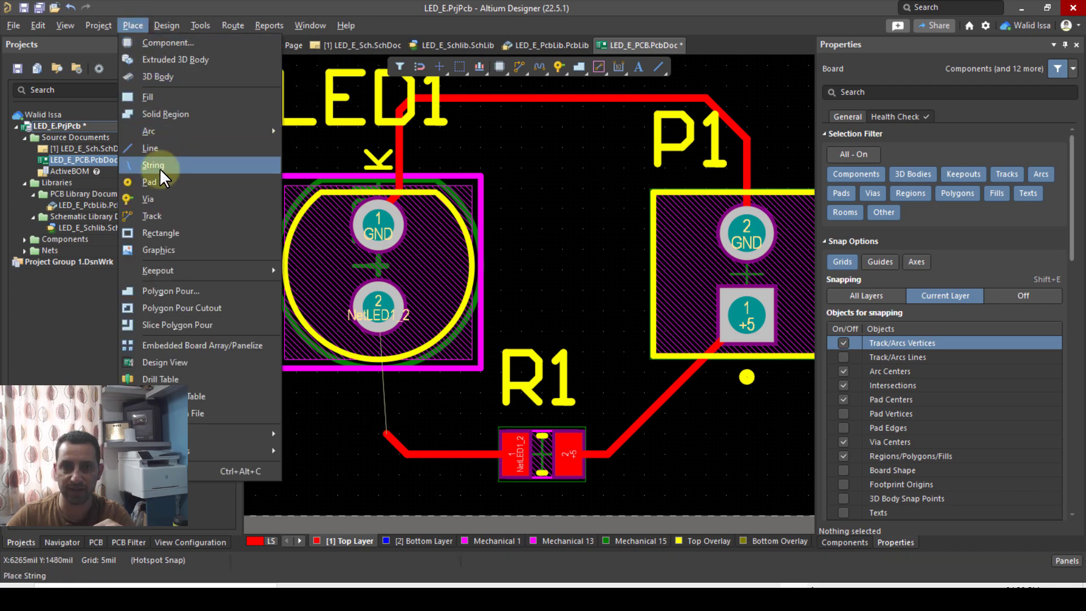
{"action": "left_click", "coordinate": [154, 199]}
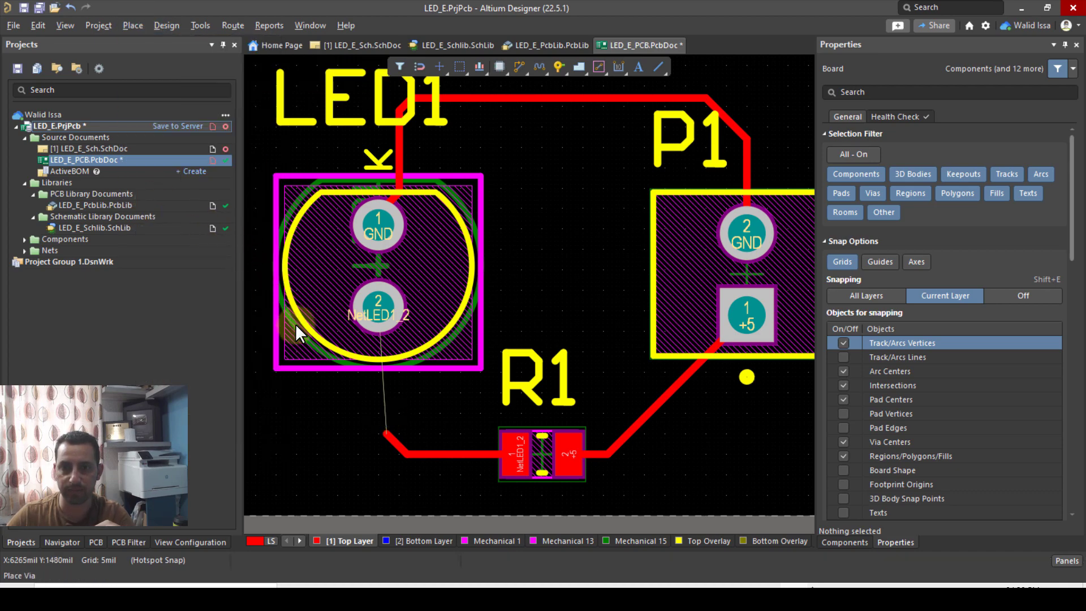
{"action": "key", "text": "Escape"}
{"action": "left_click", "coordinate": [316, 380]}
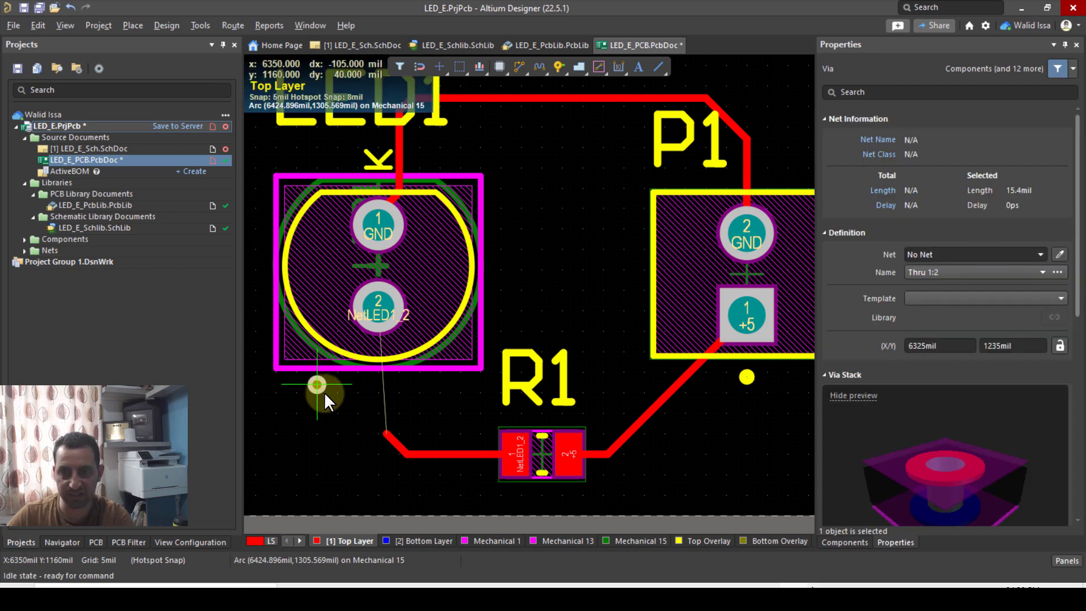
{"action": "mouse_move", "coordinate": [325, 394]}
{"action": "left_mouse_down"}
{"action": "mouse_move", "coordinate": [384, 426]}
{"action": "mouse_move", "coordinate": [377, 421]}
{"action": "mouse_move", "coordinate": [415, 406]}
{"action": "mouse_move", "coordinate": [397, 432]}
{"action": "left_mouse_up"}
{"action": "scroll", "coordinate": [385, 426], "scroll_direction": "up", "scroll_amount": 2, "text": "ctrl"}
{"action": "scroll", "coordinate": [382, 427], "scroll_direction": "up", "scroll_amount": 2, "text": "ctrl"}
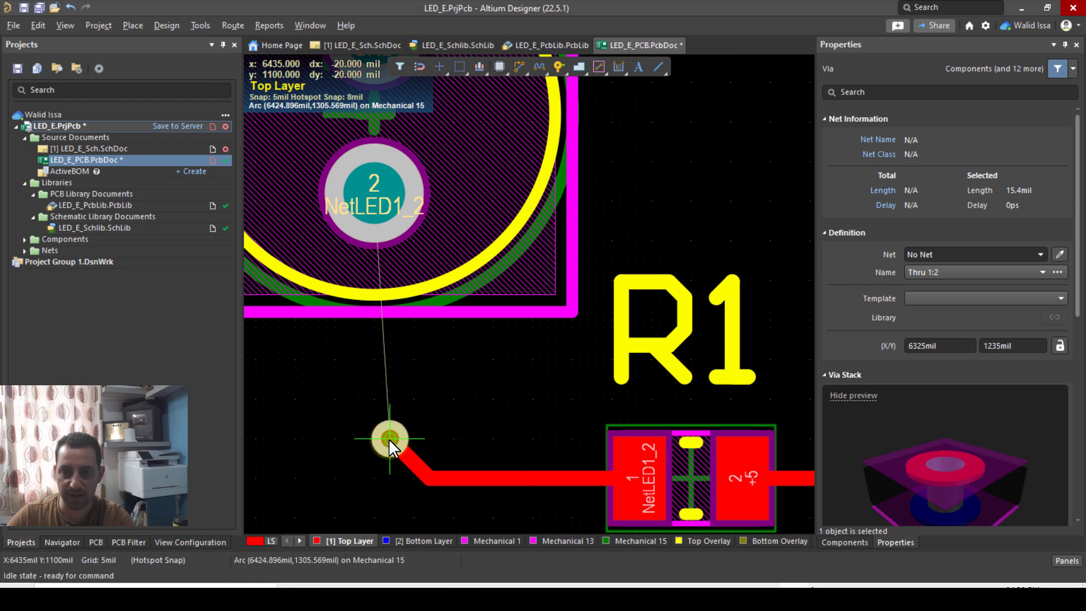
{"action": "left_click", "coordinate": [388, 439]}
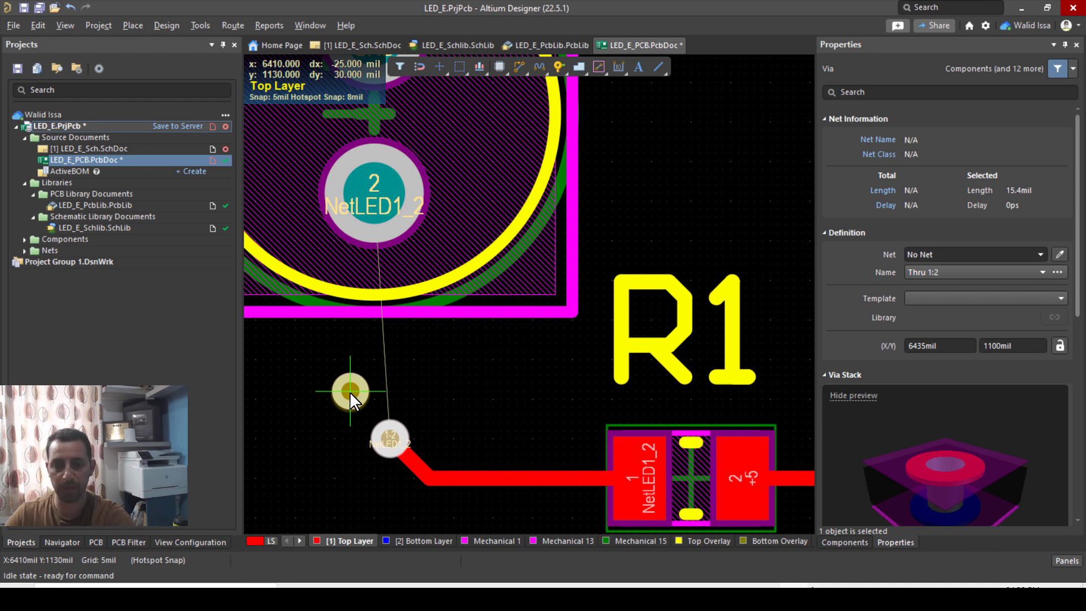
{"action": "right_click", "coordinate": [350, 397]}
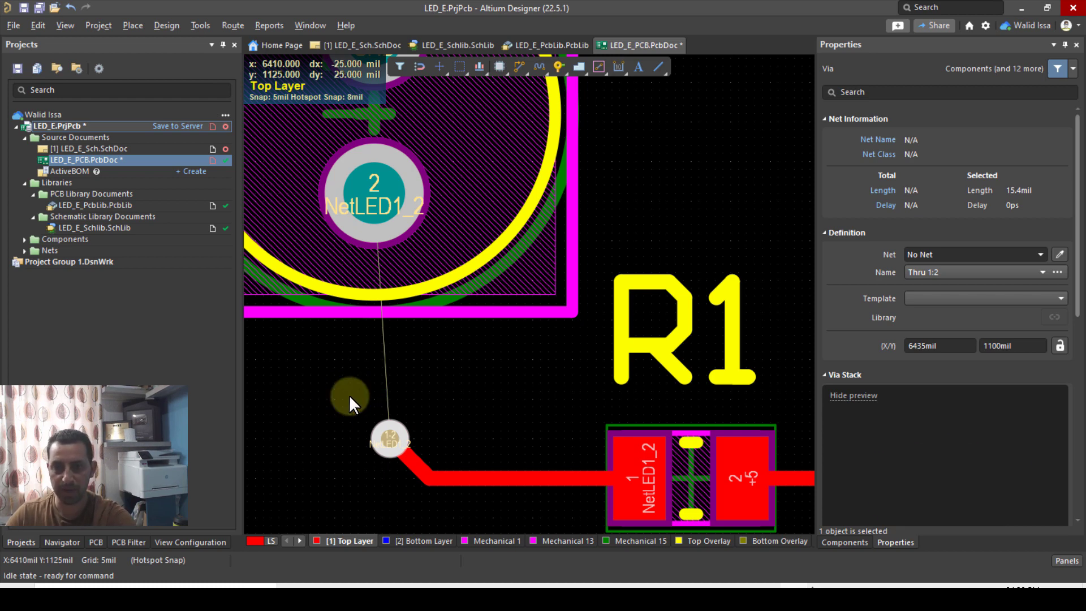
Route NetLED1_2 on the Bottom Layer from the via up to LED1 pad 2.
{"action": "left_click", "coordinate": [548, 72]}
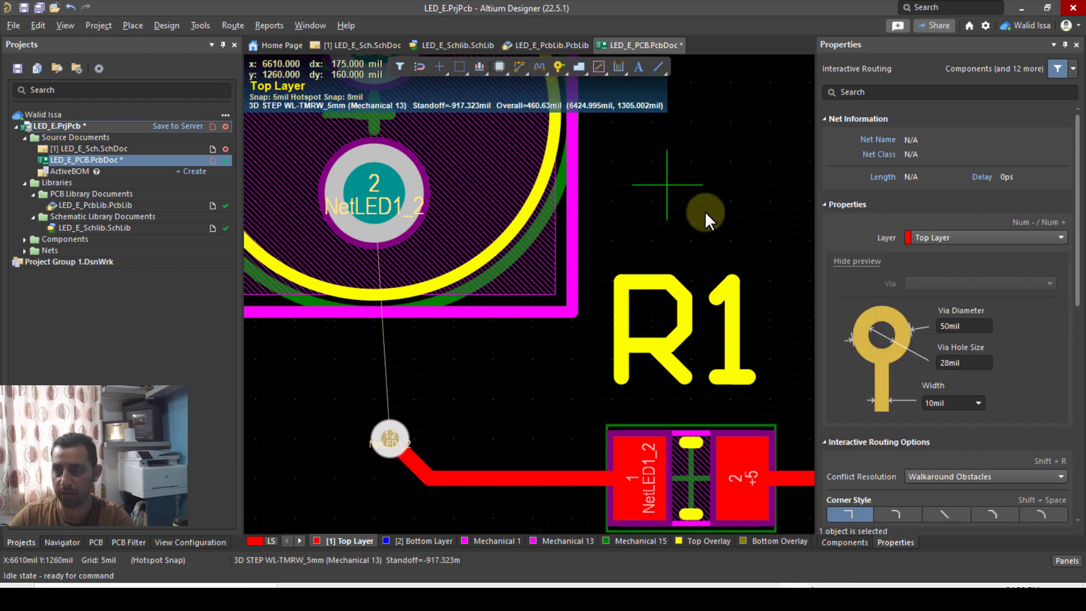
{"action": "left_click", "coordinate": [947, 236]}
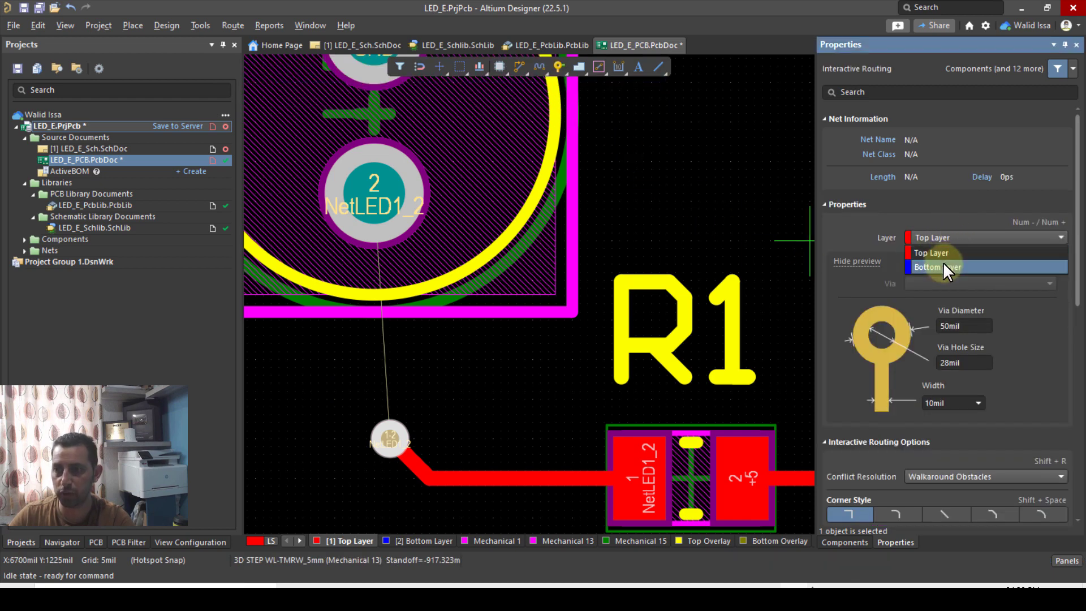
{"action": "left_click", "coordinate": [942, 265]}
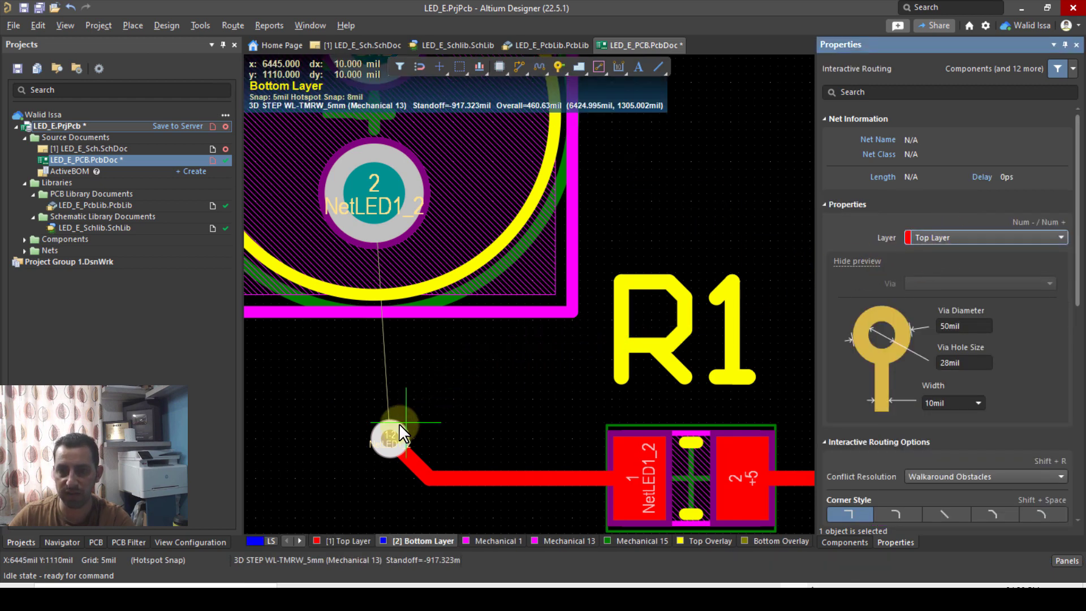
{"action": "left_click", "coordinate": [384, 435]}
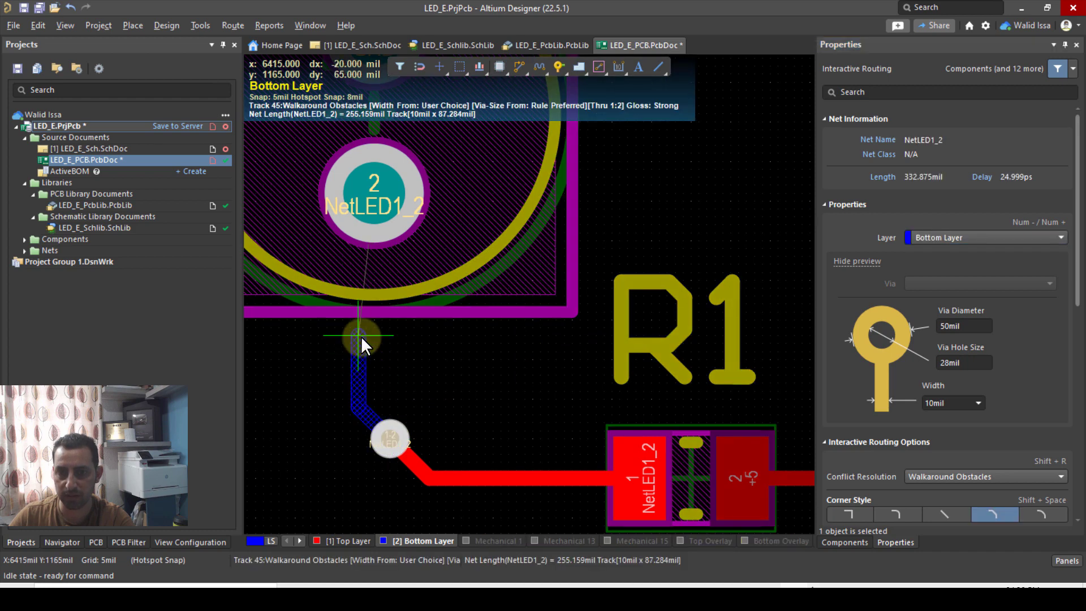
{"action": "left_click", "coordinate": [361, 336]}
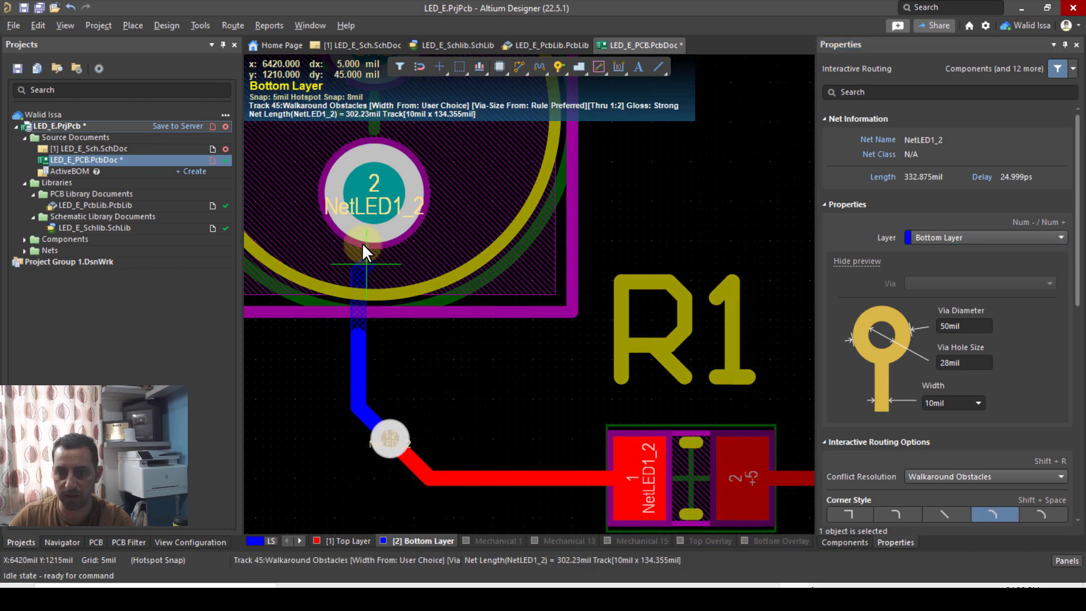
{"action": "left_click", "coordinate": [372, 195]}
{"action": "scroll", "coordinate": [460, 335], "scroll_direction": "down", "scroll_amount": 2, "text": "ctrl"}
{"action": "scroll", "coordinate": [460, 335], "scroll_direction": "down", "scroll_amount": 3, "text": "ctrl"}
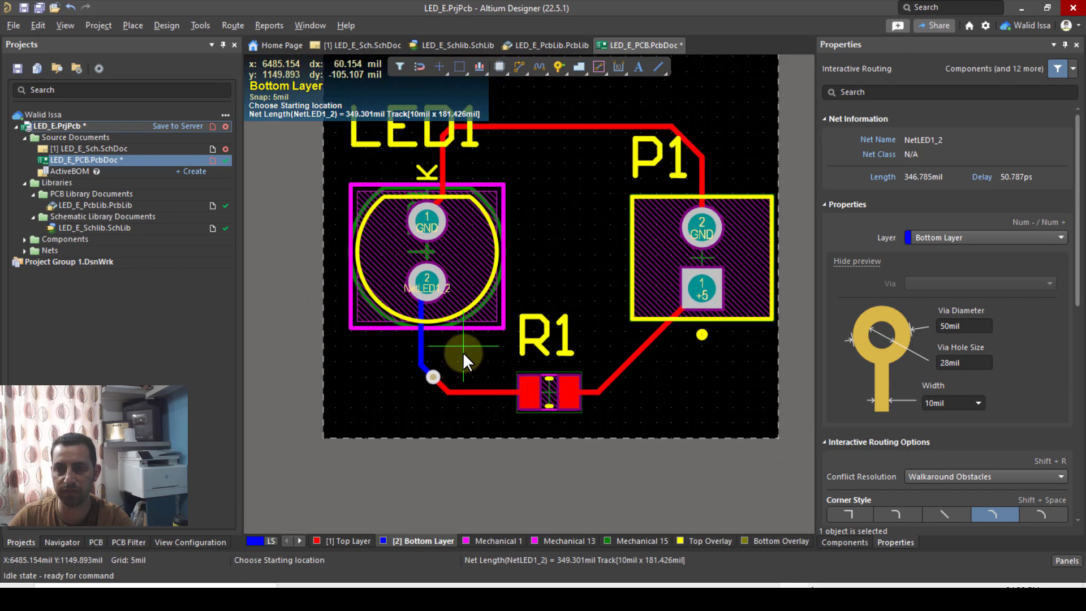
{"action": "scroll", "coordinate": [507, 270], "scroll_direction": "up", "scroll_amount": 1, "text": "ctrl"}
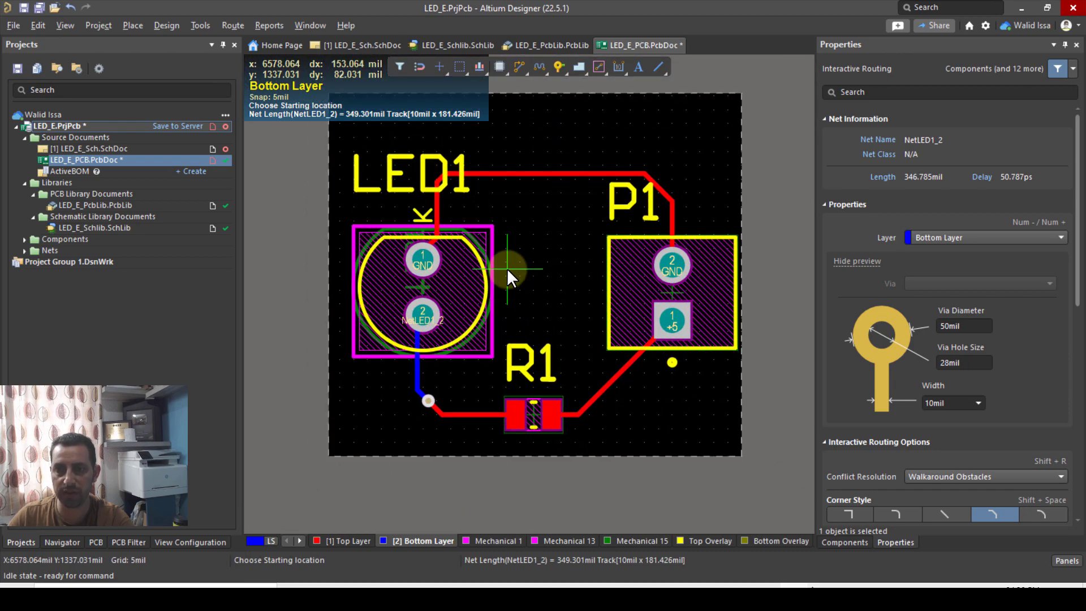
{"action": "scroll", "coordinate": [506, 268], "scroll_direction": "up", "scroll_amount": 1, "text": "ctrl"}
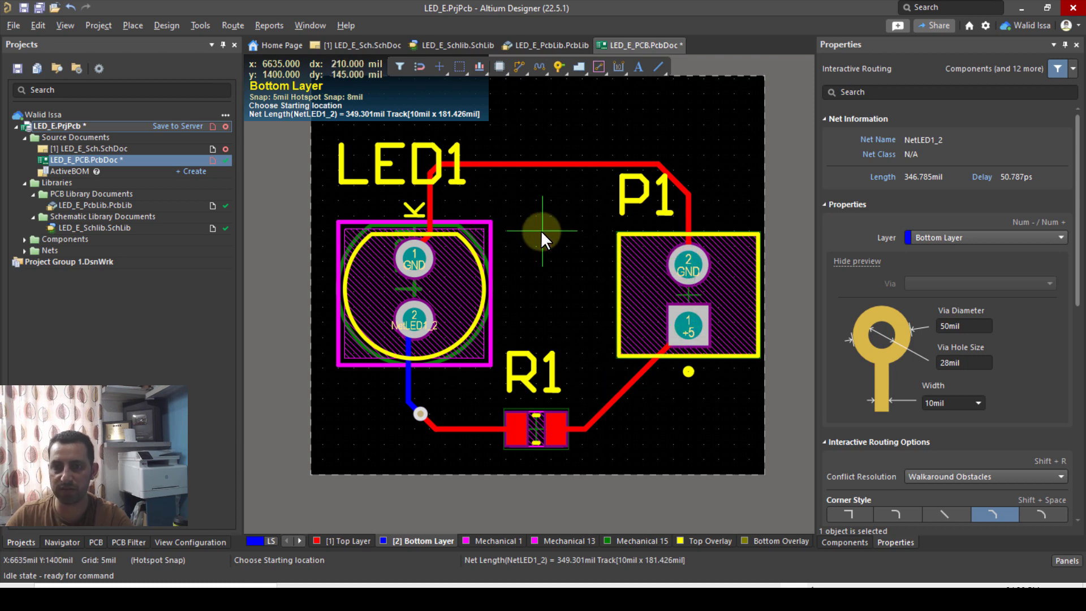
End routing and reposition the designators: LED1 to X 6405, Y 1495 mil, P1 to X 6875, Y 1450 mil, and R1 centred above its resistor.
{"action": "key", "text": "Escape"}
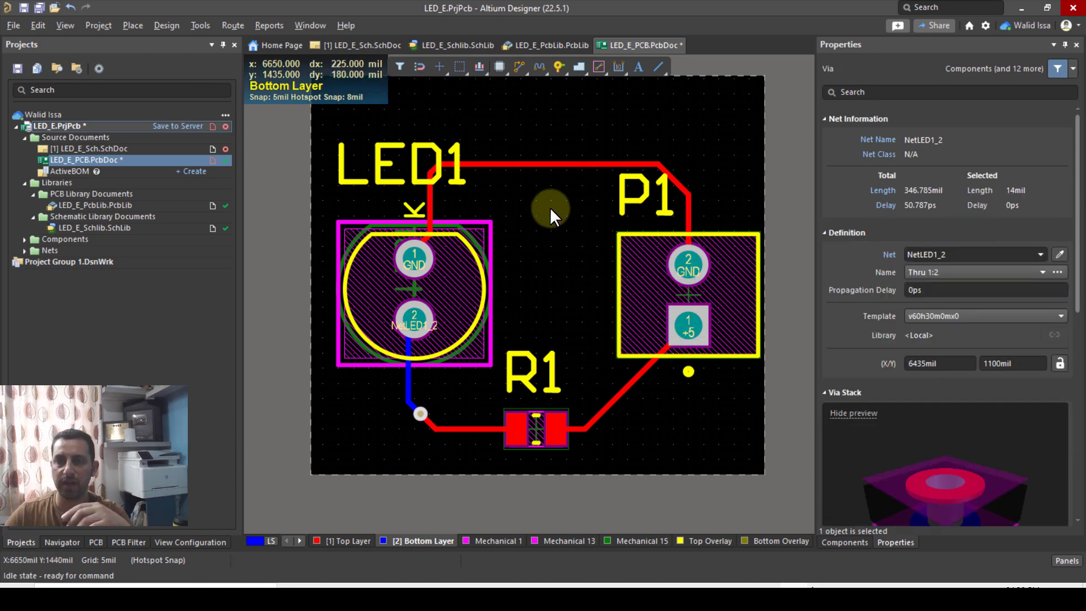
{"action": "left_click", "coordinate": [397, 164]}
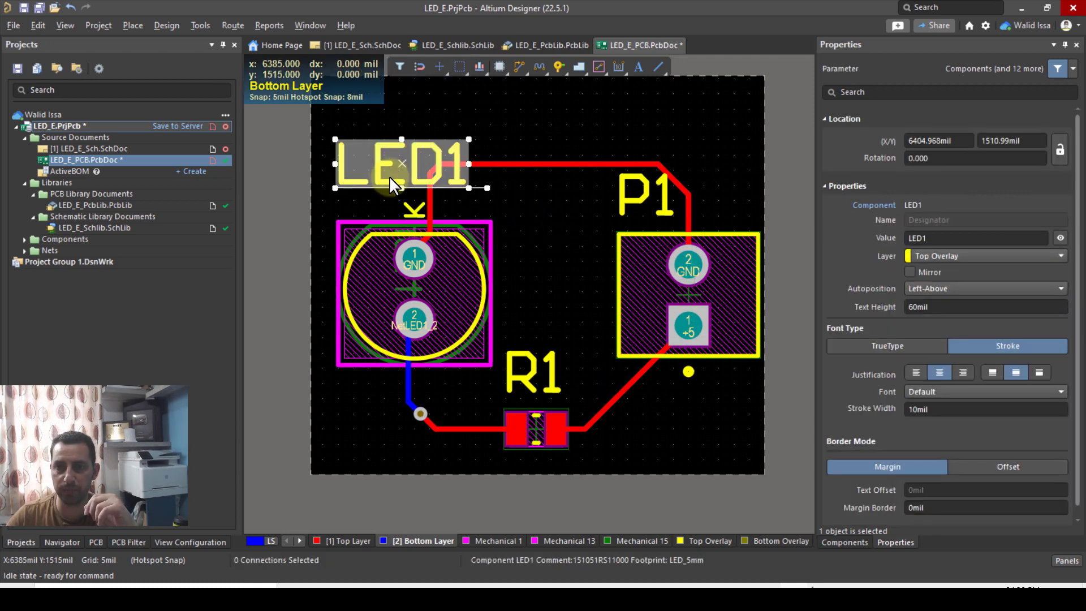
{"action": "mouse_move", "coordinate": [390, 172]}
{"action": "left_mouse_down"}
{"action": "mouse_move", "coordinate": [401, 163]}
{"action": "mouse_move", "coordinate": [401, 174]}
{"action": "left_mouse_up"}
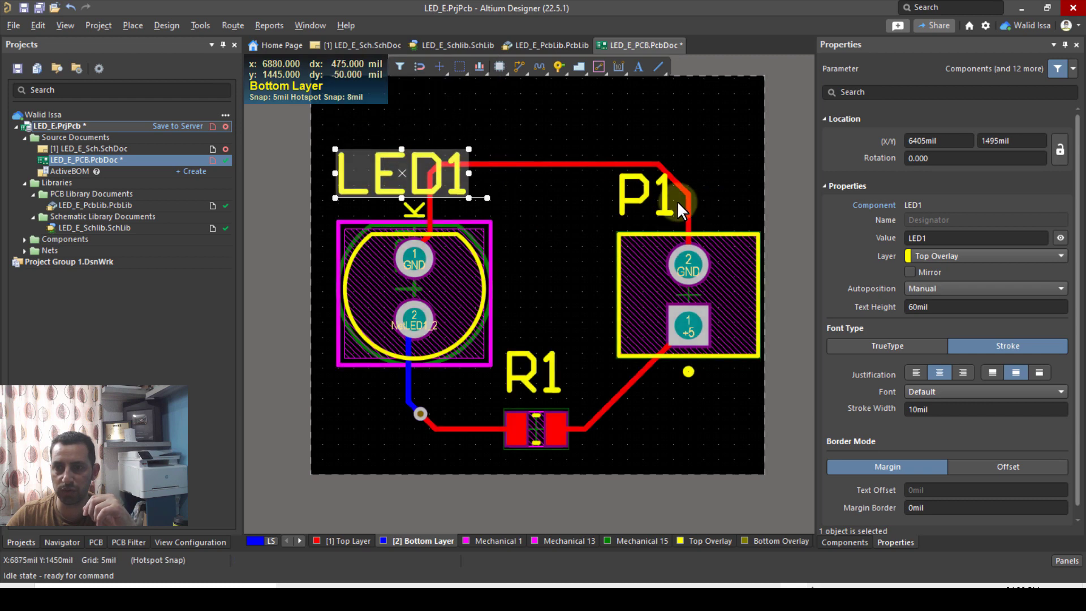
{"action": "left_click_drag", "start_coordinate": [644, 197], "coordinate": [688, 199]}
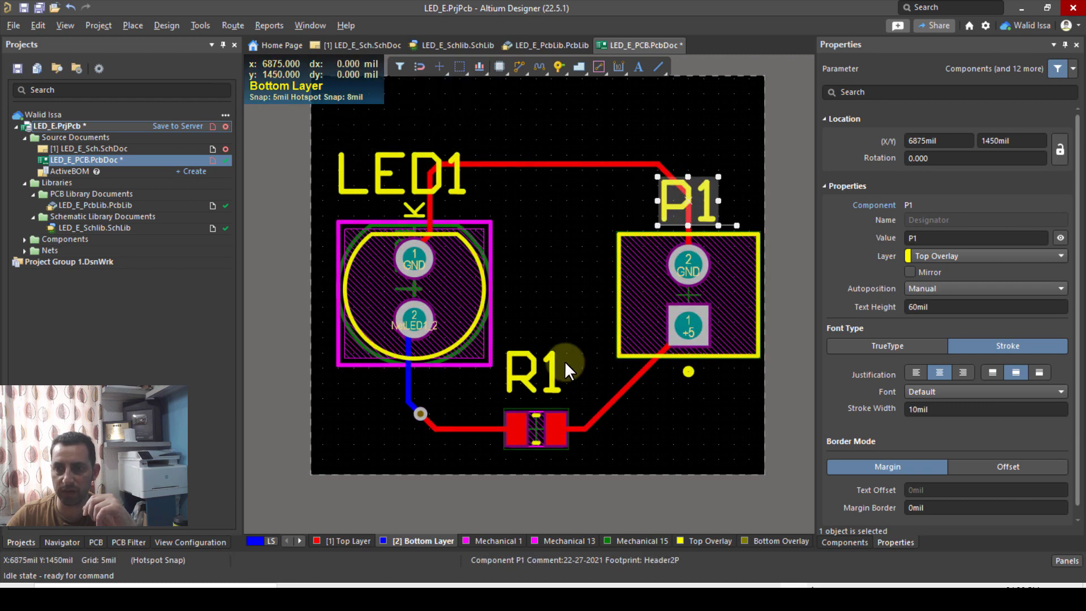
{"action": "left_click_drag", "start_coordinate": [534, 370], "coordinate": [536, 375]}
{"action": "left_click", "coordinate": [533, 315]}
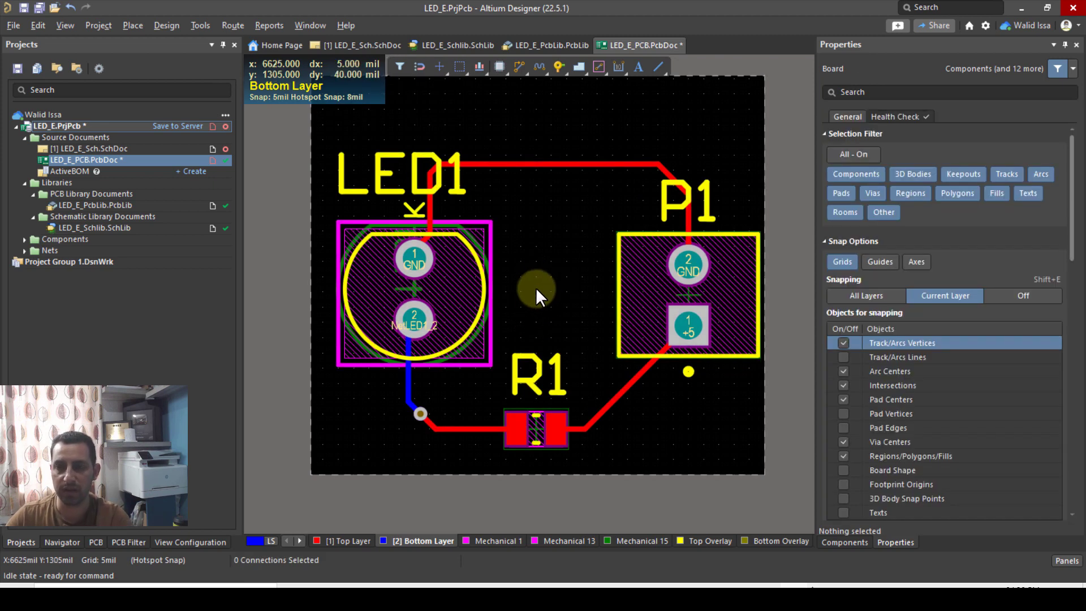
{"action": "scroll", "coordinate": [542, 280], "scroll_direction": "down", "scroll_amount": 1, "text": "ctrl"}
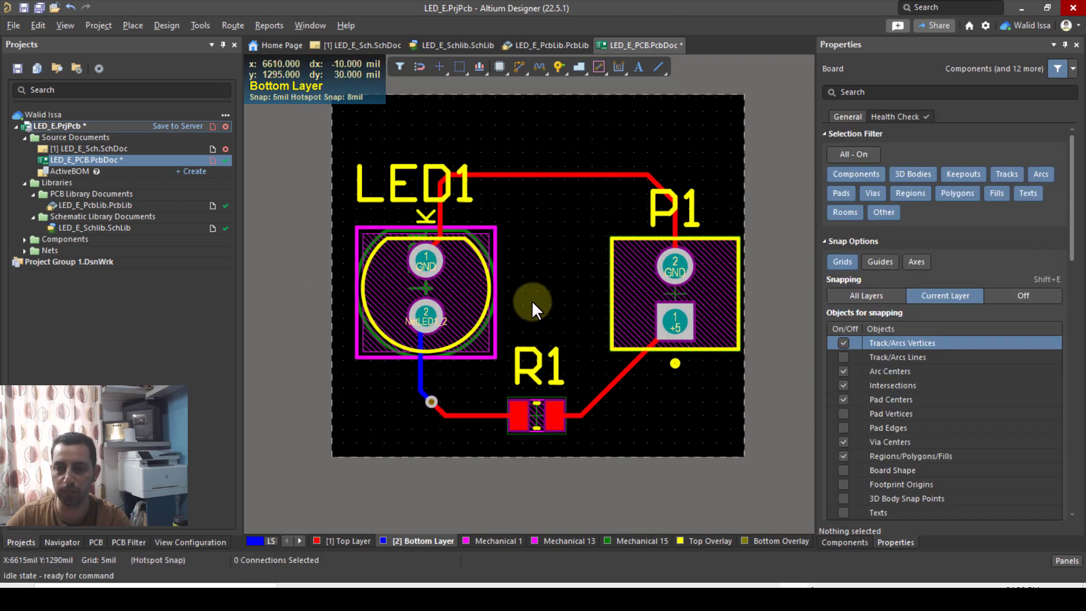
{"action": "scroll", "coordinate": [532, 300], "scroll_direction": "up", "scroll_amount": 1, "text": "ctrl"}
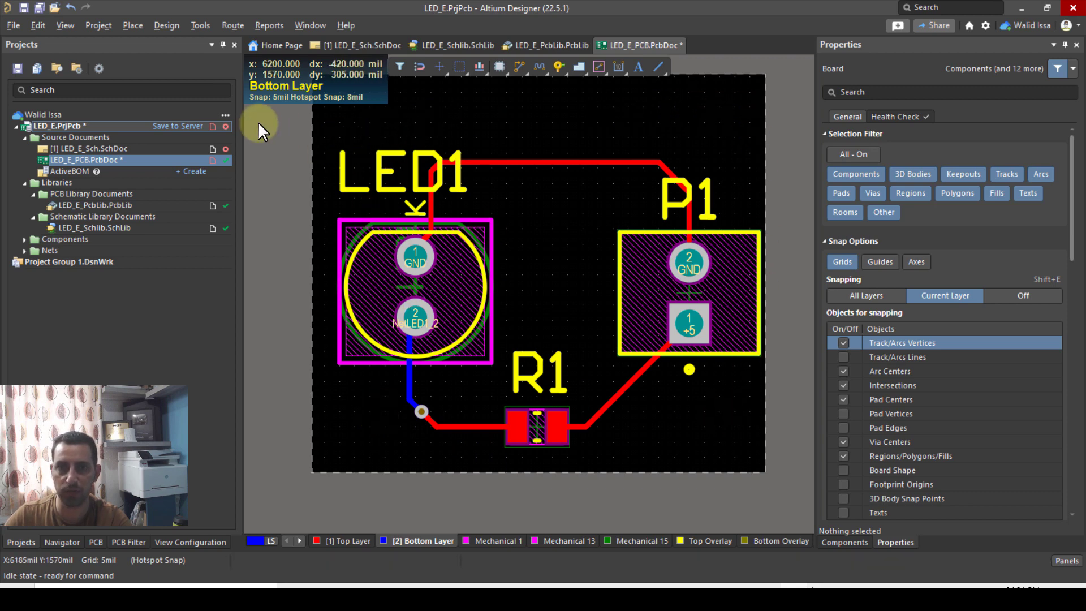
Start a polygon pour on the Top Layer and assign it to the GND net.
{"action": "left_click", "coordinate": [131, 26]}
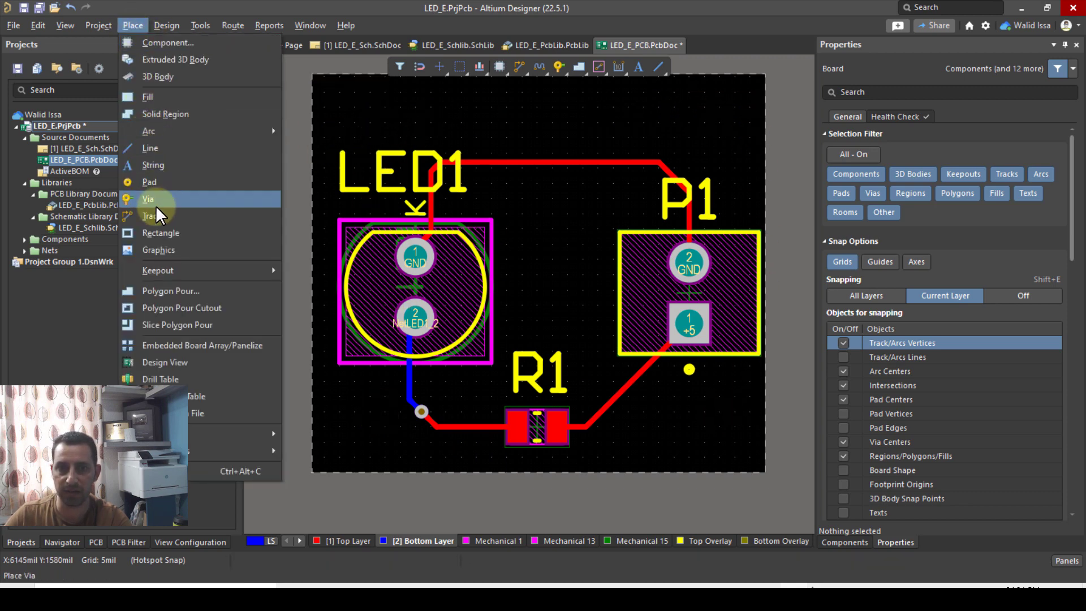
{"action": "left_click", "coordinate": [167, 290]}
{"action": "left_click", "coordinate": [962, 220]}
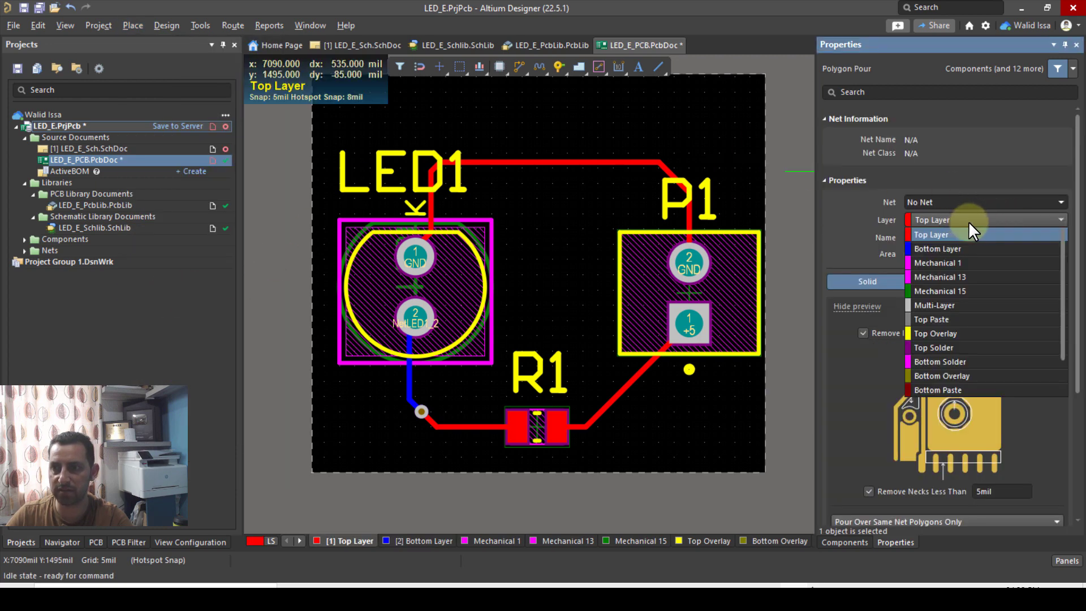
{"action": "left_click", "coordinate": [961, 235]}
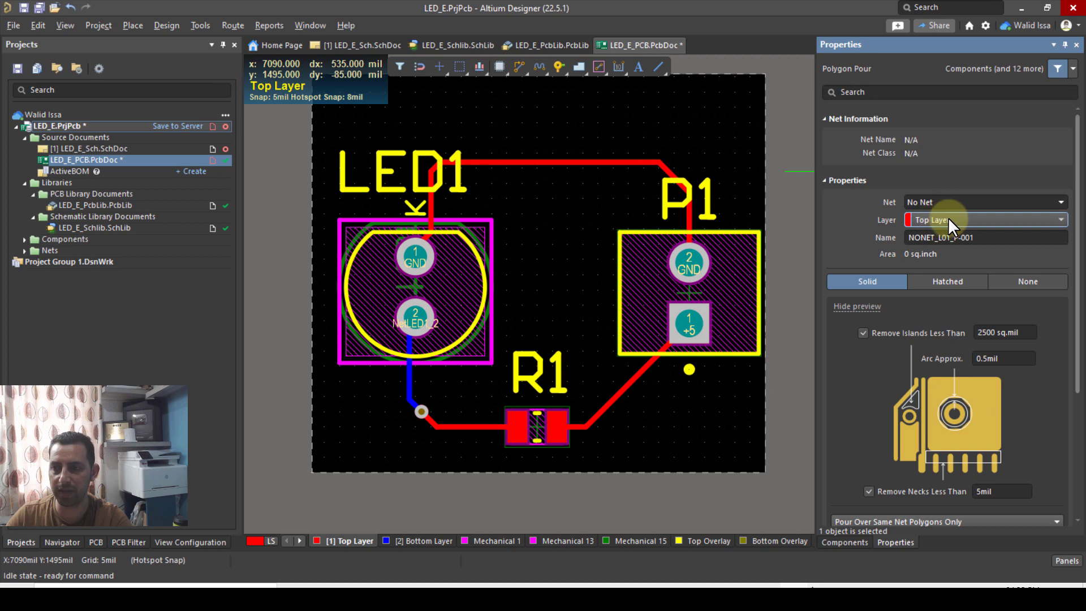
{"action": "left_click", "coordinate": [1061, 201]}
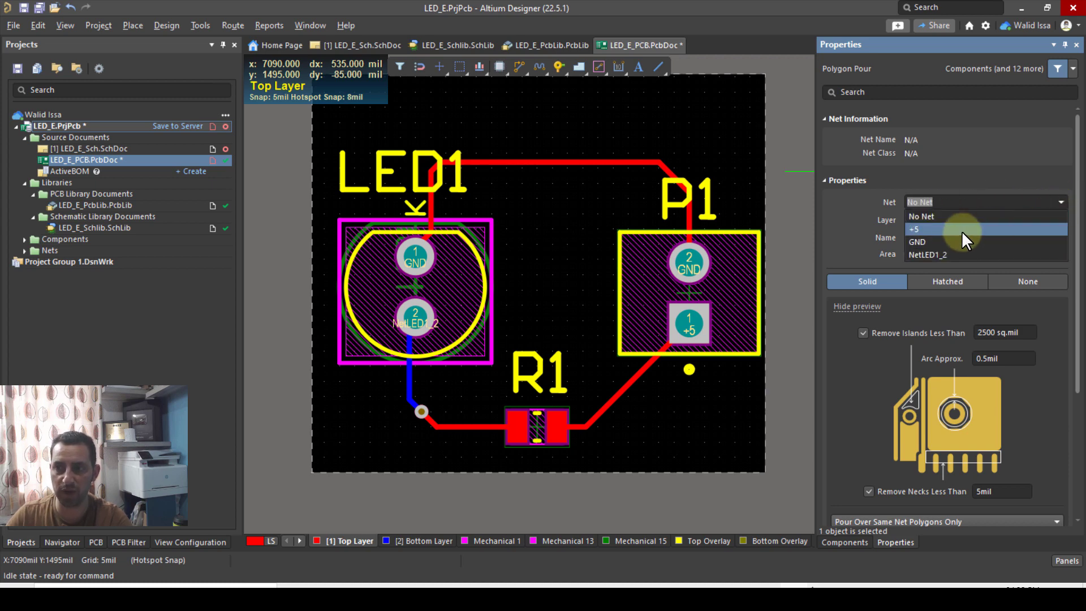
{"action": "left_click", "coordinate": [924, 241]}
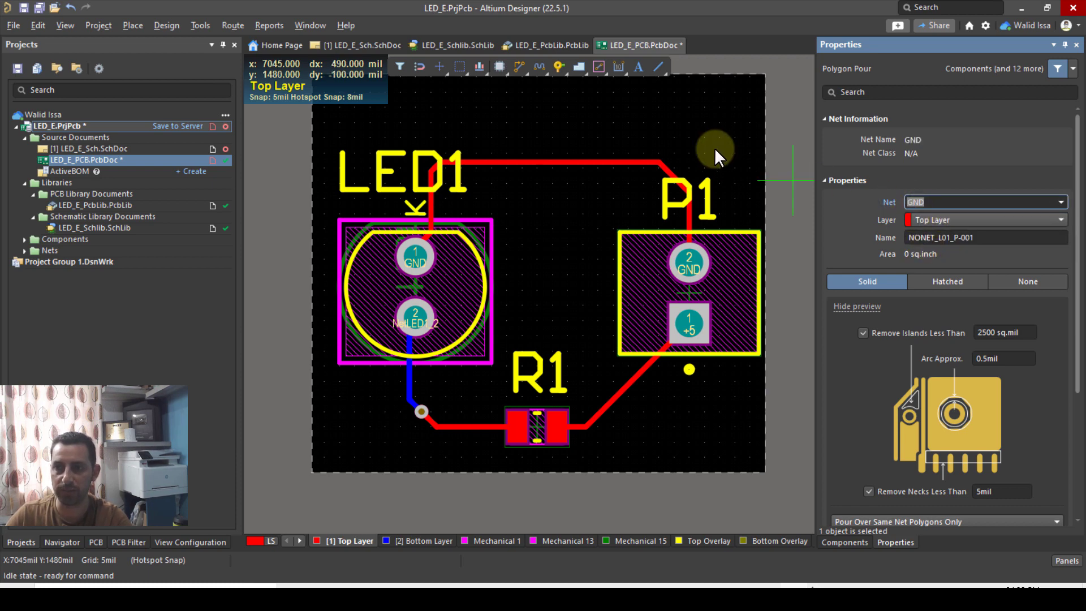
Outline the GND polygon as a rectangle from X 6300, Y 1575 mil to X 6960, Y 1025 mil and finish the pour.
{"action": "left_click", "coordinate": [338, 121]}
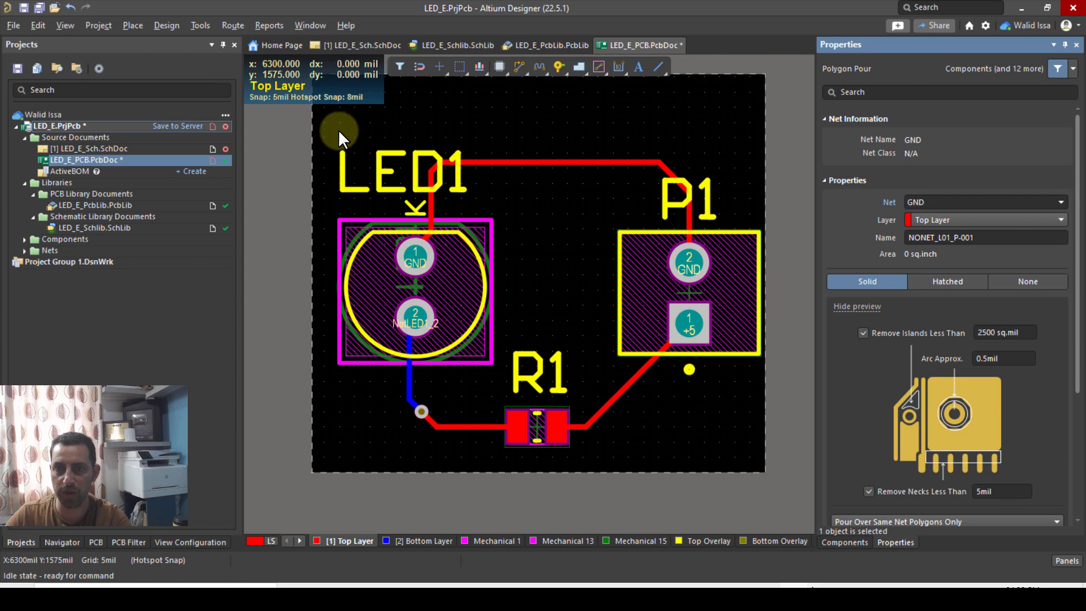
{"action": "left_click", "coordinate": [338, 457]}
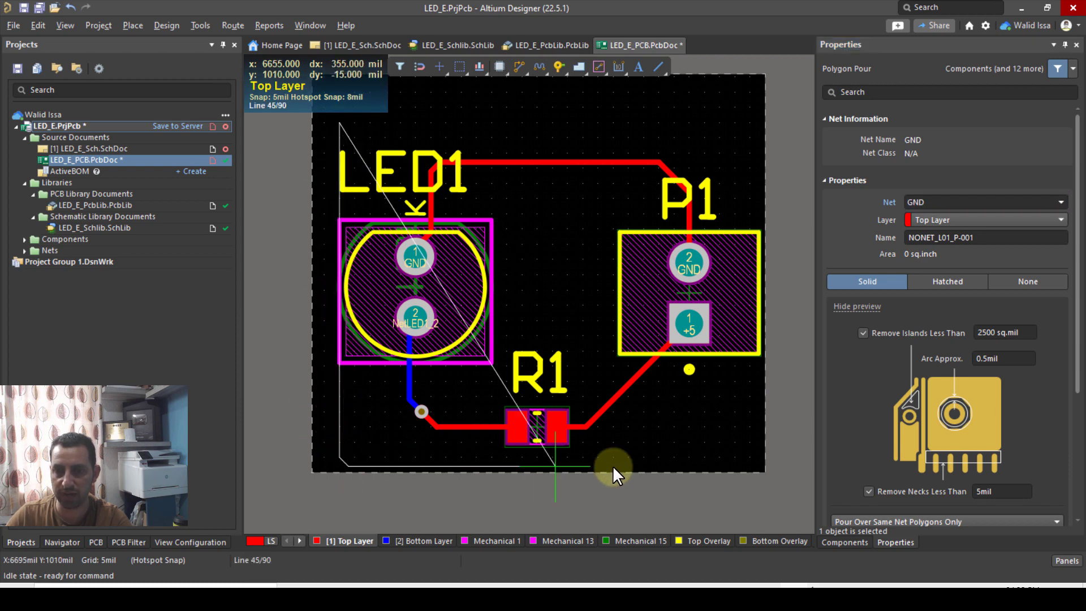
{"action": "left_click", "coordinate": [741, 458]}
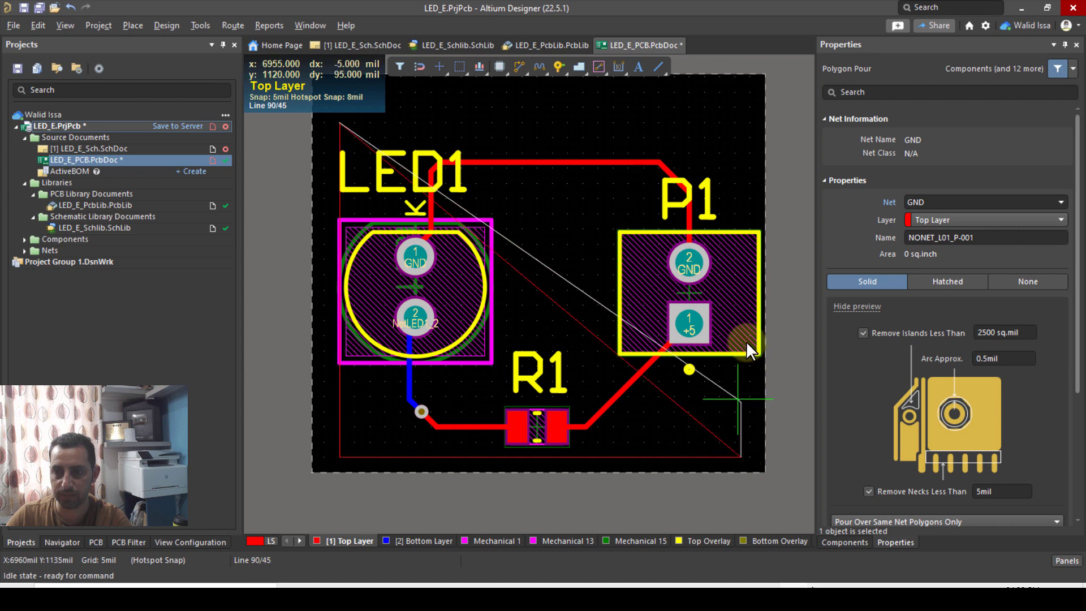
{"action": "left_click", "coordinate": [741, 123]}
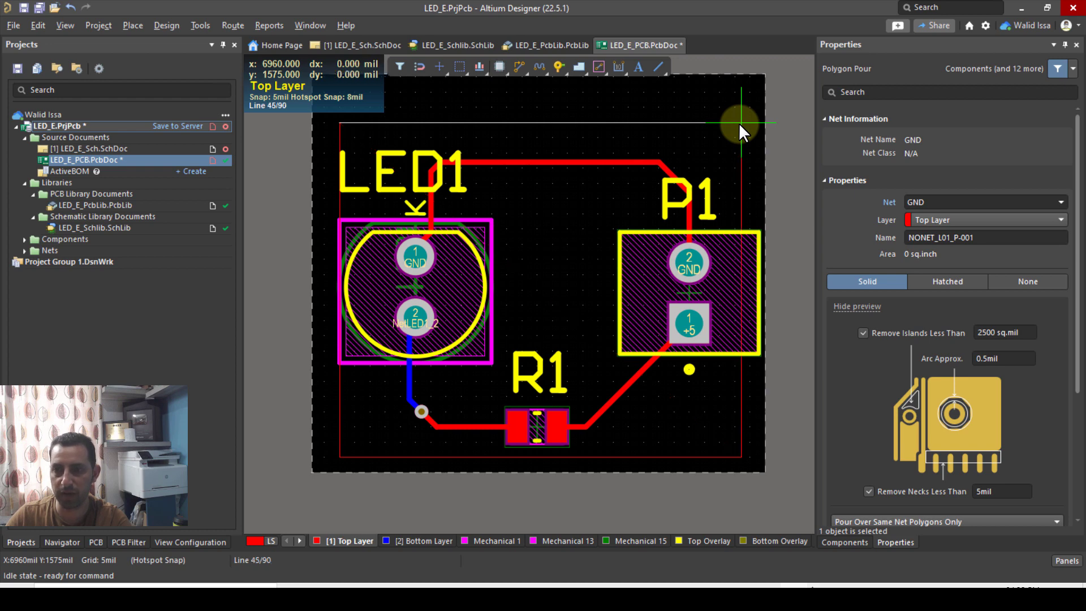
{"action": "right_click", "coordinate": [739, 124]}
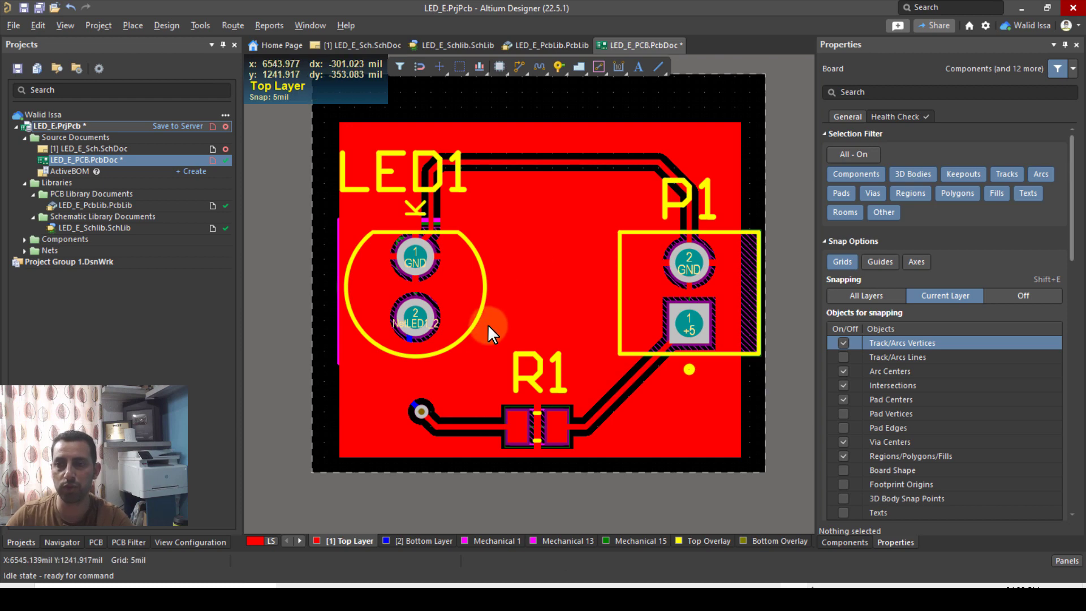
Place the text "First Board" on the Top Overlay layer, centred in the strip above the copper pour.
{"action": "scroll", "coordinate": [487, 324], "scroll_direction": "down", "scroll_amount": 1, "text": "ctrl"}
{"action": "scroll", "coordinate": [500, 99], "scroll_direction": "up", "scroll_amount": 1, "text": "ctrl"}
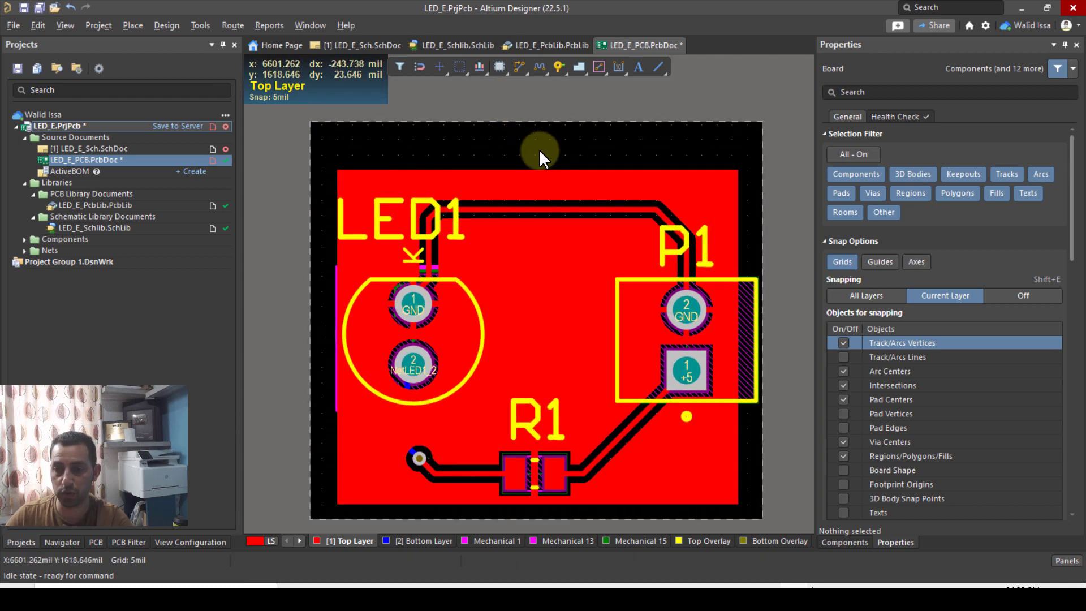
{"action": "left_click", "coordinate": [638, 64]}
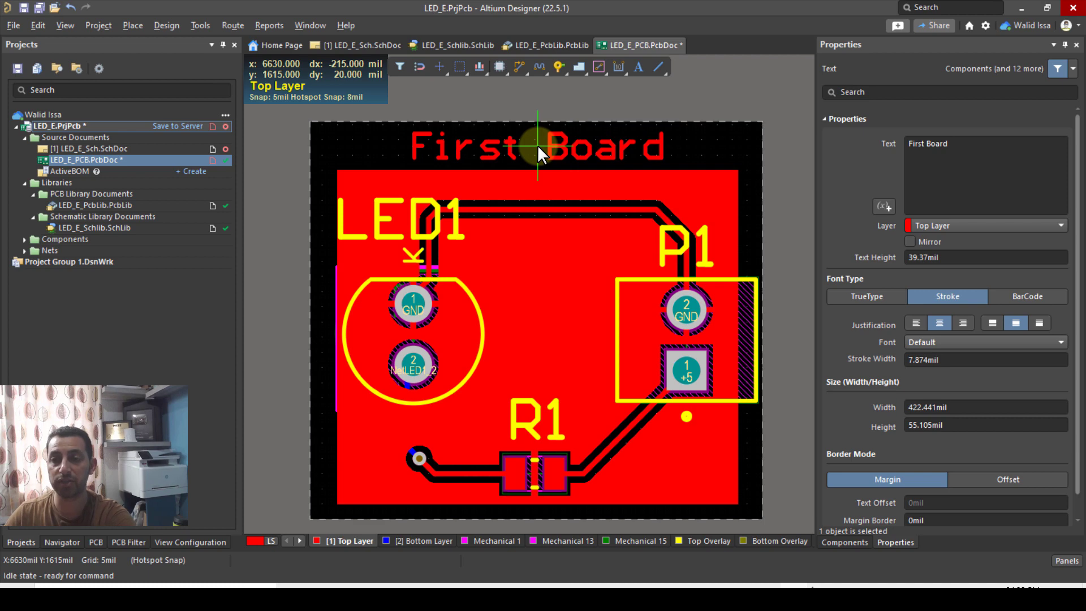
{"action": "key", "text": "Escape"}
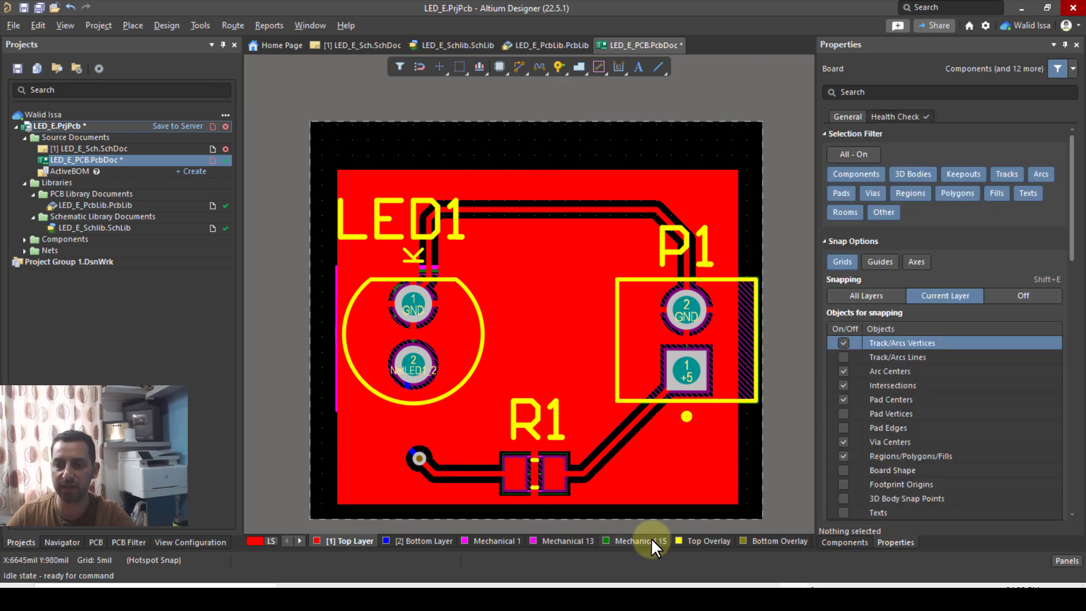
{"action": "left_click", "coordinate": [708, 540]}
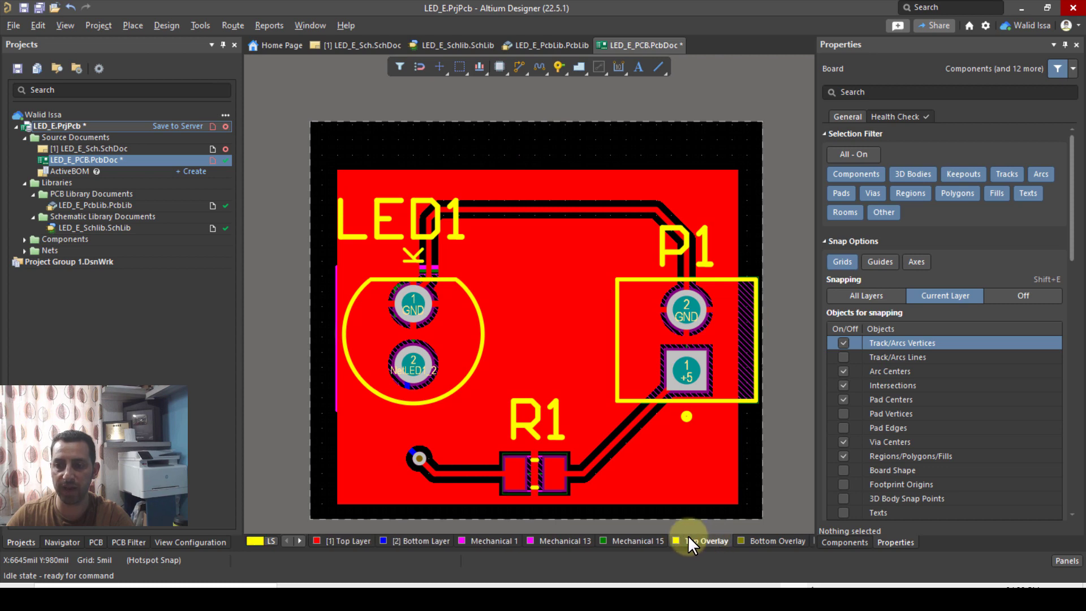
{"action": "left_click", "coordinate": [635, 66]}
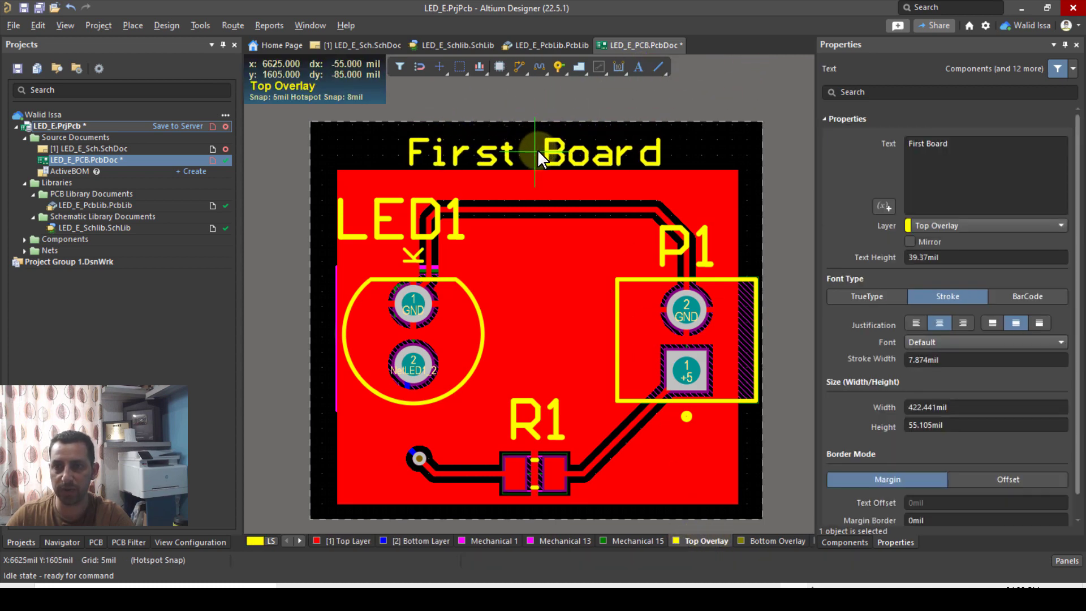
{"action": "left_click", "coordinate": [543, 150]}
{"action": "key", "text": "Escape"}
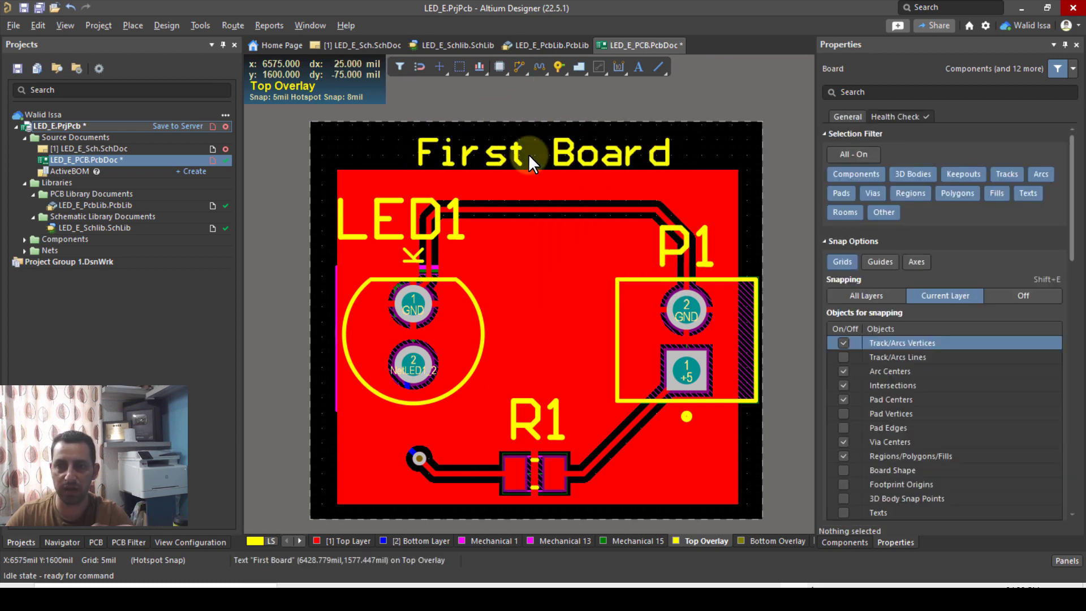
{"action": "left_click", "coordinate": [548, 151]}
{"action": "left_click", "coordinate": [564, 100]}
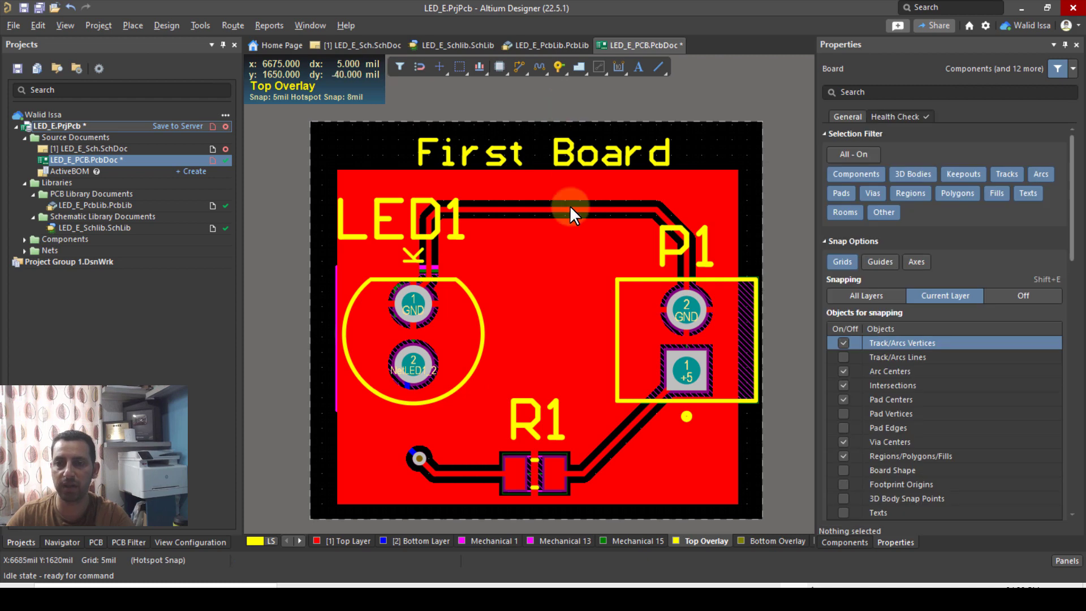
Save the finished LED_E_PCB board document.
{"action": "scroll", "coordinate": [507, 311], "scroll_direction": "down", "scroll_amount": 3, "text": "ctrl"}
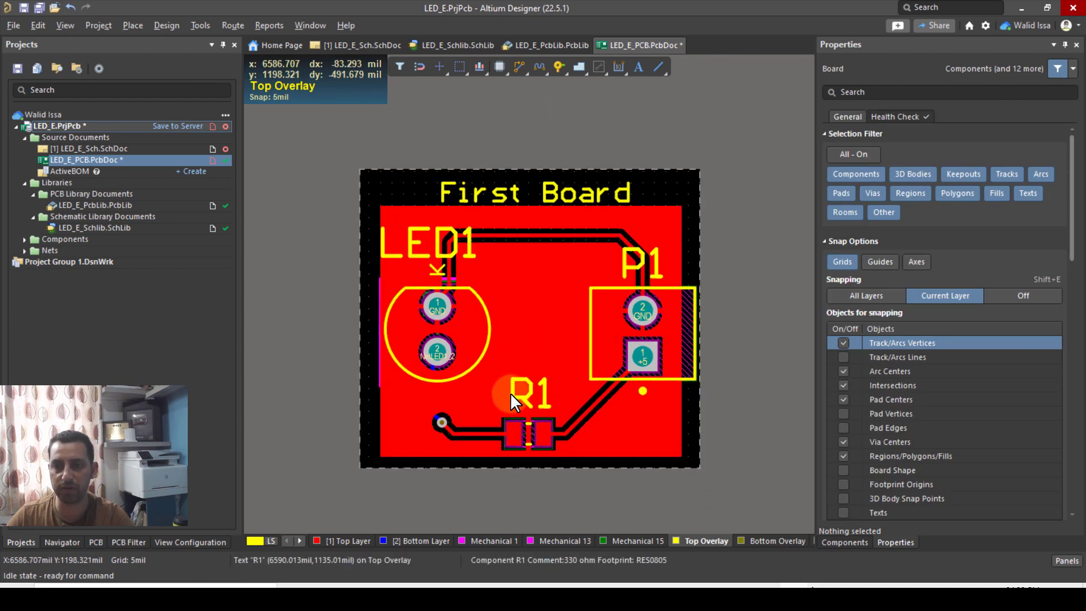
{"action": "scroll", "coordinate": [510, 392], "scroll_direction": "up", "scroll_amount": 2, "text": "ctrl"}
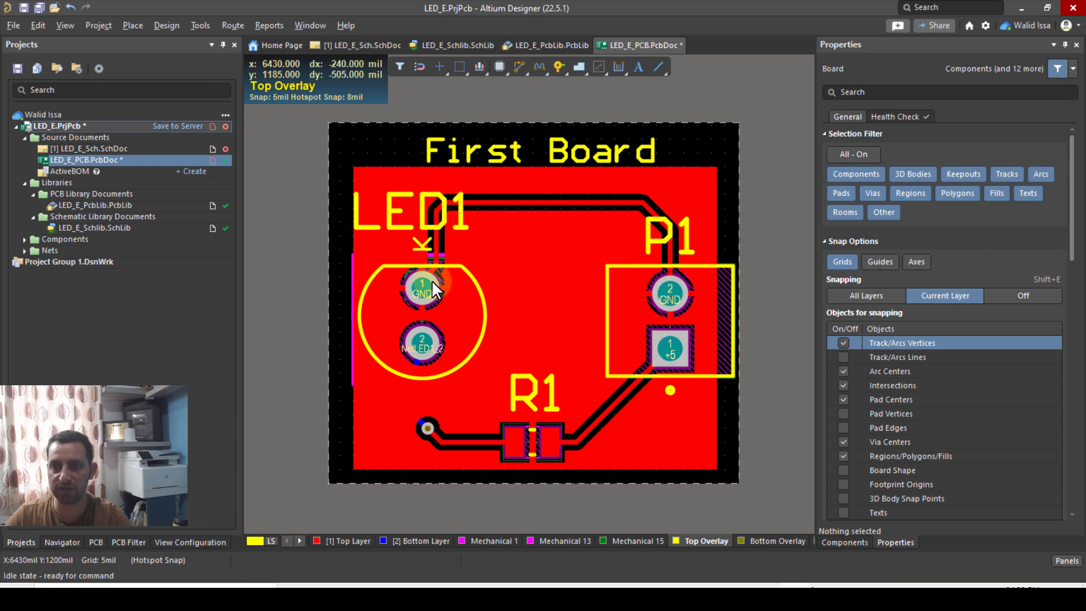
{"action": "left_click", "coordinate": [37, 6]}
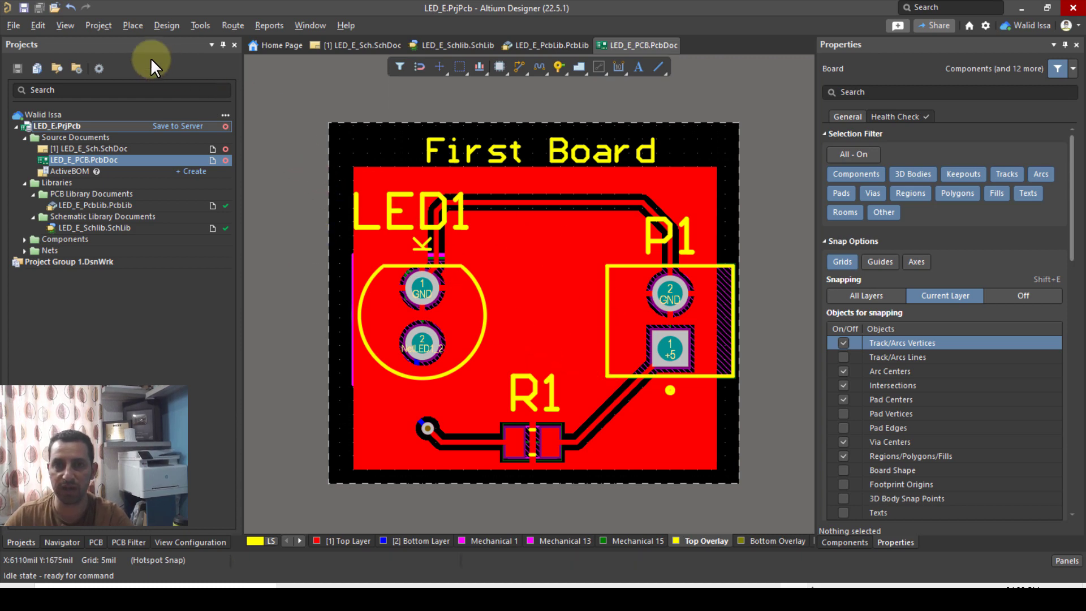
Show the board in 3D, rotate it to examine the LED, connector and resistor bodies, and return to the 2D layout.
{"action": "left_click", "coordinate": [62, 22]}
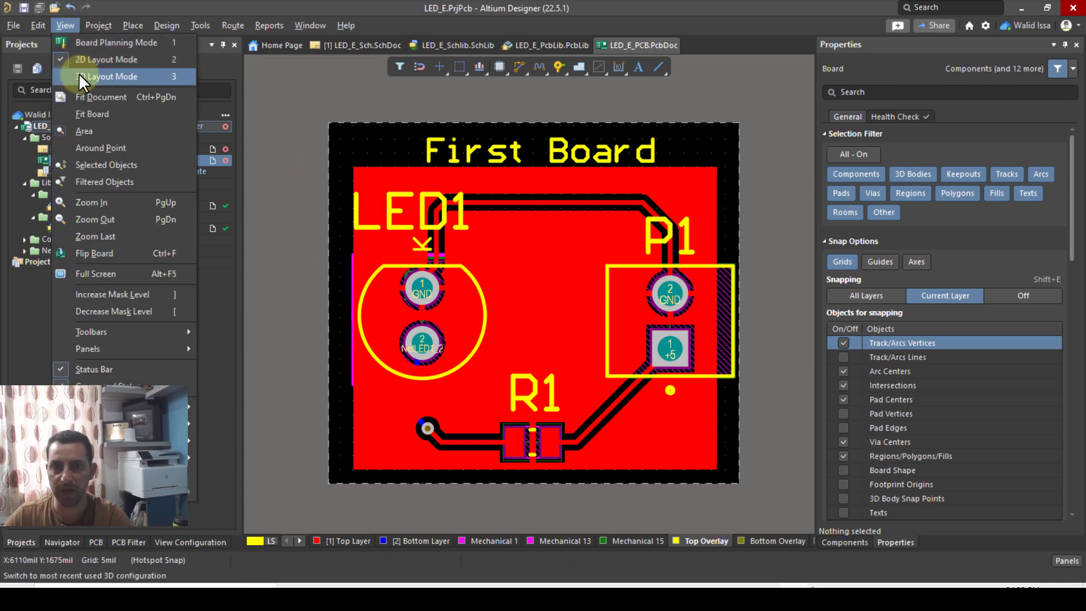
{"action": "left_click", "coordinate": [101, 74]}
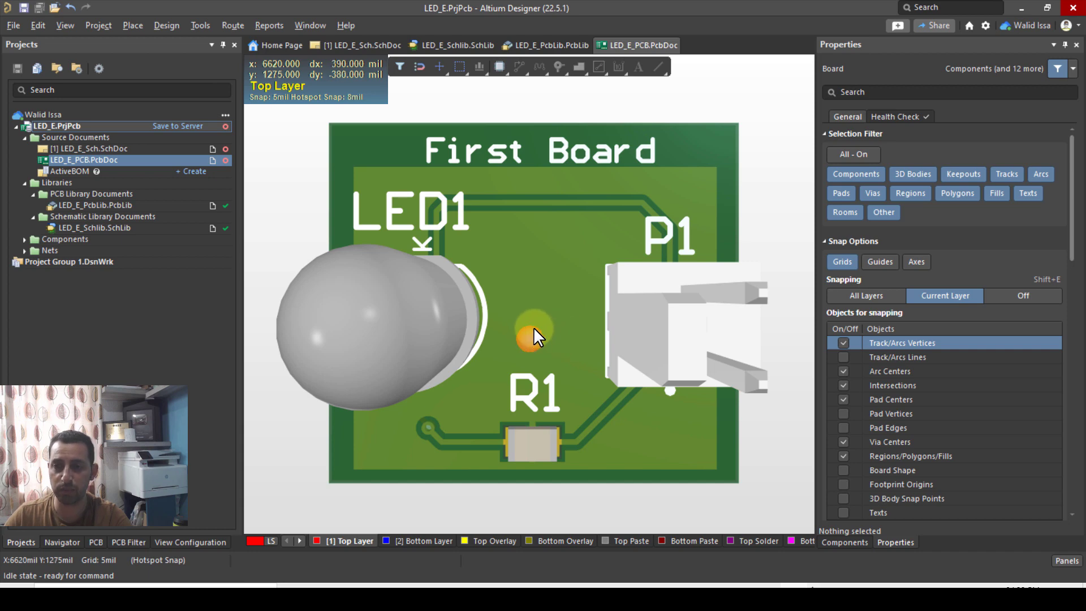
{"action": "mouse_move", "coordinate": [544, 328]}
{"action": "right_mouse_down"}
{"action": "mouse_move", "coordinate": [540, 242]}
{"action": "mouse_move", "coordinate": [575, 230]}
{"action": "mouse_move", "coordinate": [475, 315]}
{"action": "mouse_move", "coordinate": [560, 308]}
{"action": "mouse_move", "coordinate": [543, 319]}
{"action": "right_mouse_up"}
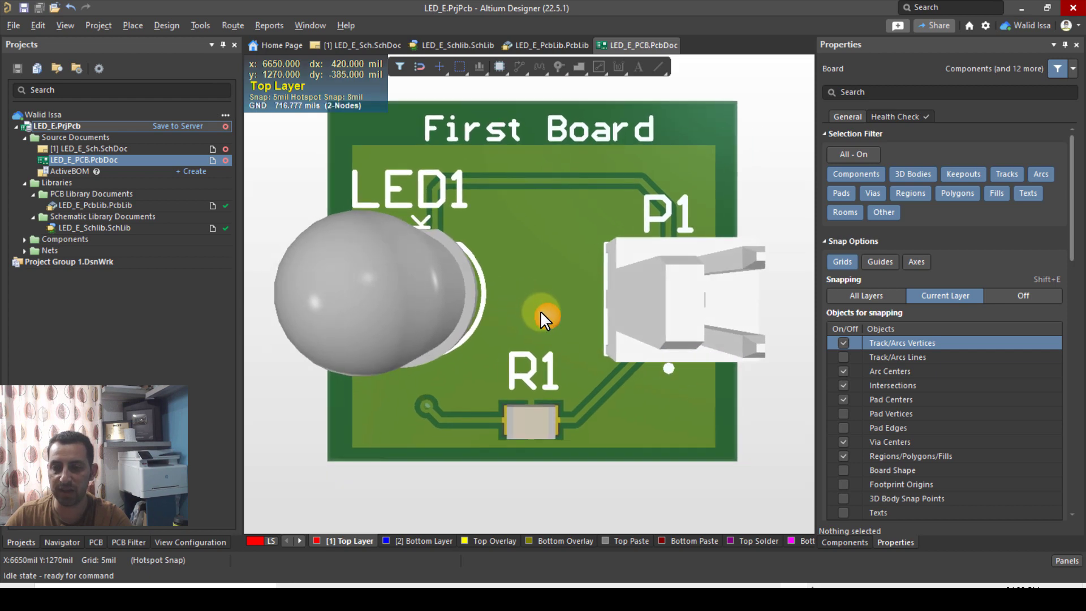
{"action": "key", "text": "shift"}
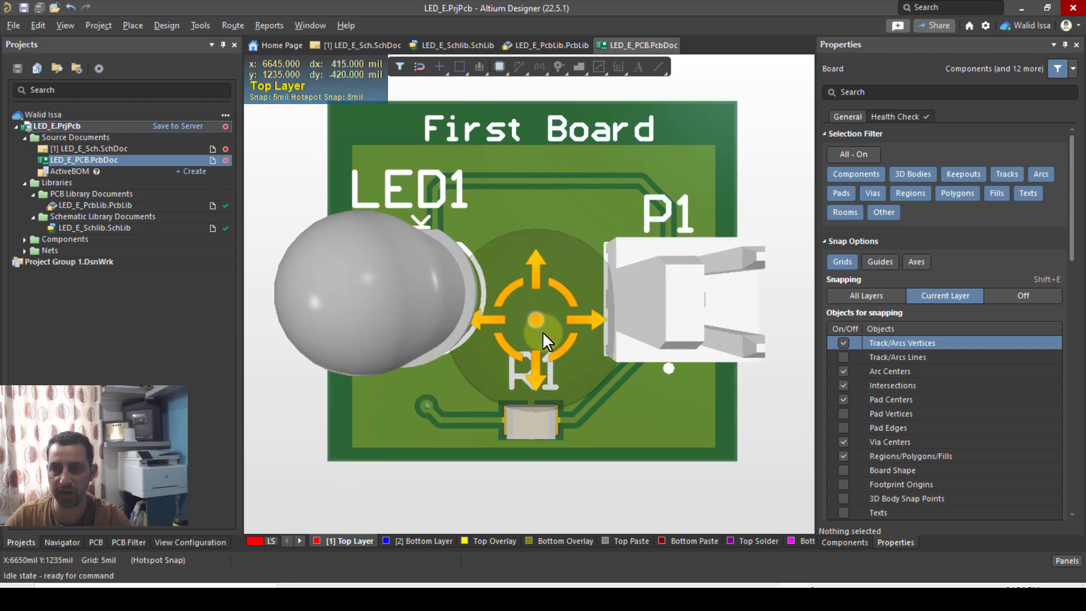
{"action": "right_click_drag", "start_coordinate": [542, 332], "coordinate": [510, 234], "text": "shift"}
{"action": "right_click_drag", "start_coordinate": [517, 192], "coordinate": [532, 453], "text": "shift"}
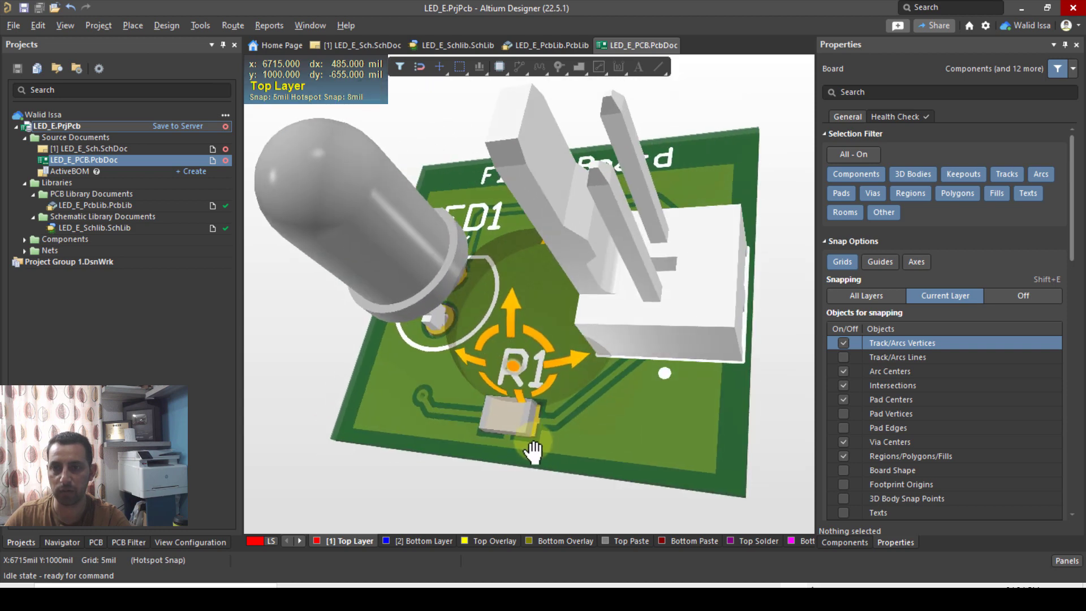
{"action": "left_click", "coordinate": [65, 23]}
{"action": "left_click", "coordinate": [77, 53]}
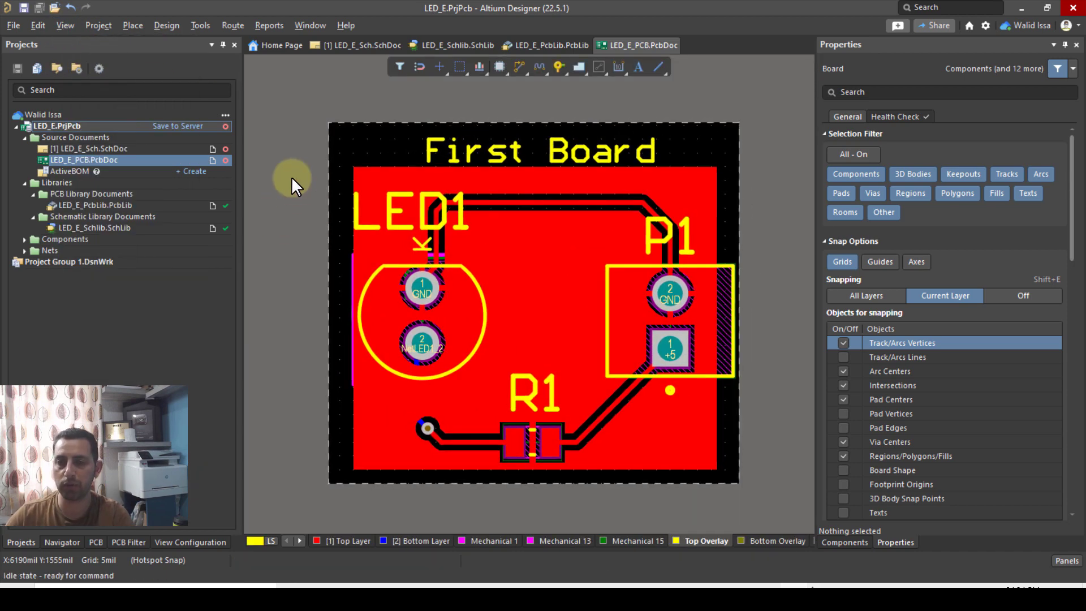
Review the LED_E_Sch schematic and the footprint in LED_E_PcbLib, and return to the PCB layout.
{"action": "left_click", "coordinate": [365, 45]}
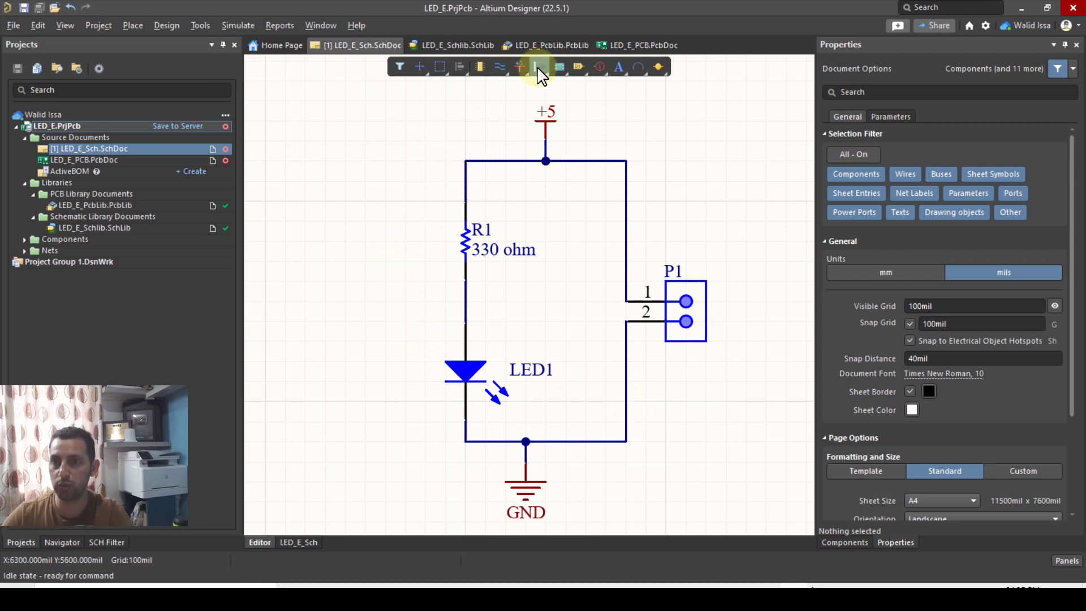
{"action": "left_click", "coordinate": [572, 45]}
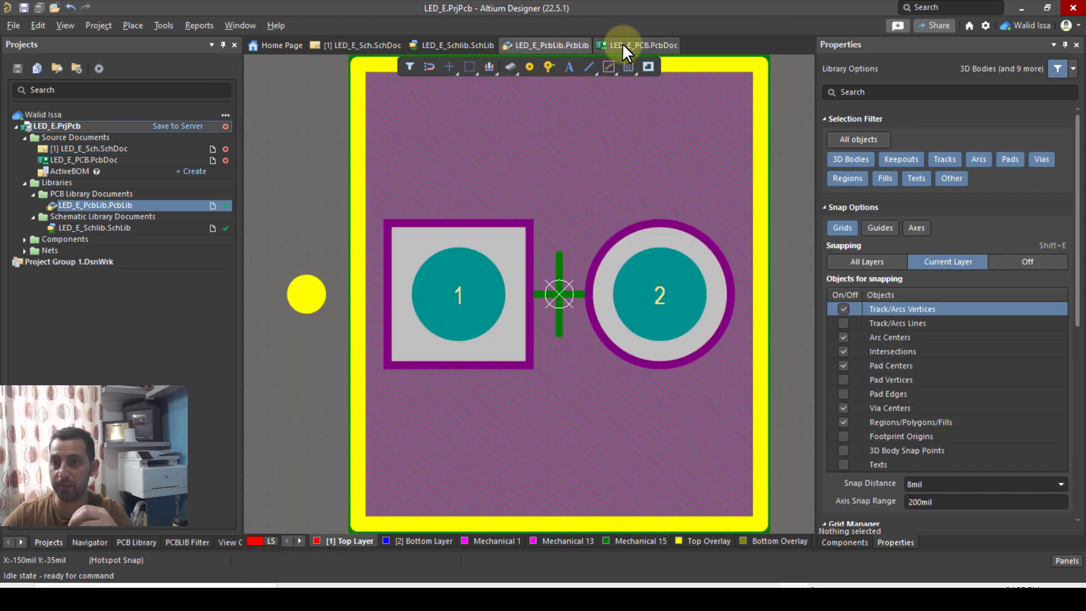
{"action": "left_click", "coordinate": [622, 43]}
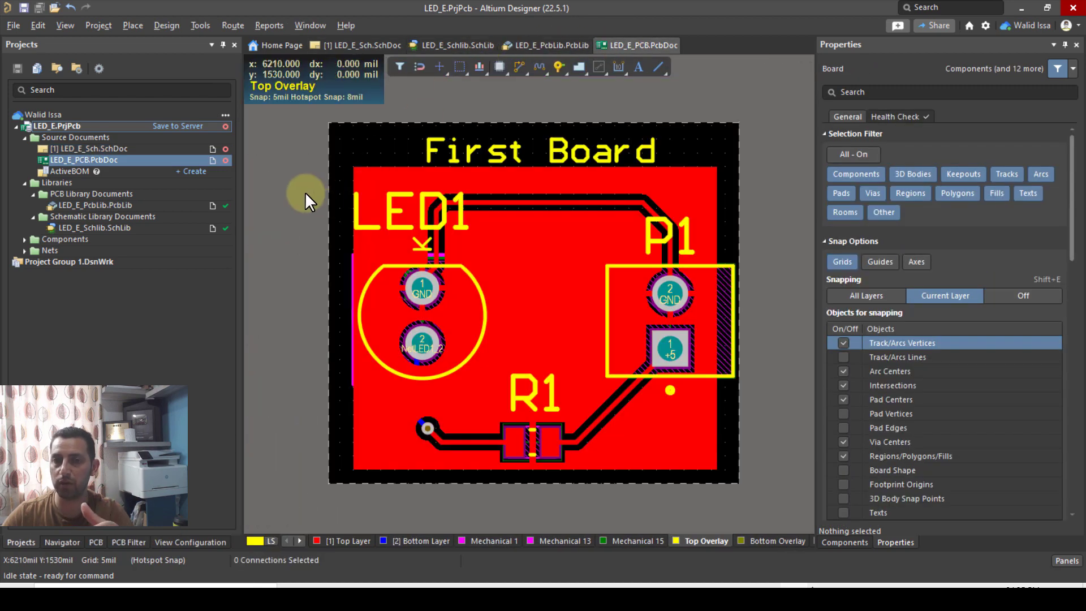